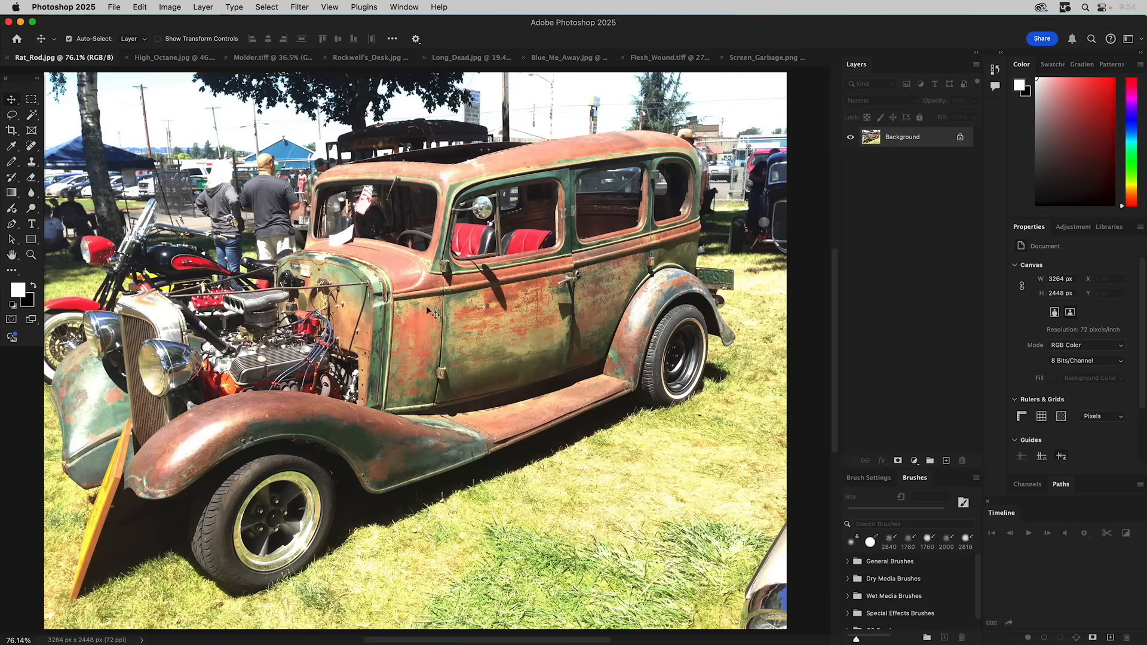
# Step: Duplicate the Background layer of High_Octane.jpg within the same document, keeping the default name
pyautogui.click(171, 59)
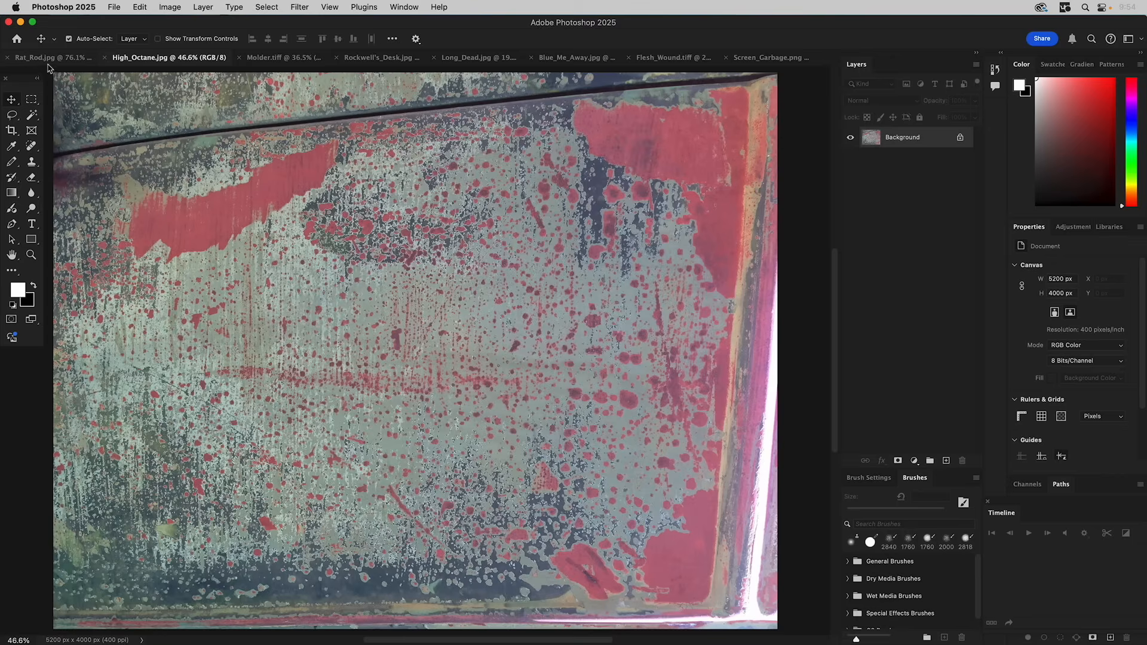
pyautogui.rightClick(902, 141)
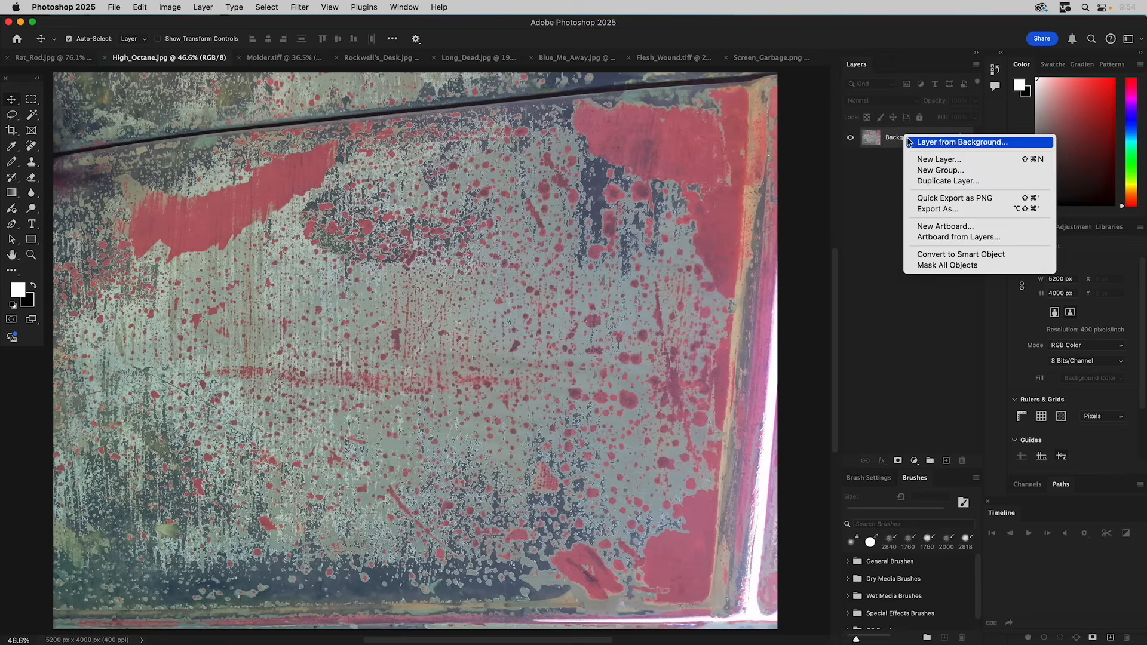
pyautogui.click(941, 181)
pyautogui.click(682, 290)
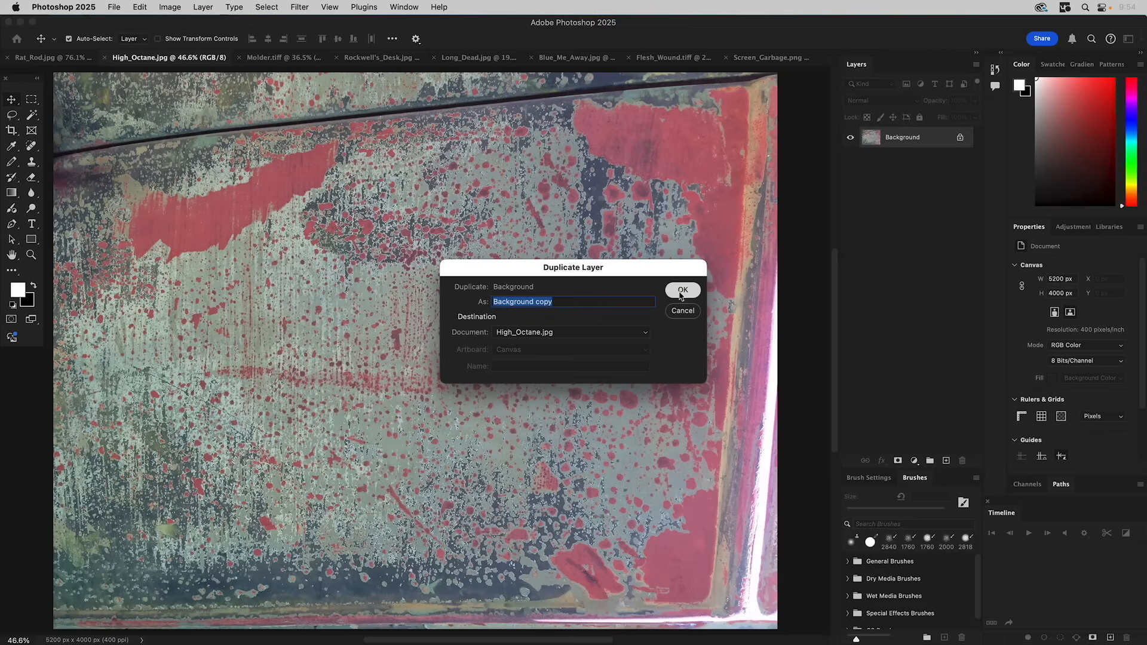
# Step: Fill the original Background layer with the white foreground color in Normal mode at 100% opacity
pyautogui.click(915, 163)
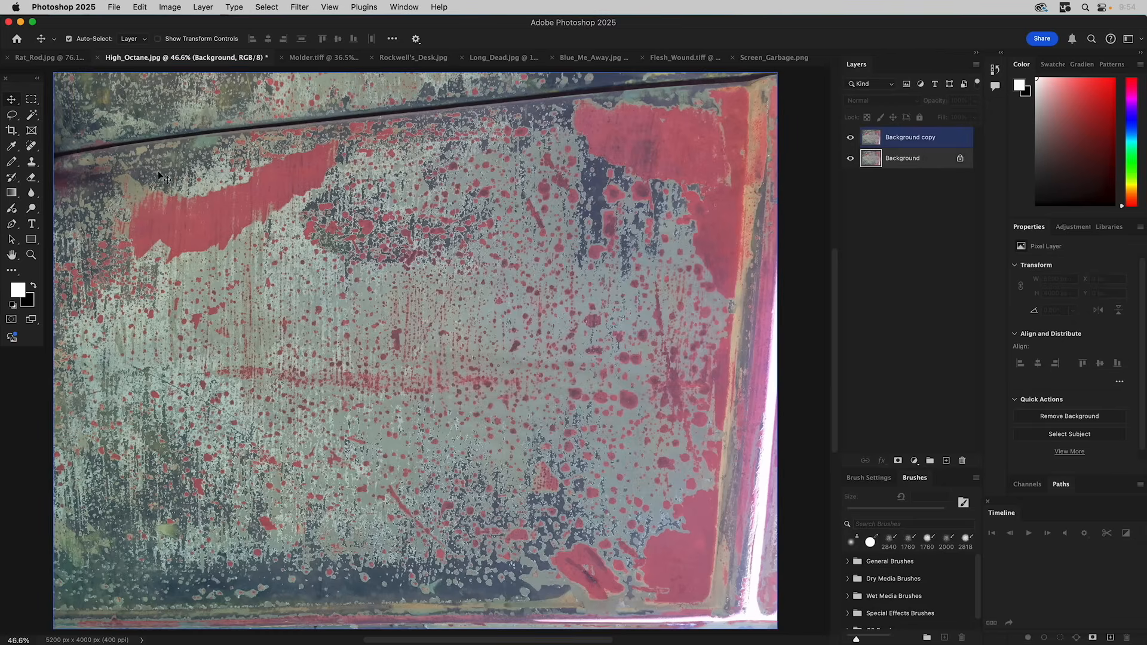
pyautogui.click(141, 8)
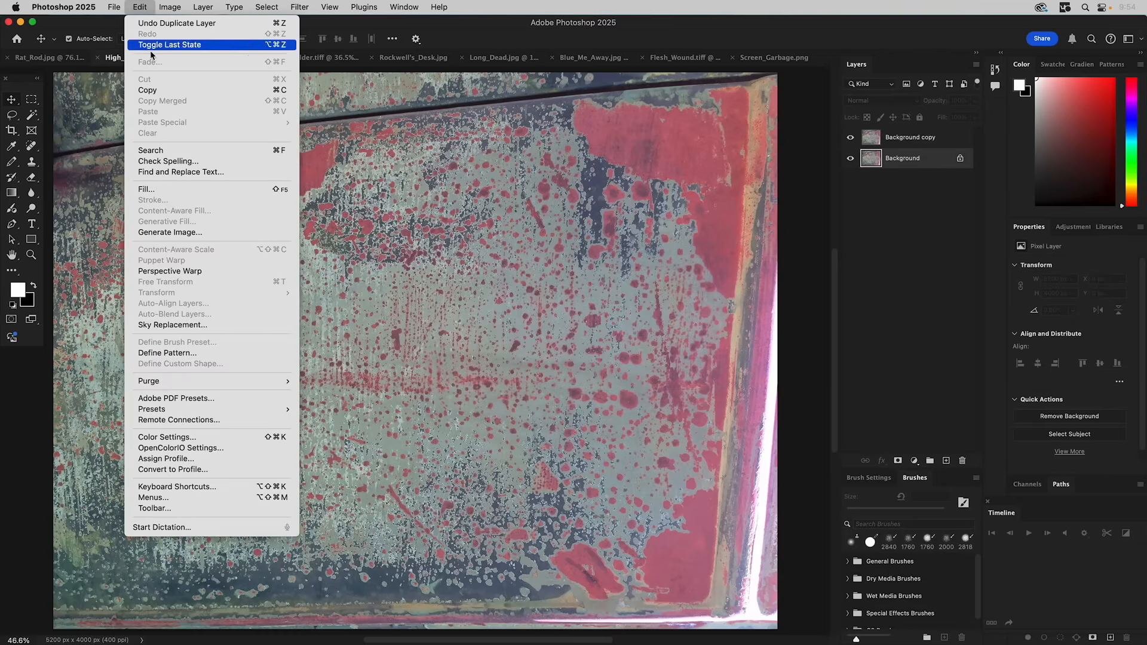
pyautogui.click(161, 190)
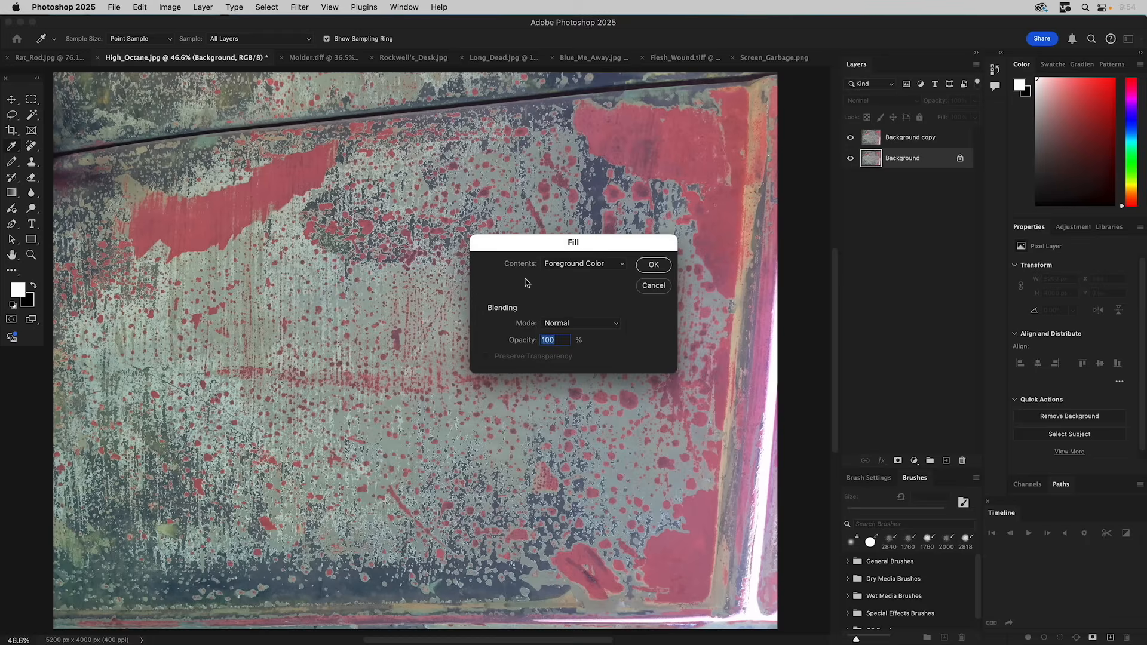
pyautogui.click(653, 265)
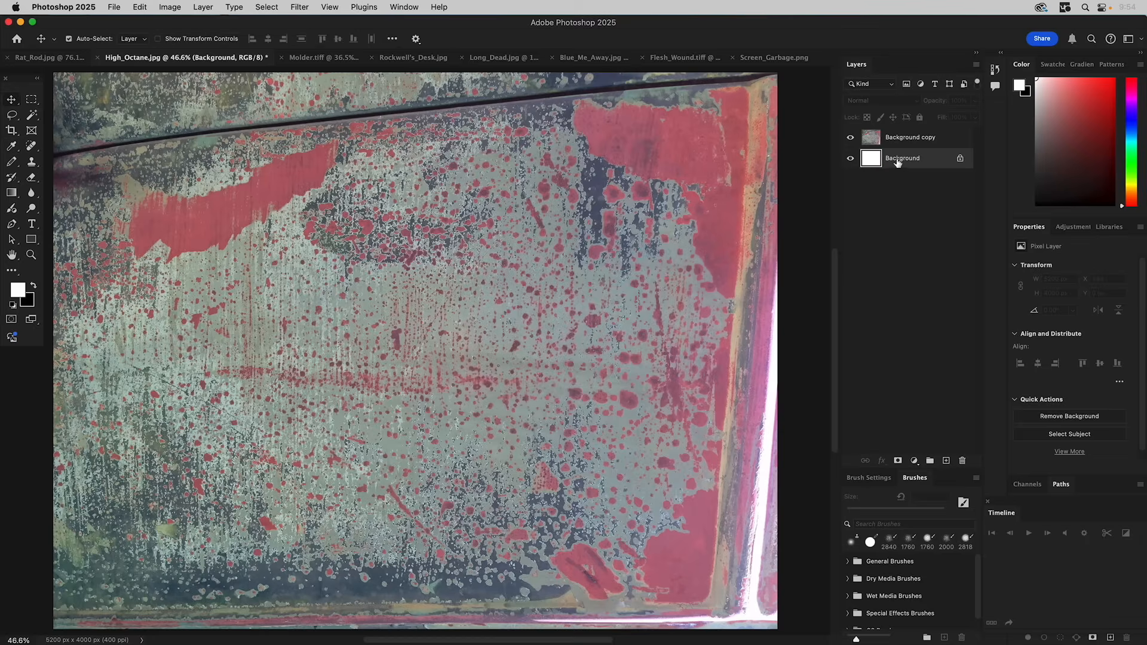
# Step: Rename the Background copy layer to "Source Photo"
pyautogui.click(898, 138)
pyautogui.doubleClick(898, 138)
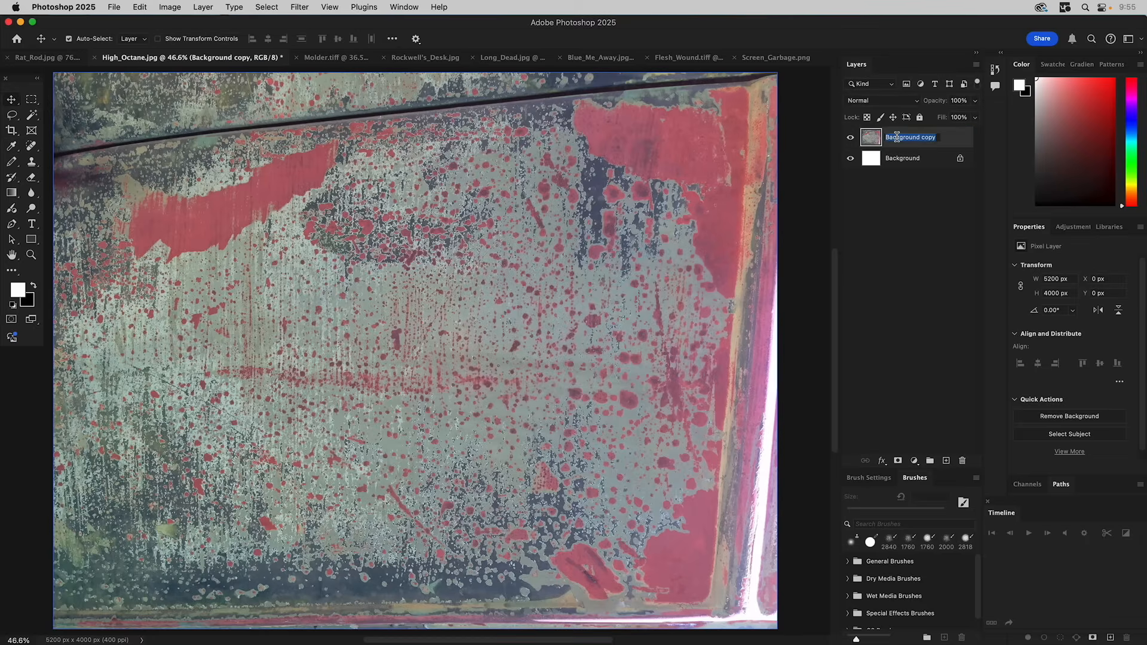
pyautogui.write('Source Photo')
pyautogui.press('Return')
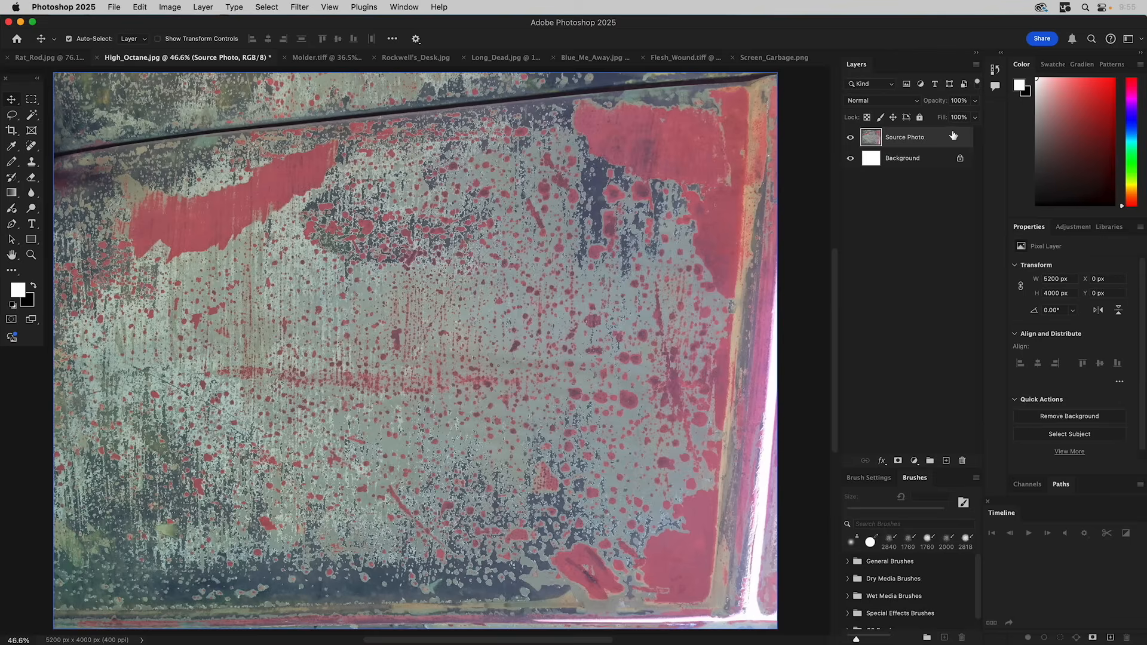
# Step: Duplicate the Source Photo layer and hide the original Source Photo layer beneath it
pyautogui.click(977, 66)
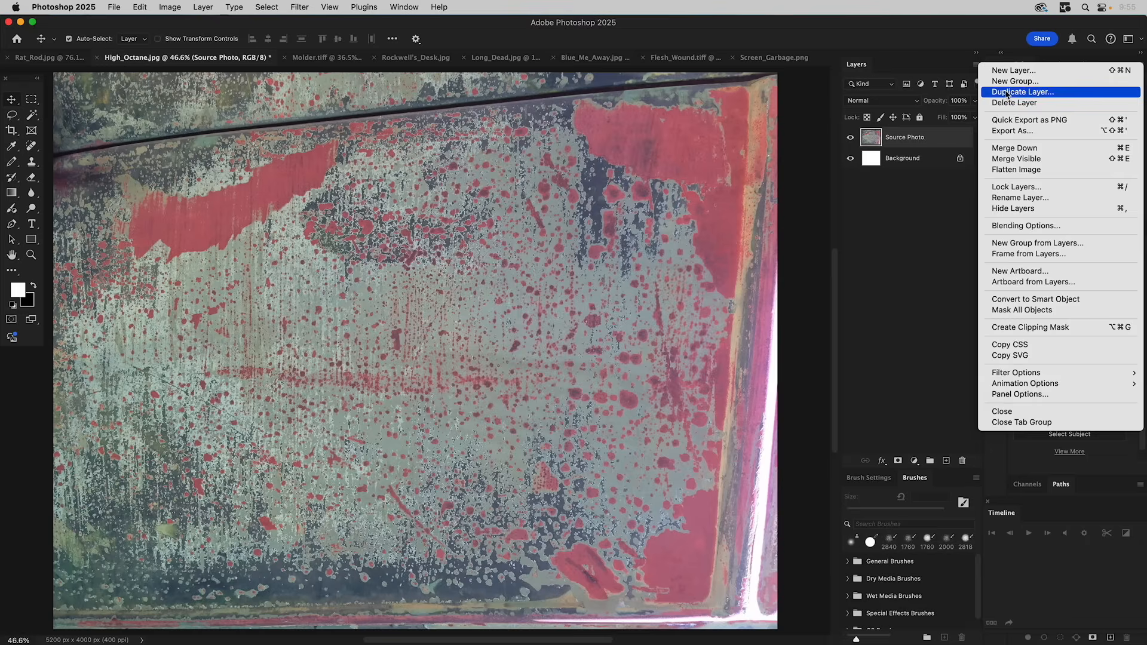
pyautogui.click(1008, 92)
pyautogui.click(684, 290)
pyautogui.click(850, 157)
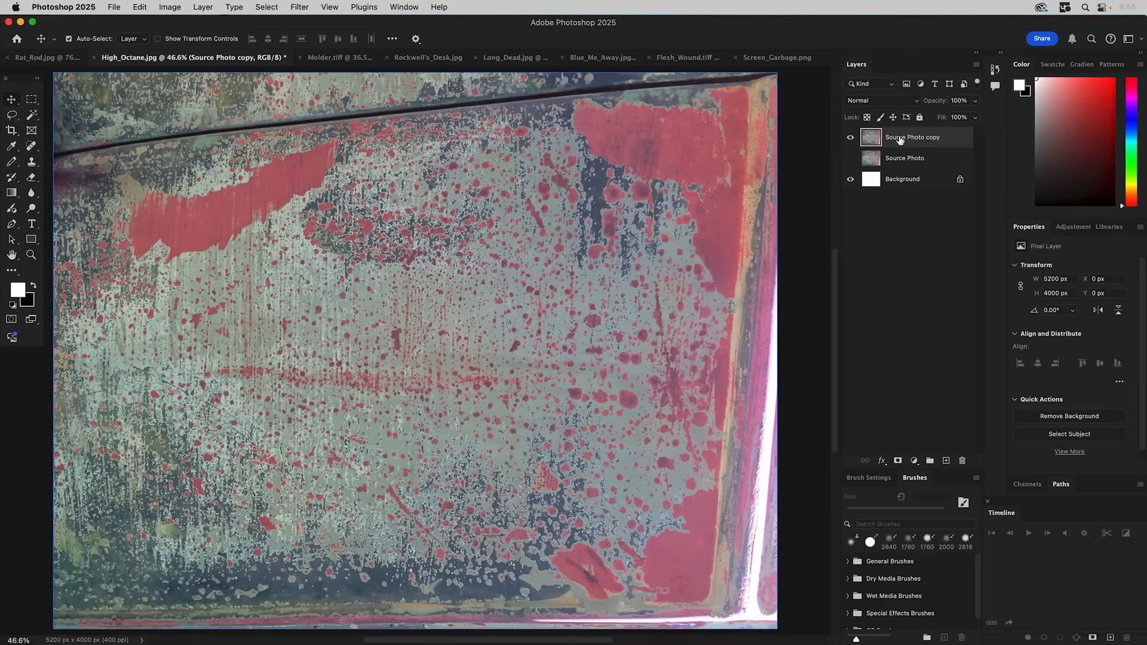
# Step: Rename the Source Photo copy layer to "Adjust"
pyautogui.doubleClick(897, 138)
pyautogui.write('Adjust')
pyautogui.press('Return')
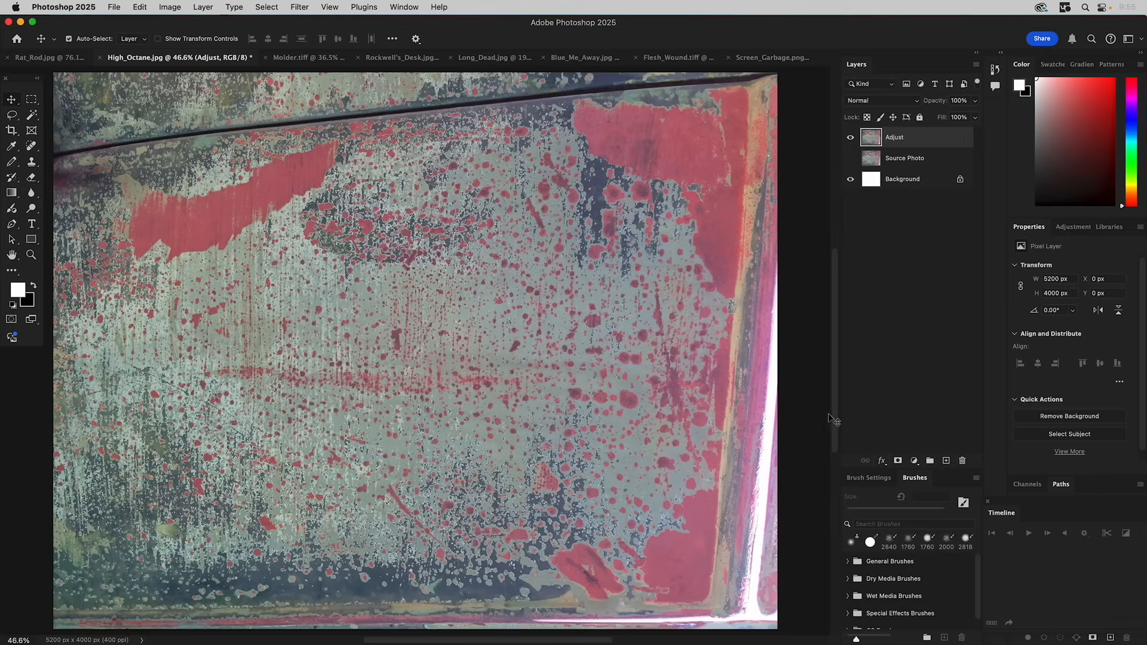
pyautogui.click(883, 462)
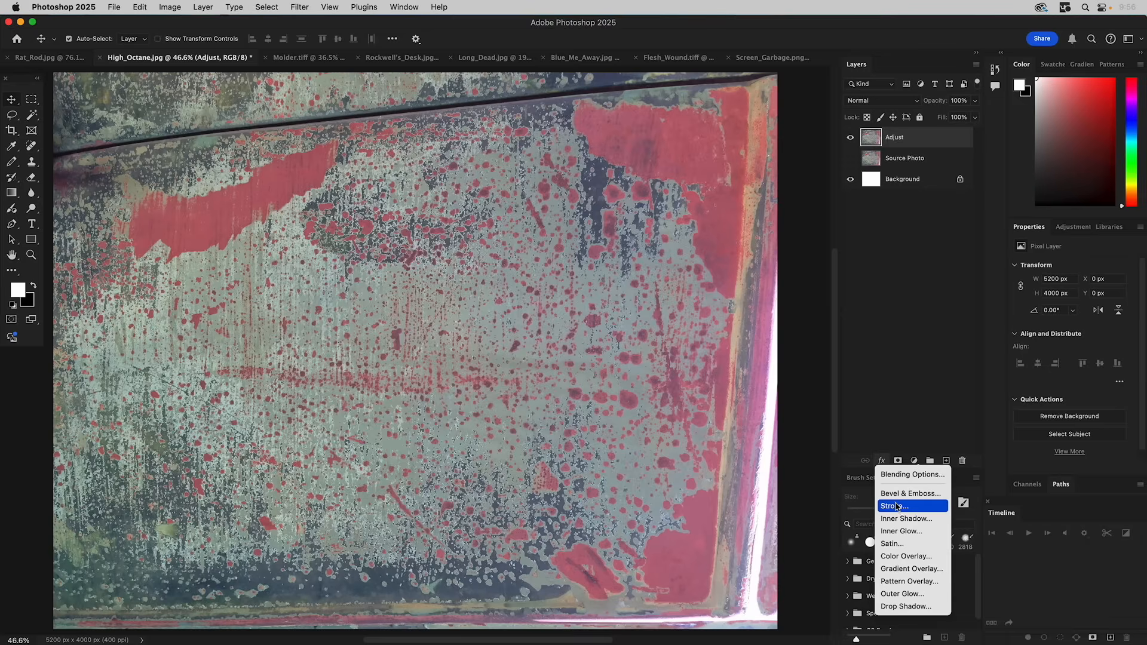
pyautogui.click(903, 426)
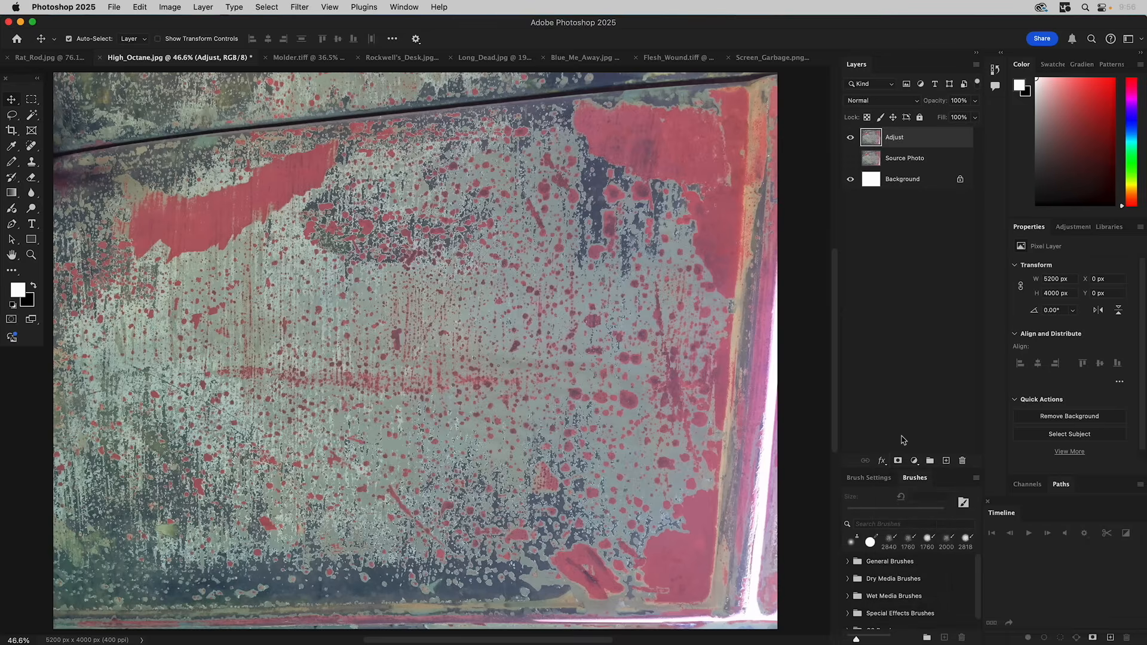
pyautogui.click(883, 462)
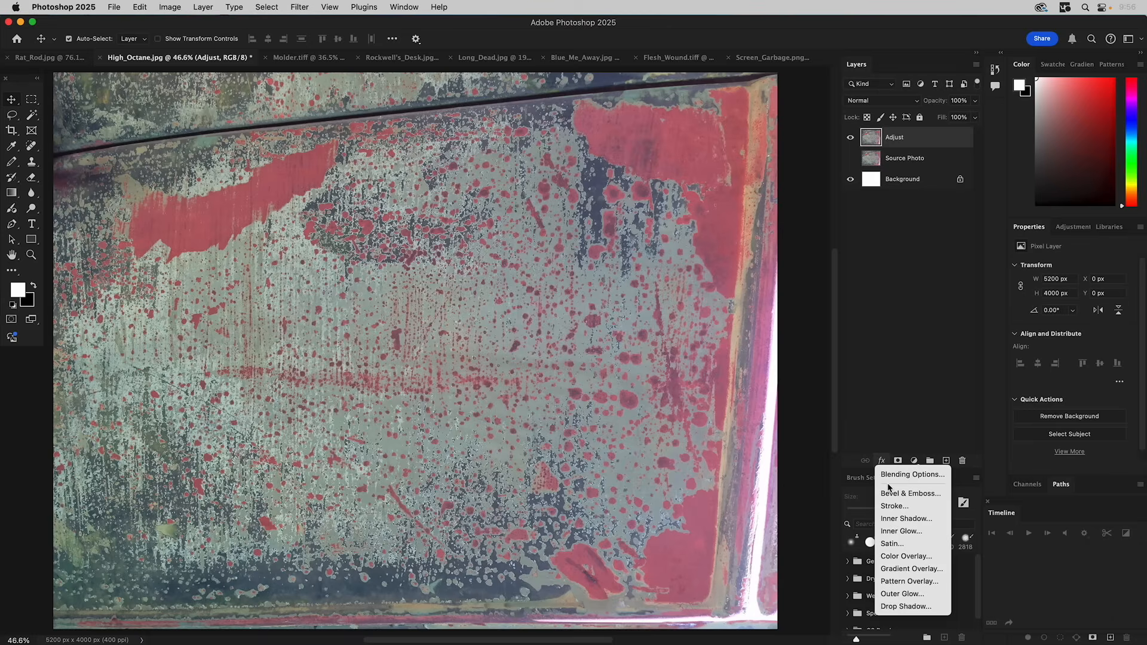
pyautogui.click(896, 436)
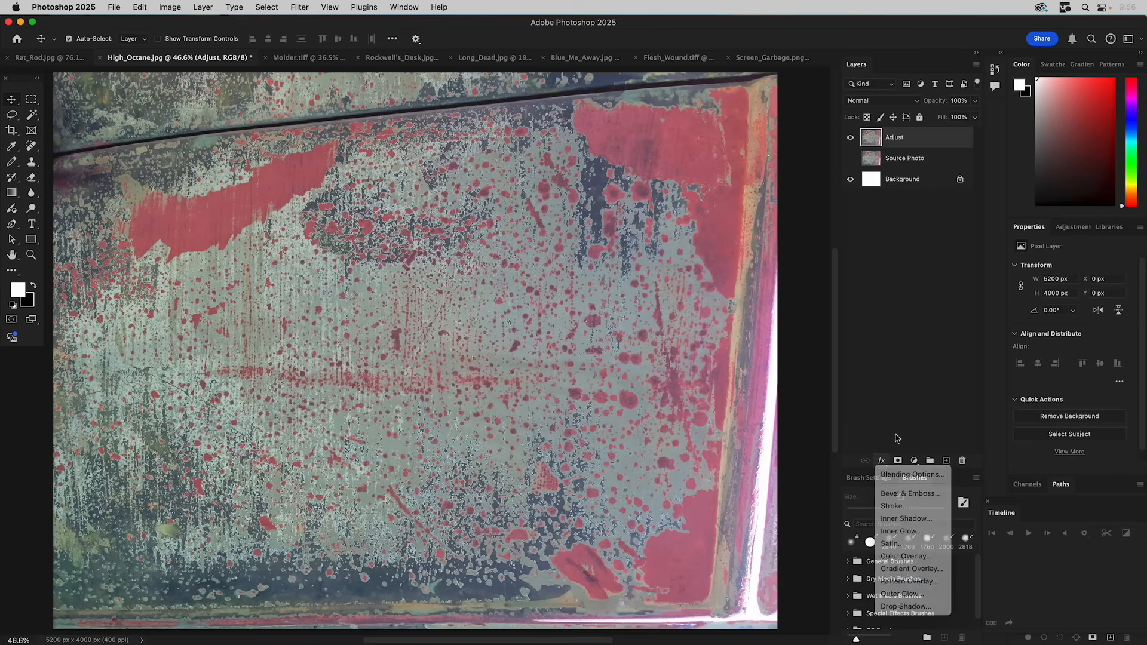
# Step: Add a Levels adjustment layer above Adjust, with the black input level at 89 and the midtones at 1.39
pyautogui.click(914, 461)
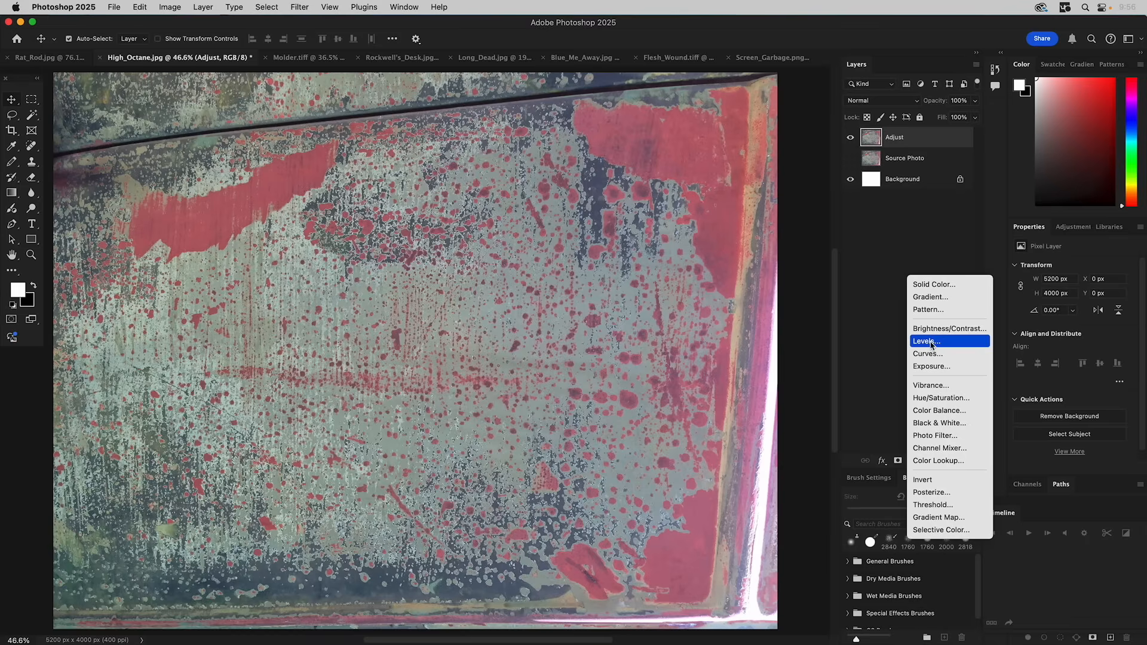
pyautogui.click(932, 343)
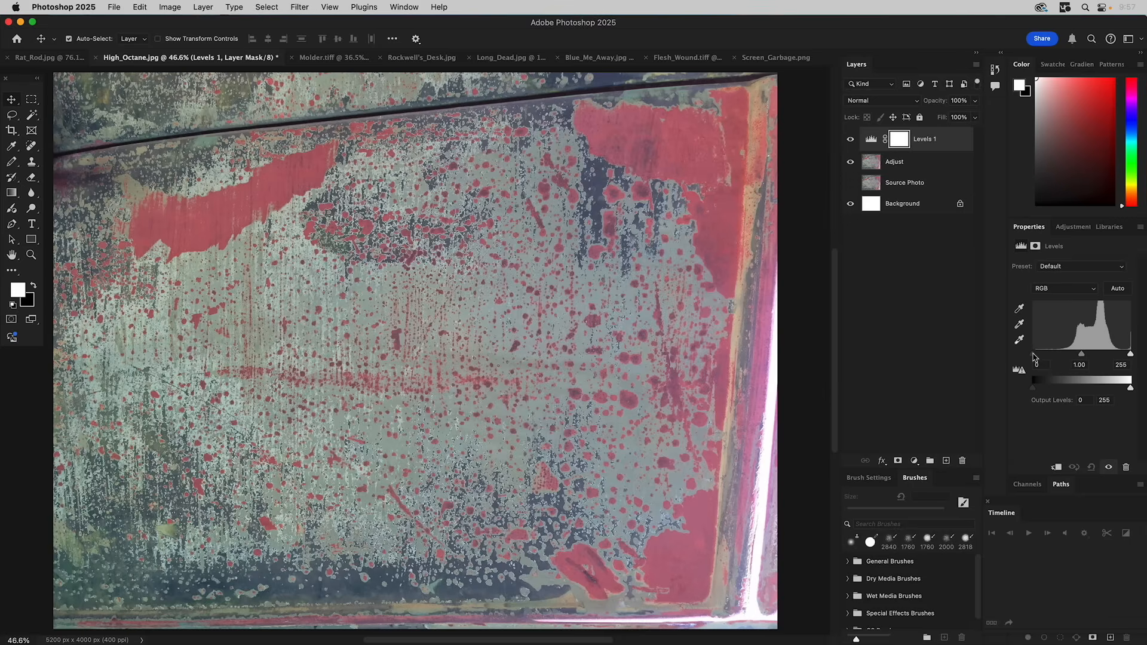
pyautogui.moveTo(1036, 358); pyautogui.dragTo(1069, 358)
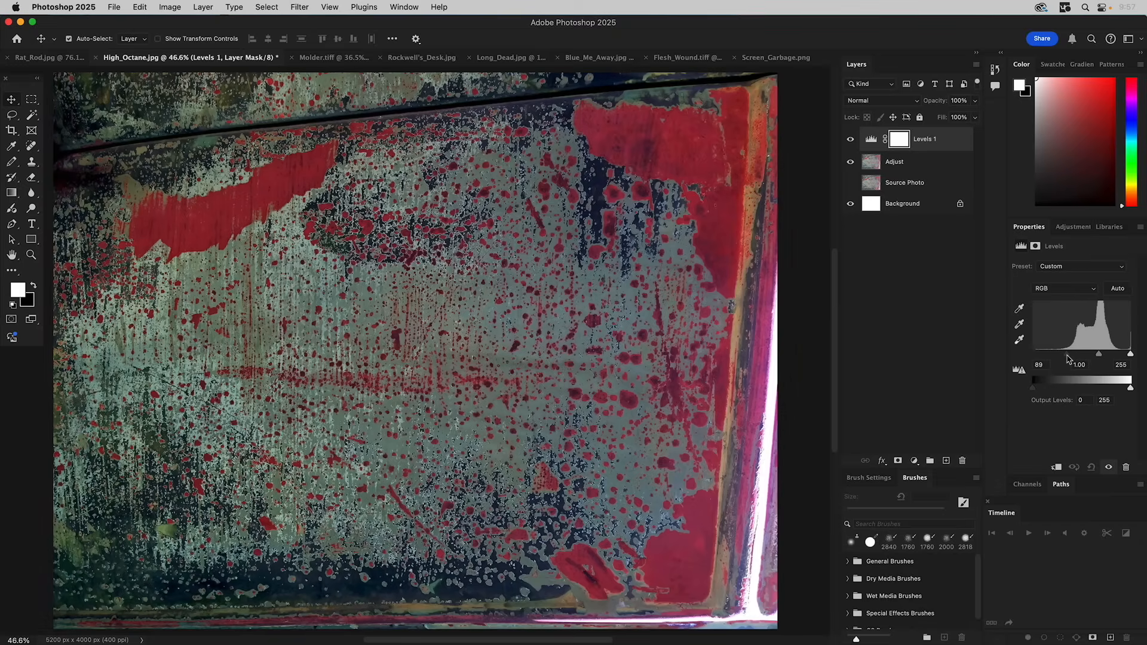
pyautogui.moveTo(1067, 357); pyautogui.dragTo(1092, 358)
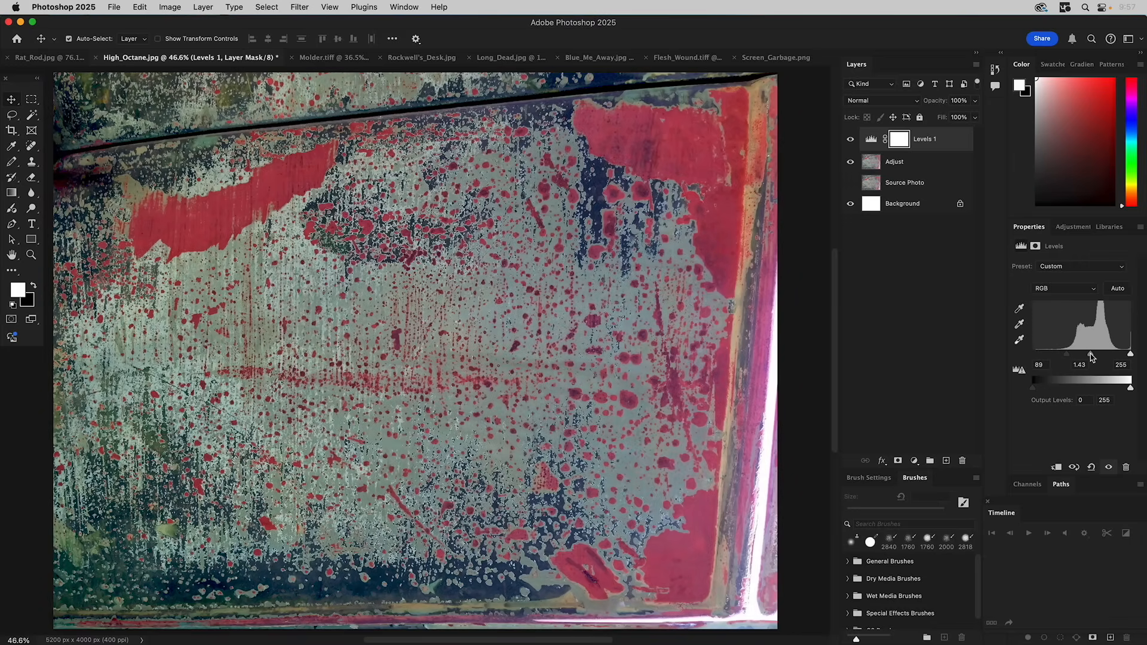
pyautogui.moveTo(1092, 357); pyautogui.dragTo(1093, 357)
pyautogui.moveTo(1131, 354)
pyautogui.mouseDown()
pyautogui.moveTo(1117, 355)
pyautogui.moveTo(1130, 355)
pyautogui.mouseUp()
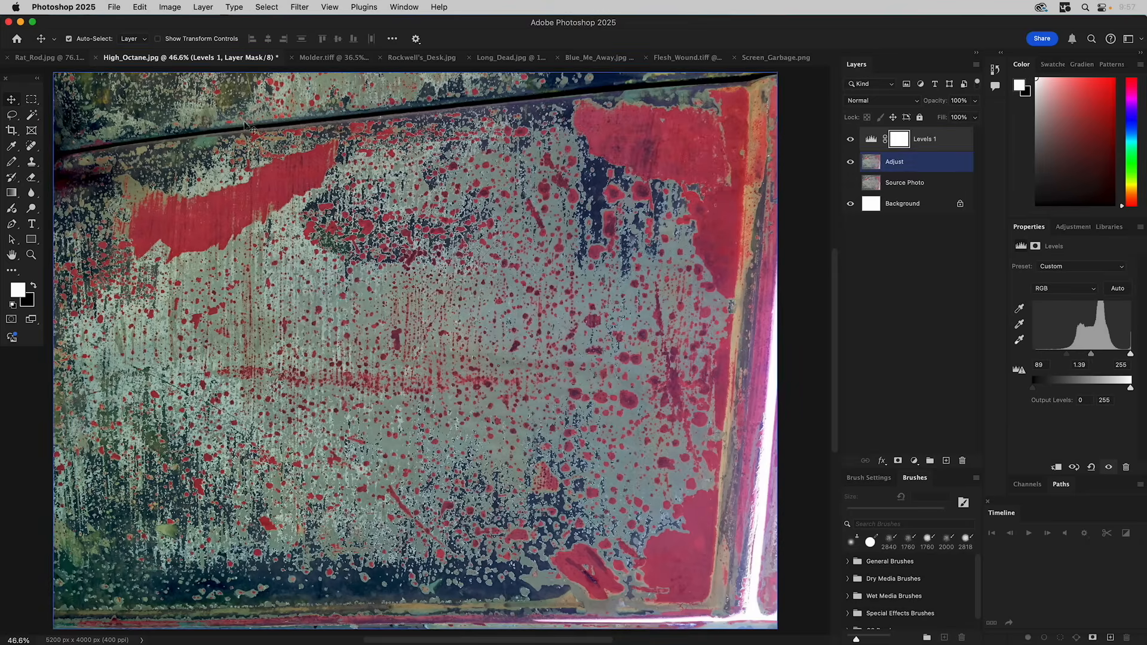
# Step: Try converting the image to Grayscale mode without flattening its layers, and undo the conversion
pyautogui.click(175, 7)
pyautogui.moveTo(188, 43)
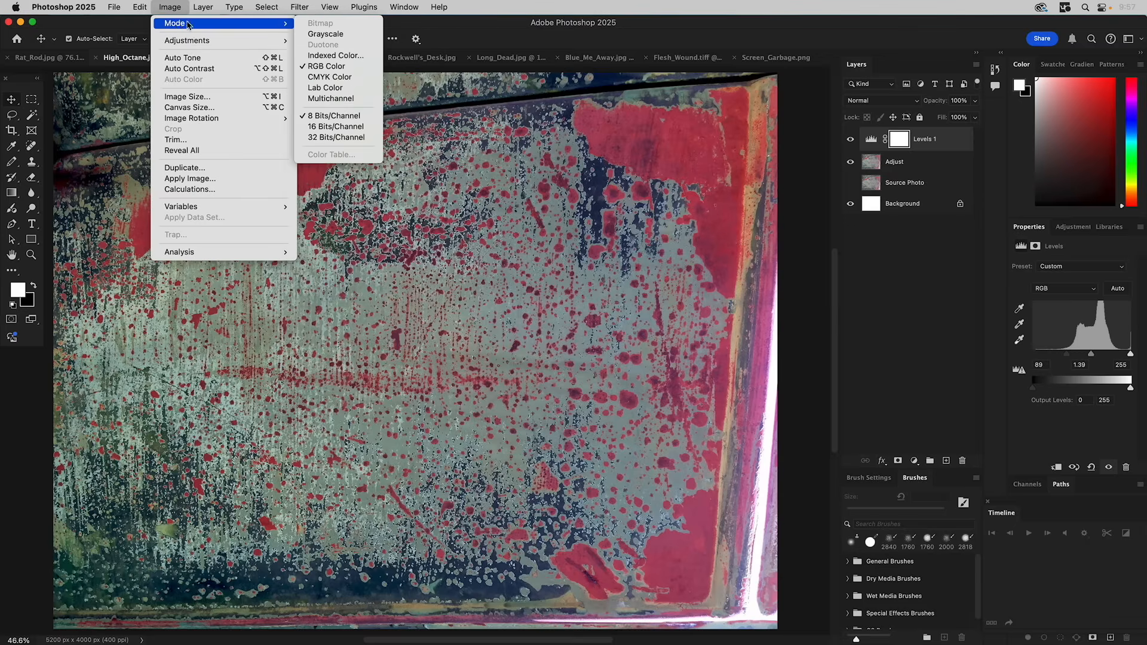
pyautogui.click(338, 34)
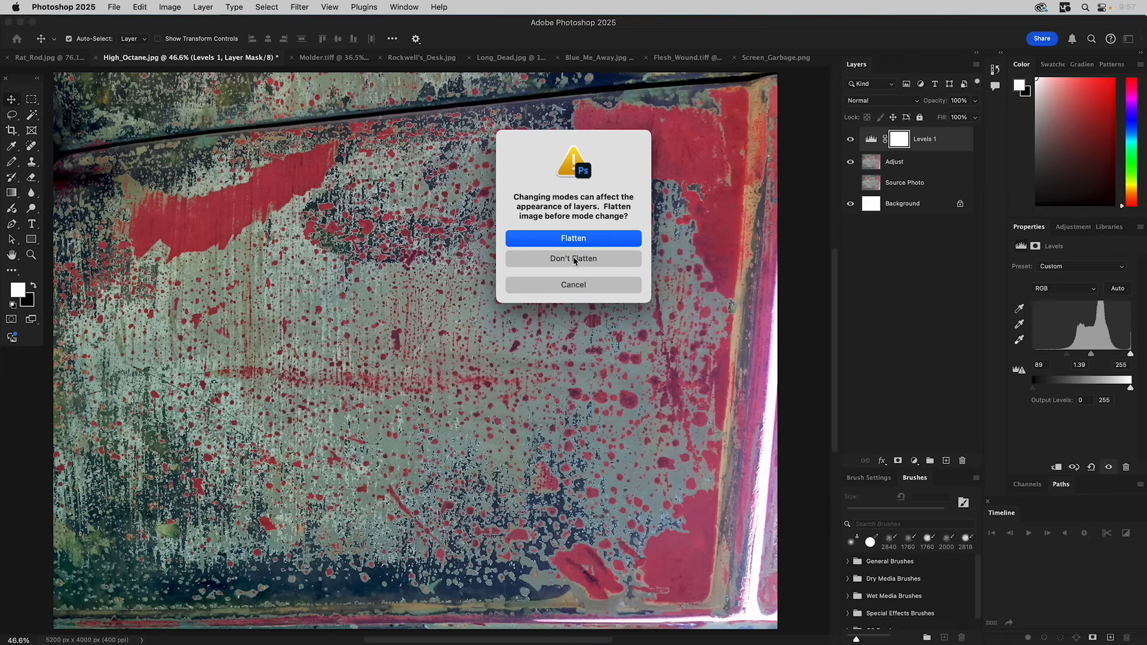
pyautogui.click(573, 259)
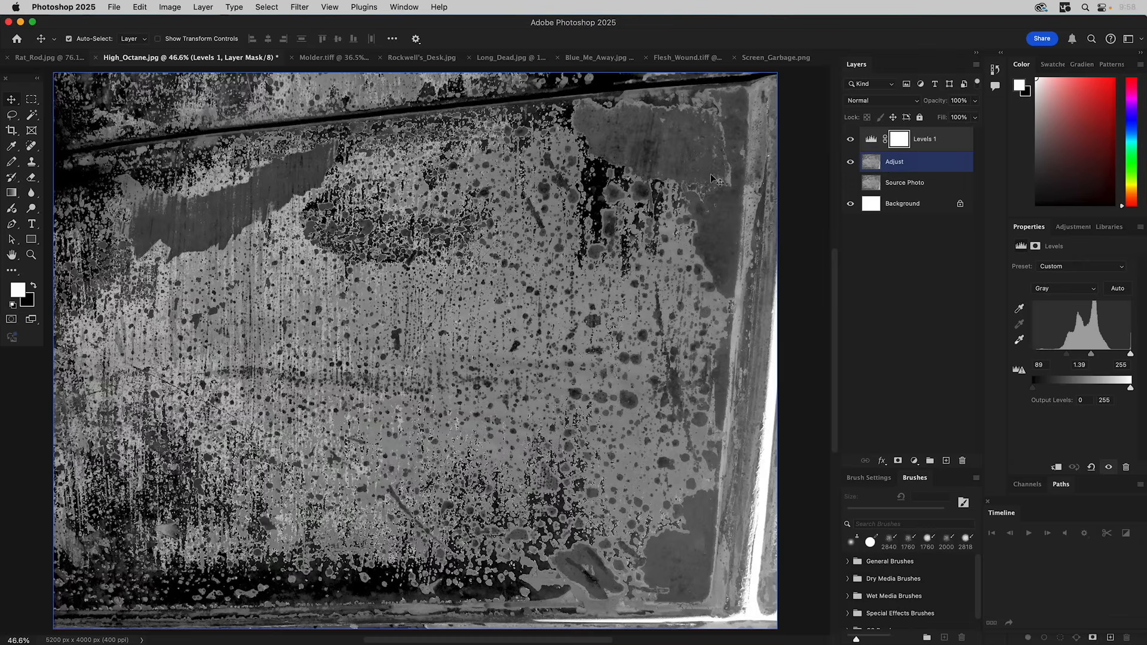
pyautogui.click(920, 138)
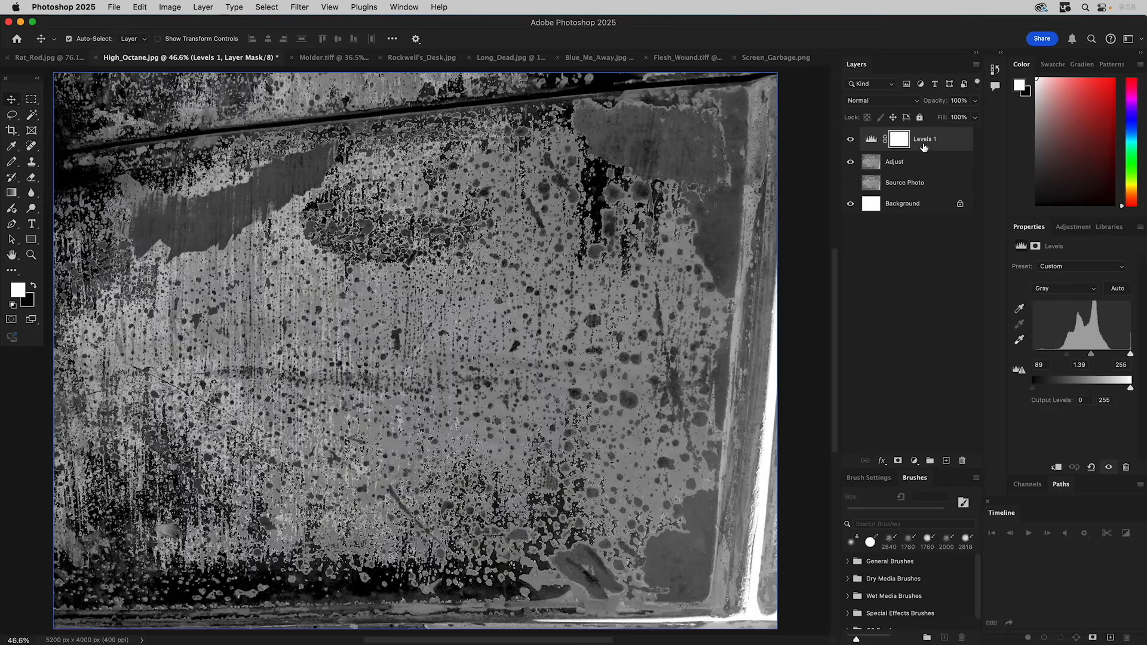
pyautogui.press('super+z')
pyautogui.click(926, 171)
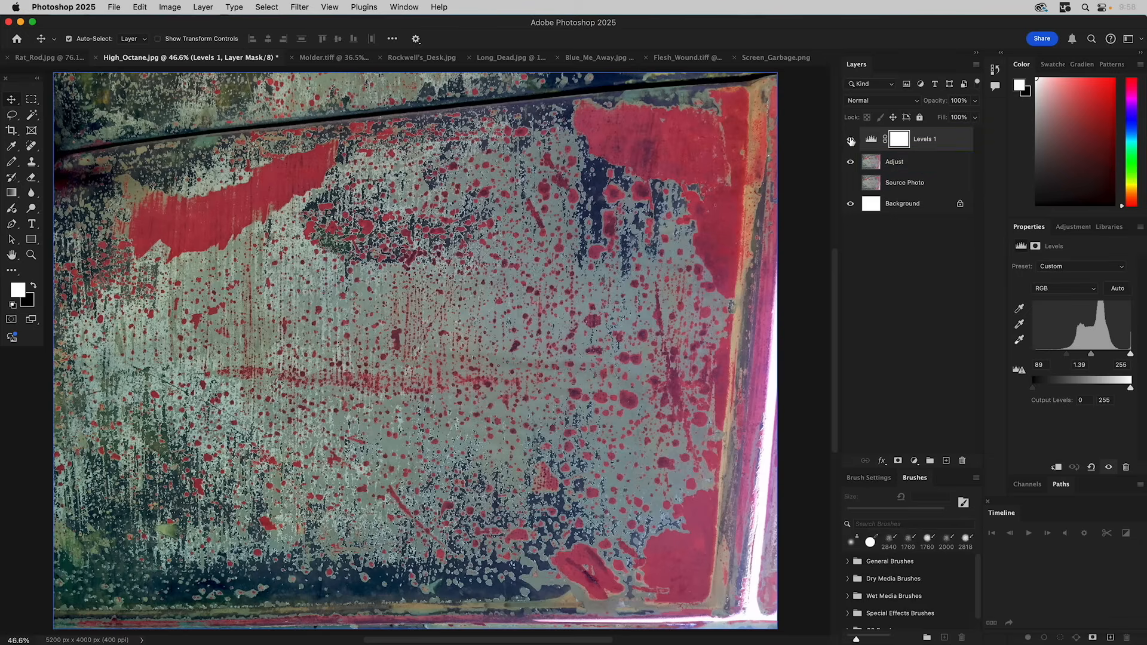
# Step: Hide the Levels 1 layer and add a Black & White adjustment layer directly above the Adjust layer
pyautogui.click(851, 141)
pyautogui.click(908, 163)
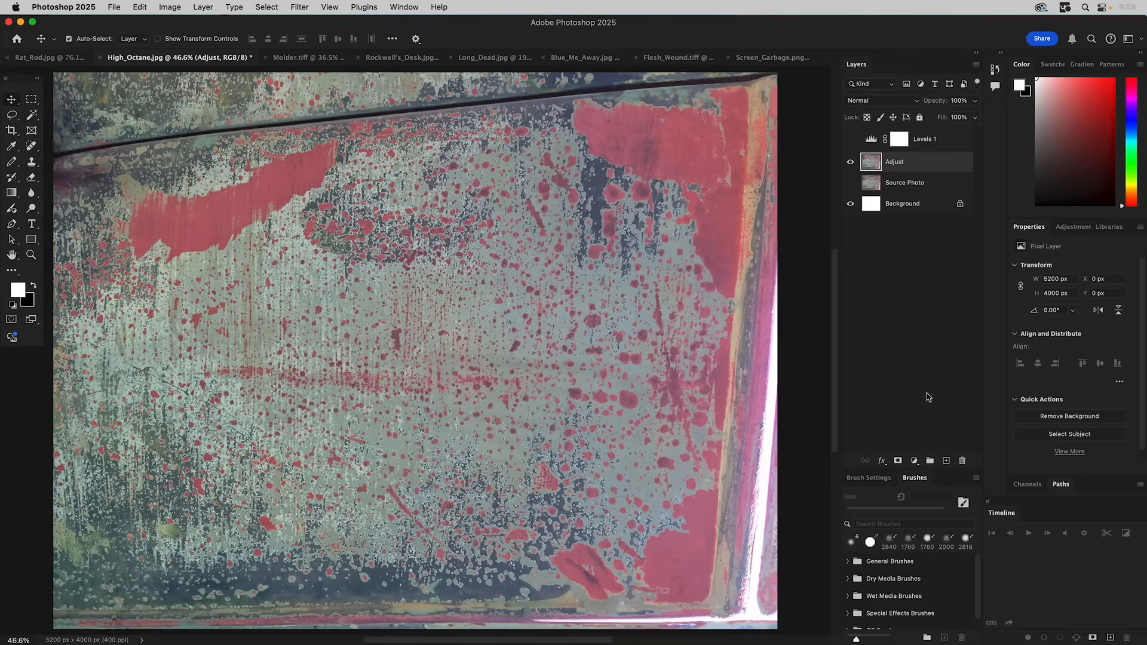
pyautogui.click(914, 461)
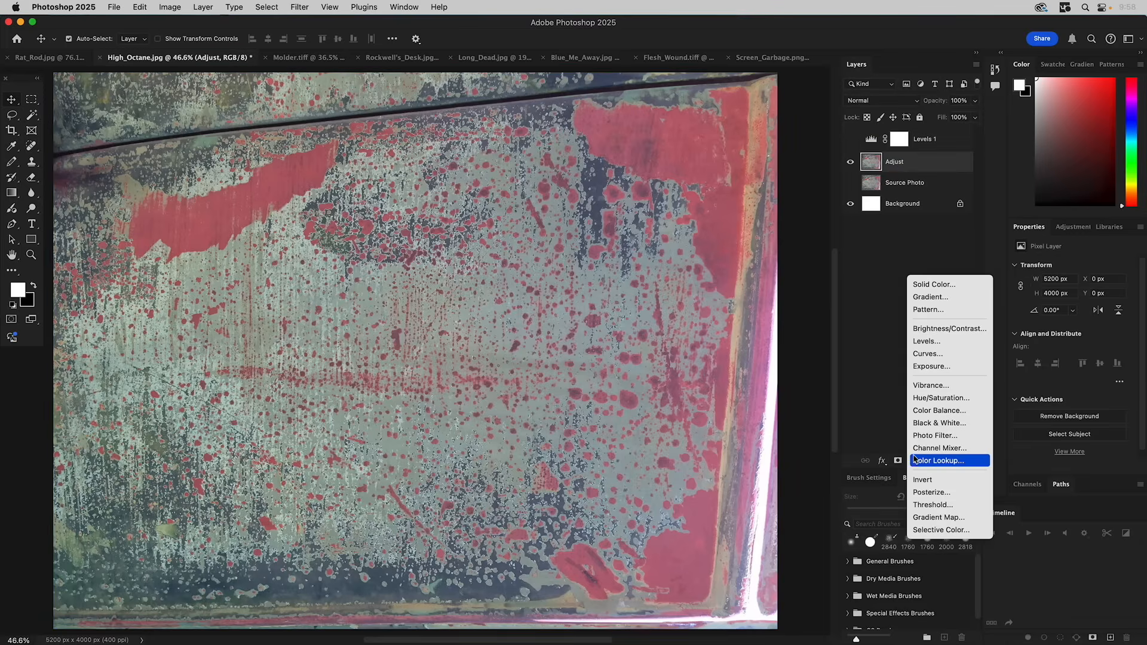
pyautogui.click(923, 423)
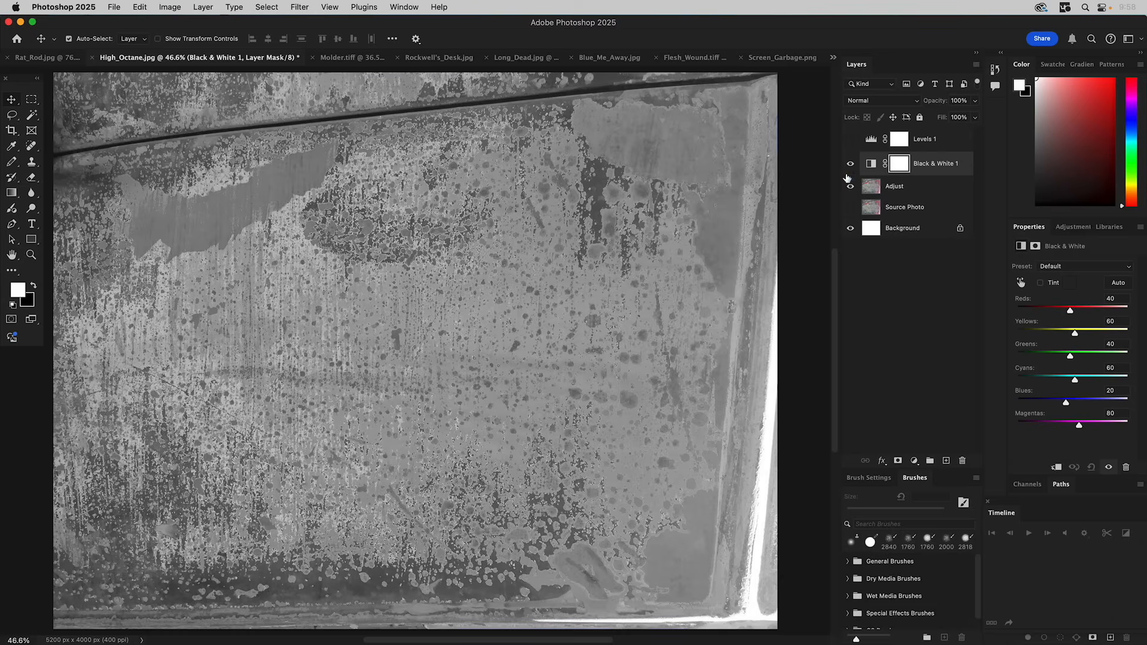
# Step: Compare the image with the Black & White 1 and Levels 1 adjustments switched on and off
pyautogui.click(851, 164)
pyautogui.click(851, 165)
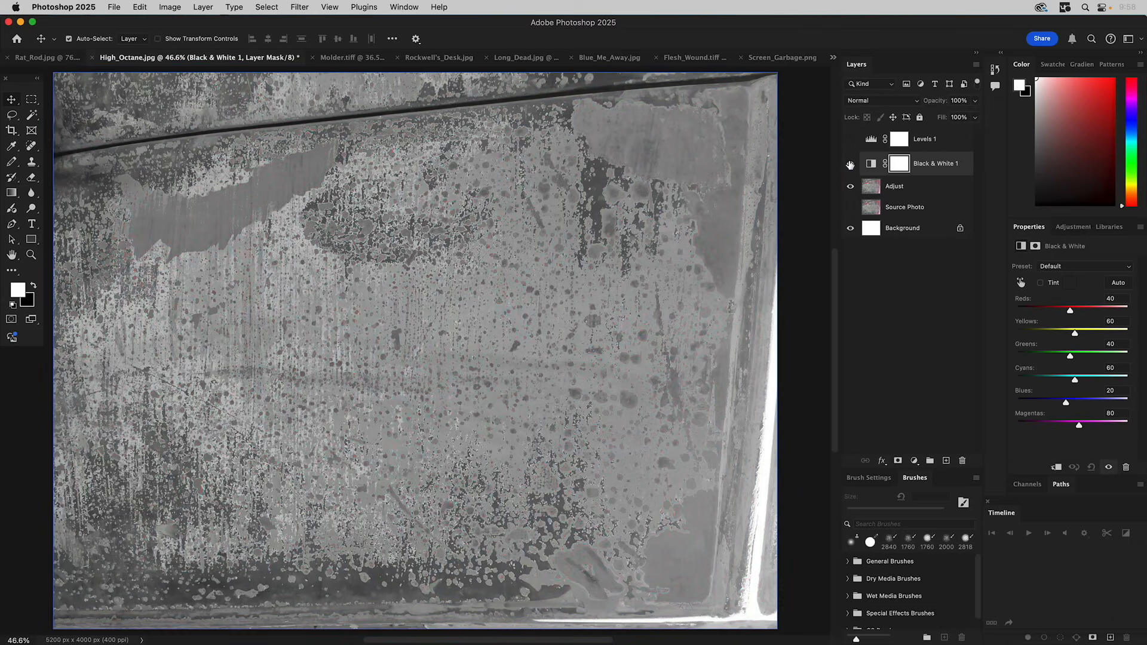
pyautogui.click(850, 164)
pyautogui.click(850, 165)
pyautogui.click(850, 142)
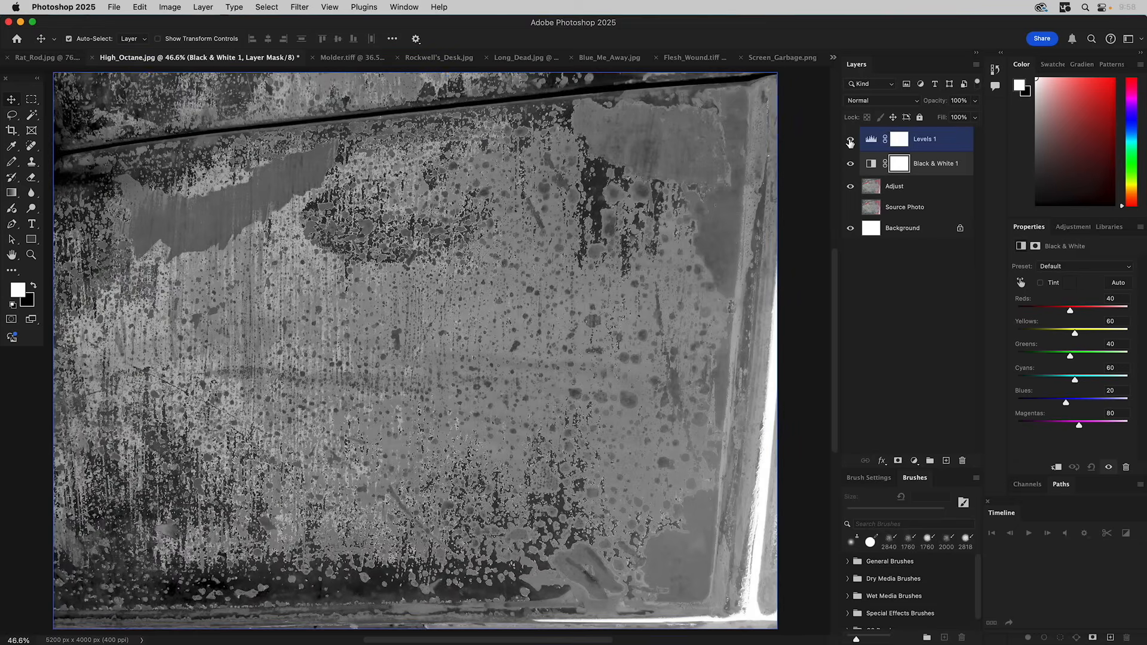
pyautogui.click(850, 142)
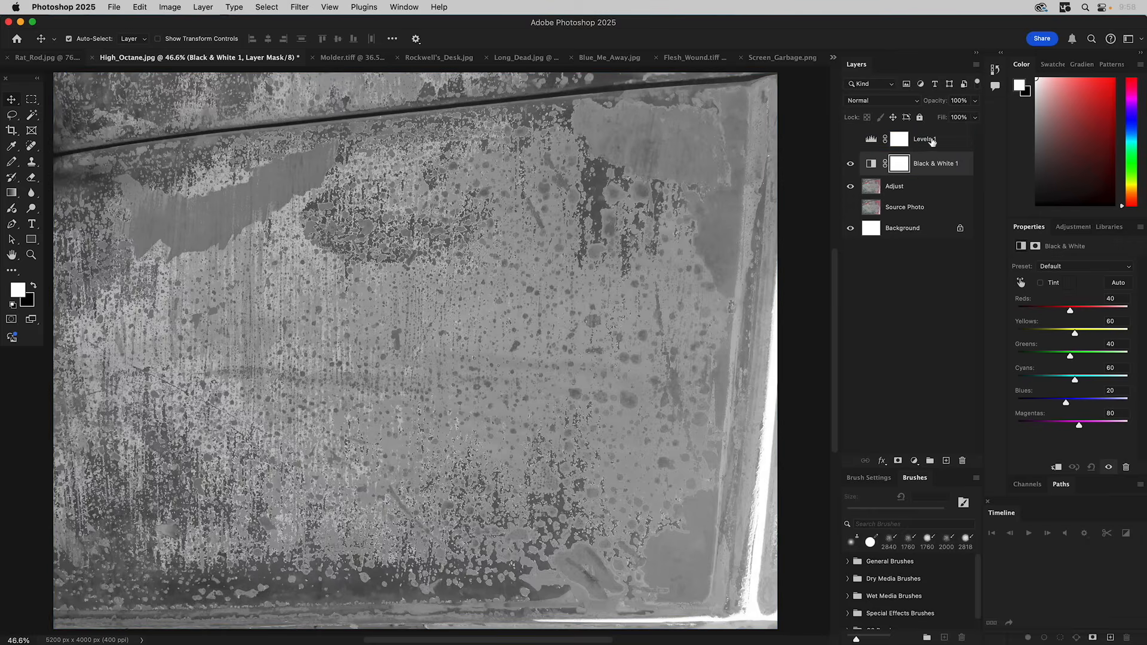
# Step: Move the Levels 1 layer below Black & White 1, make it visible, and compare the image with and without Black & White 1
pyautogui.moveTo(935, 142); pyautogui.dragTo(938, 173)
pyautogui.click(851, 164)
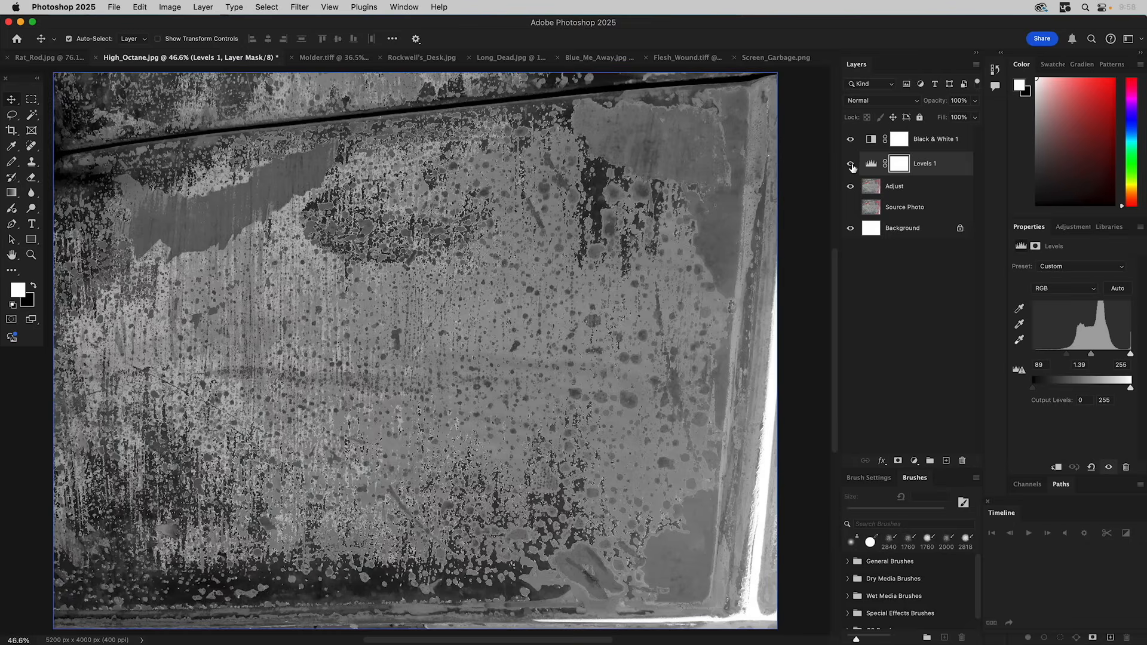
pyautogui.click(849, 139)
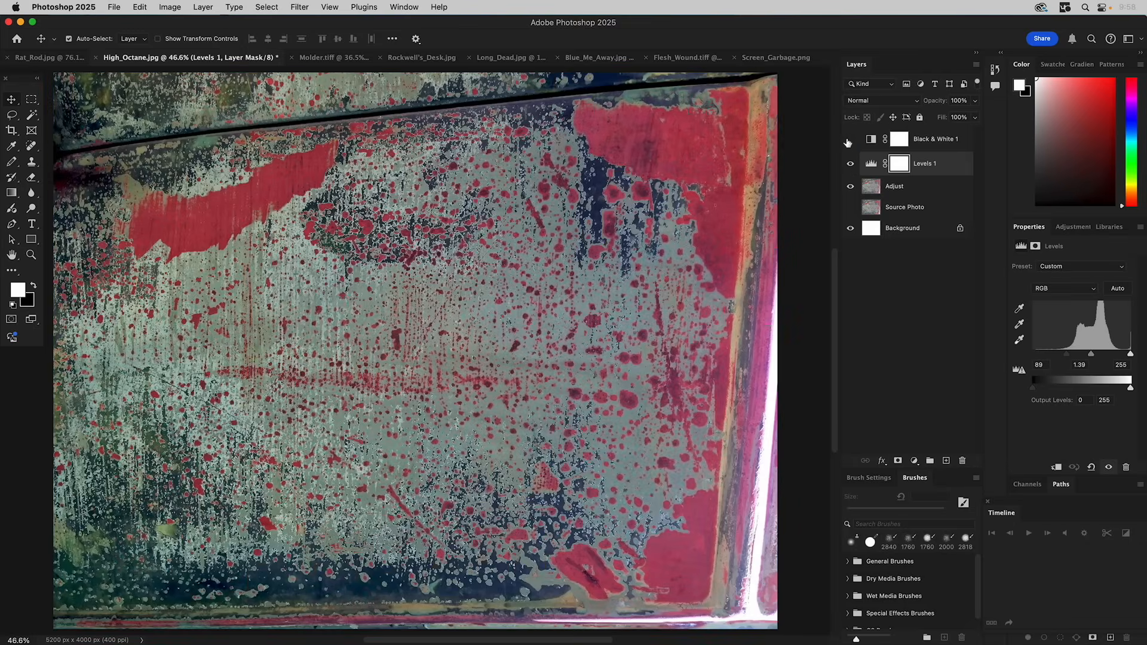
pyautogui.click(849, 141)
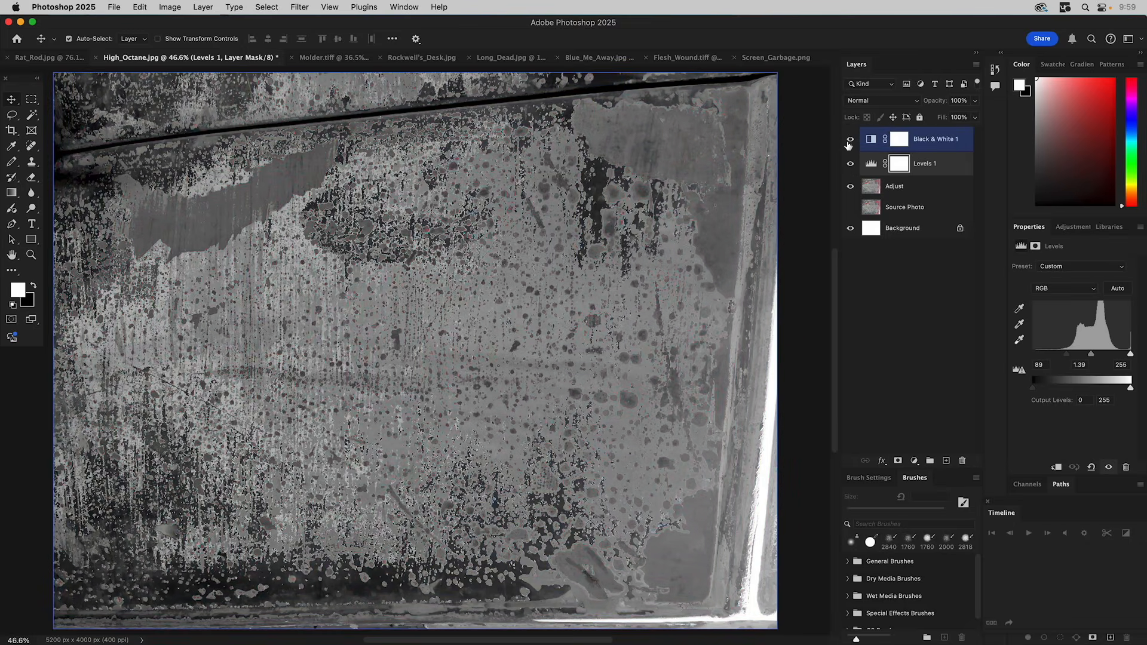
pyautogui.click(905, 187)
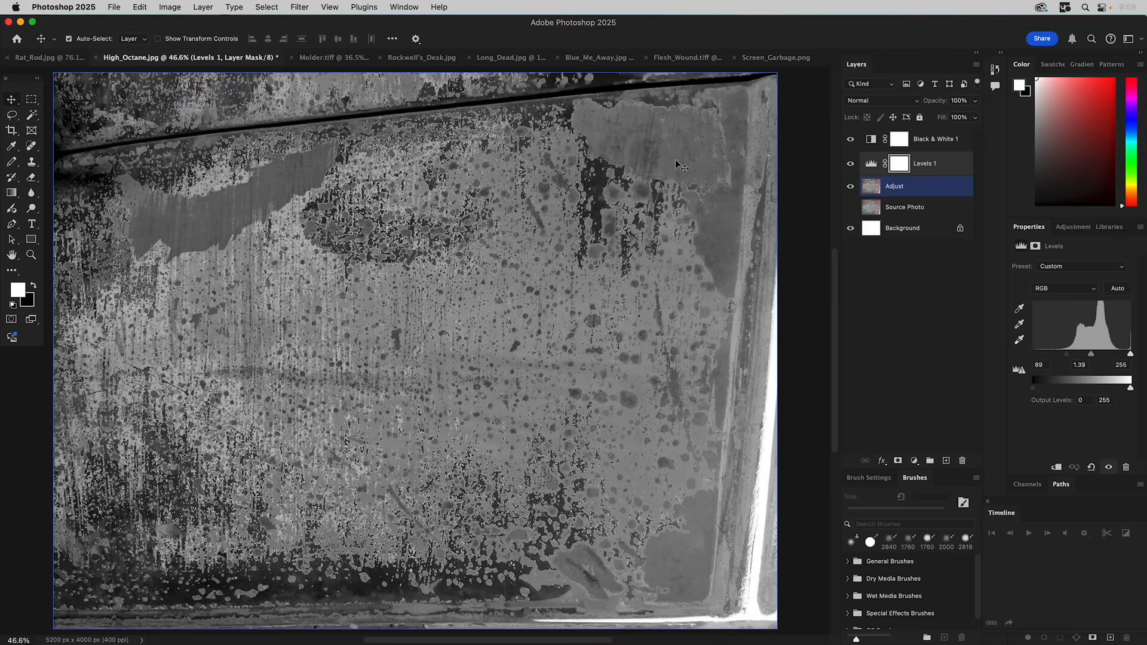
pyautogui.click(811, 180)
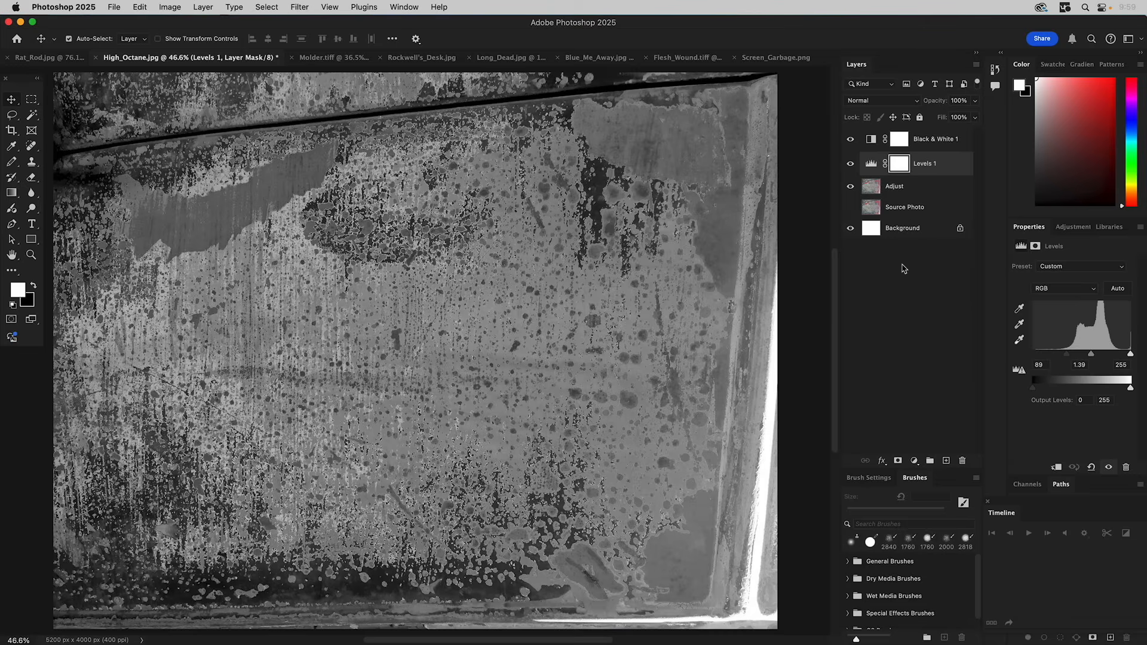
# Step: Hide the Black & White 1 adjustment, keep Levels 1 visible, and flatten the image, discarding the hidden layers
pyautogui.moveTo(851, 164); pyautogui.dragTo(850, 146)
pyautogui.click(851, 164)
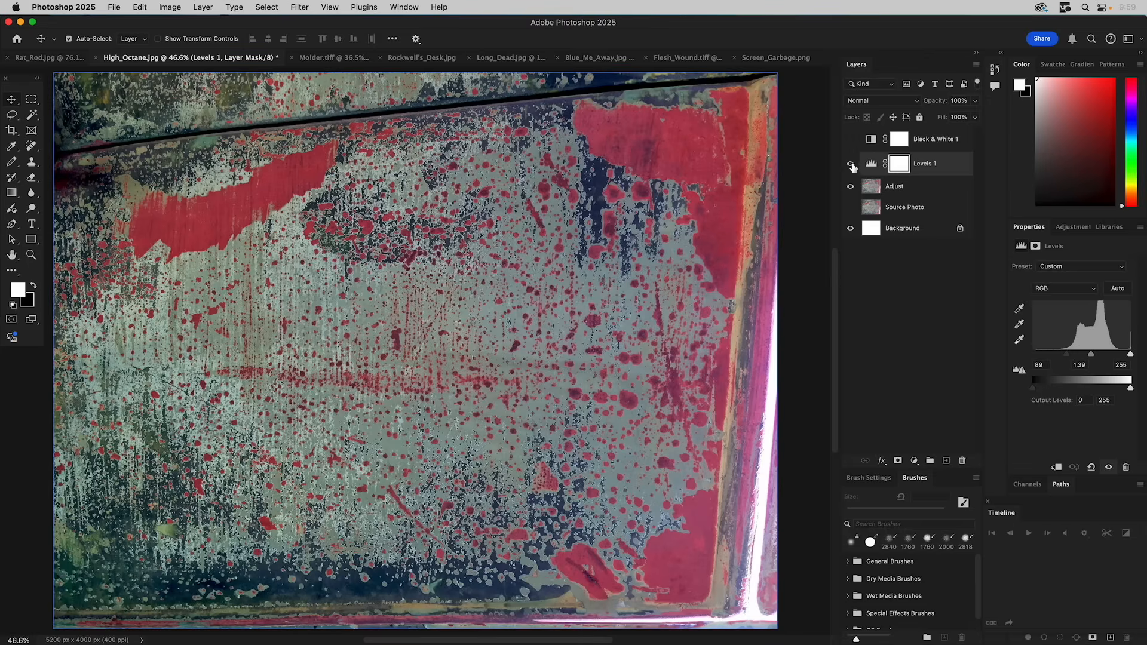
pyautogui.click(976, 65)
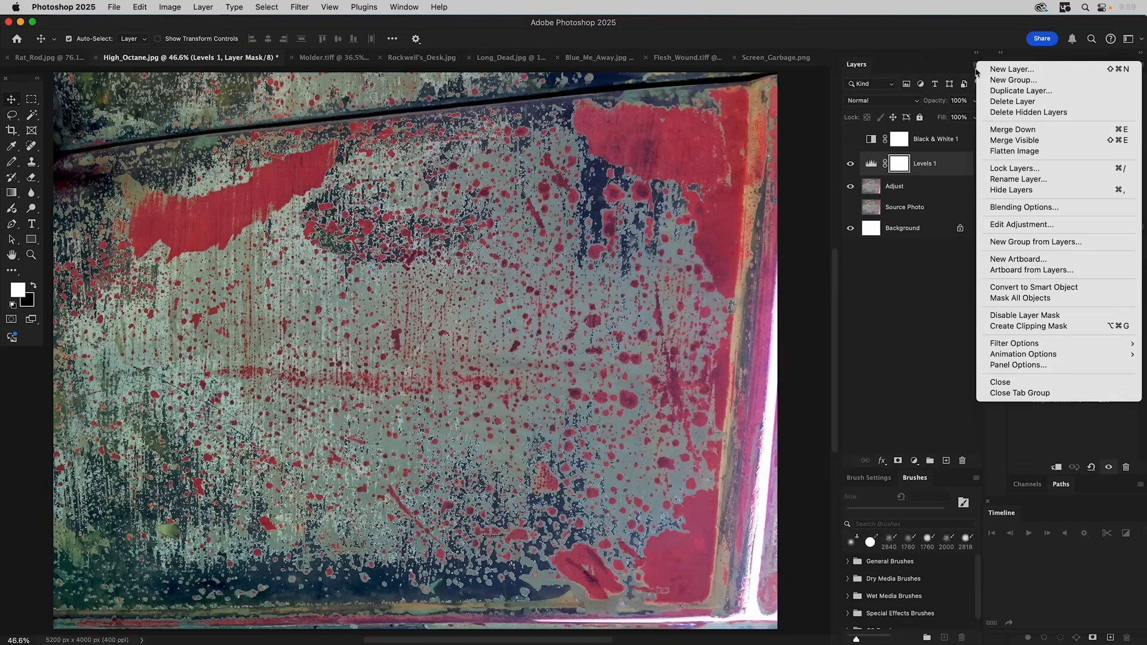
pyautogui.click(1023, 153)
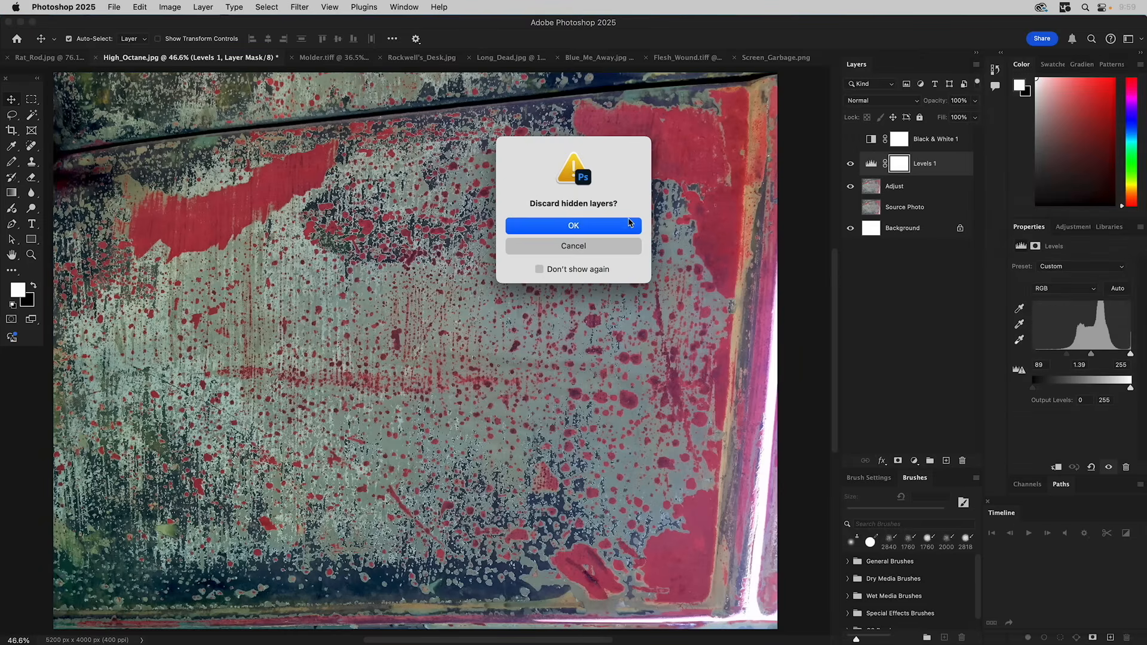
pyautogui.click(609, 227)
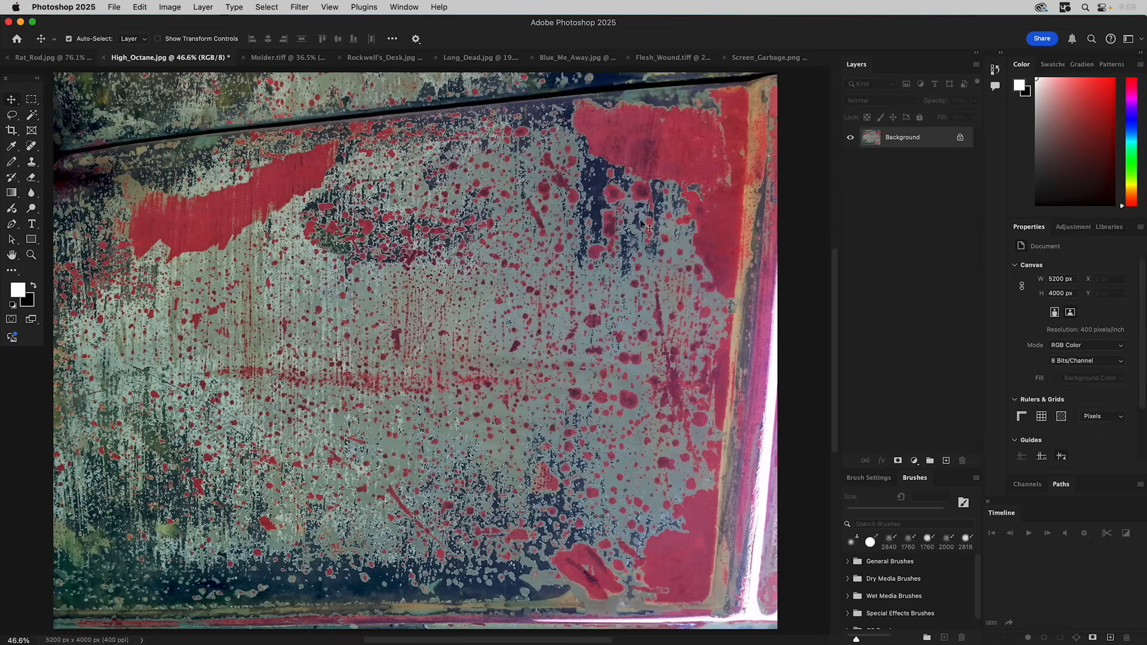
# Step: Convert the flattened image from RGB Color to Grayscale mode
pyautogui.click(170, 6)
pyautogui.moveTo(177, 24)
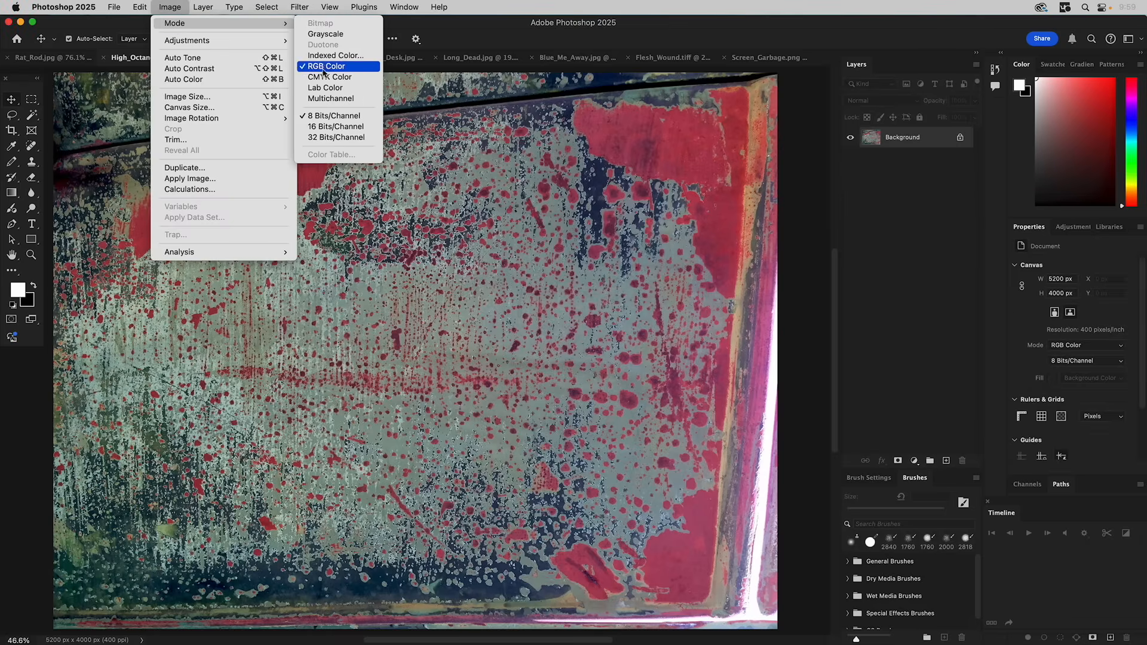
pyautogui.click(329, 35)
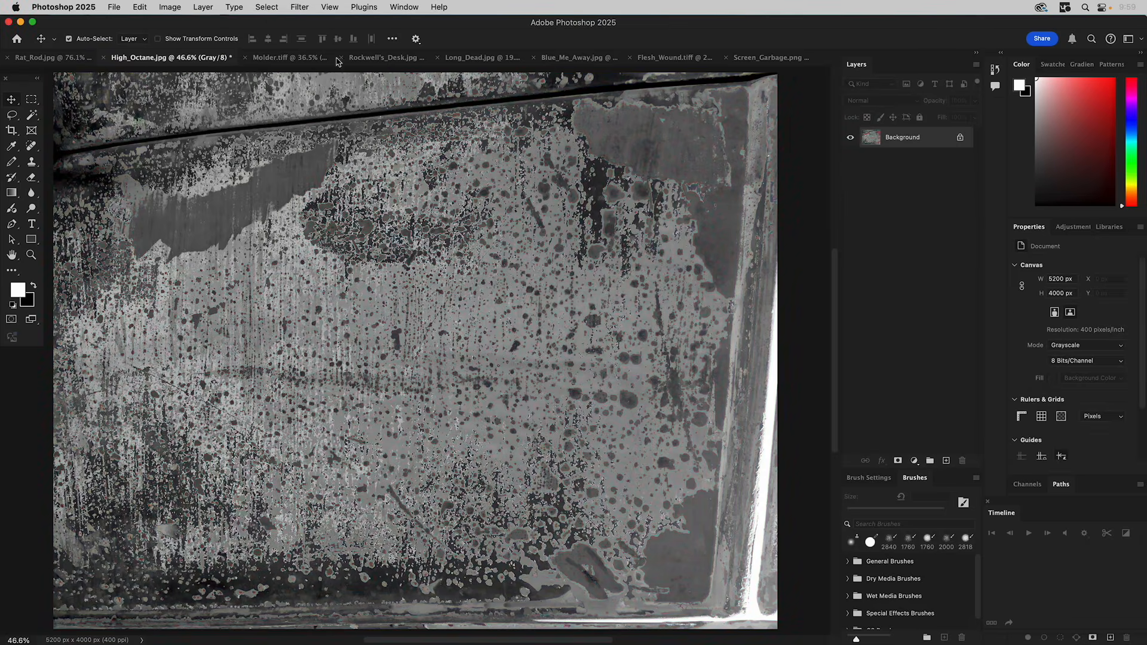
# Step: Apply a direct Levels adjustment to the grayscale image with input levels of 100, 1.9 and 162
pyautogui.click(173, 6)
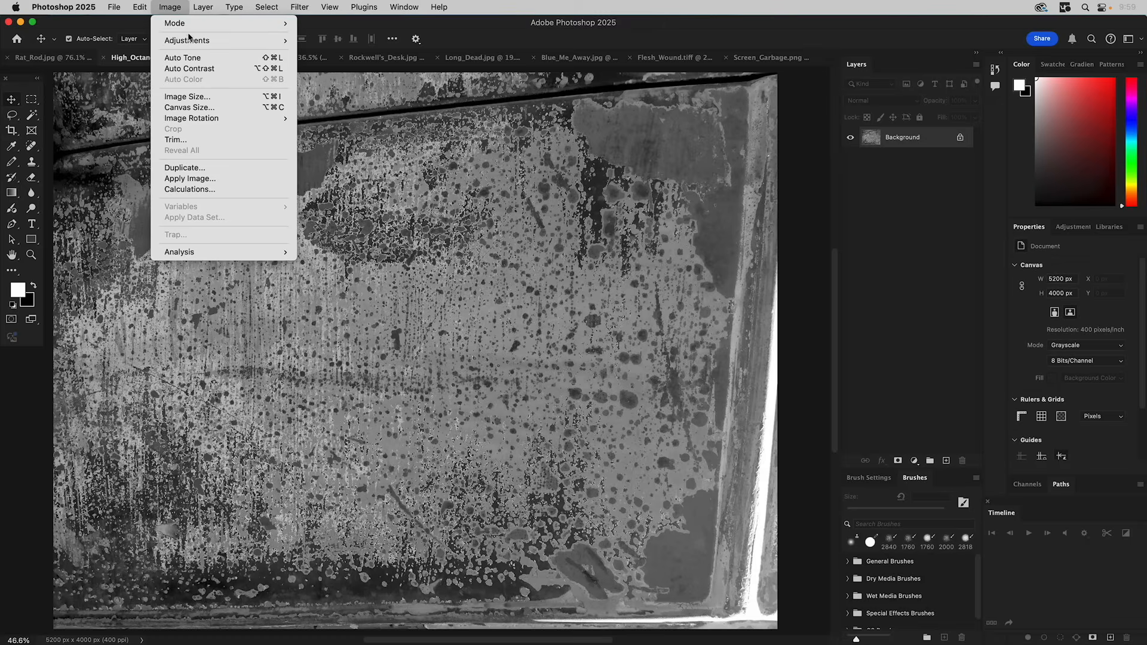
pyautogui.moveTo(196, 42)
pyautogui.click(351, 52)
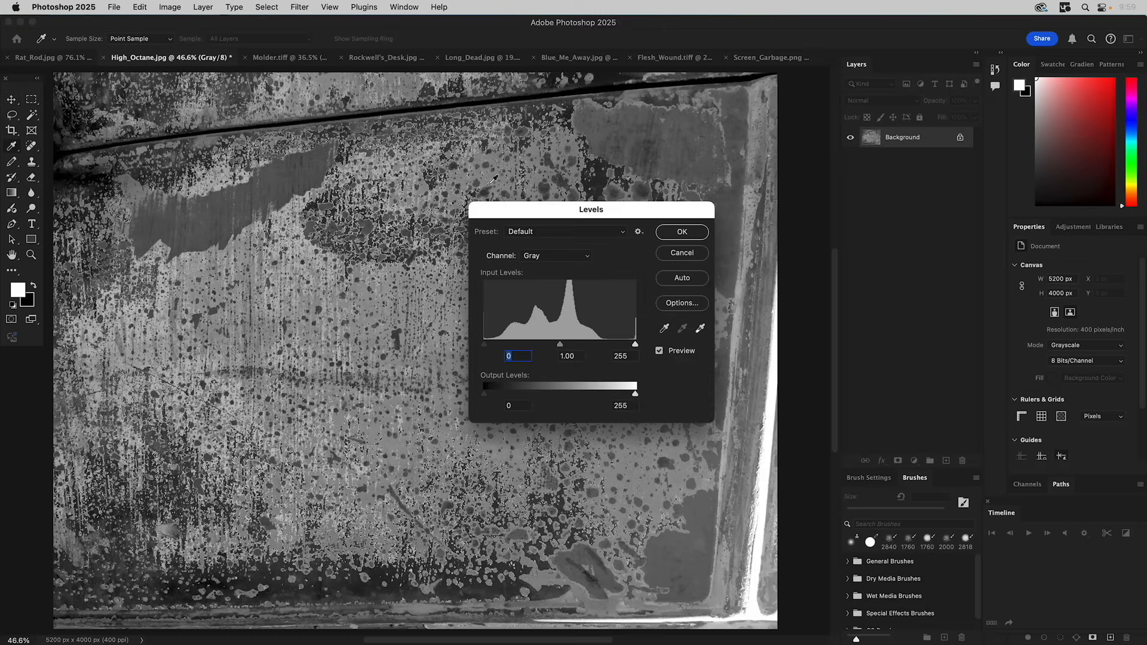
pyautogui.moveTo(582, 212); pyautogui.dragTo(888, 241)
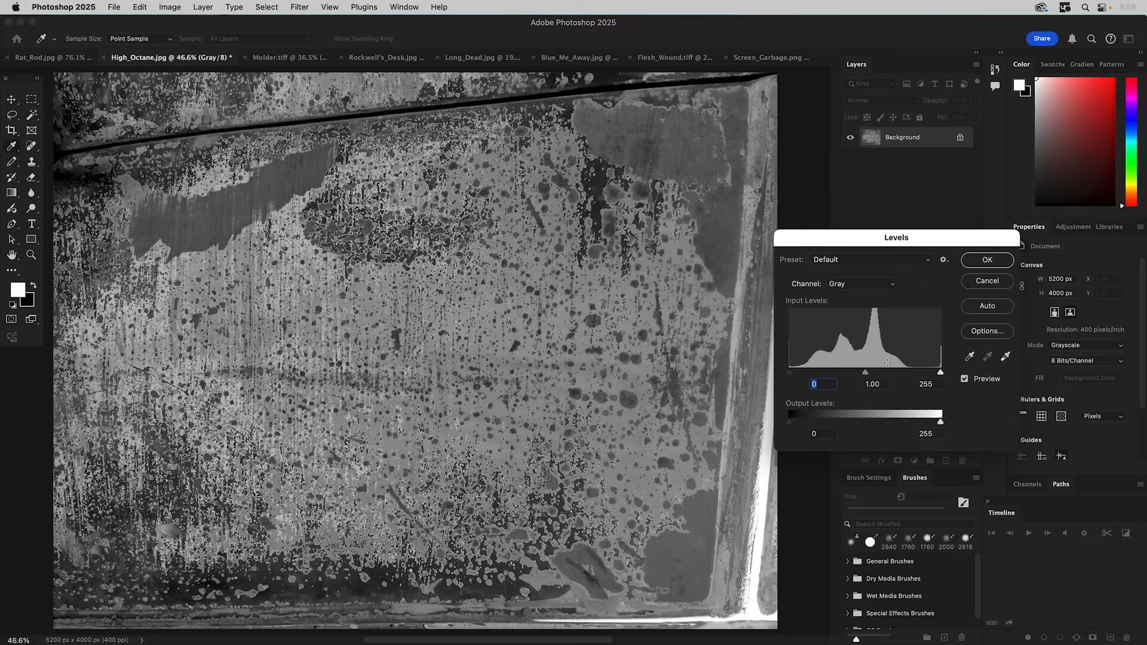
pyautogui.moveTo(940, 372); pyautogui.dragTo(907, 375)
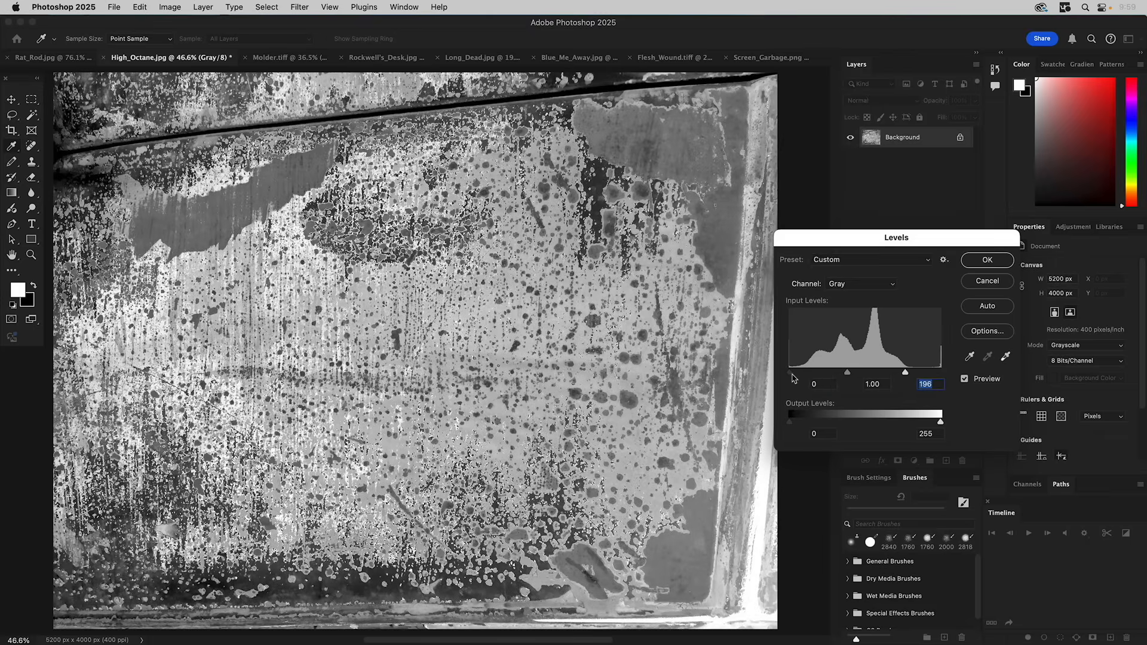
pyautogui.moveTo(790, 372); pyautogui.dragTo(814, 373)
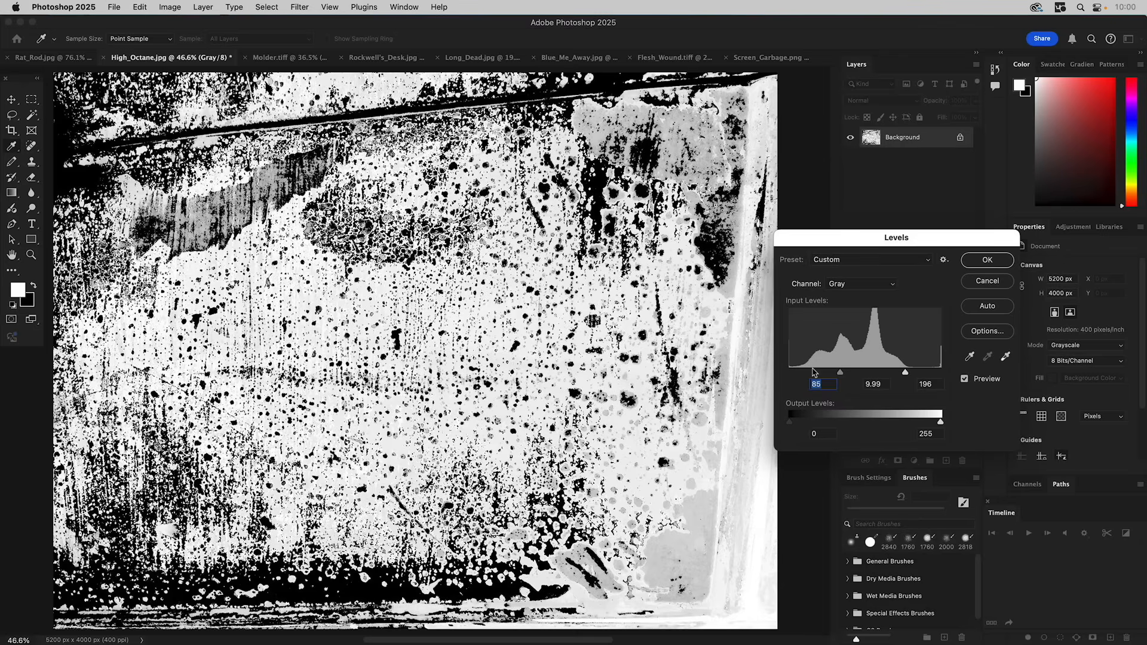
pyautogui.moveTo(813, 372); pyautogui.dragTo(848, 377)
pyautogui.moveTo(846, 377); pyautogui.dragTo(848, 377)
pyautogui.click(848, 377)
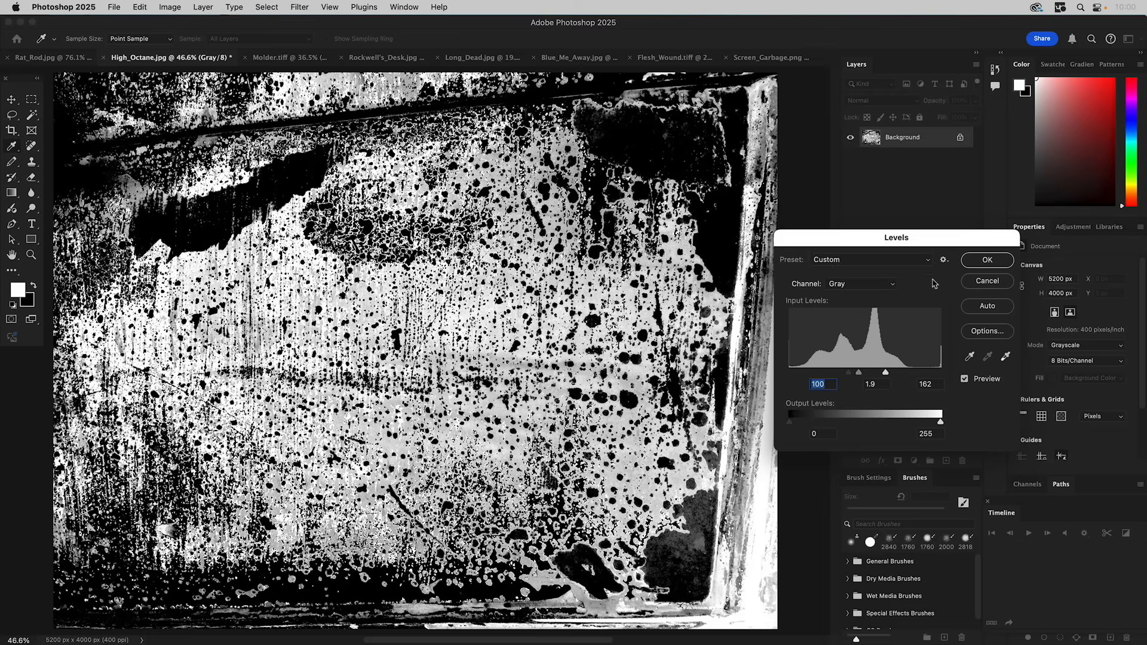
pyautogui.click(1003, 260)
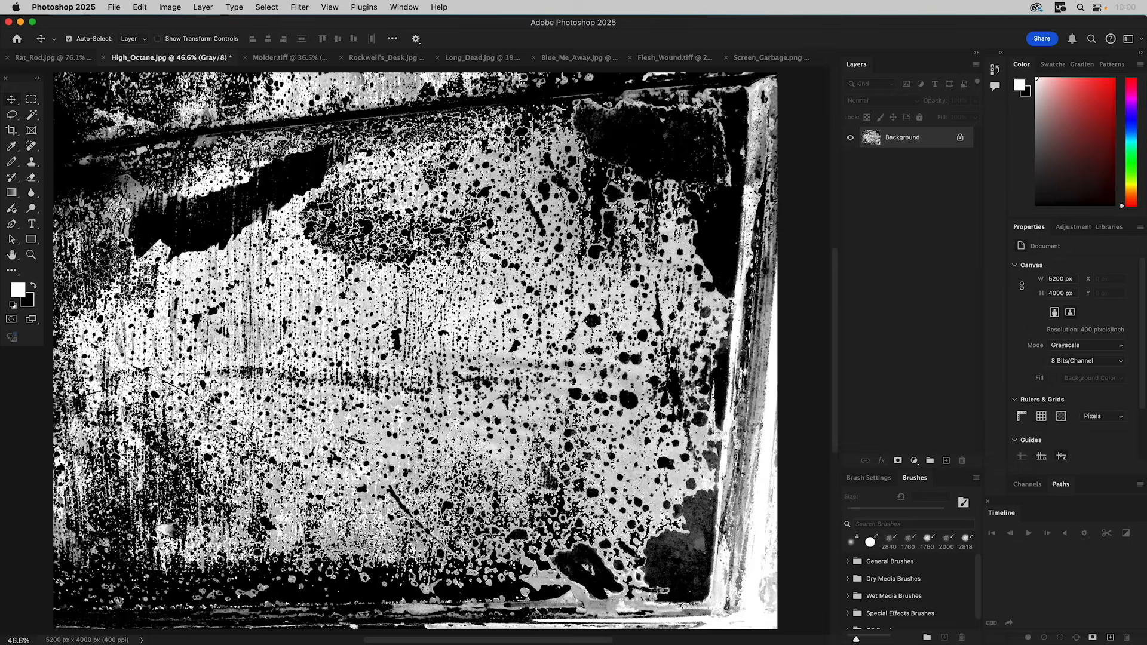
# Step: Duplicate the flattened Background layer within the same document
pyautogui.click(31, 255)
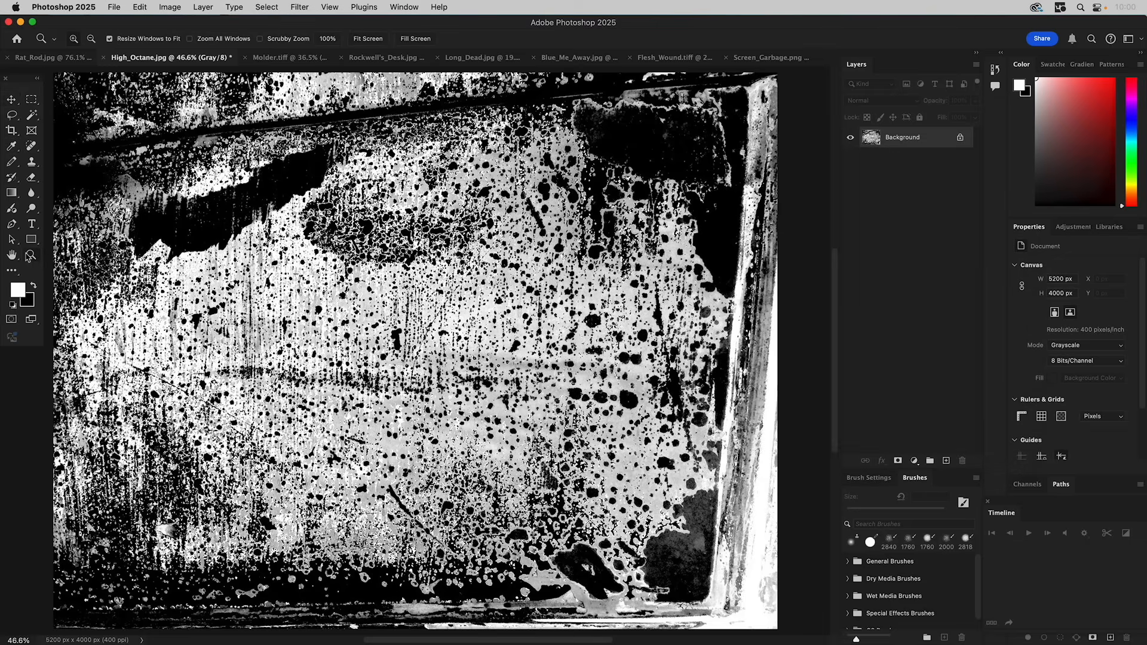
pyautogui.keyDown('alt'); pyautogui.click(399, 321); pyautogui.keyUp('alt')
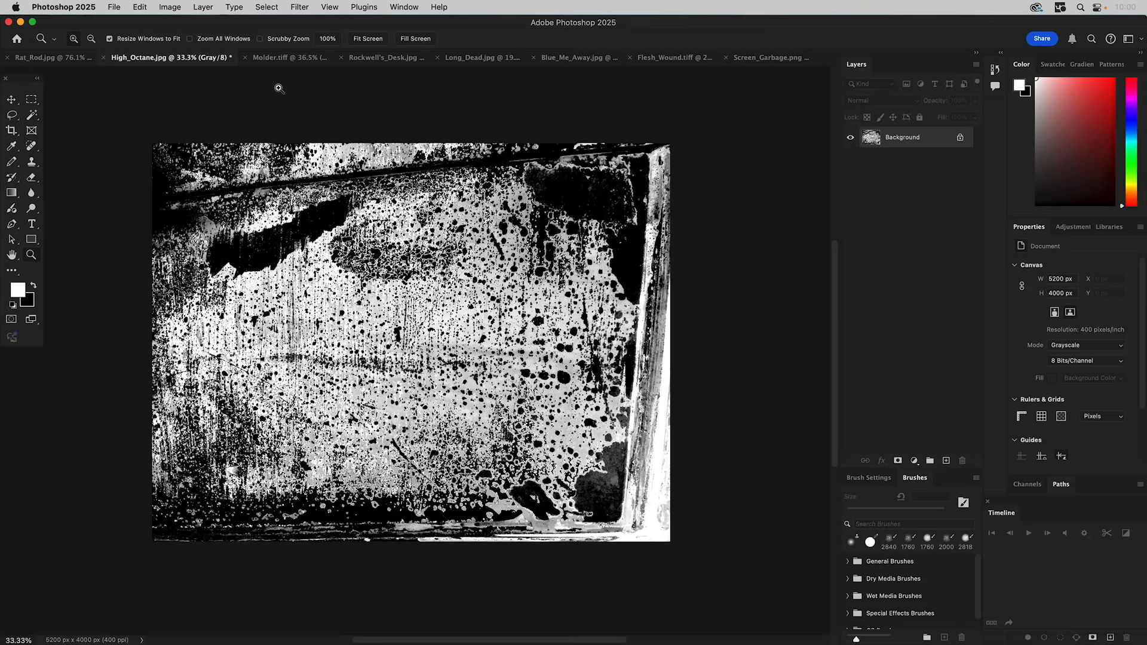
pyautogui.click(170, 7)
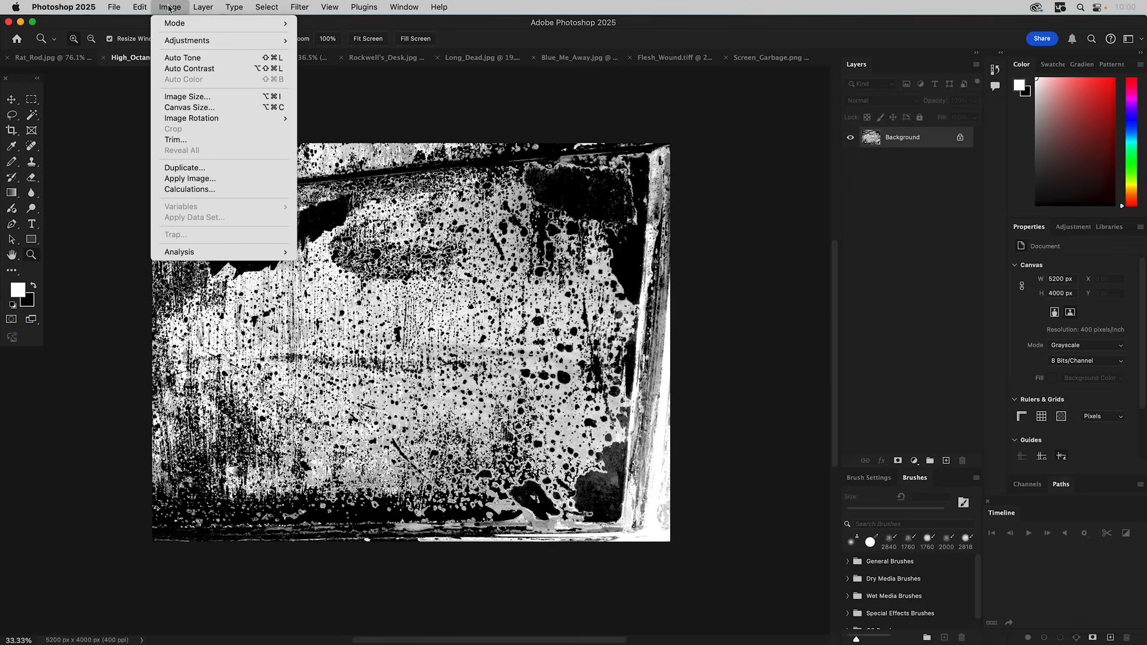
pyautogui.click(170, 7)
pyautogui.rightClick(891, 135)
pyautogui.click(923, 176)
pyautogui.click(691, 287)
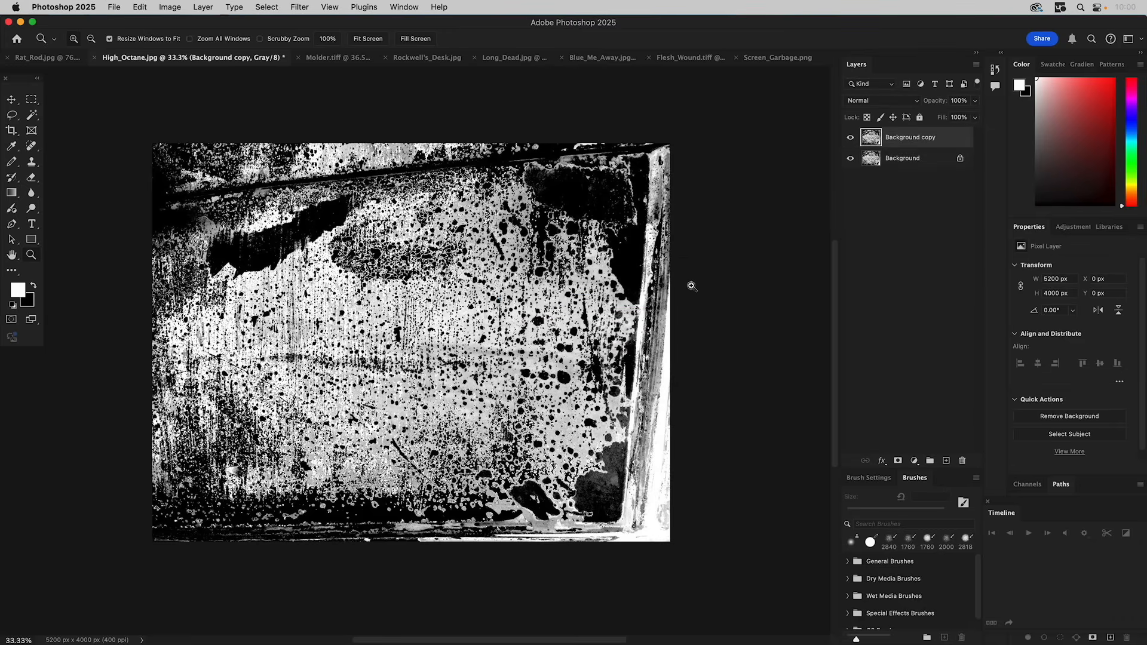
# Step: Fill the original Background layer with the white foreground color, using Normal mode at 100% opacity
pyautogui.click(902, 159)
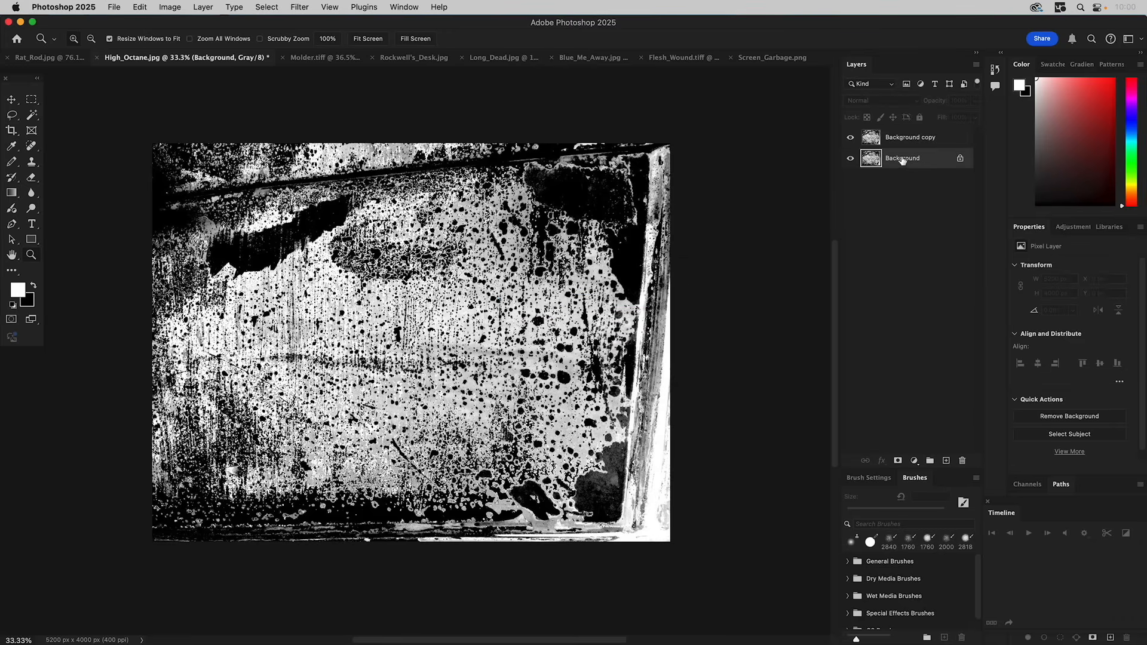
pyautogui.click(138, 7)
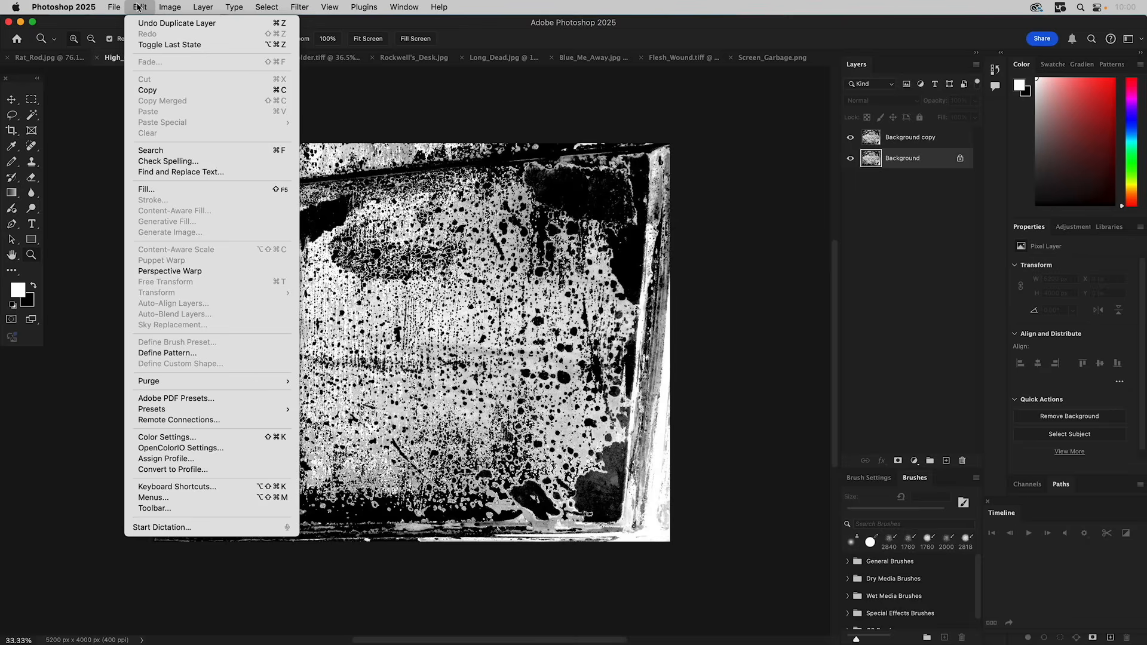
pyautogui.click(149, 189)
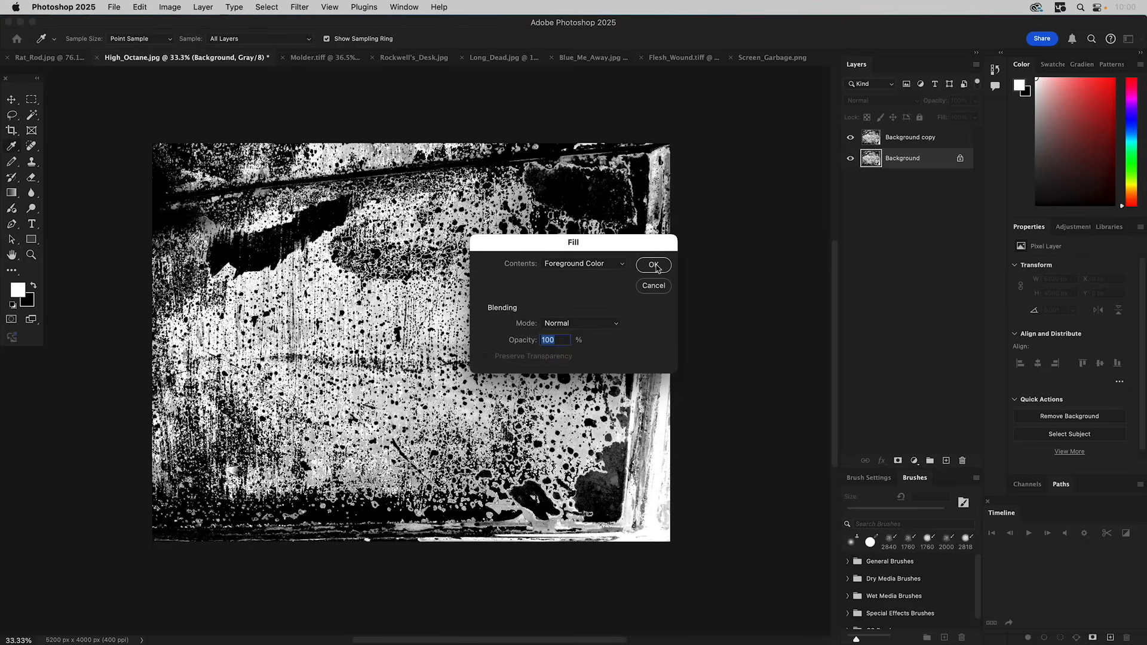
pyautogui.click(654, 265)
# Step: Distort the Background copy layer, pulling all four corners beyond the canvas, with the lower-right corner farthest out
pyautogui.click(902, 138)
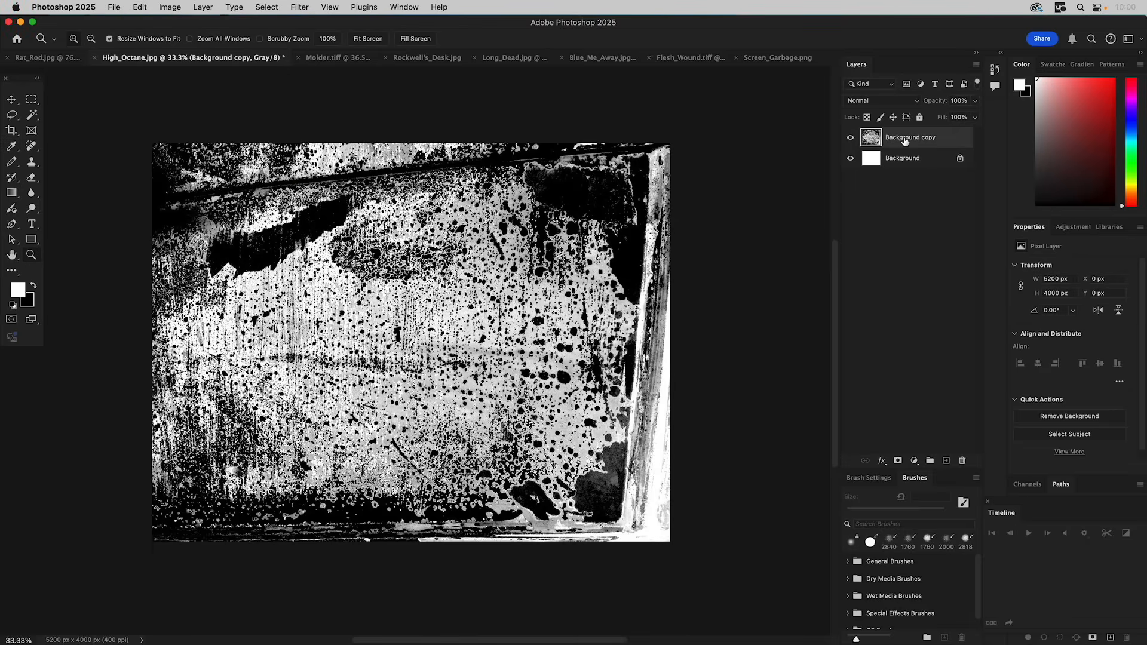
pyautogui.click(169, 7)
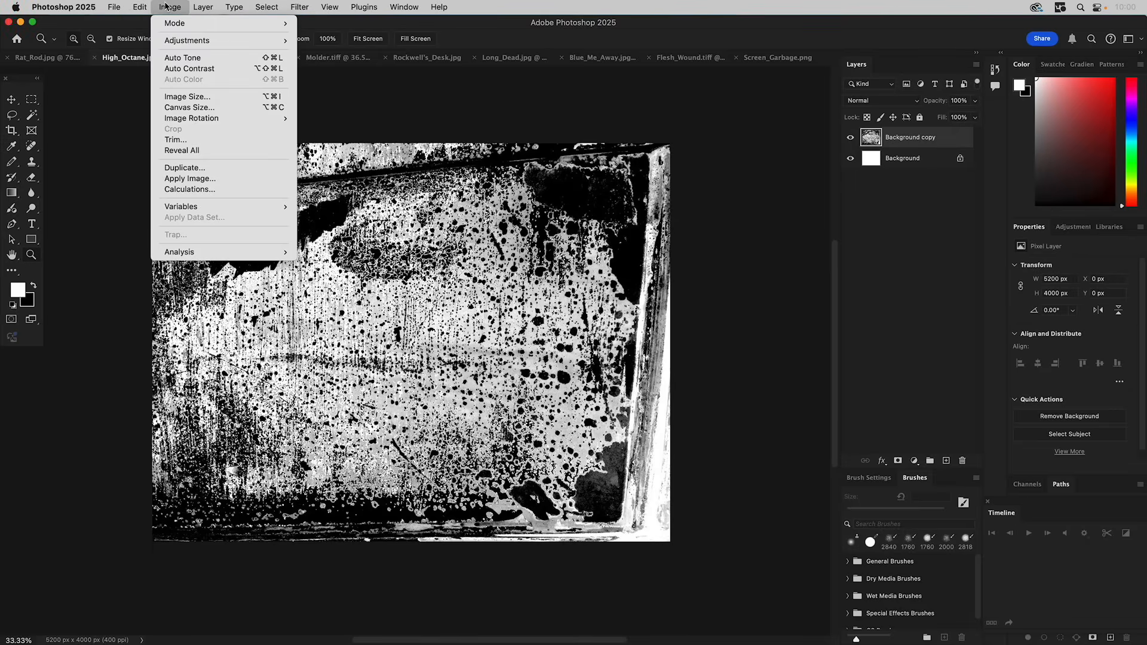
pyautogui.moveTo(137, 5)
pyautogui.moveTo(168, 297)
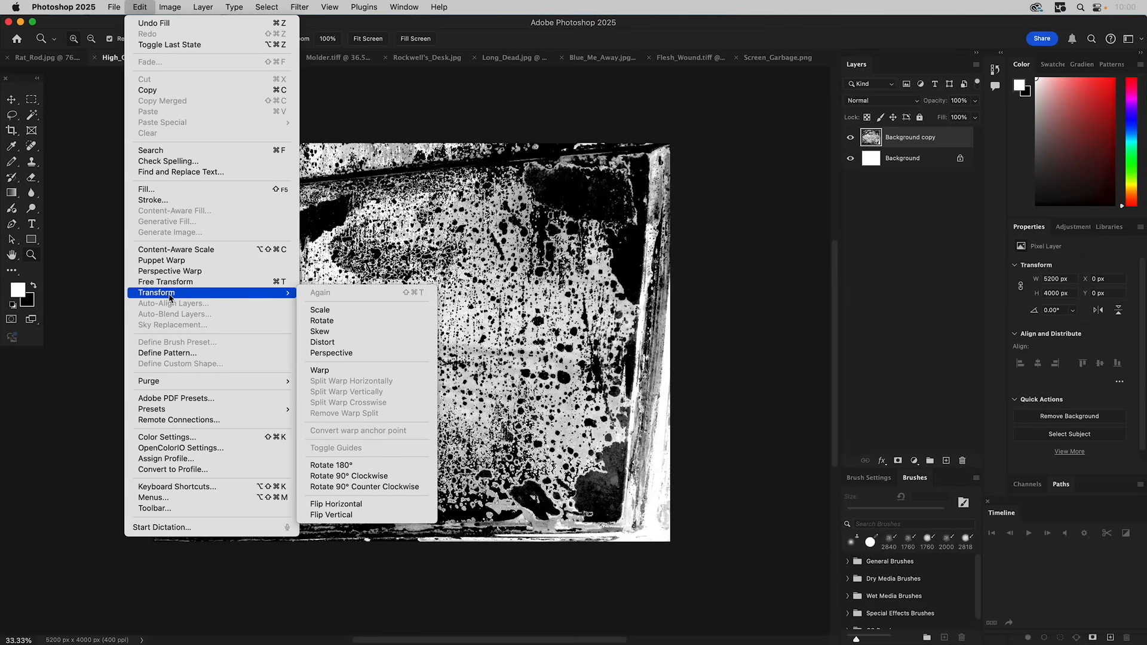
pyautogui.click(347, 346)
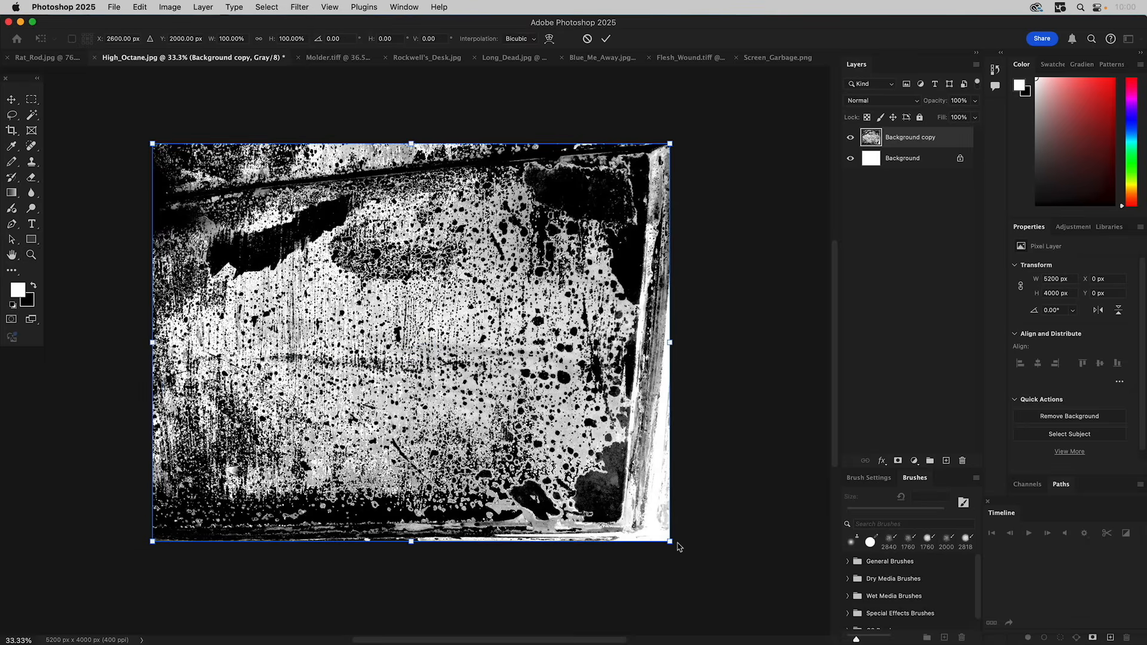
pyautogui.moveTo(671, 543); pyautogui.dragTo(732, 574)
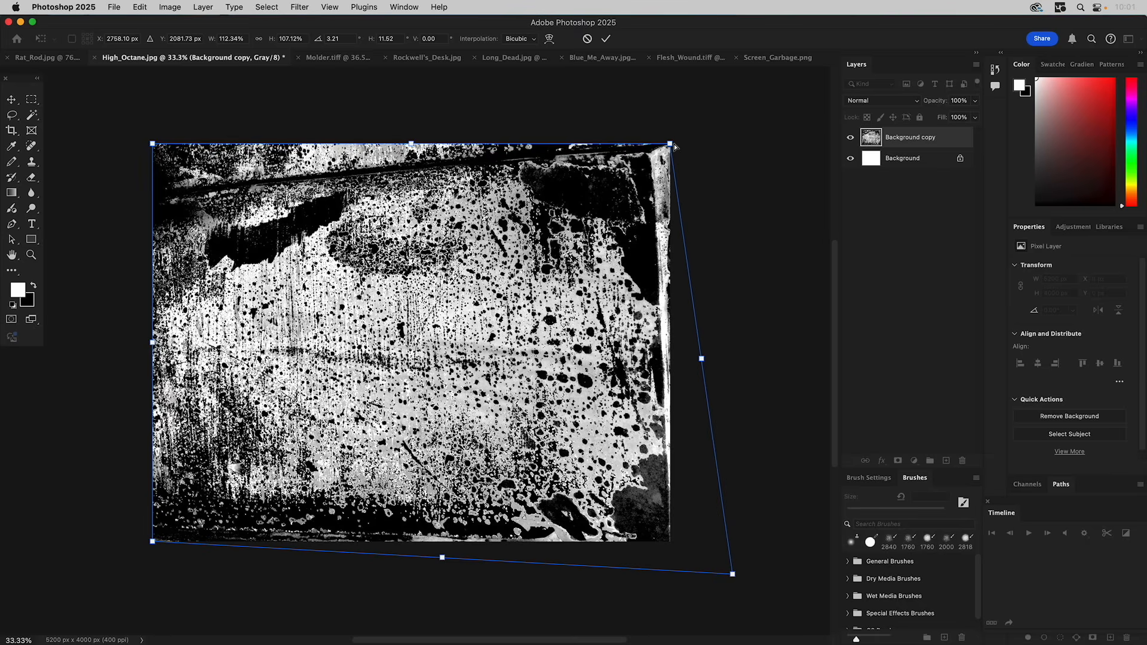
pyautogui.moveTo(671, 145); pyautogui.dragTo(694, 131)
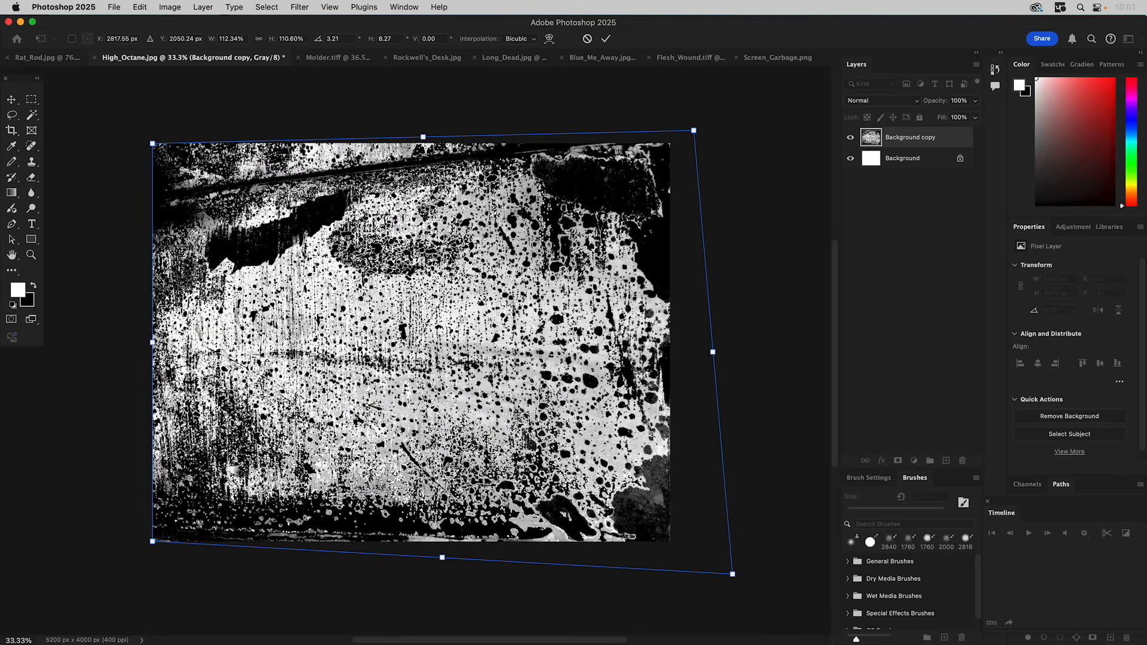
pyautogui.moveTo(152, 143)
pyautogui.mouseDown()
pyautogui.moveTo(108, 77)
pyautogui.moveTo(148, 144)
pyautogui.mouseUp()
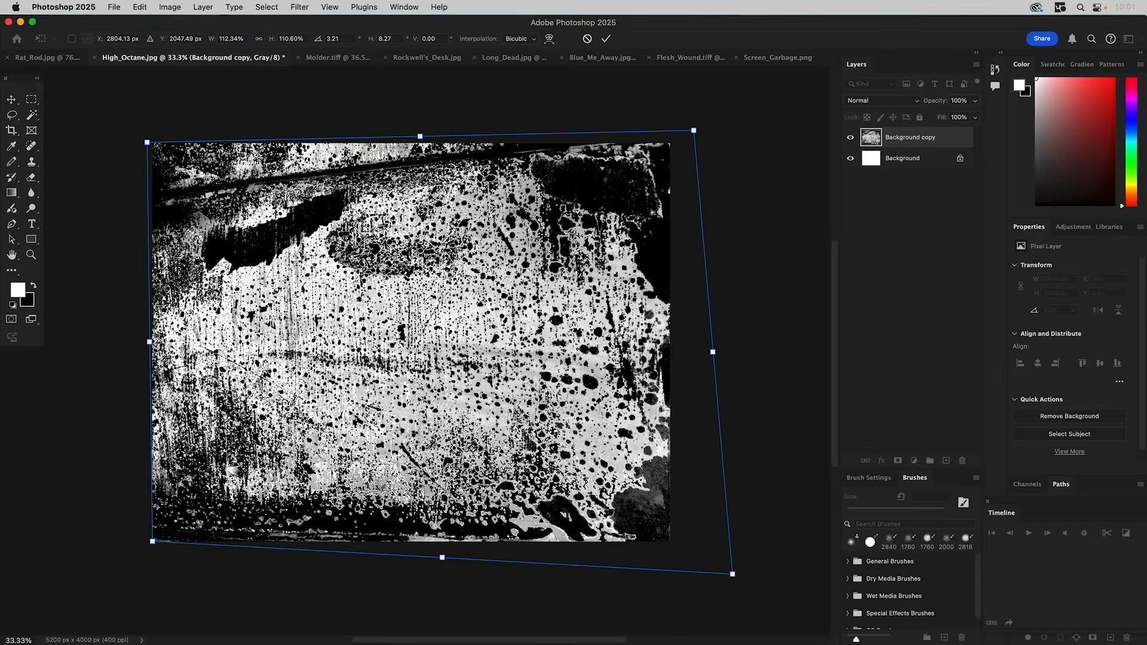
pyautogui.moveTo(152, 545); pyautogui.dragTo(149, 547)
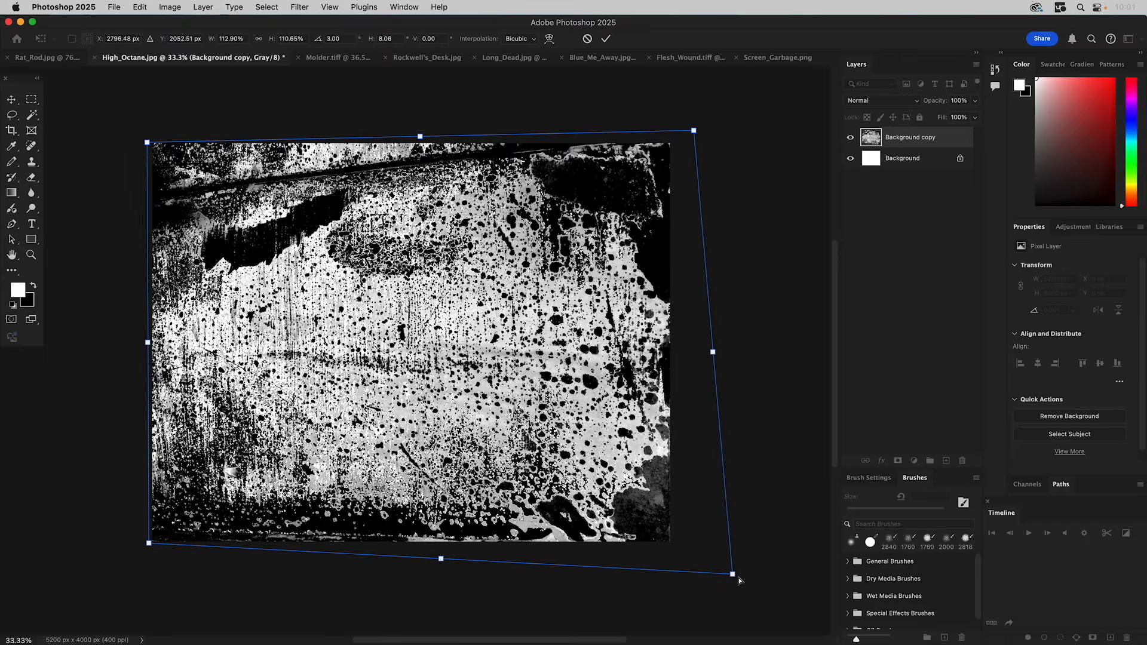
# Step: Pull the distortion's two right corners back inward, extend the lower-right one slightly downward, and apply it at about 5571 × 4520 px
pyautogui.moveTo(733, 573); pyautogui.dragTo(701, 577)
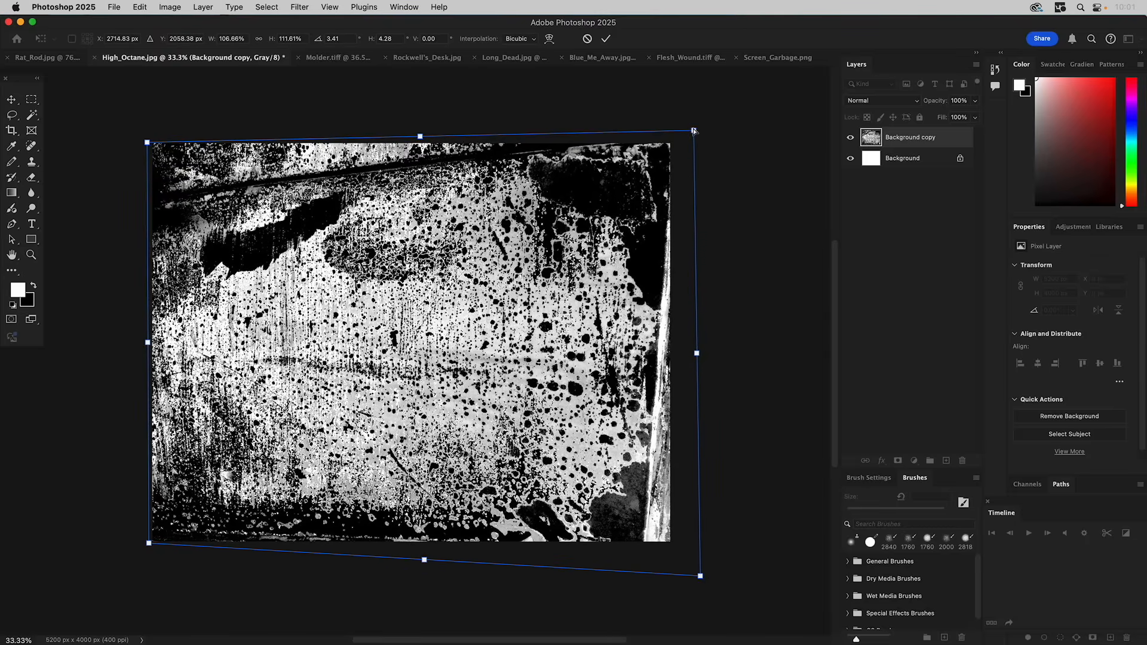
pyautogui.moveTo(694, 131)
pyautogui.mouseDown()
pyautogui.moveTo(685, 142)
pyautogui.moveTo(678, 133)
pyautogui.mouseUp()
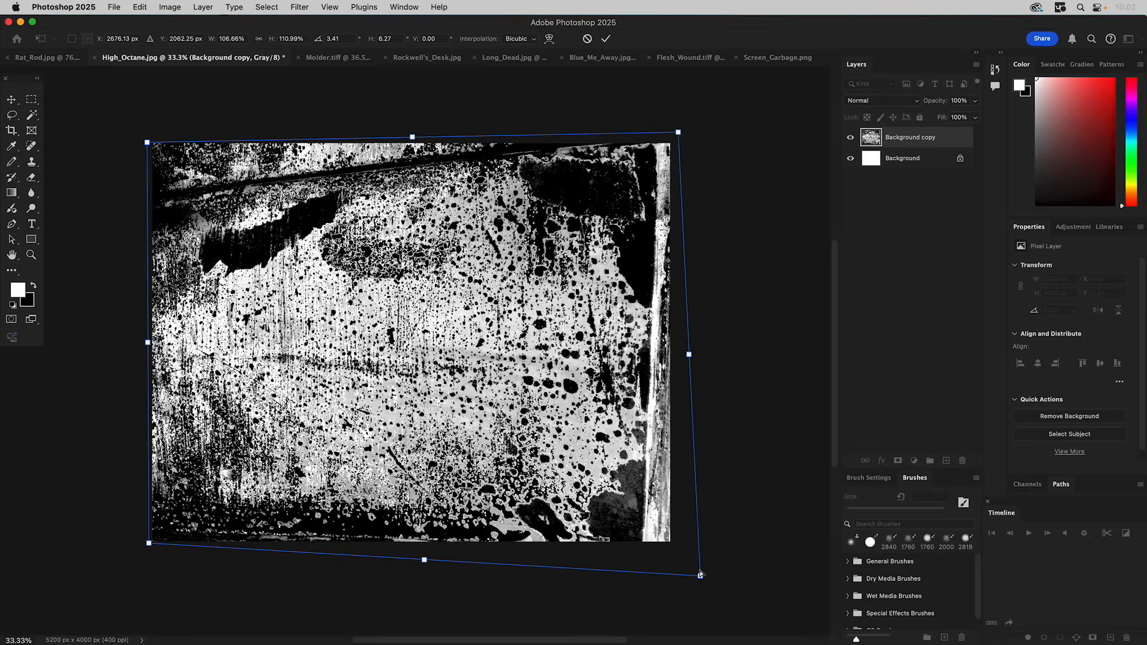
pyautogui.moveTo(701, 577)
pyautogui.mouseDown()
pyautogui.moveTo(739, 589)
pyautogui.moveTo(687, 579)
pyautogui.moveTo(703, 583)
pyautogui.mouseUp()
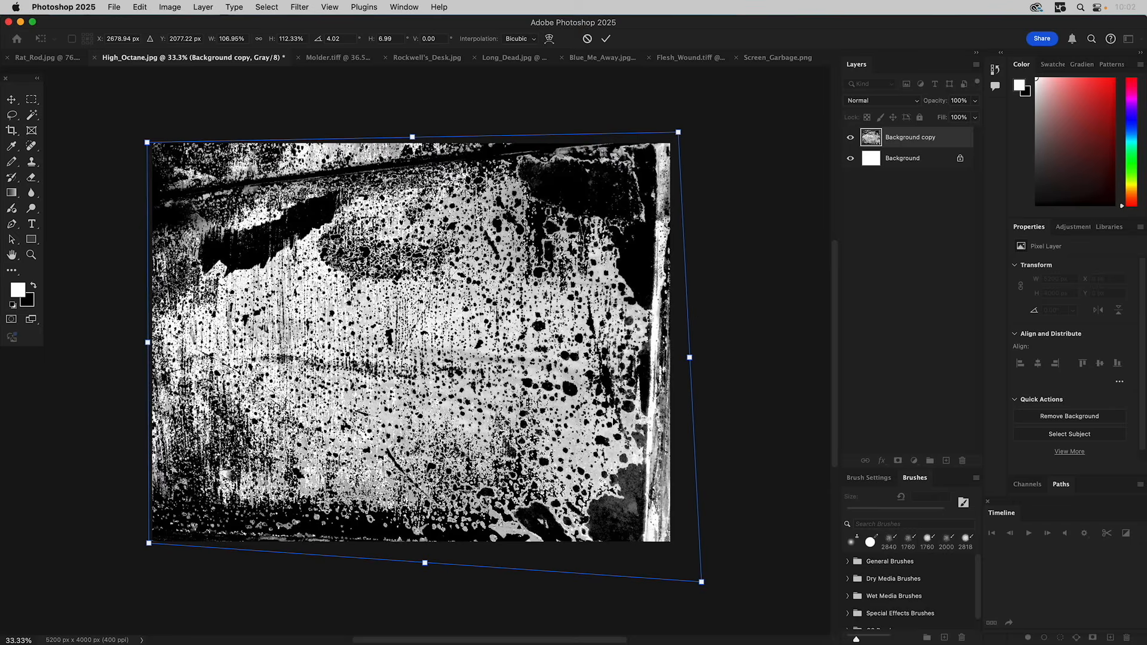
pyautogui.click(34, 103)
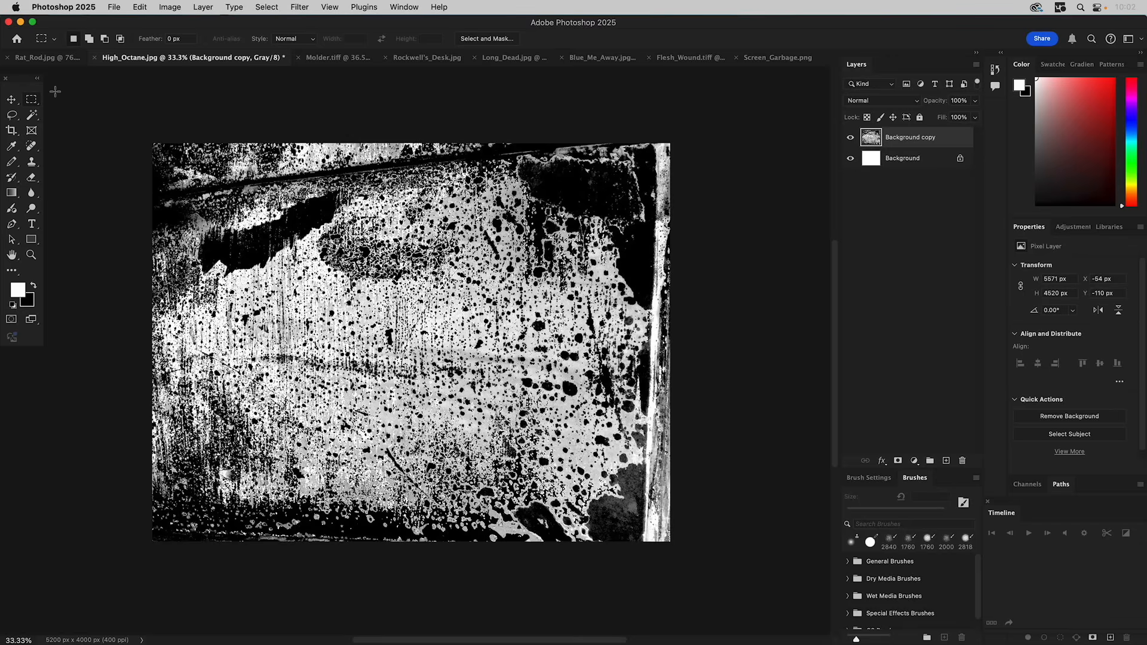
# Step: Flatten the distorted Background copy and the white Background into a single layer
pyautogui.click(977, 67)
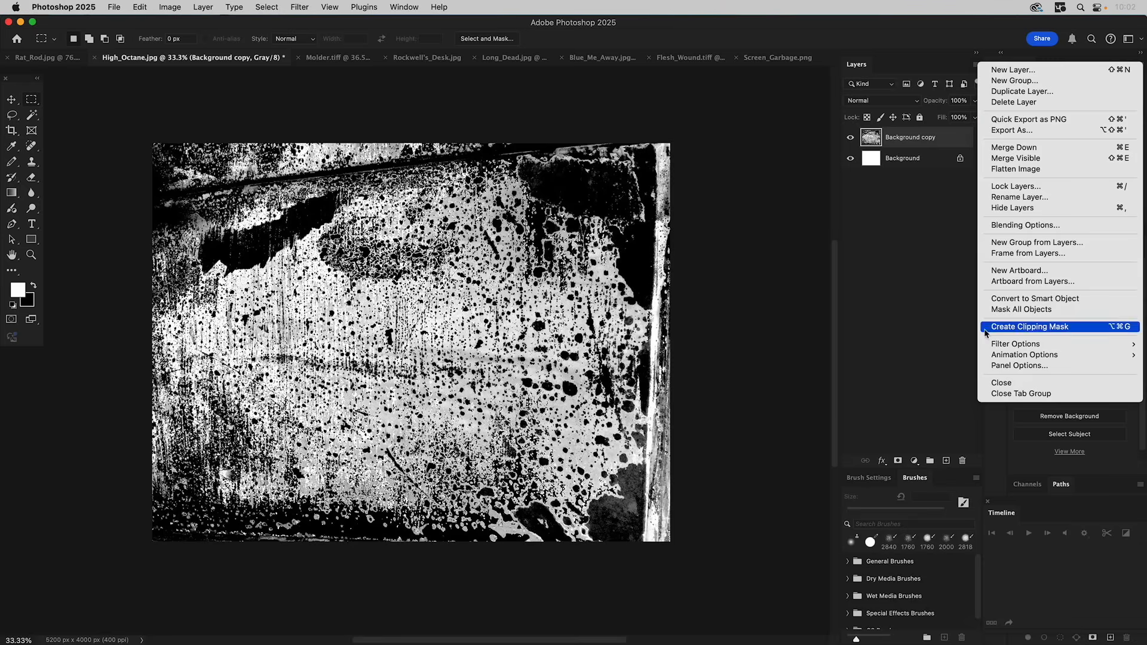
pyautogui.moveTo(1001, 356)
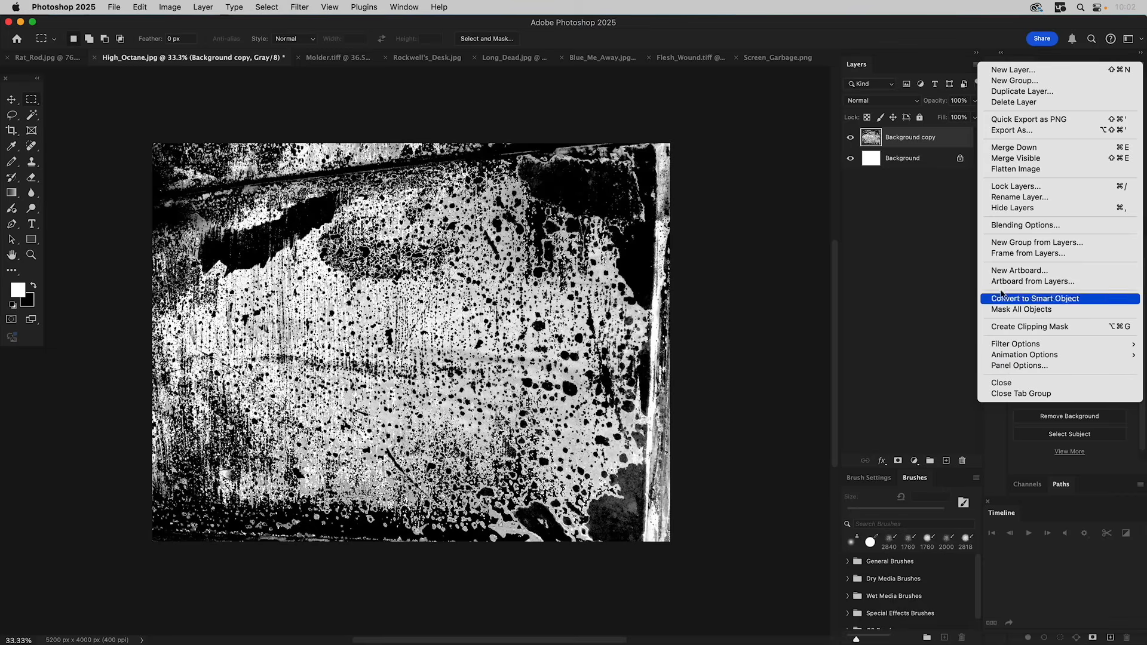
pyautogui.click(1016, 169)
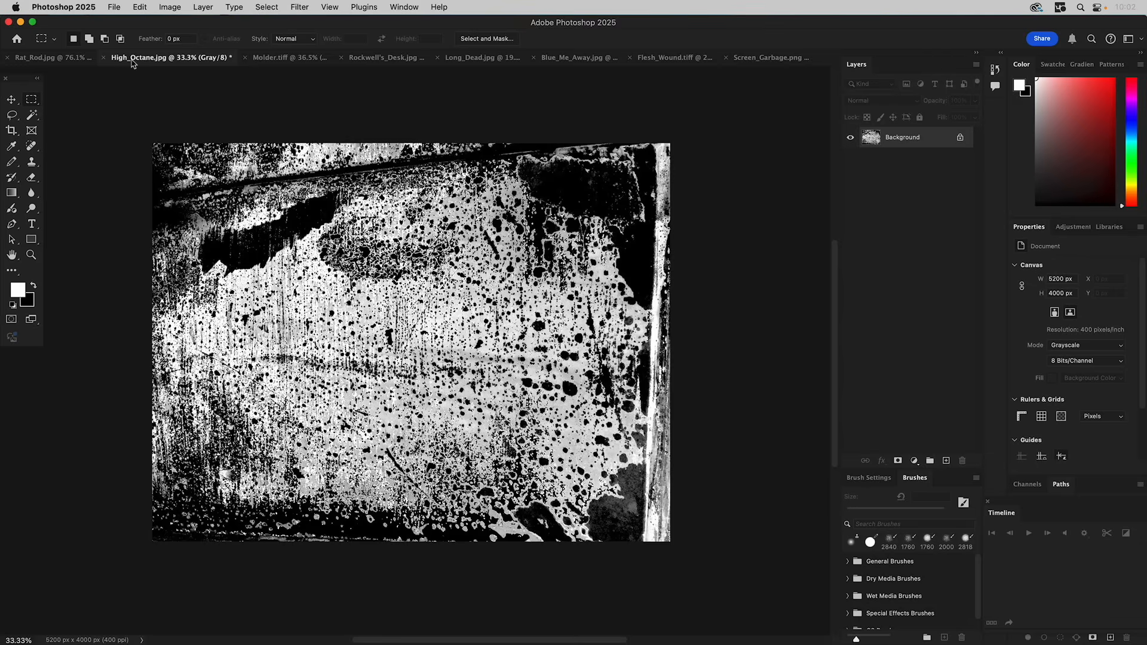
# Step: Start saving the flattened image to the Desktop under the name High_Octane (Grayscale)
pyautogui.click(110, 5)
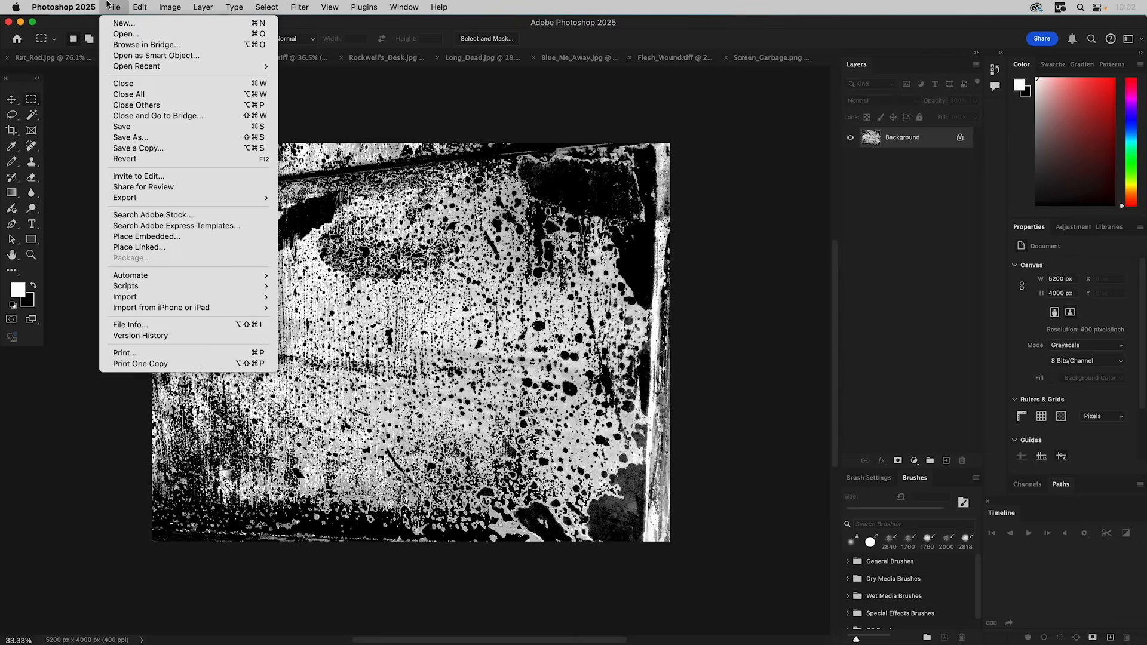
pyautogui.click(131, 137)
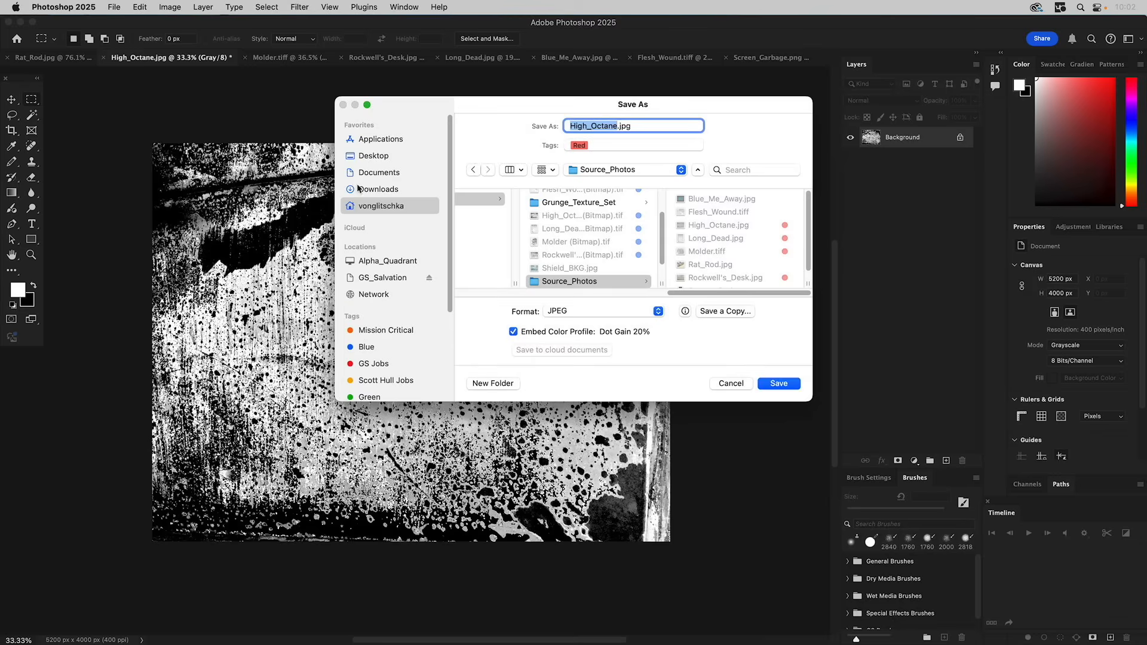
pyautogui.click(373, 157)
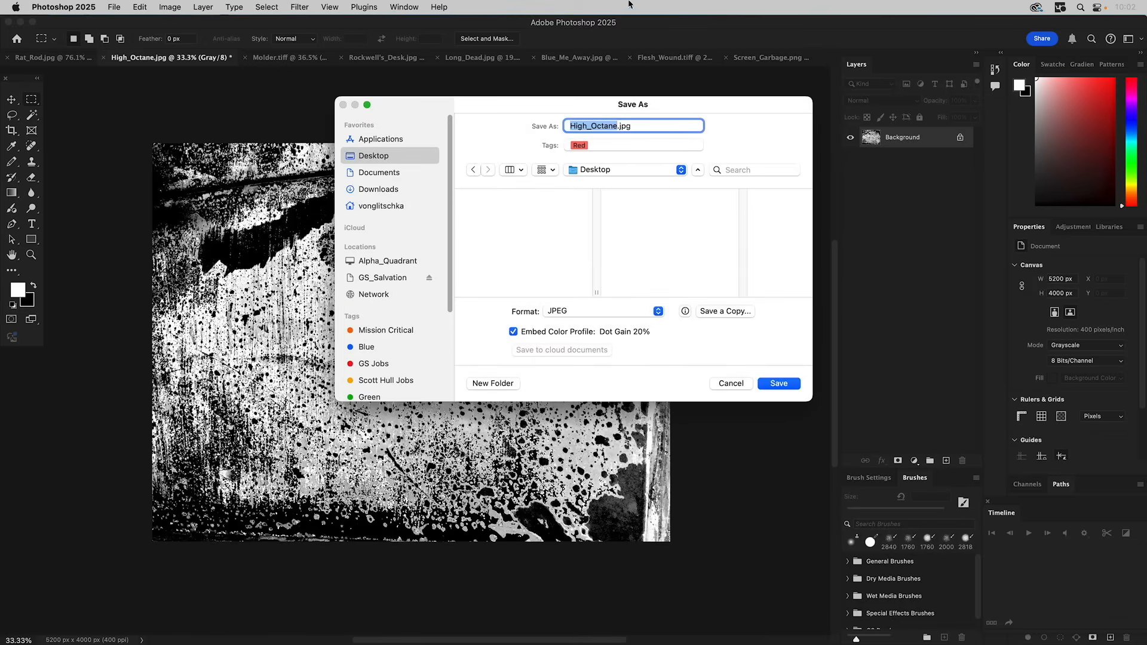
pyautogui.click(618, 126)
pyautogui.write('(Gra')
pyautogui.write('yscale')
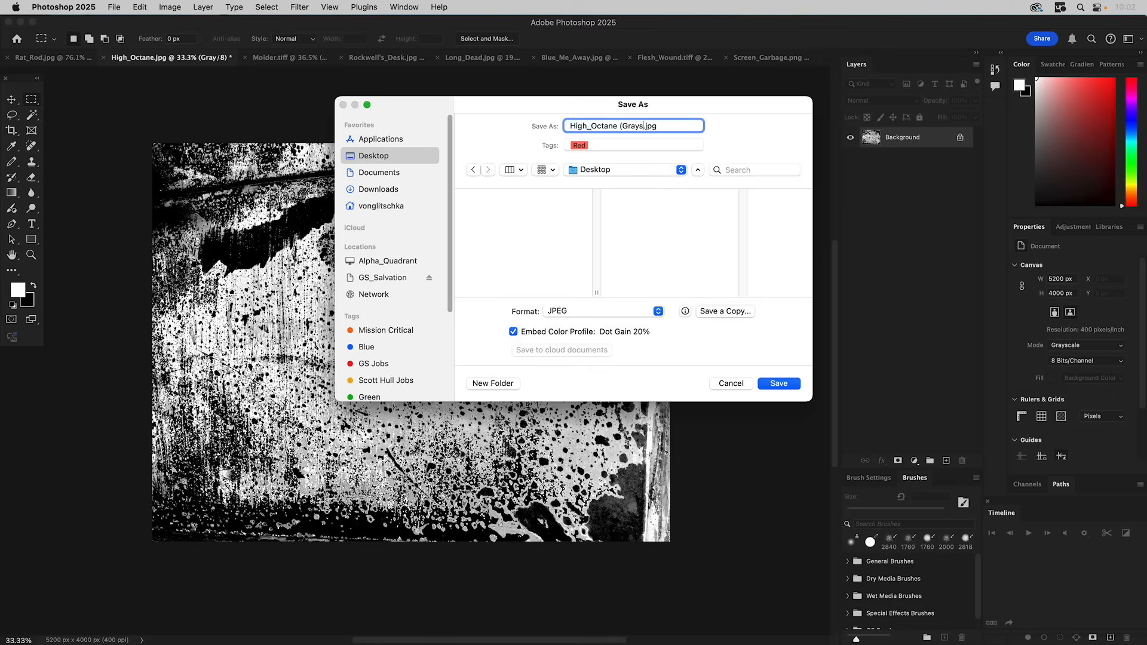
pyautogui.write(')')
# Step: Save it as a copy in TIFF format on the Desktop, with no image compression, interleaved pixel order and Macintosh byte order
pyautogui.click(724, 310)
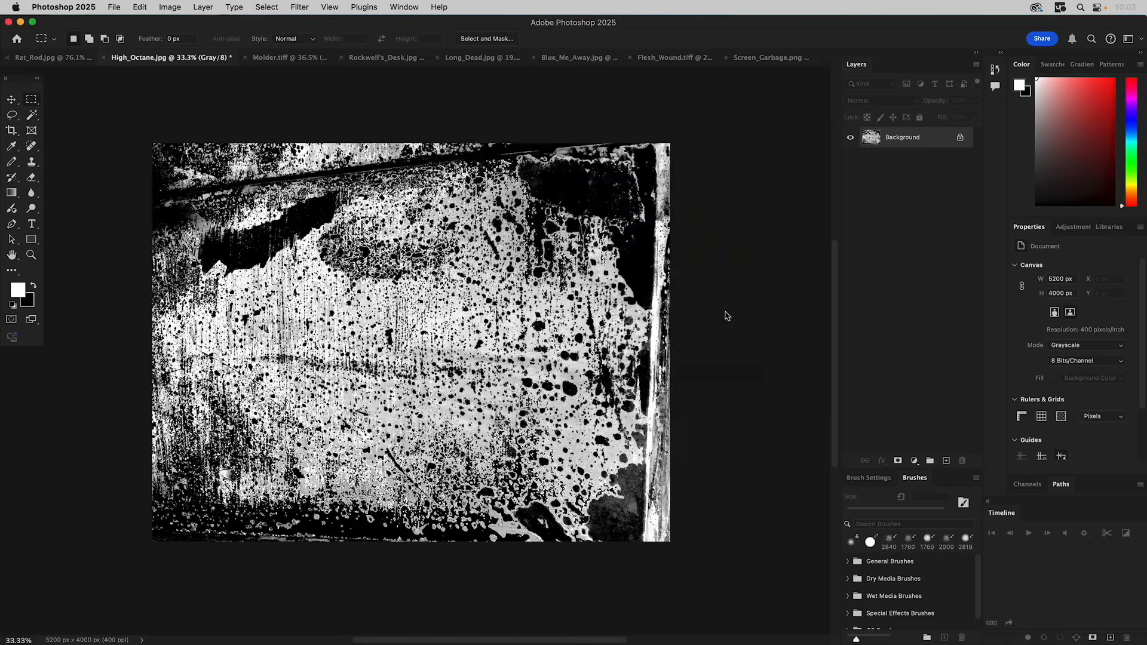
pyautogui.click(588, 259)
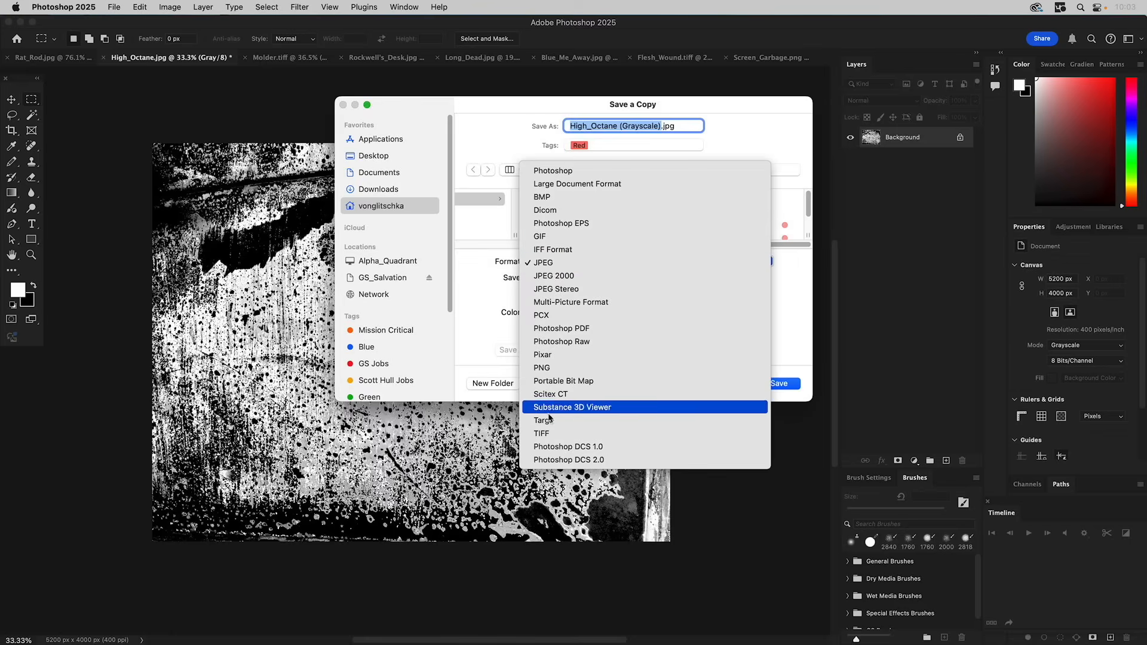
pyautogui.click(544, 434)
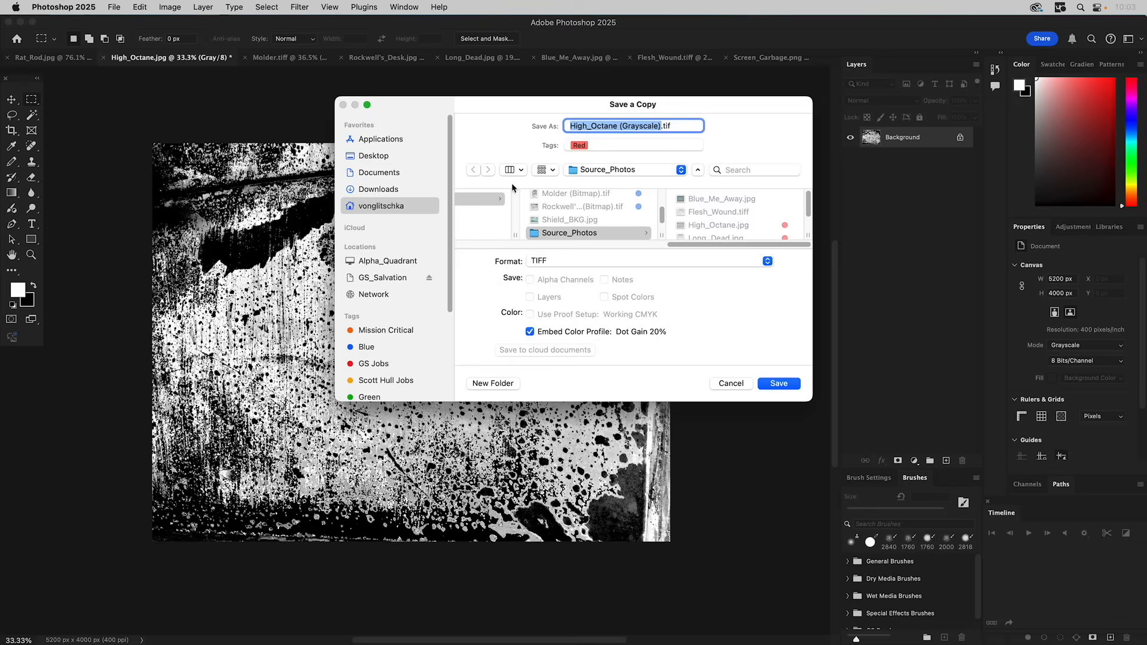
pyautogui.click(370, 157)
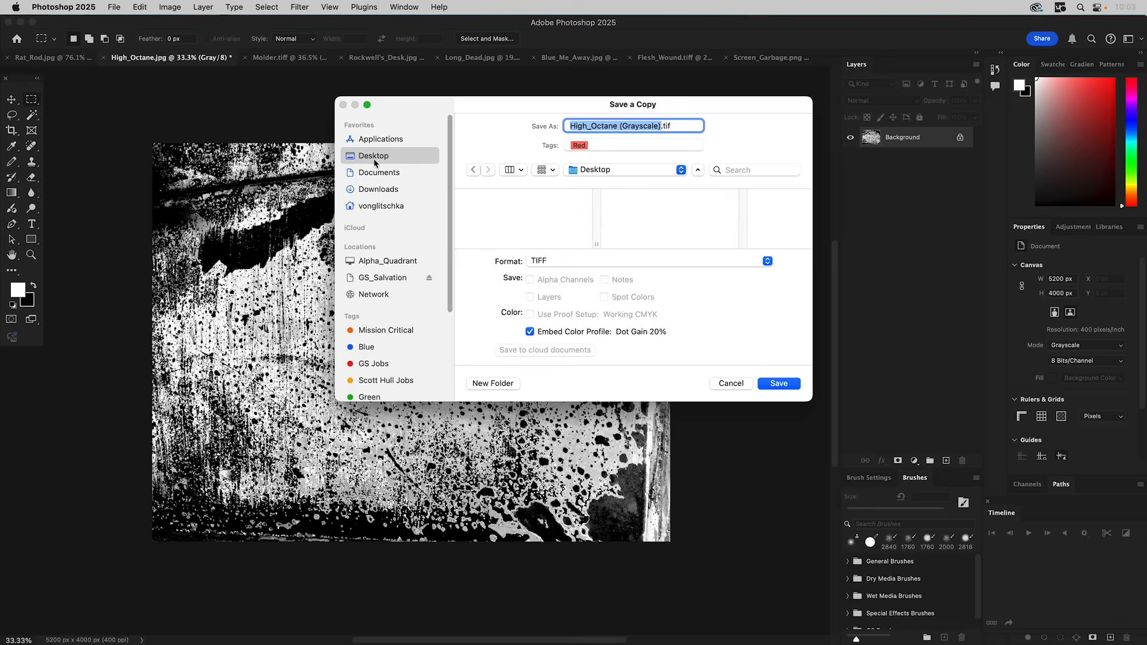
pyautogui.click(778, 383)
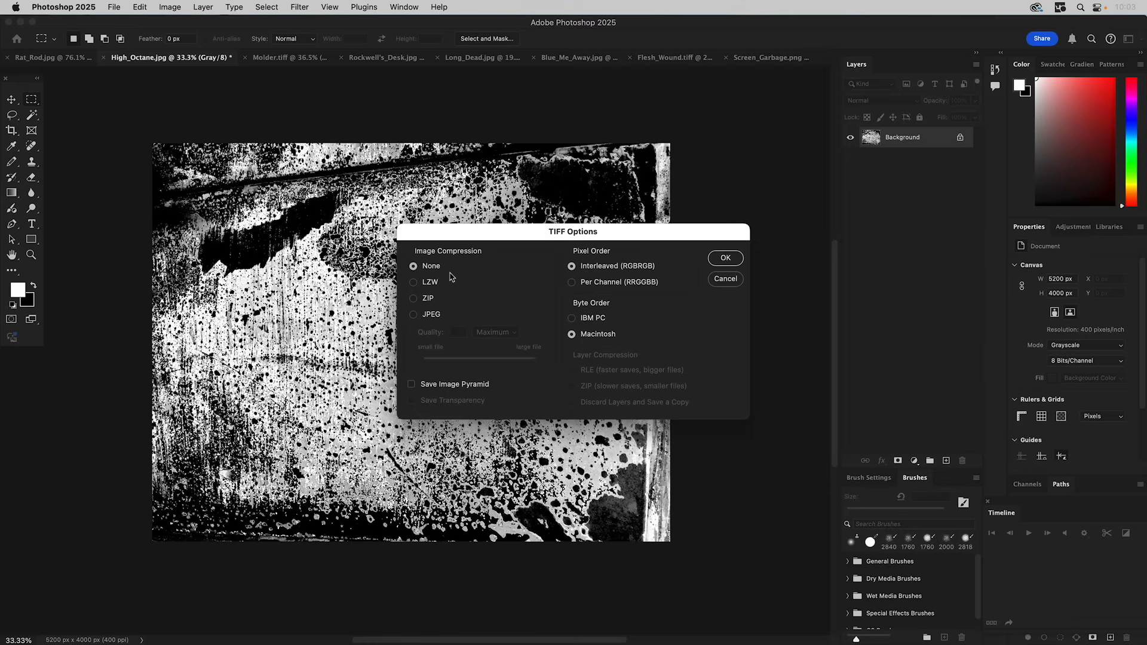
pyautogui.click(725, 259)
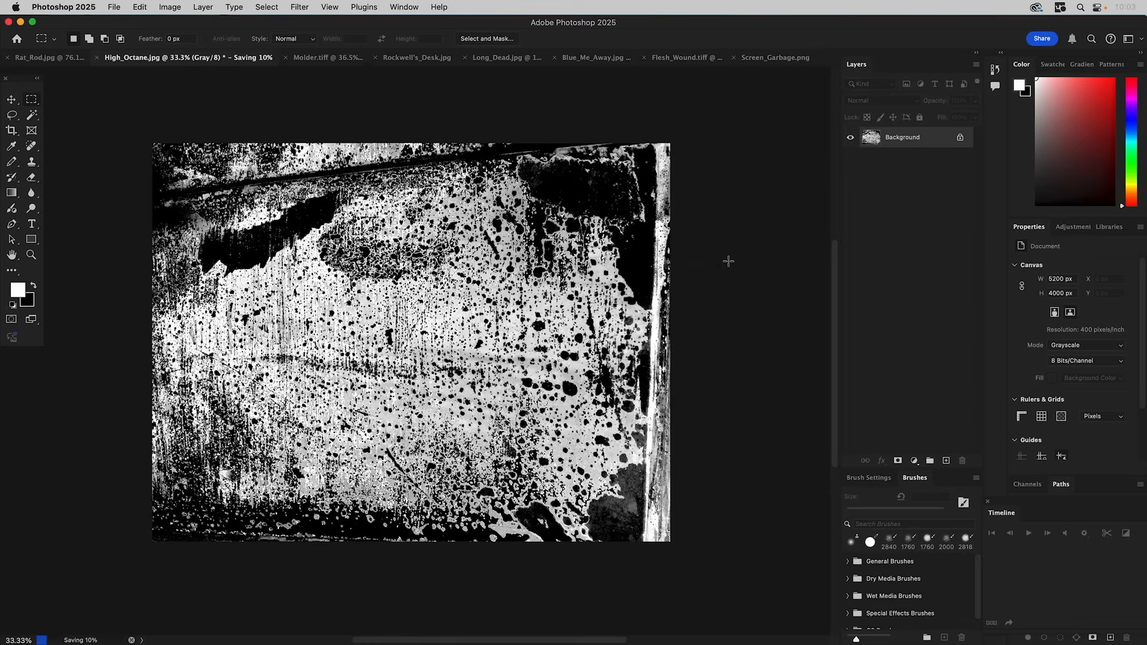
# Step: Convert the image to Bitmap mode at 400 pixels/inch output using the 50% Threshold method, and inspect the texture detail
pyautogui.click(170, 6)
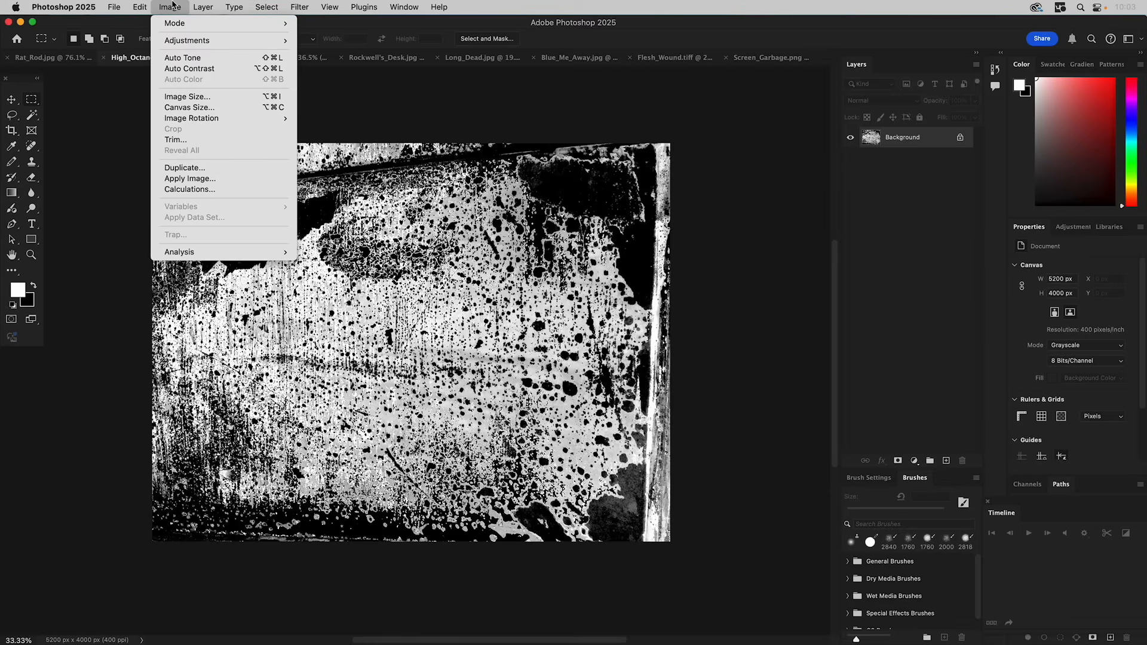
pyautogui.moveTo(179, 27)
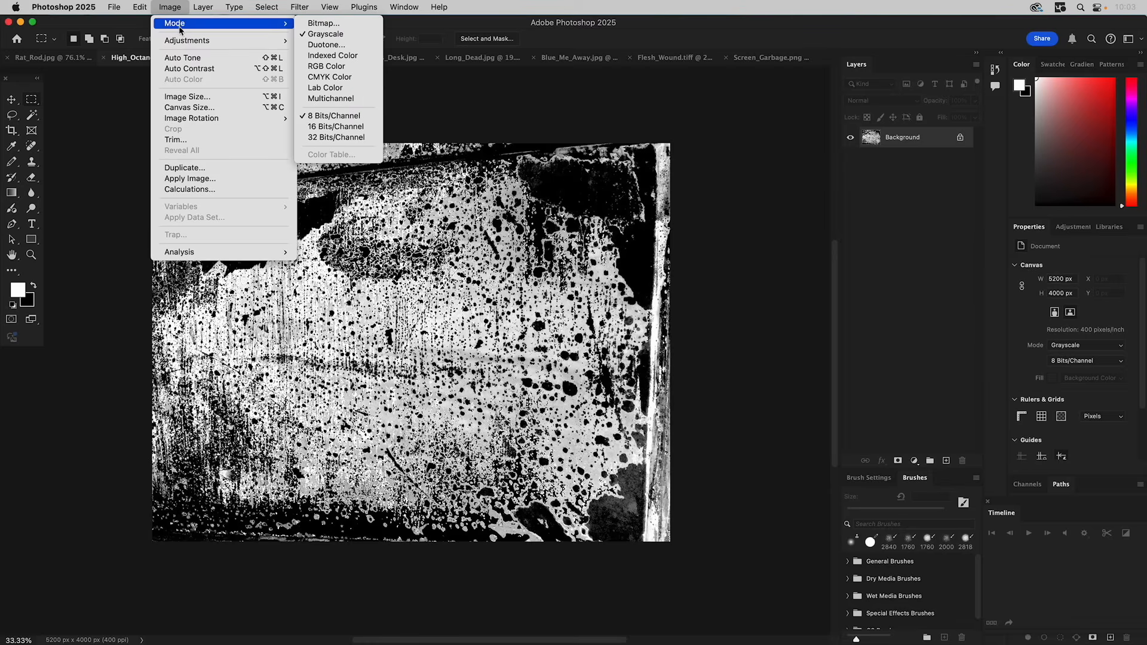
pyautogui.click(364, 27)
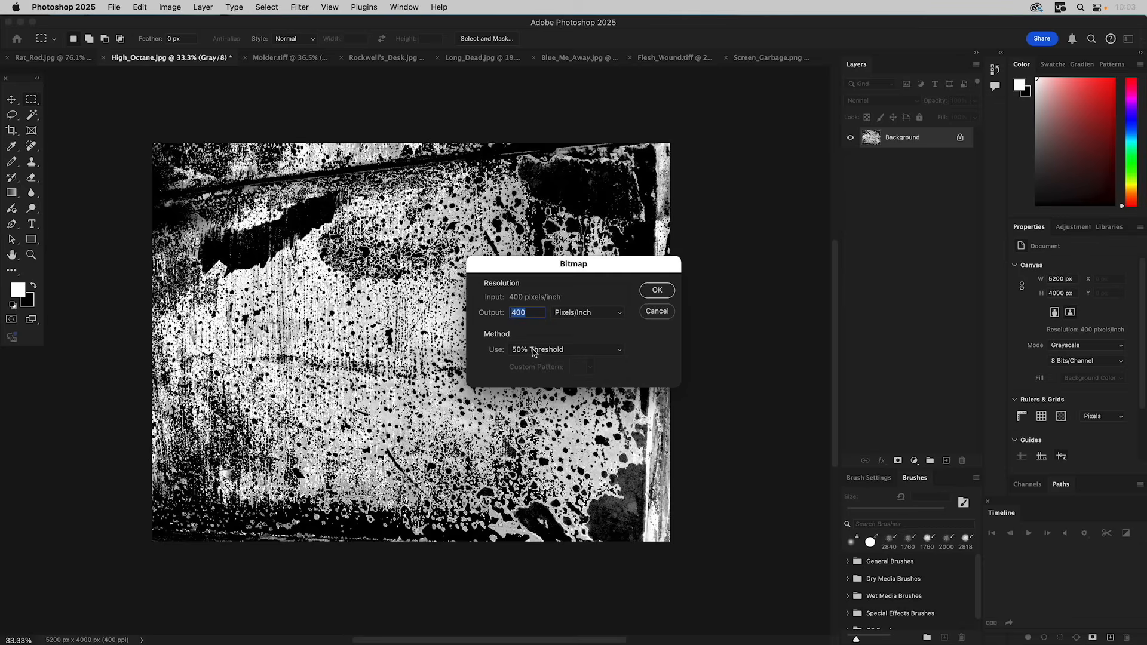
pyautogui.click(601, 354)
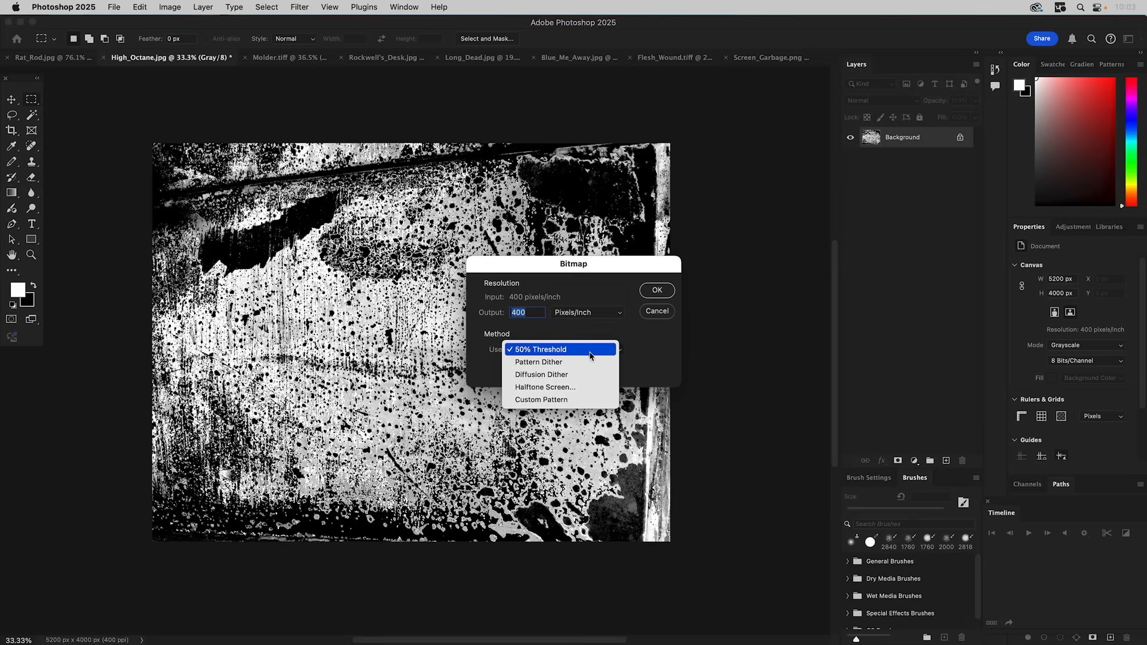
pyautogui.click(591, 349)
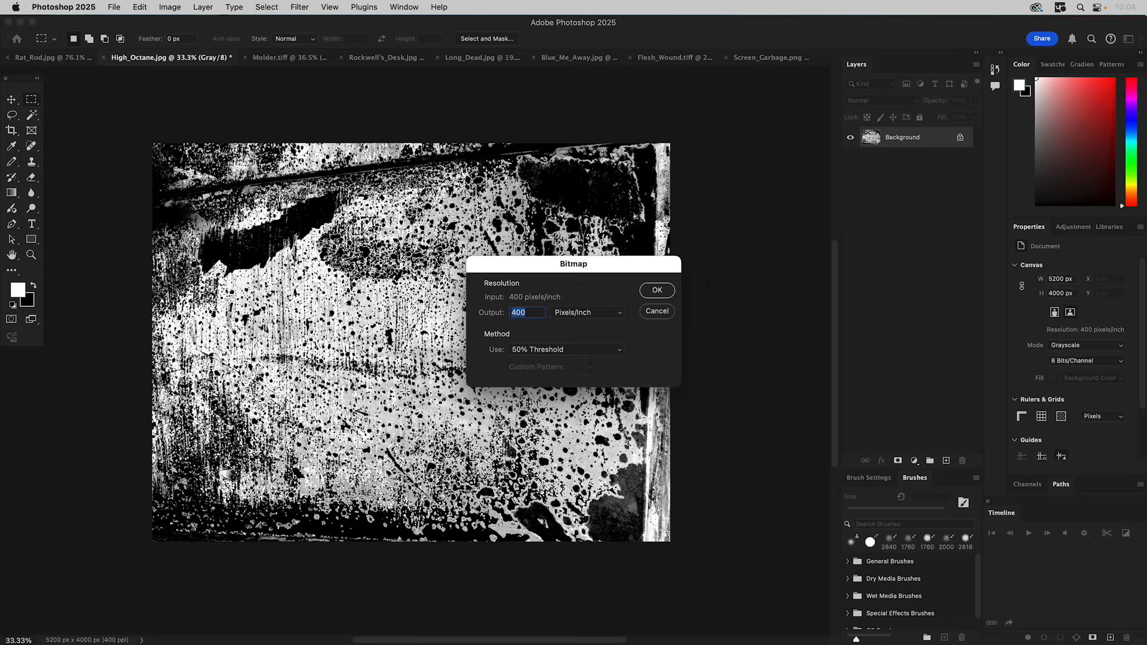
pyautogui.click(657, 291)
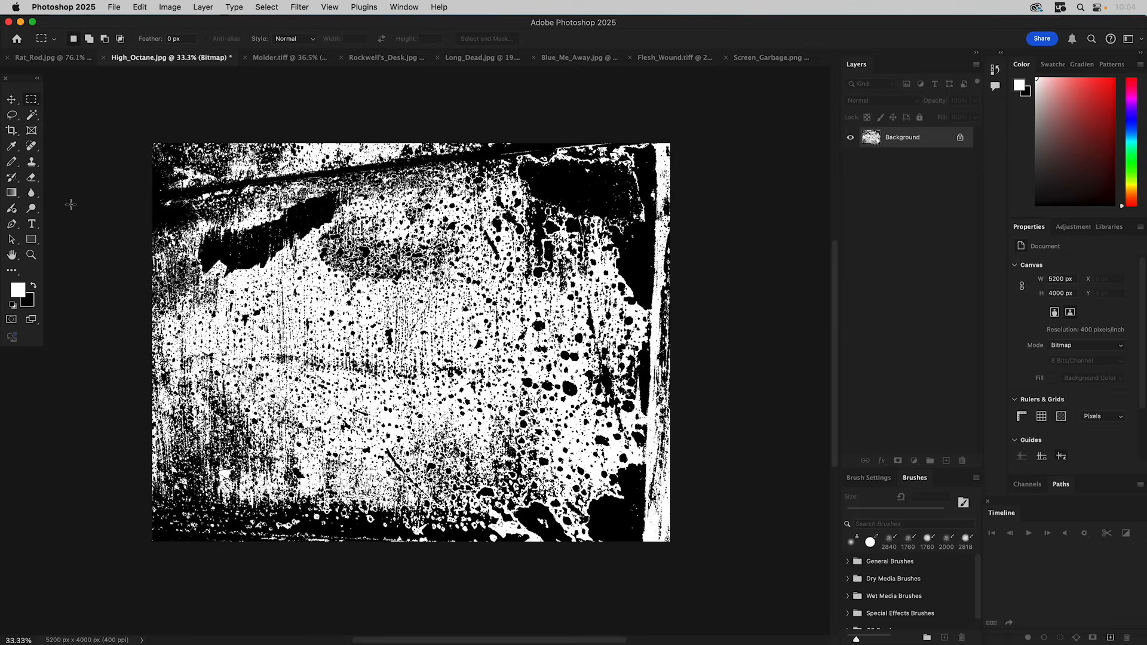
pyautogui.click(32, 256)
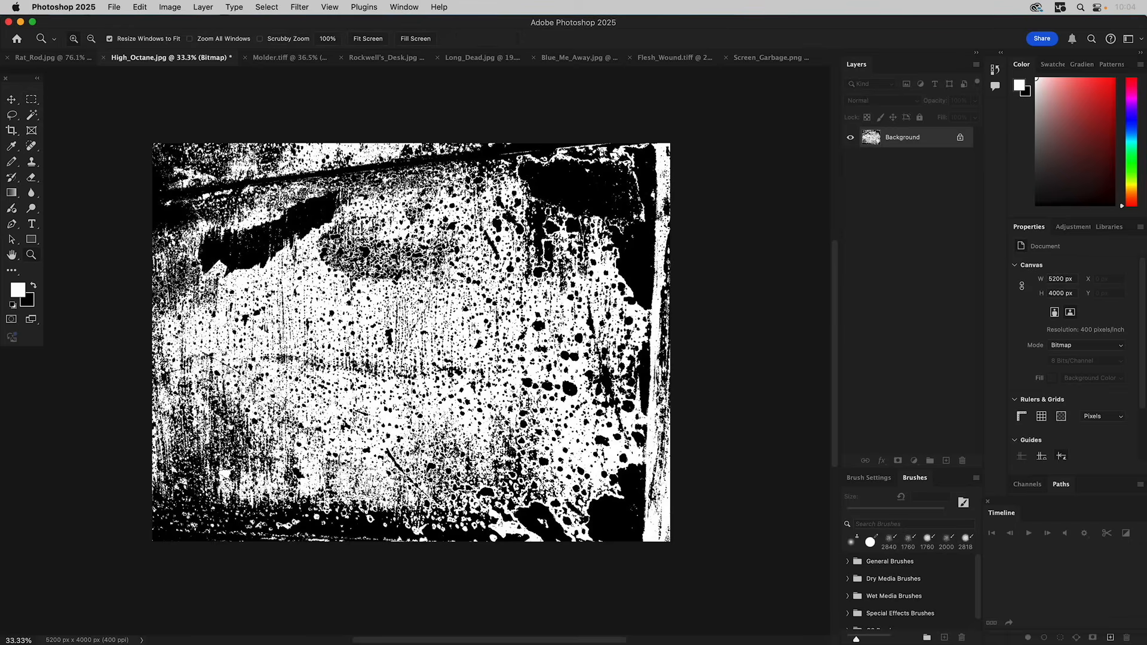
pyautogui.moveTo(297, 190); pyautogui.dragTo(465, 361)
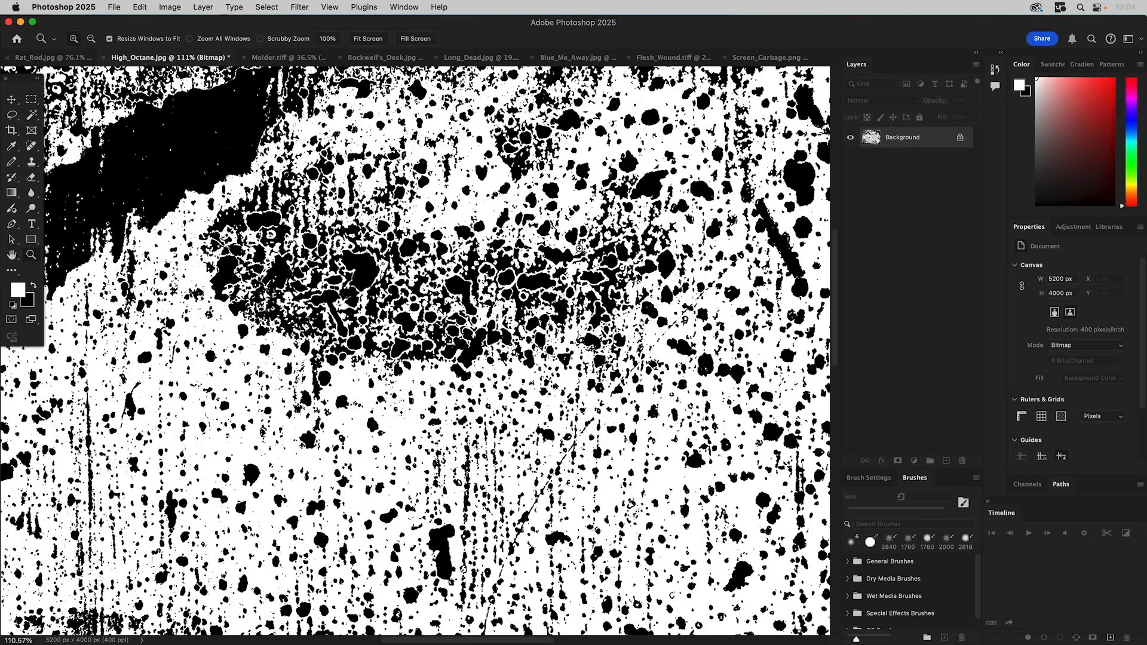
pyautogui.doubleClick(11, 256)
# Step: Start saving a copy of the bitmap image in TIFF format on the Desktop
pyautogui.click(113, 6)
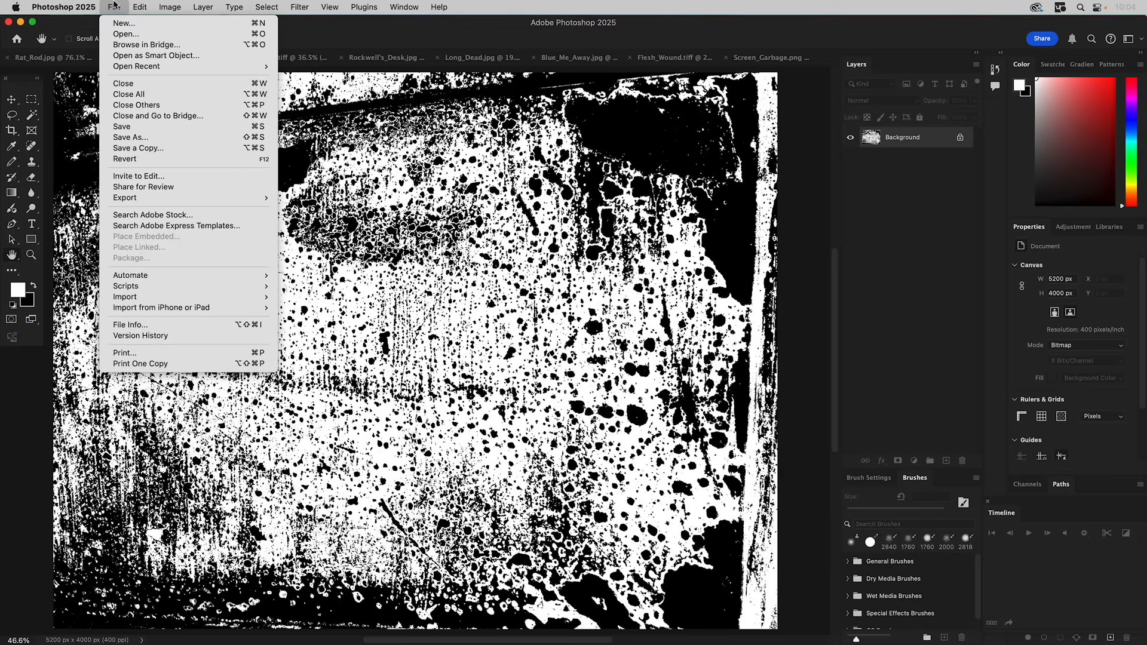
pyautogui.click(145, 138)
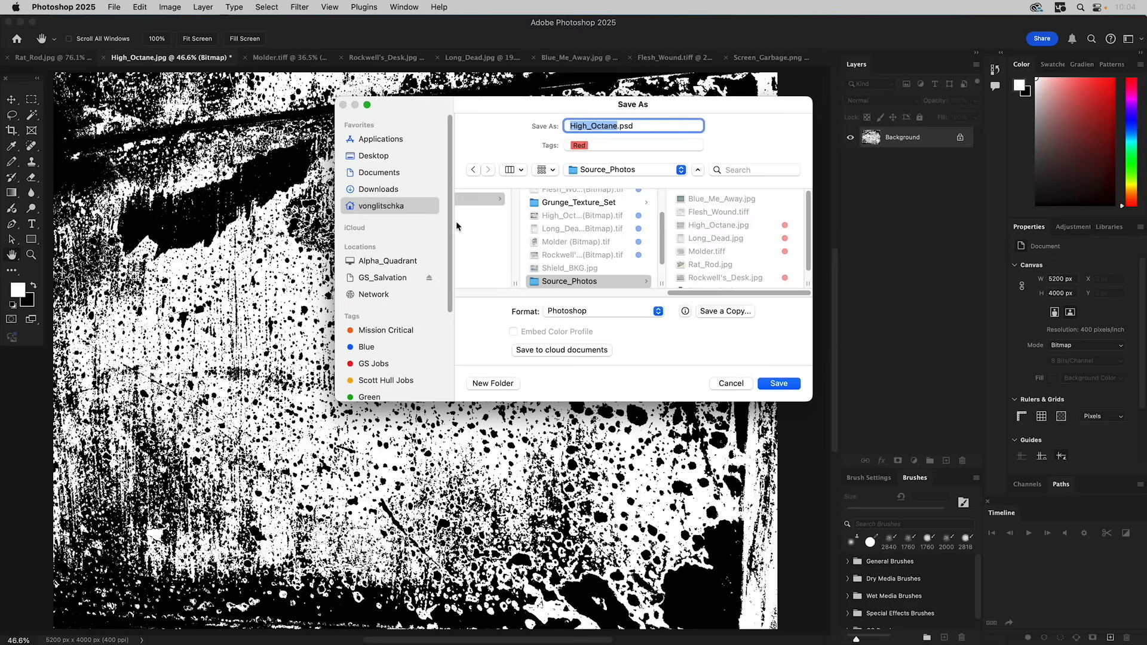
pyautogui.click(373, 157)
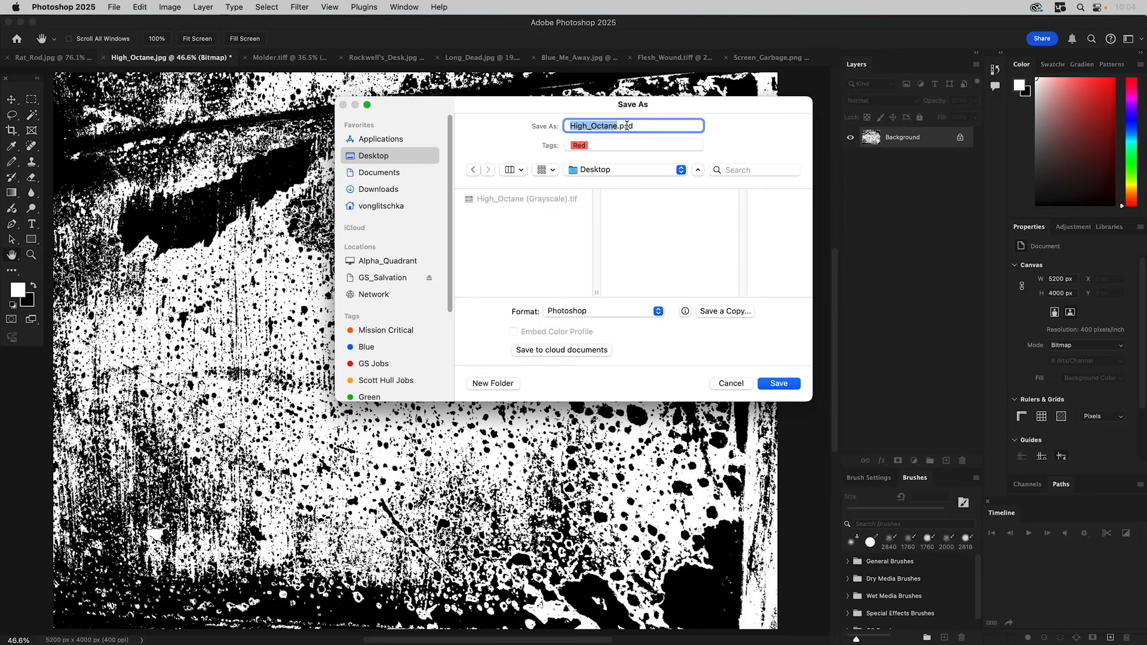
pyautogui.click(725, 311)
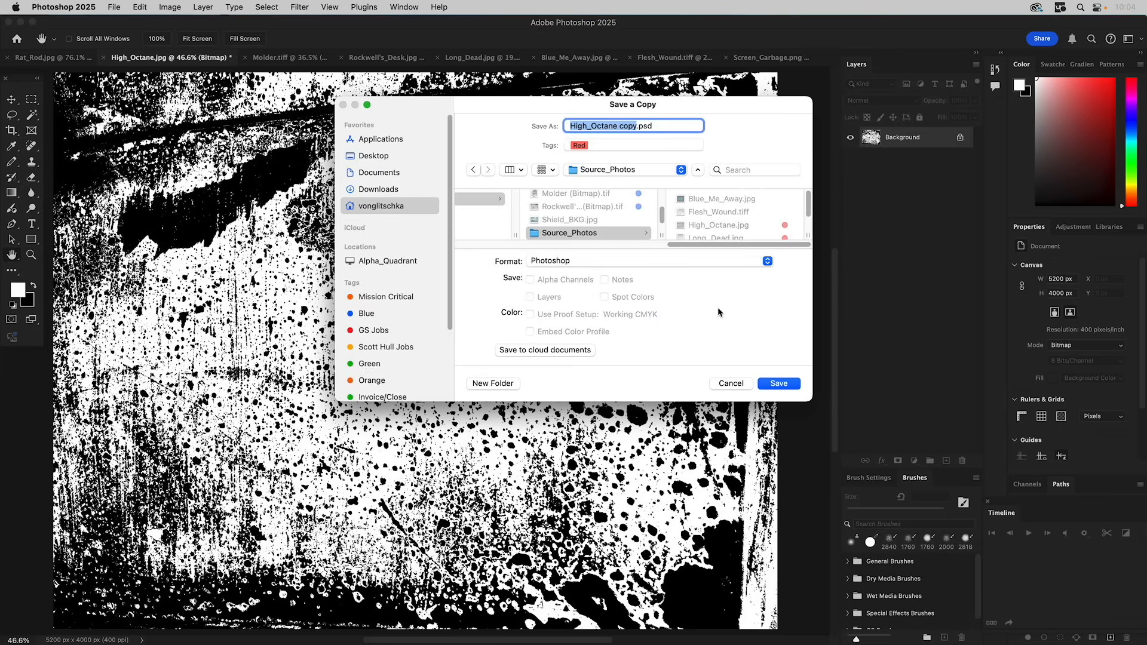
pyautogui.click(584, 263)
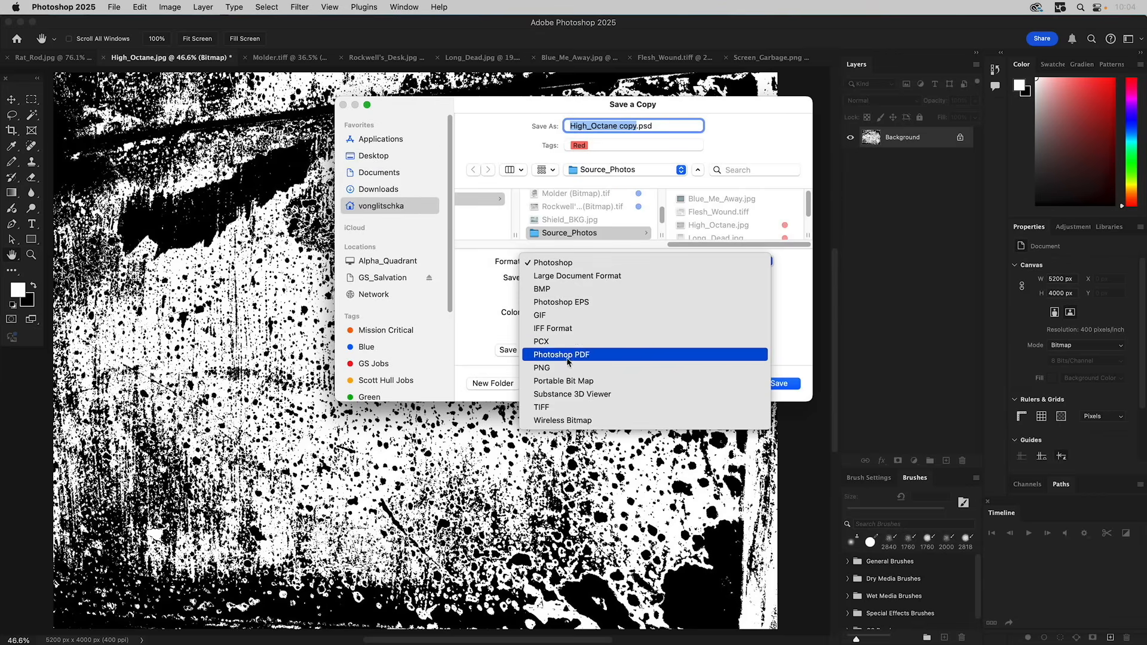
pyautogui.click(561, 407)
pyautogui.click(377, 156)
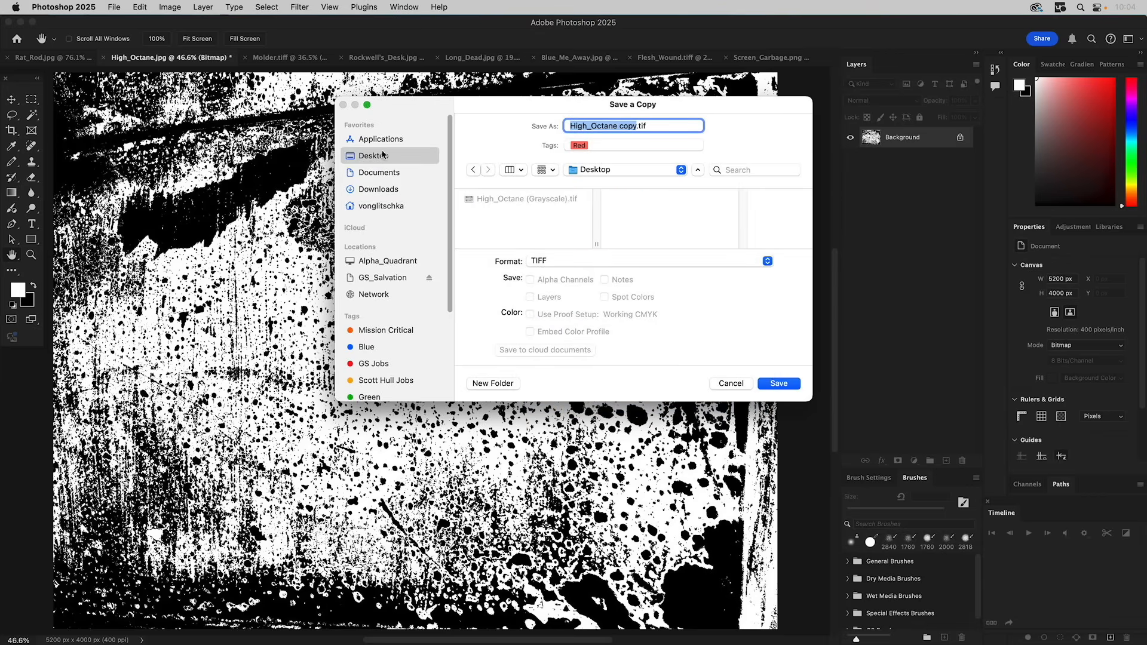
# Step: Name the copy High_Octane (Bitmap).tif and save it with no image compression and Macintosh byte order
pyautogui.click(630, 126)
pyautogui.moveTo(620, 126); pyautogui.dragTo(637, 125)
pyautogui.write('(Bitmap)')
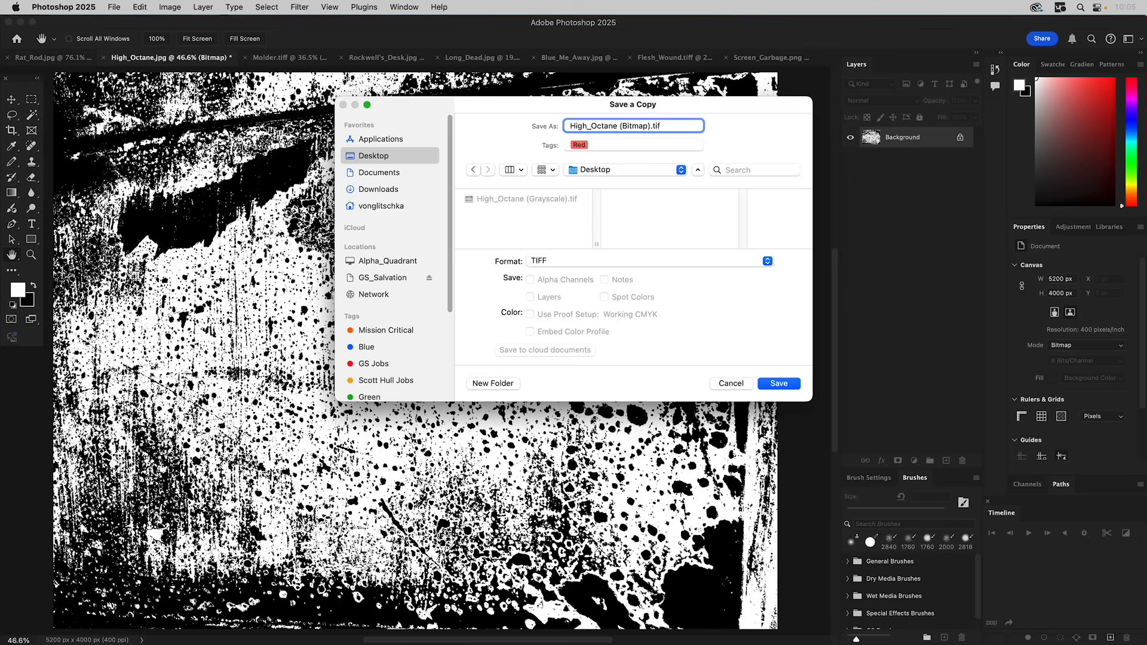
pyautogui.press('Return')
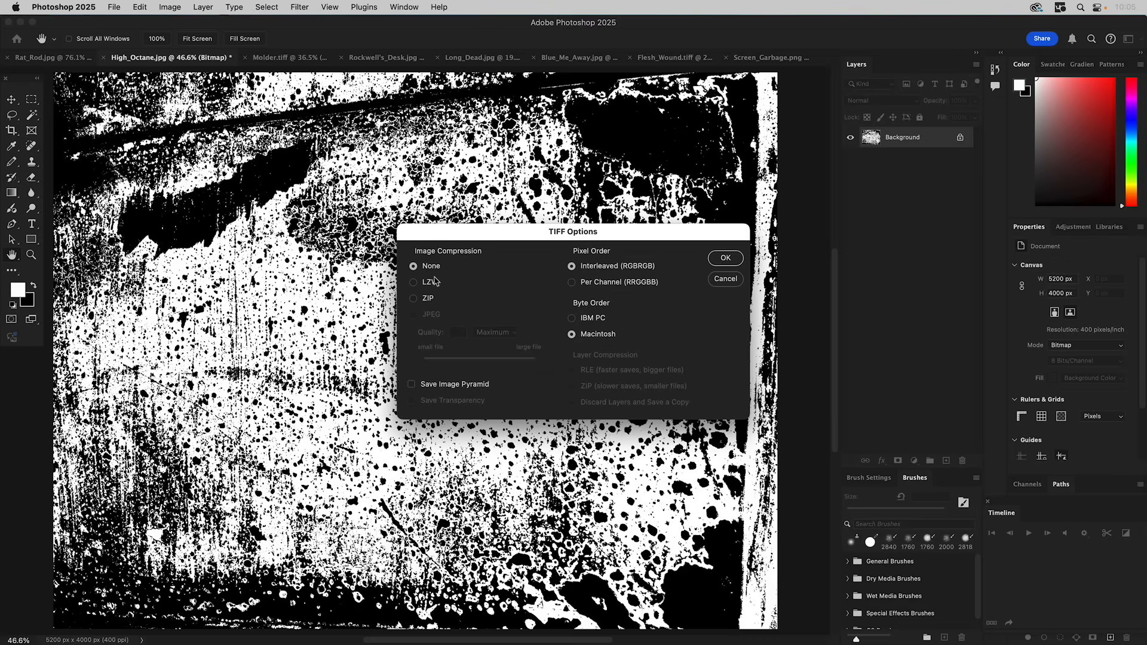
pyautogui.click(726, 257)
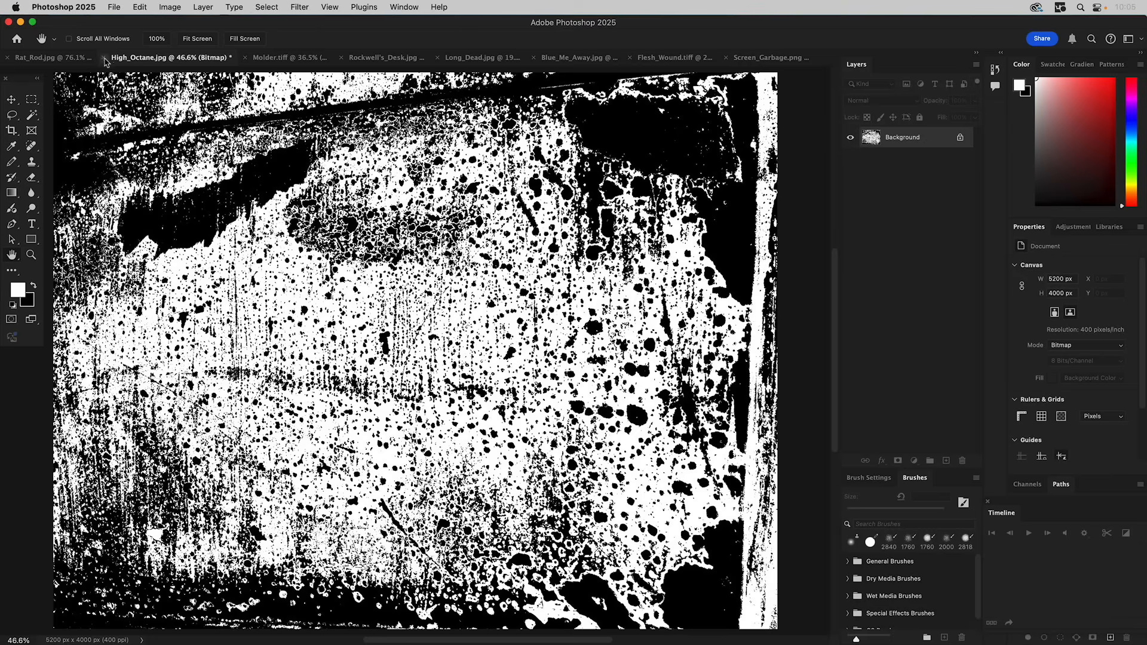
# Step: Close the Rat_Rod.jpg and High_Octane.jpg documents, discarding the unsaved changes to High_Octane.jpg
pyautogui.click(8, 57)
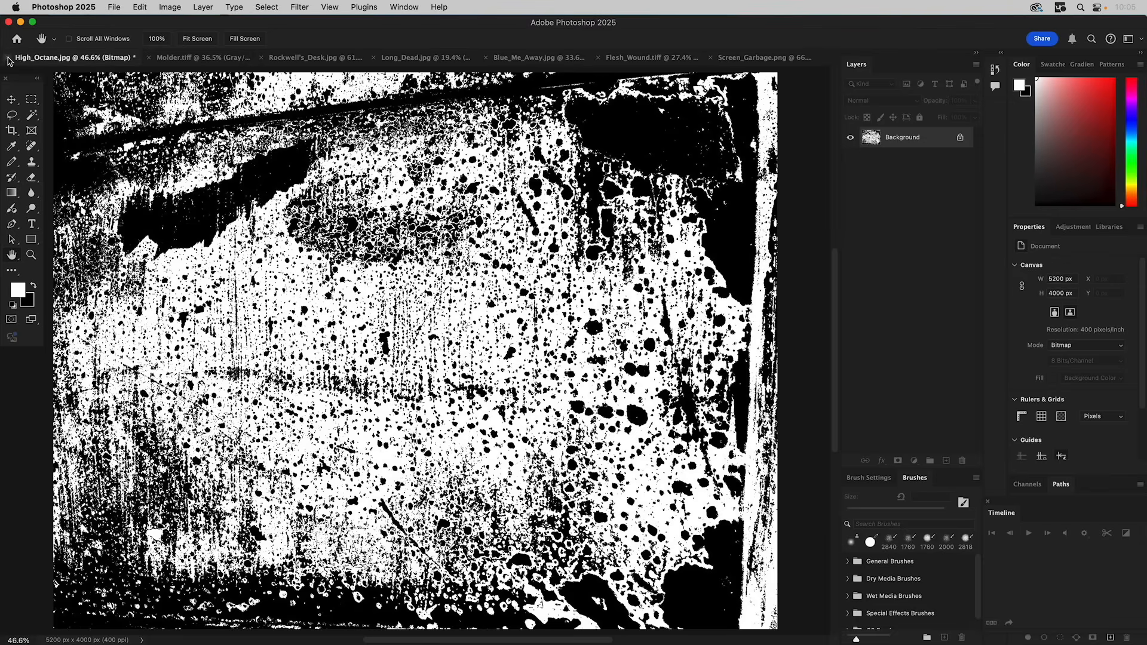
pyautogui.click(8, 57)
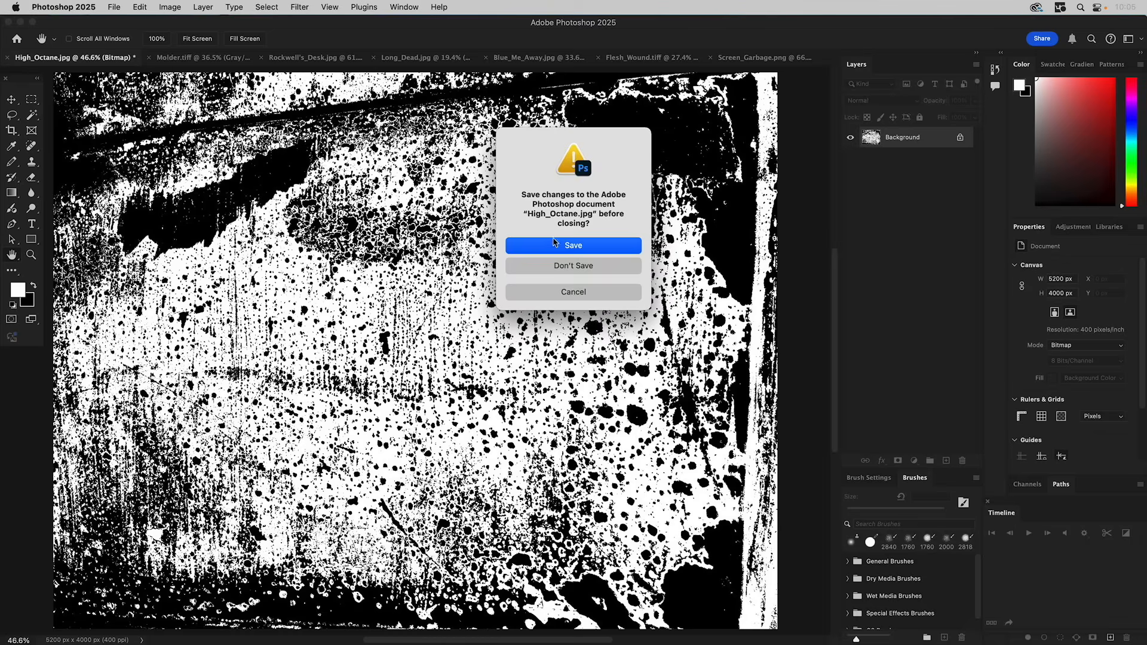
pyautogui.click(563, 268)
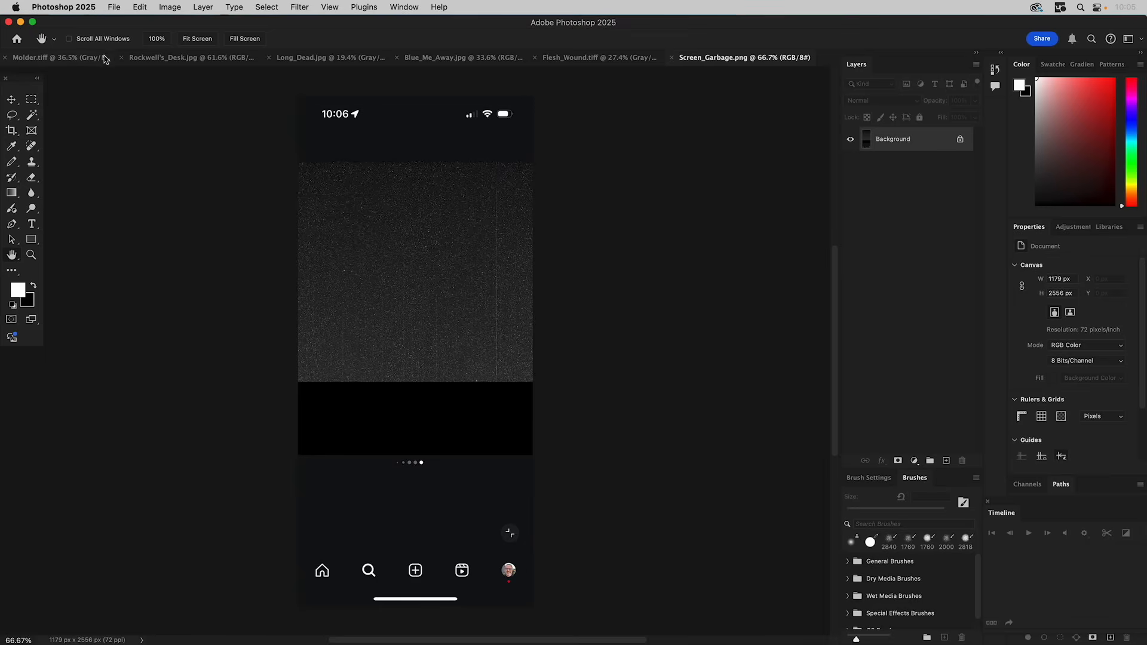
# Step: Bring up the Molder.tiff document and duplicate its Background layer
pyautogui.click(69, 59)
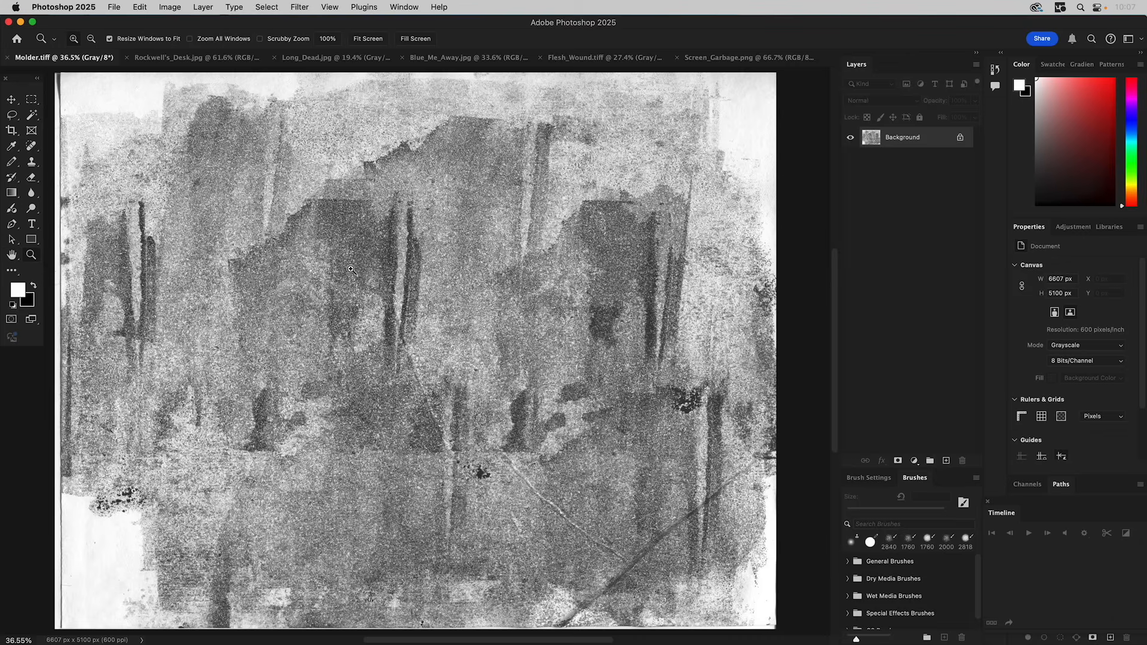
pyautogui.keyDown('alt'); pyautogui.click(410, 279); pyautogui.keyUp('alt')
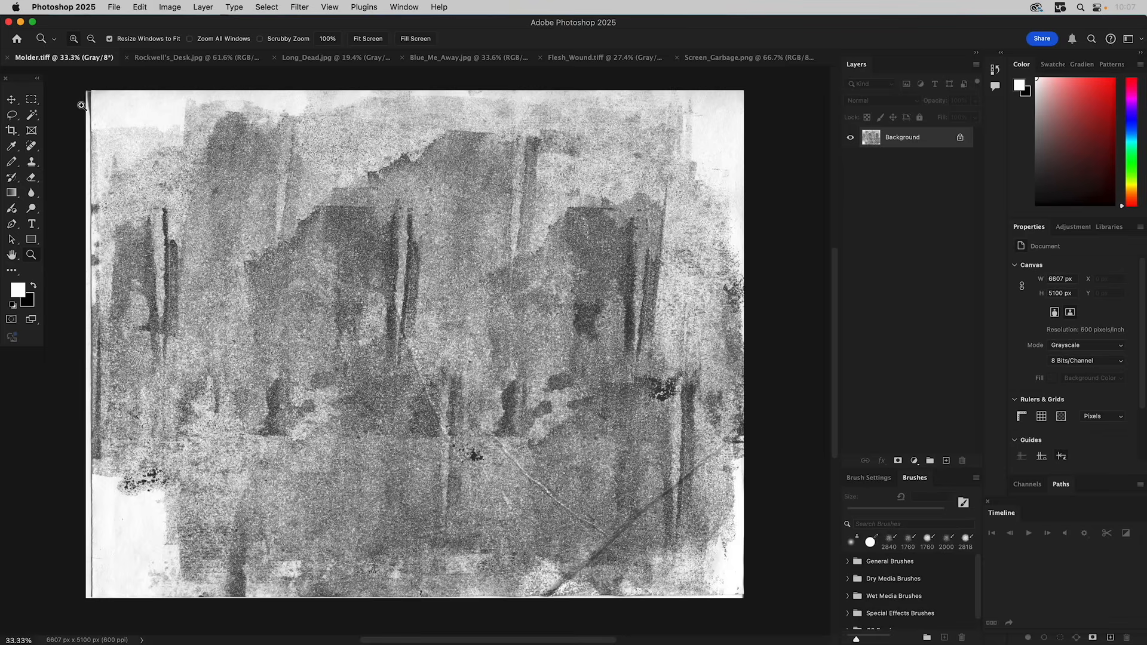
pyautogui.click(170, 5)
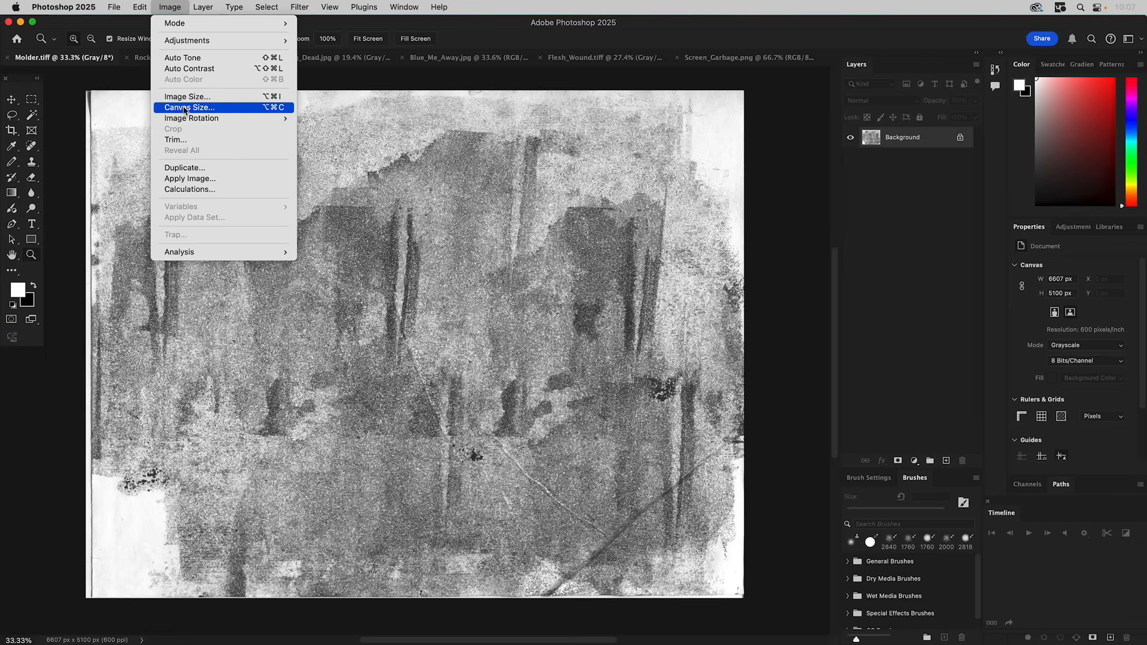
pyautogui.moveTo(139, 6)
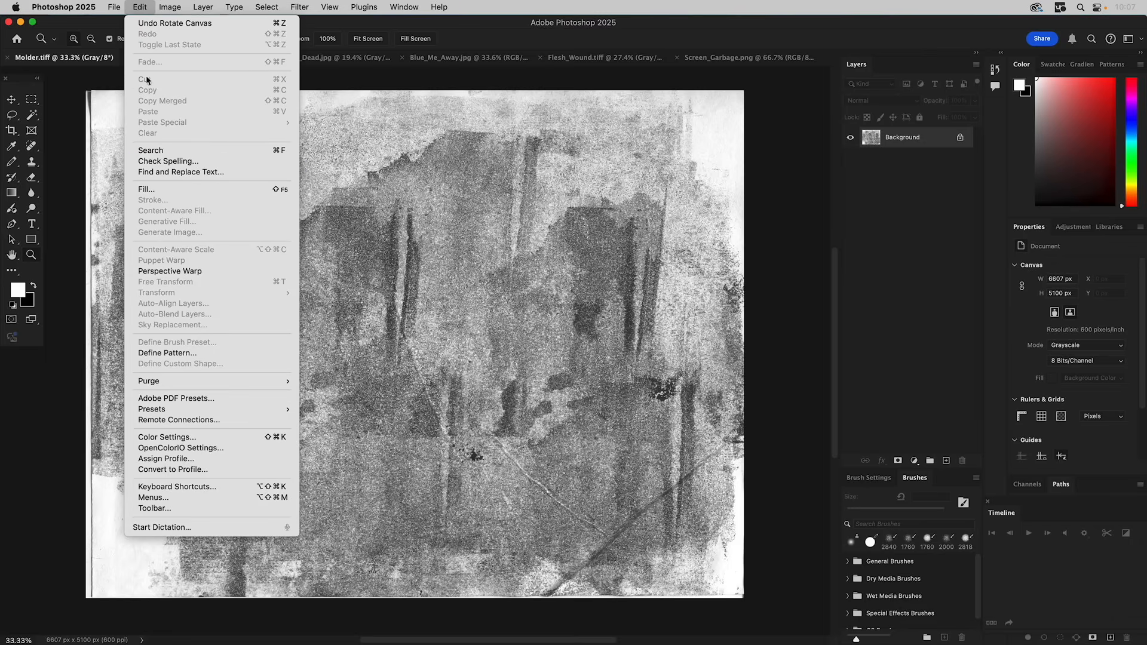
pyautogui.click(353, 338)
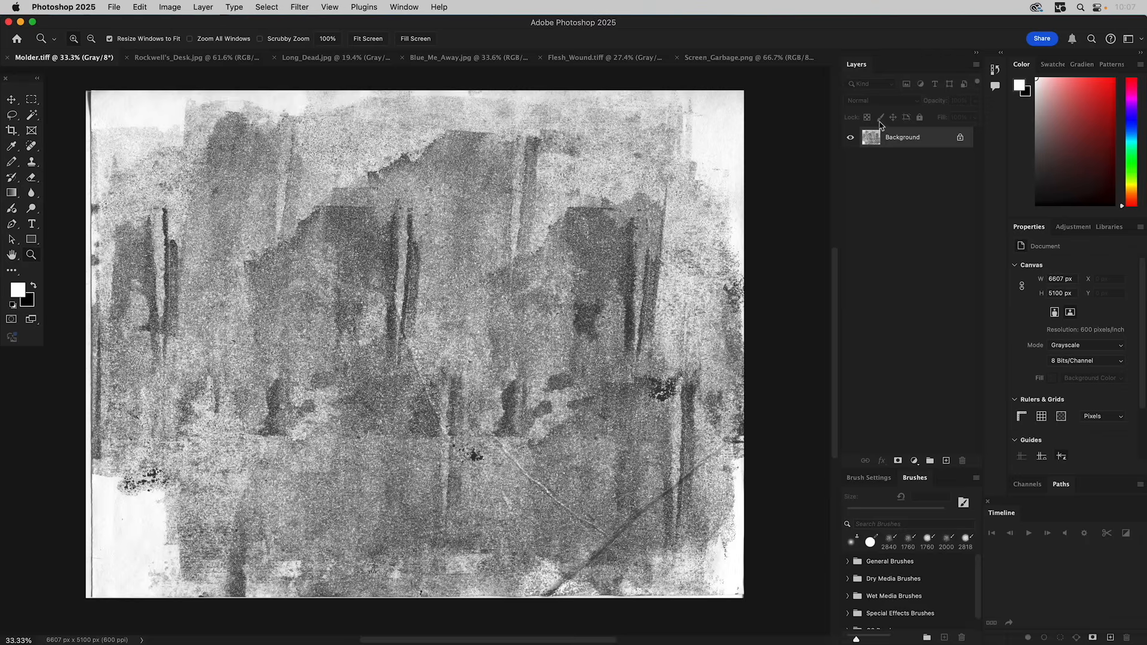
pyautogui.rightClick(897, 139)
pyautogui.click(935, 180)
pyautogui.click(683, 290)
# Step: Fill the original Background layer of Molder.tiff with the white foreground color in Normal mode at 100% opacity
pyautogui.click(893, 159)
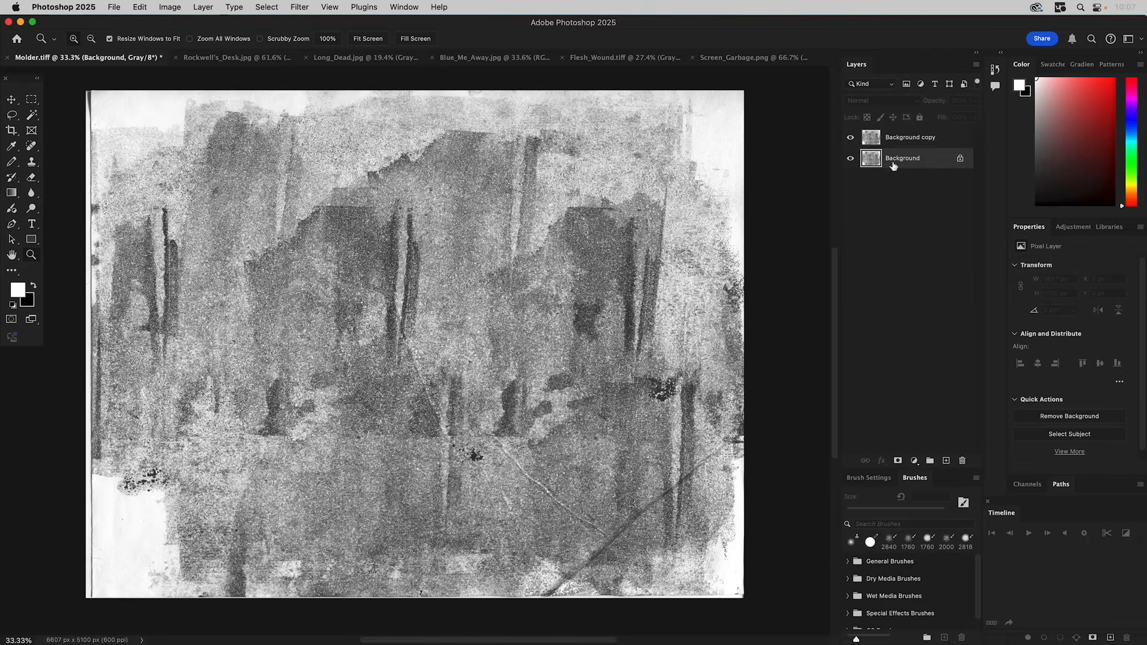
pyautogui.click(107, 6)
pyautogui.moveTo(140, 6)
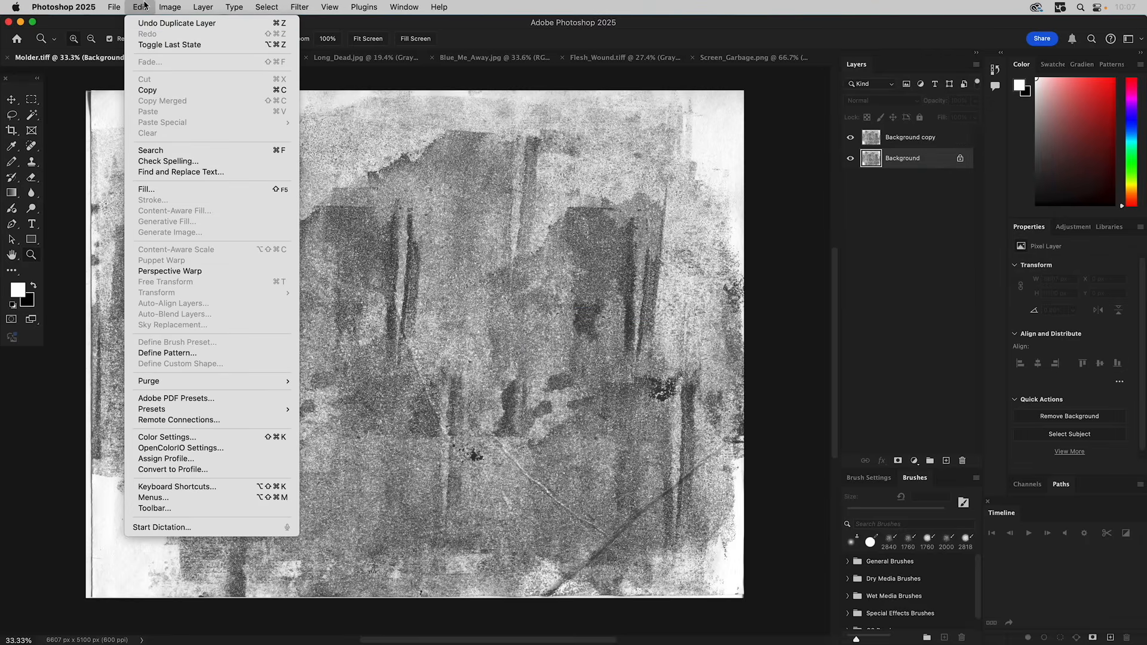
pyautogui.click(157, 190)
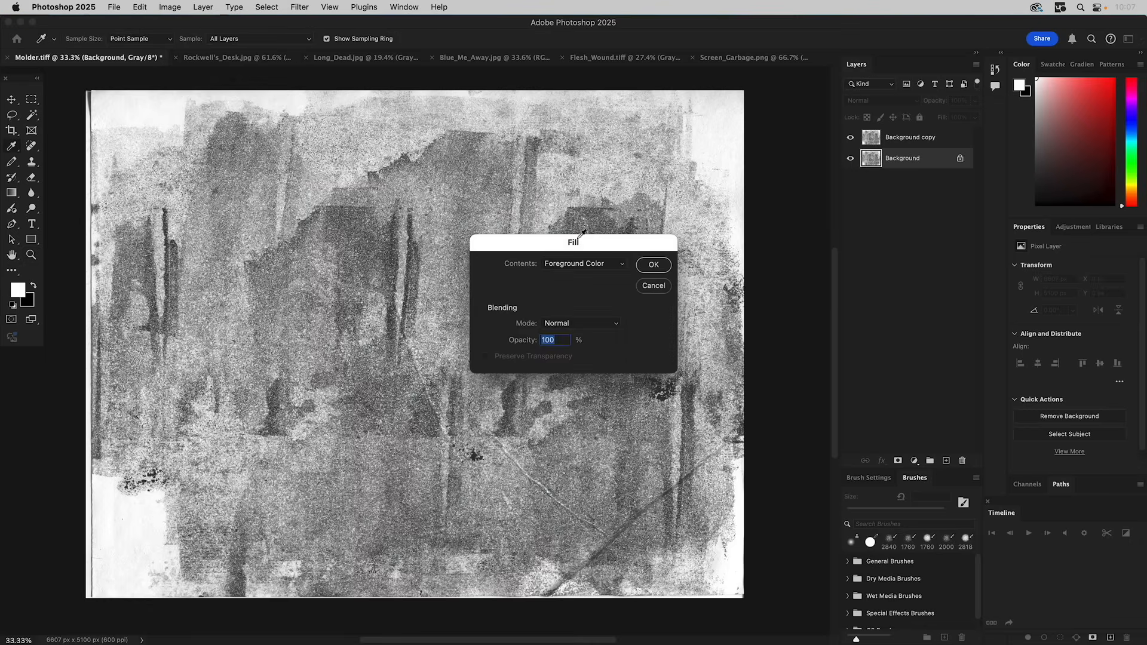
pyautogui.click(653, 265)
# Step: Scale the Background copy layer to about 100.8% width, stretching its left edge just past the canvas
pyautogui.click(888, 144)
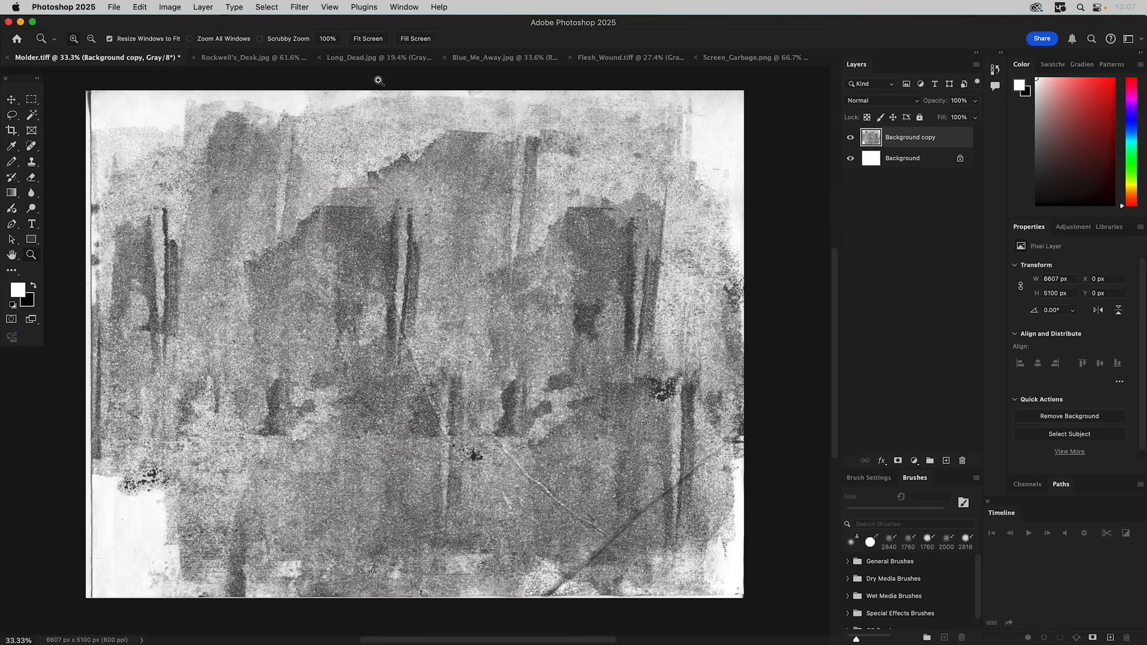
pyautogui.click(170, 6)
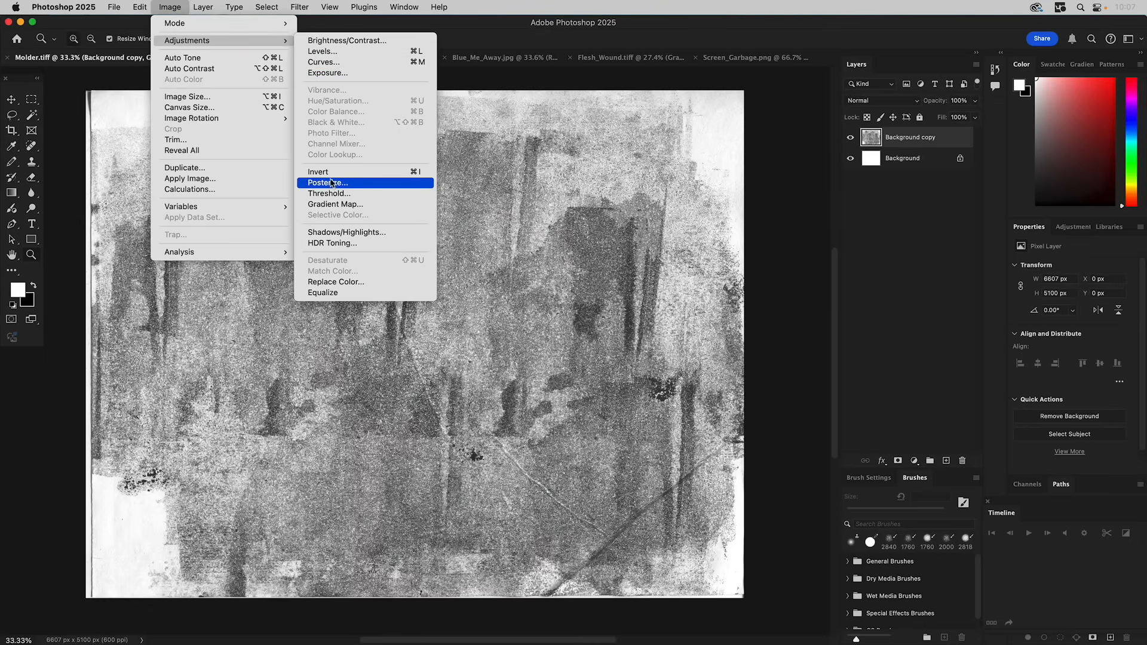
pyautogui.moveTo(210, 118)
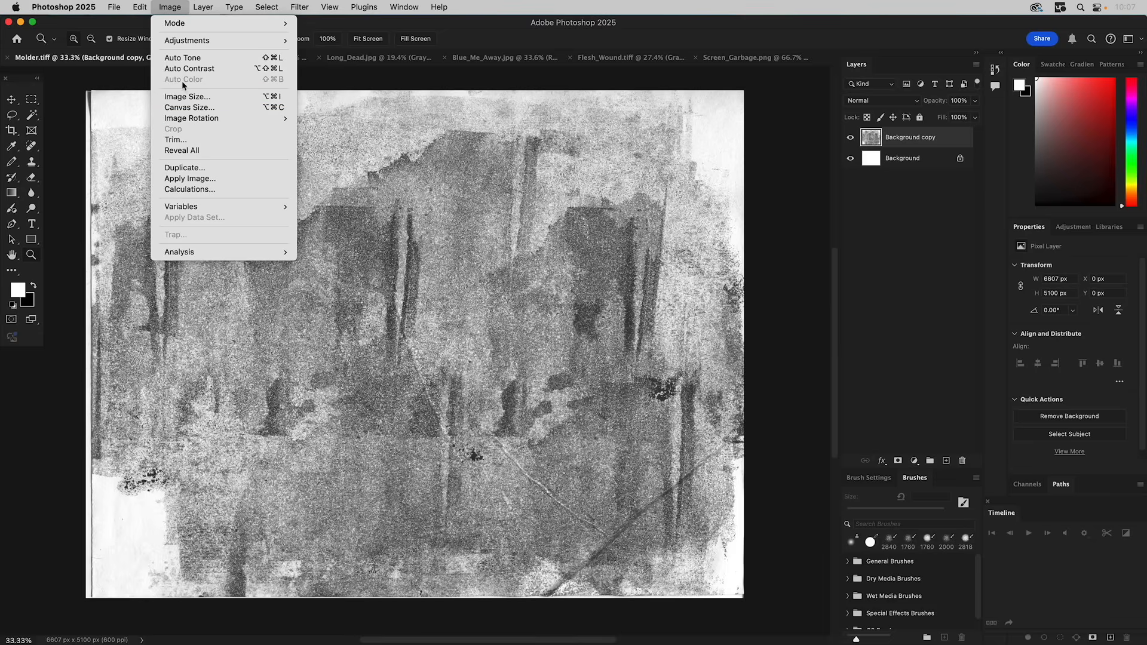
pyautogui.moveTo(142, 6)
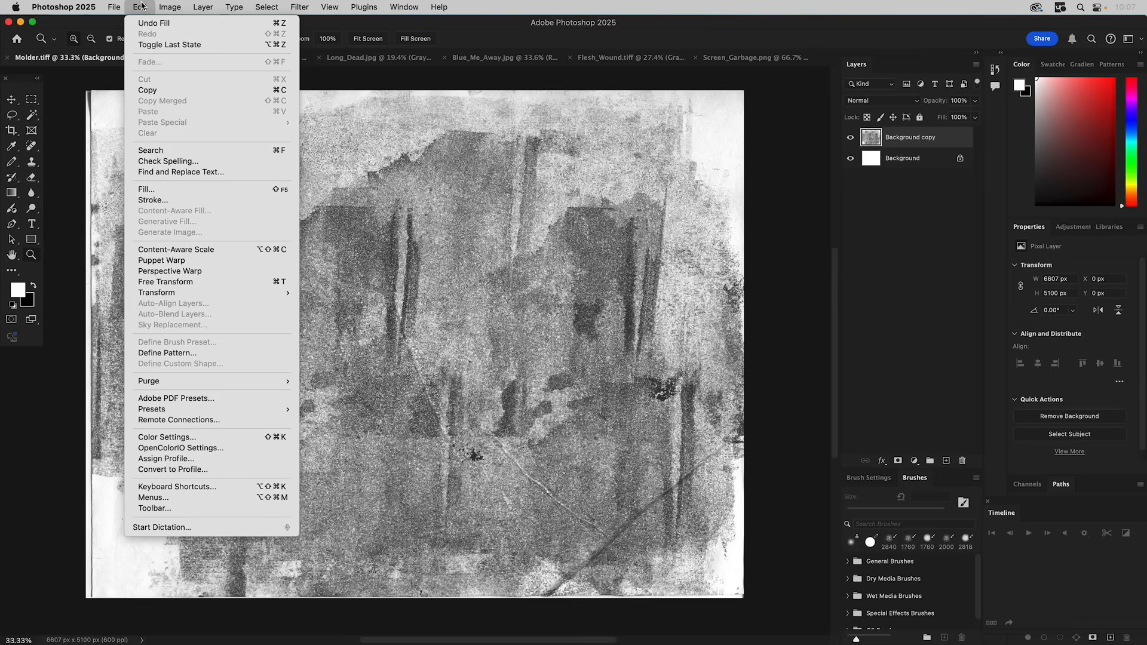
pyautogui.moveTo(162, 293)
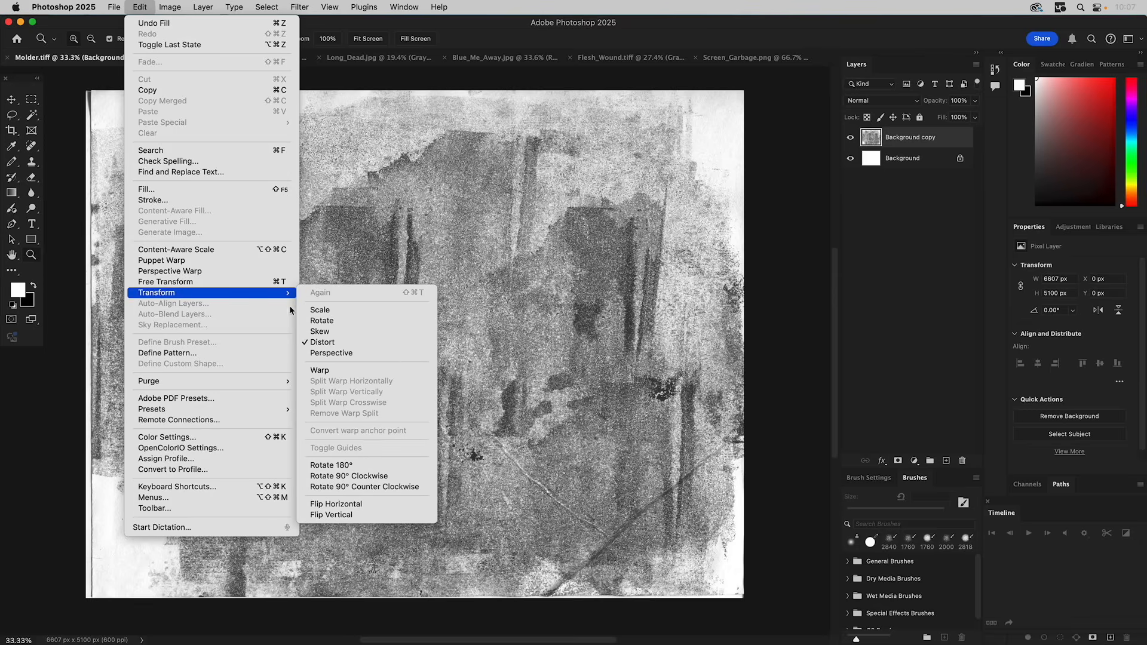
pyautogui.click(326, 315)
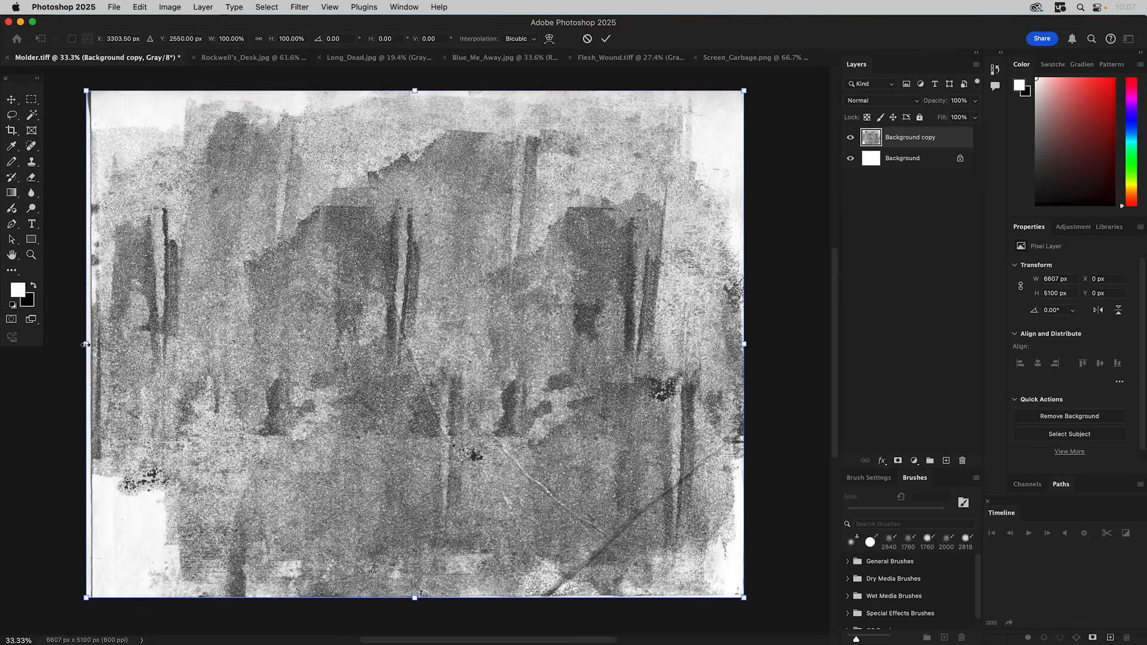
pyautogui.moveTo(84, 345); pyautogui.dragTo(81, 344)
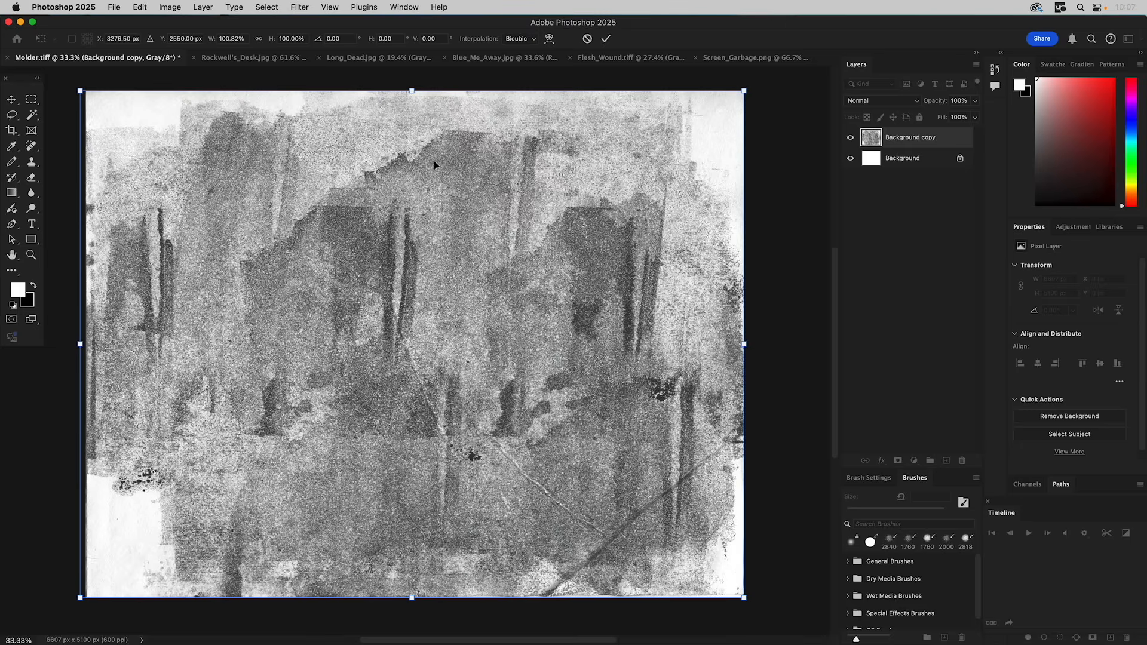
# Step: Distort the Background copy layer by pulling its bottom-right corner slightly outside the canvas, and apply the transform
pyautogui.click(141, 6)
pyautogui.moveTo(218, 294)
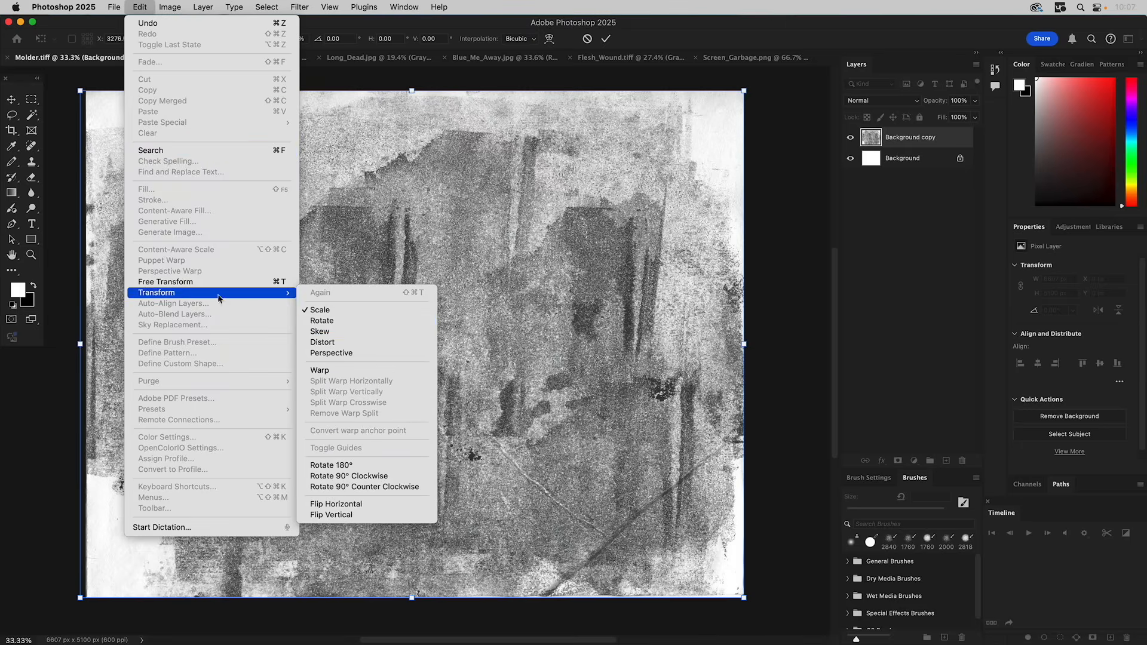
pyautogui.click(325, 342)
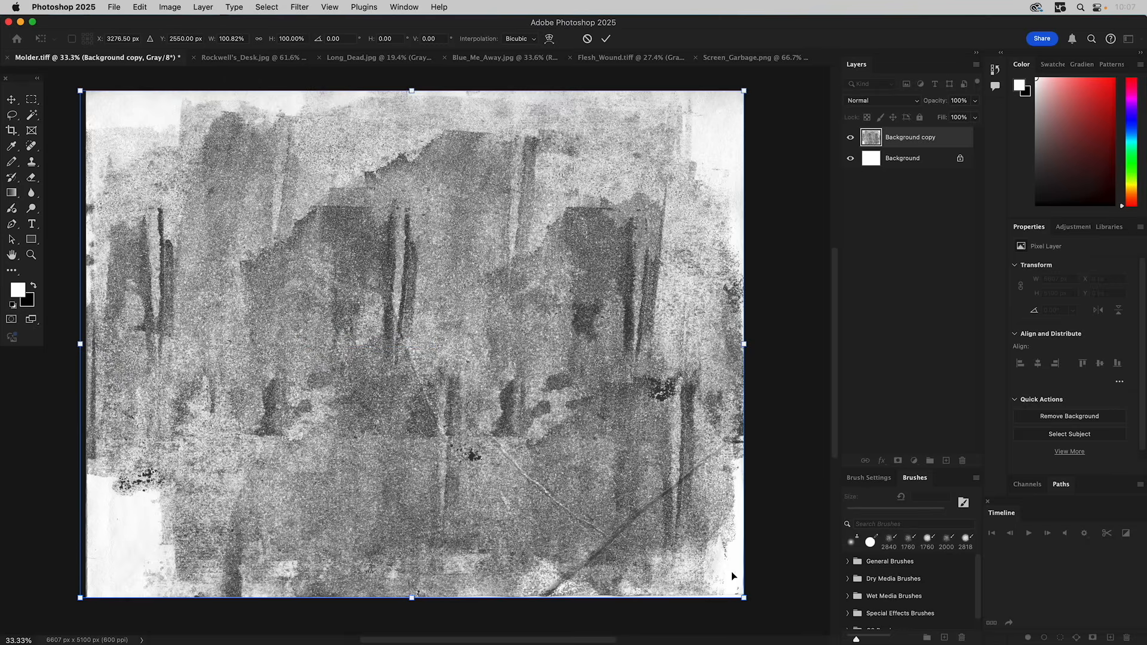
pyautogui.moveTo(743, 601); pyautogui.dragTo(746, 604)
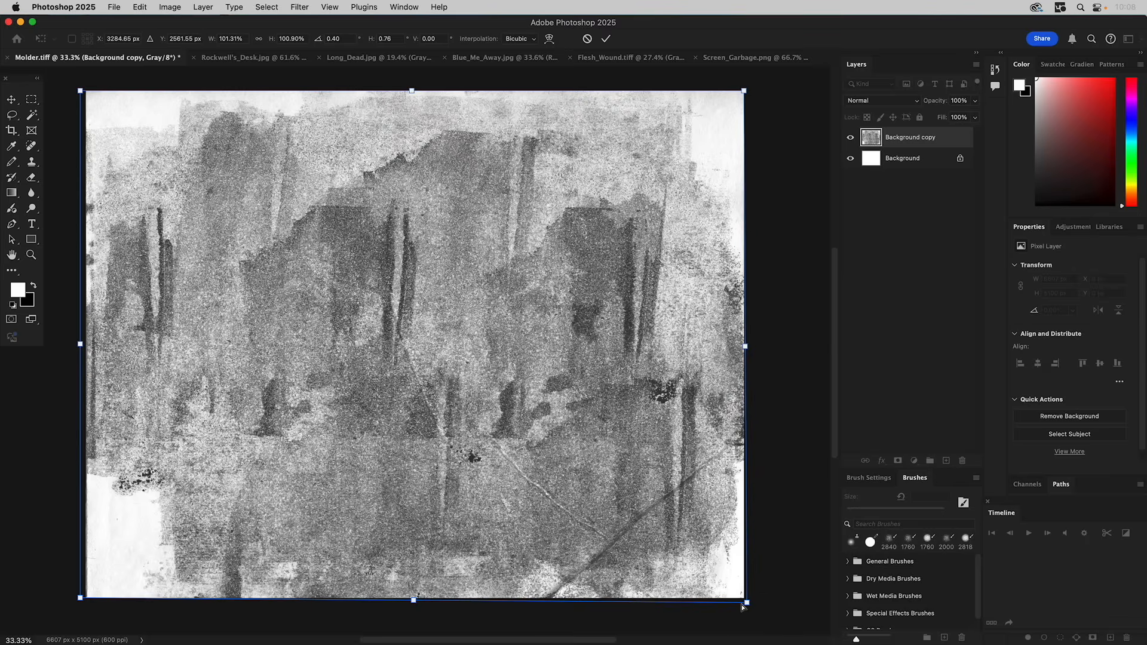
pyautogui.click(34, 102)
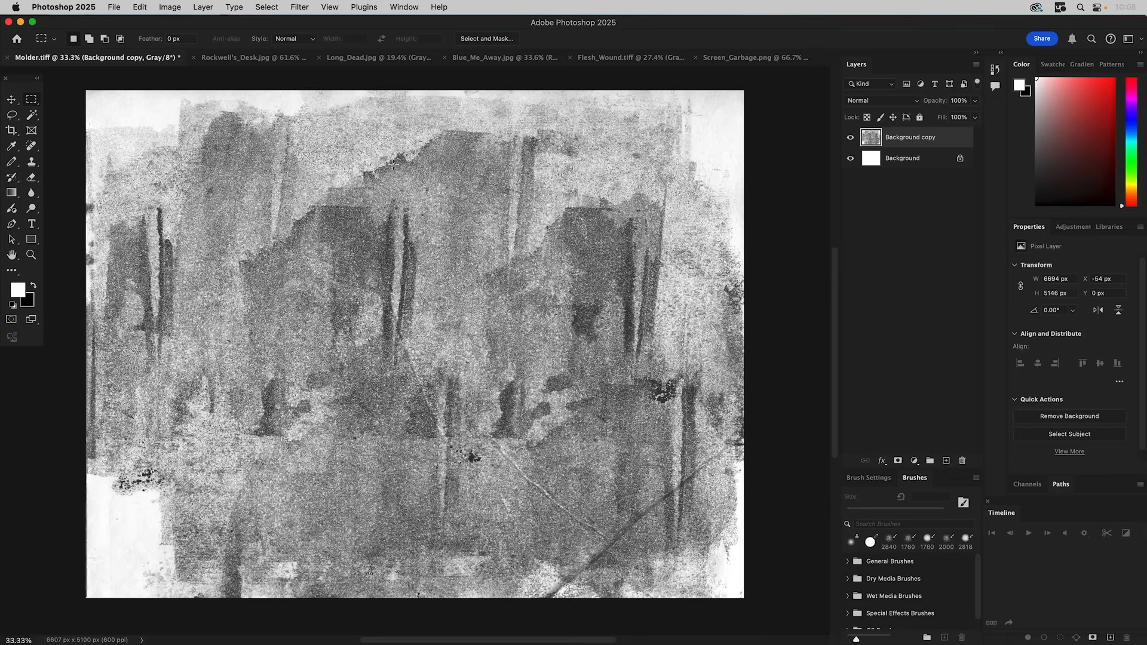
# Step: Adjust Levels on the Background copy layer with the black input at 88 and the white input at 240
pyautogui.click(178, 6)
pyautogui.moveTo(186, 41)
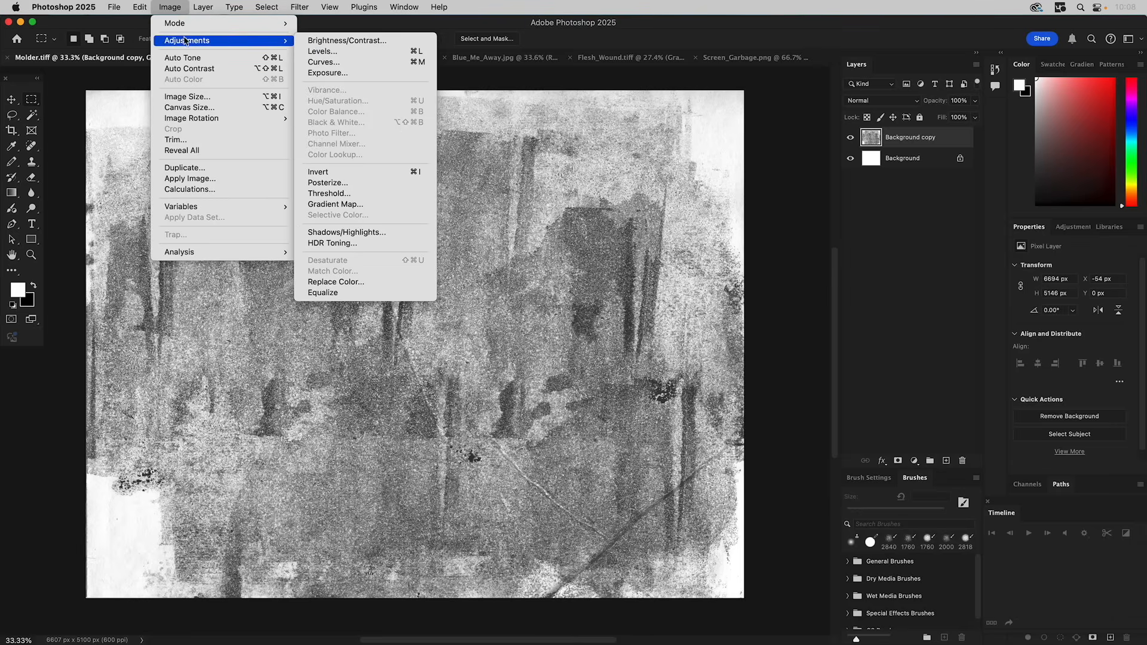
pyautogui.click(331, 56)
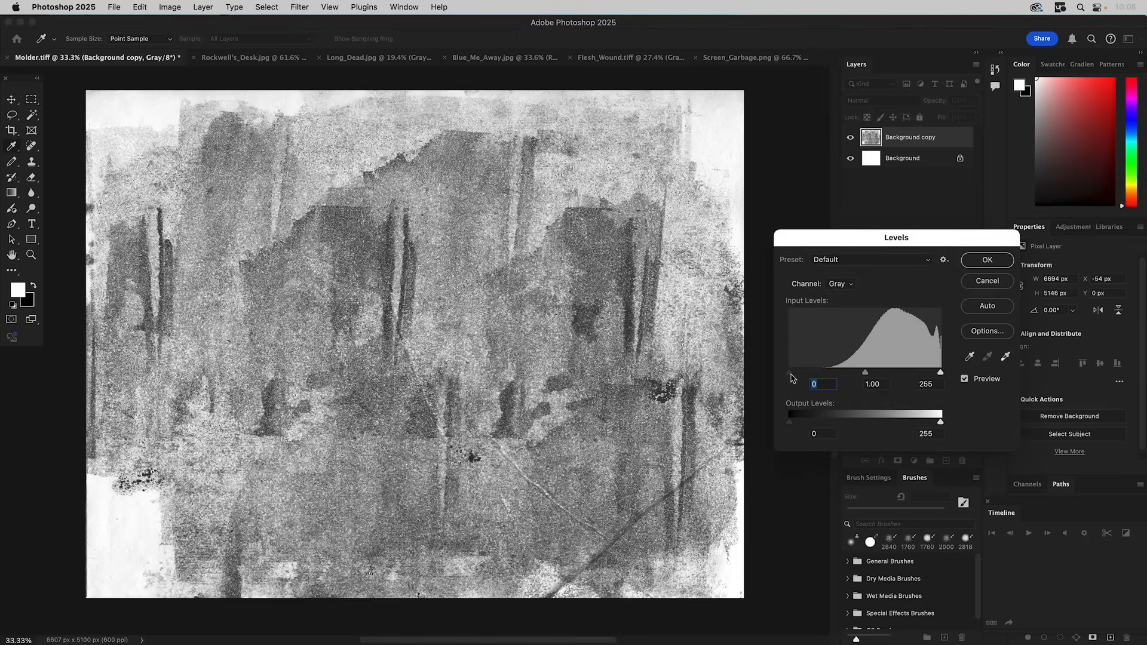
pyautogui.moveTo(791, 377); pyautogui.dragTo(844, 376)
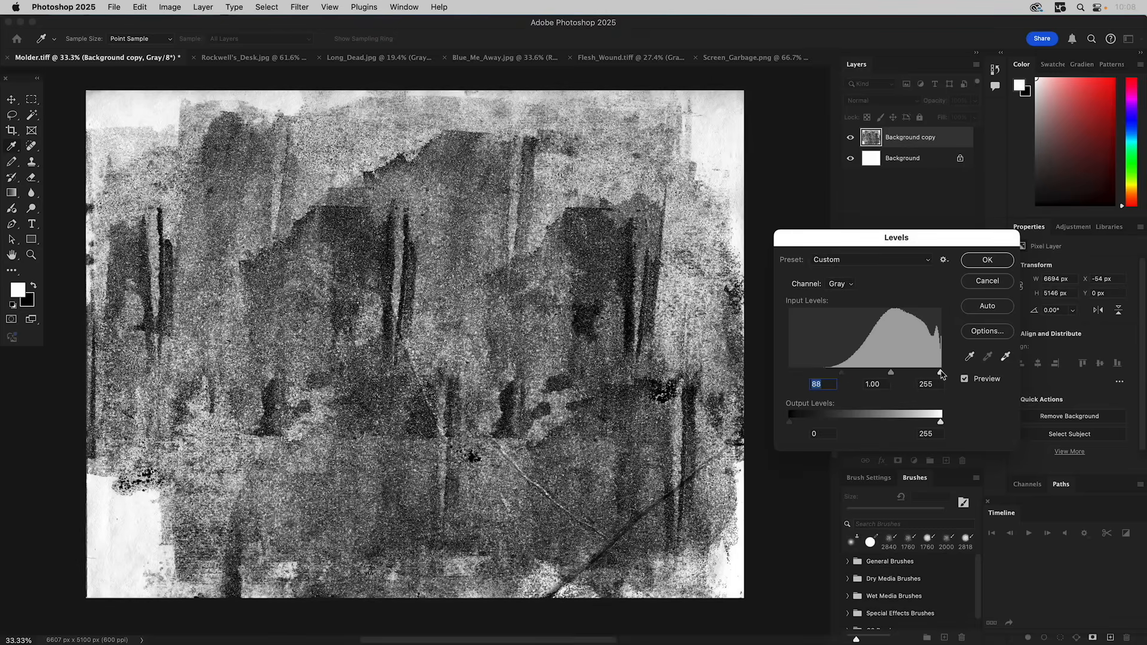
pyautogui.moveTo(940, 372); pyautogui.dragTo(880, 372)
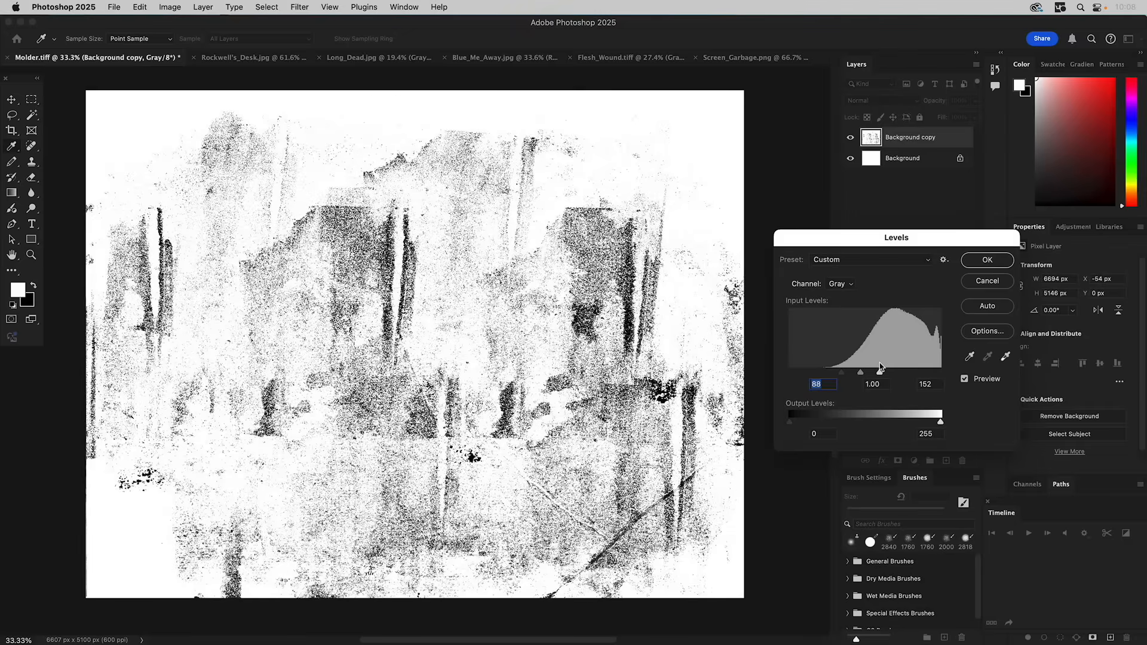
pyautogui.moveTo(880, 366); pyautogui.dragTo(880, 367)
pyautogui.moveTo(880, 366); pyautogui.dragTo(933, 370)
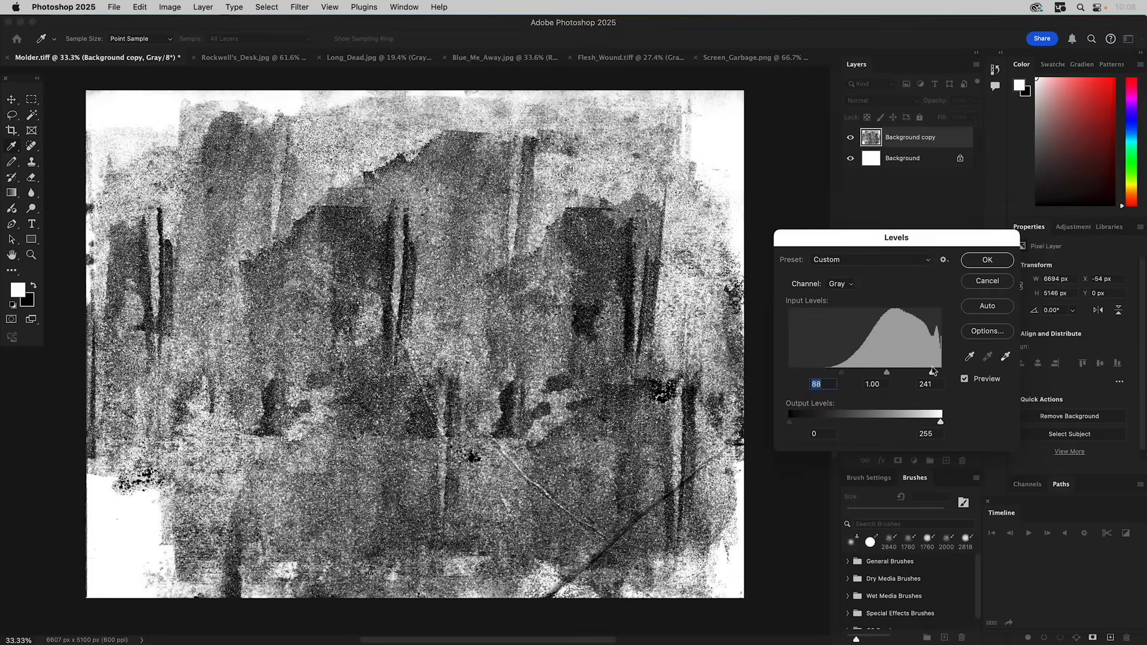
pyautogui.moveTo(933, 371); pyautogui.dragTo(931, 371)
# Step: Set the Levels midtone input to 0.78 and apply the adjustment to the Background copy layer
pyautogui.moveTo(888, 374)
pyautogui.mouseDown()
pyautogui.moveTo(854, 378)
pyautogui.moveTo(906, 385)
pyautogui.mouseUp()
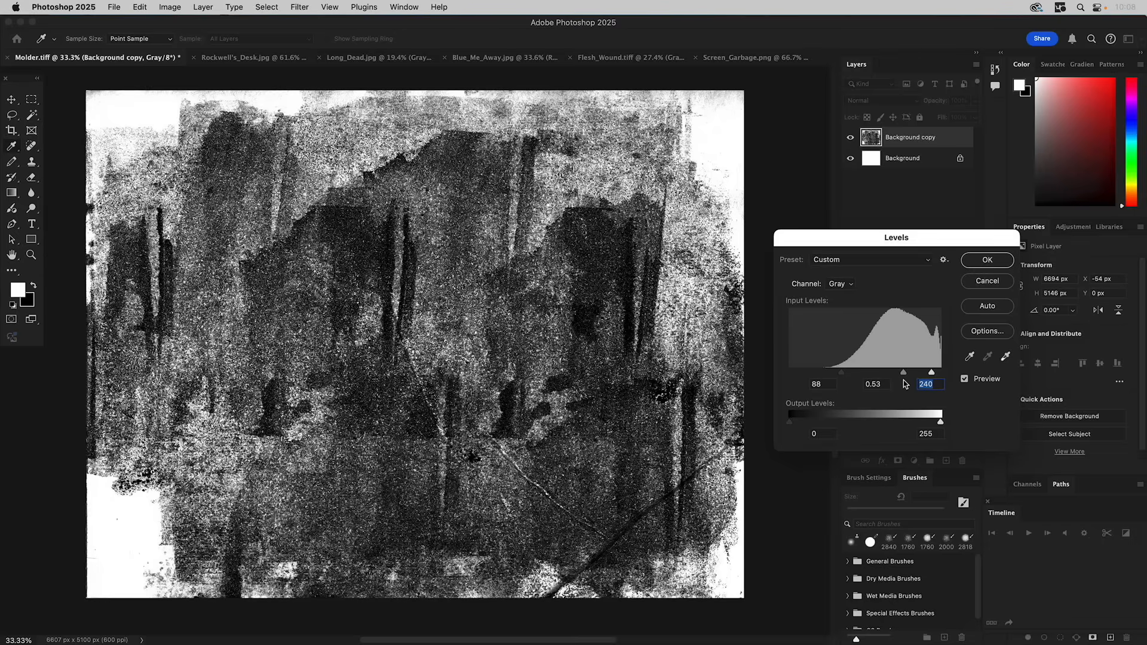
pyautogui.moveTo(904, 383); pyautogui.dragTo(894, 368)
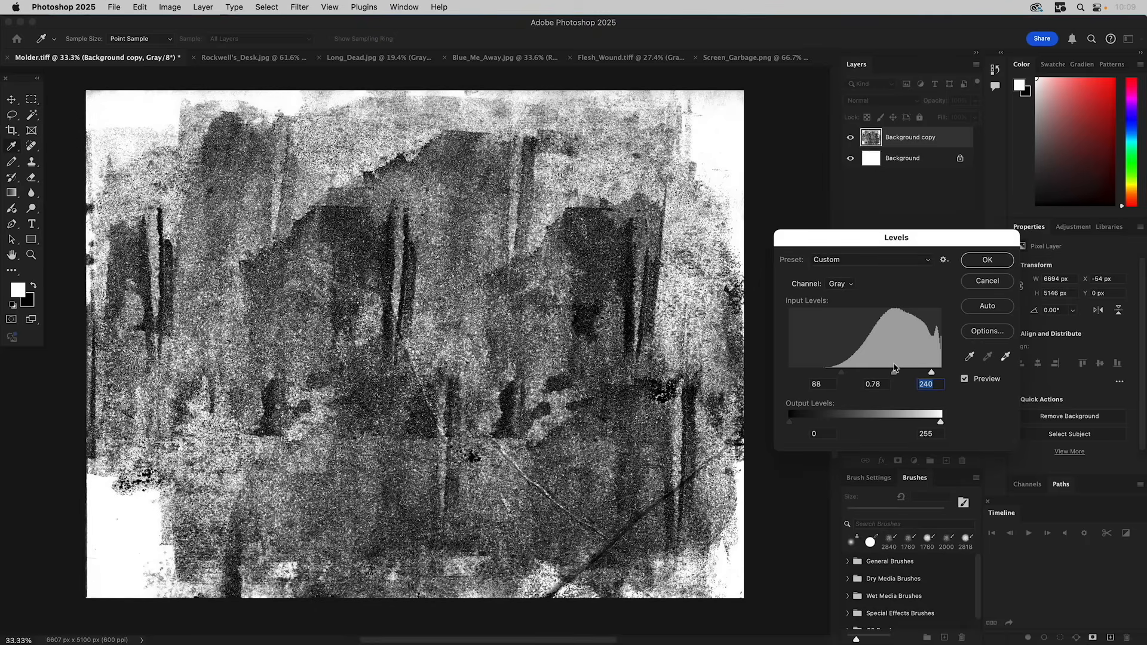
pyautogui.moveTo(894, 368); pyautogui.dragTo(894, 368)
pyautogui.click(986, 258)
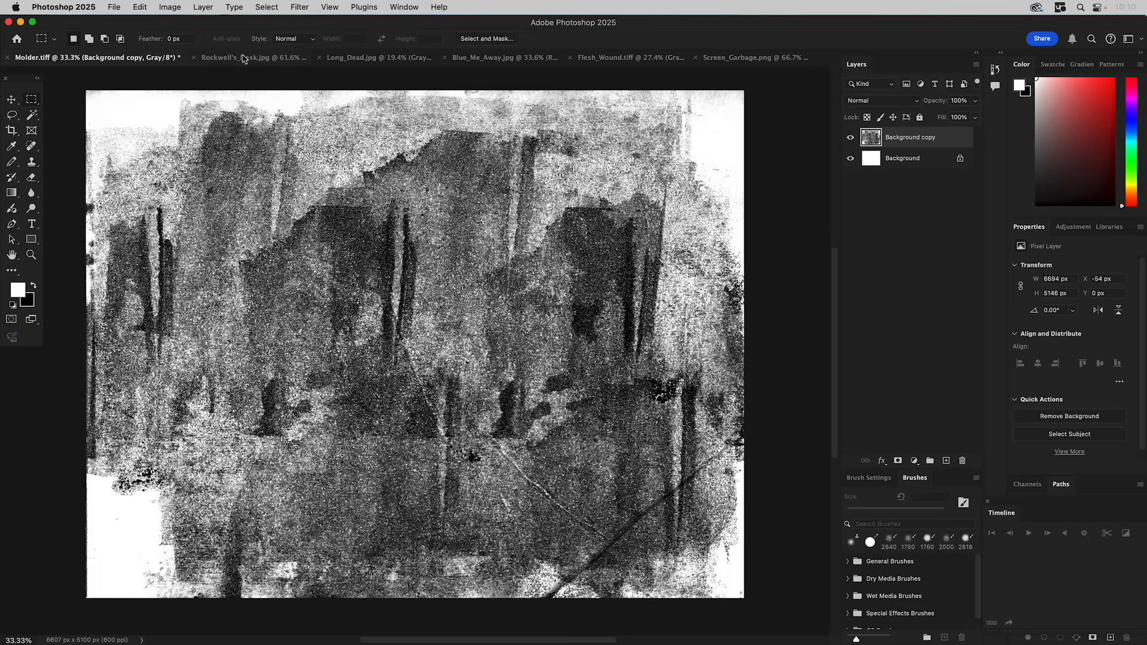
# Step: Close Molder.tiff without saving its changes and bring up Rockwell's_Desk.jpg
pyautogui.click(8, 58)
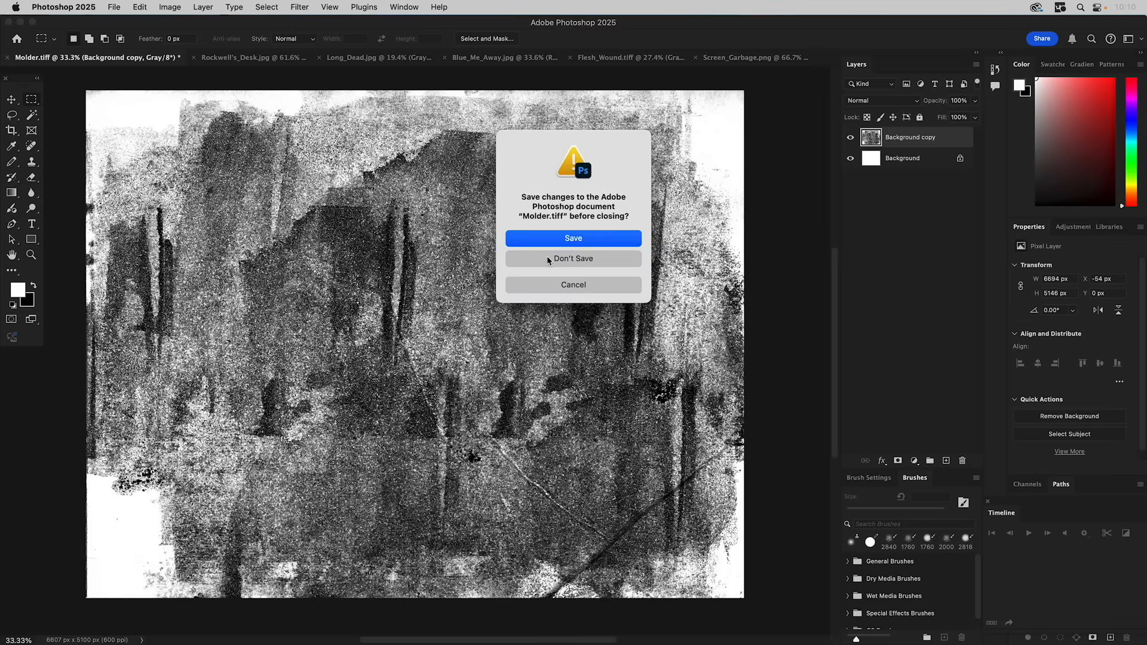
pyautogui.click(547, 259)
pyautogui.click(116, 59)
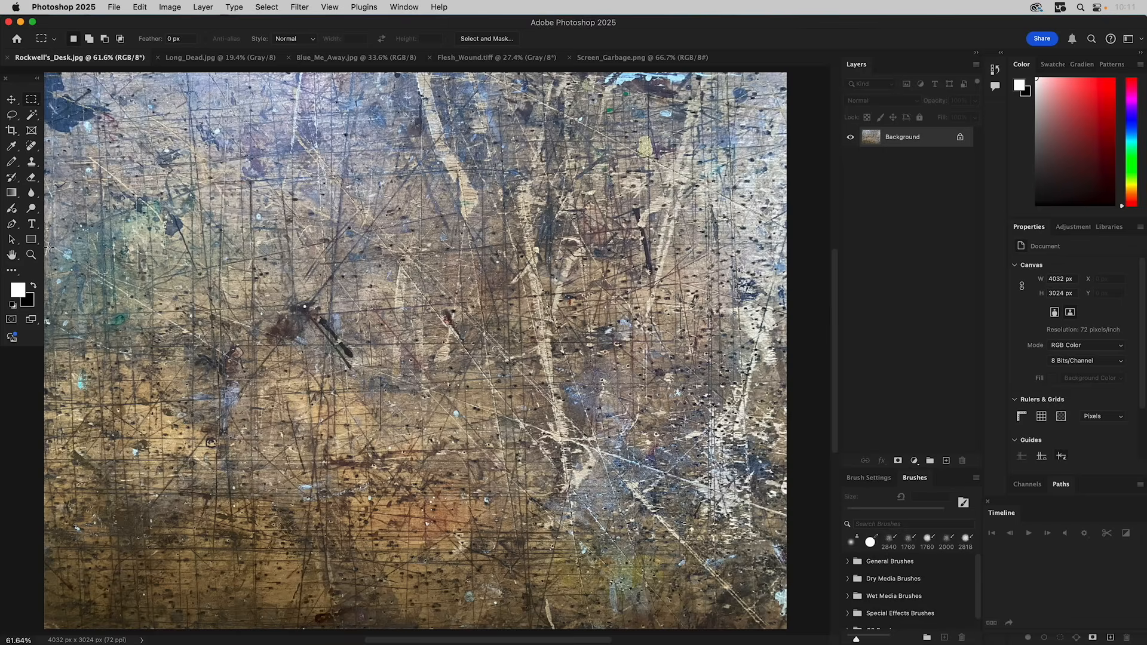
# Step: Duplicate the Background layer of Rockwell's_Desk.jpg with the whole image in view
pyautogui.click(31, 255)
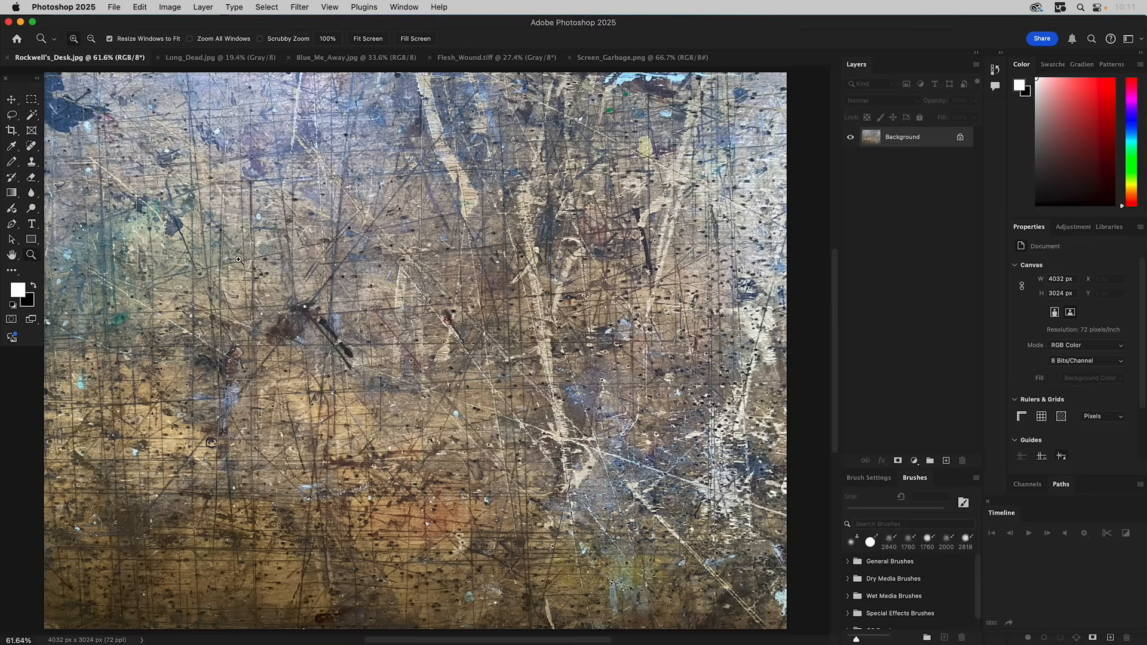
pyautogui.keyDown('alt'); pyautogui.click(441, 275); pyautogui.keyUp('alt')
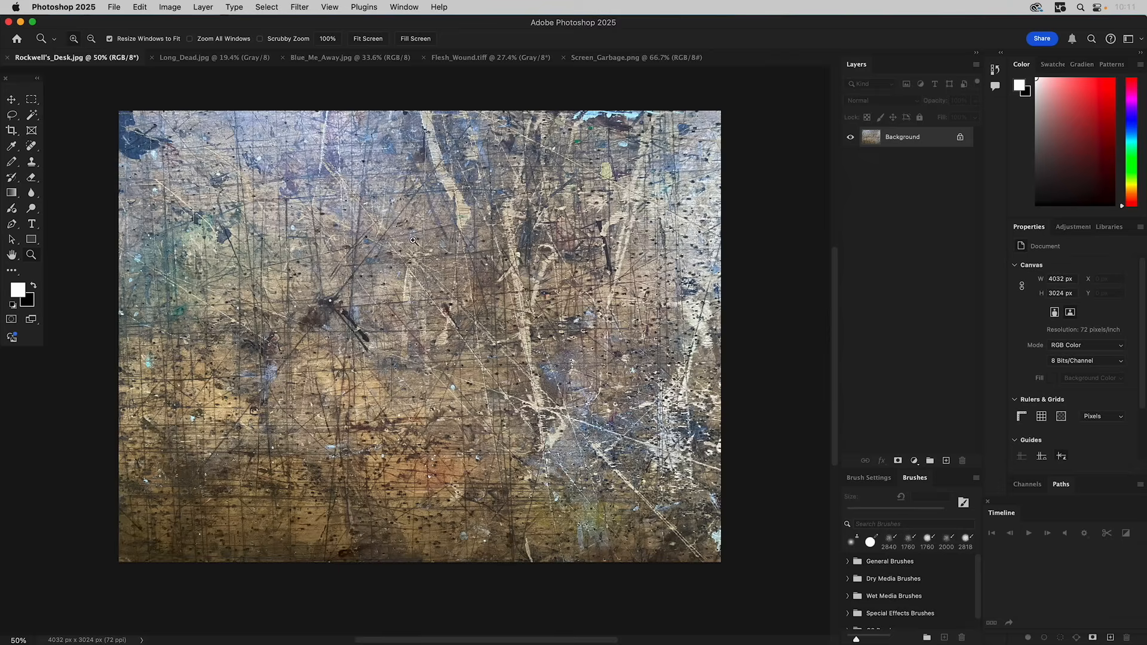
pyautogui.rightClick(915, 139)
pyautogui.click(934, 175)
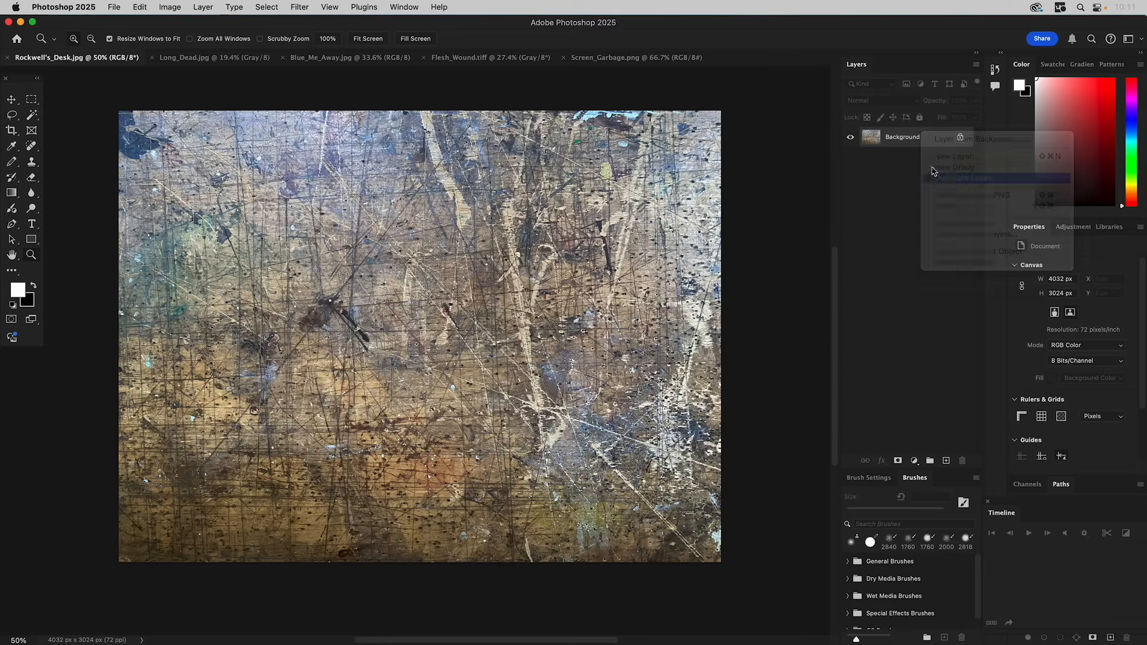
pyautogui.click(688, 290)
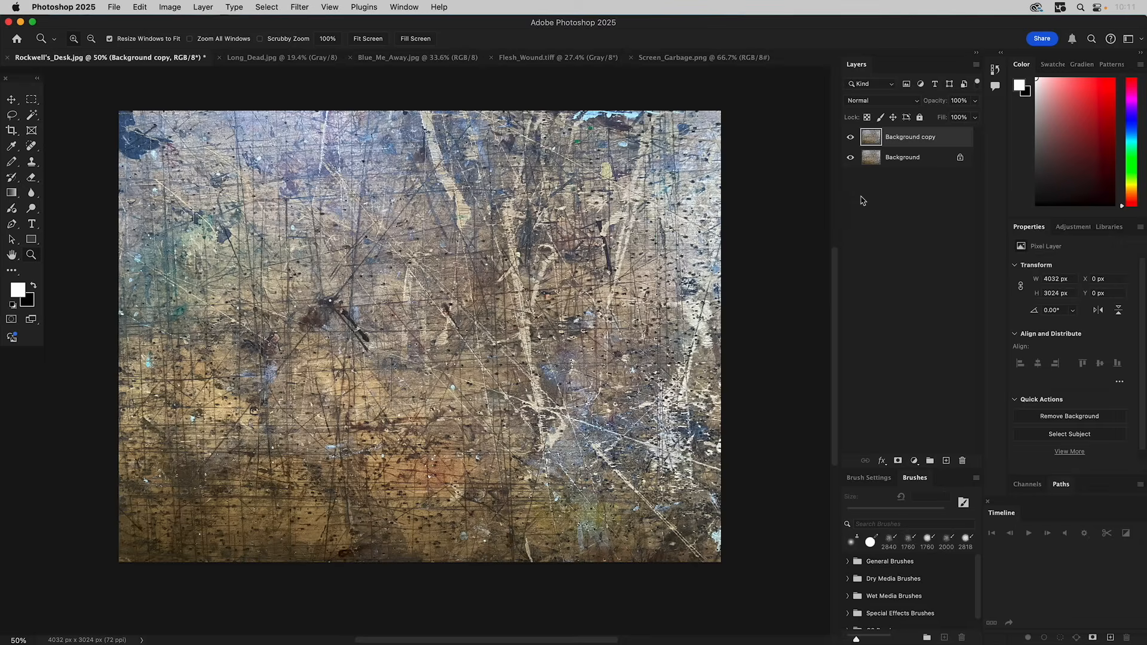
# Step: Fill the original Background layer of Rockwell's_Desk.jpg with the white foreground color
pyautogui.click(900, 162)
pyautogui.click(141, 7)
pyautogui.click(172, 190)
pyautogui.click(654, 265)
pyautogui.press('z')
# Step: Apply Levels to the Background copy layer of Rockwell's_Desk.jpg with input values 42, 0.92 and 248
pyautogui.click(889, 138)
pyautogui.click(171, 7)
pyautogui.moveTo(188, 42)
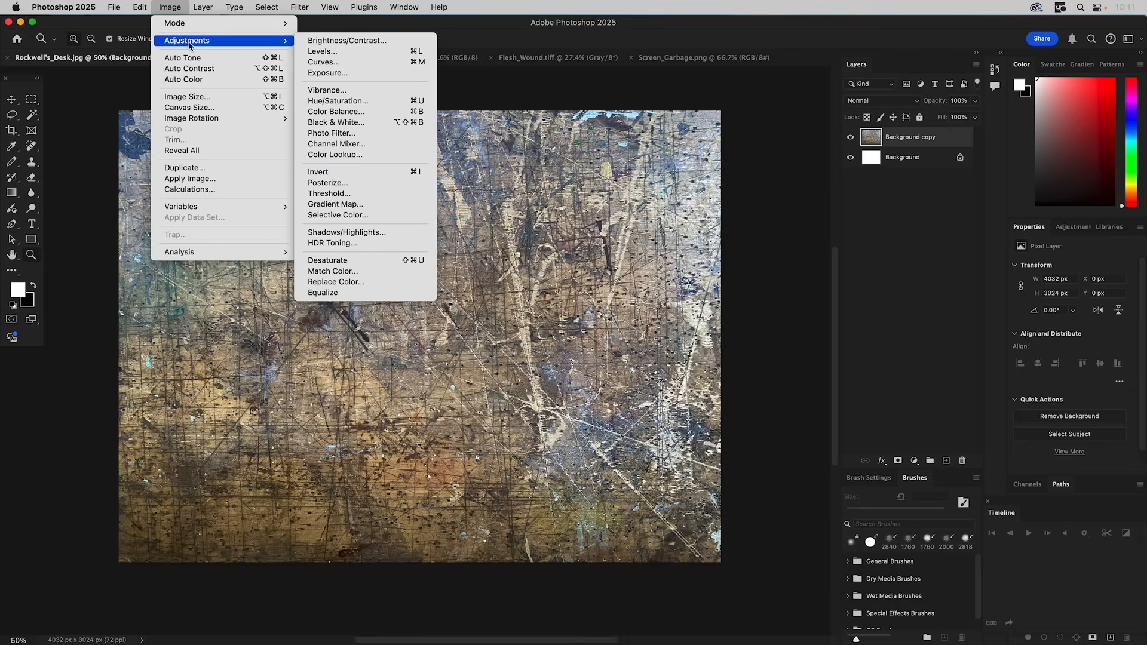
pyautogui.click(334, 52)
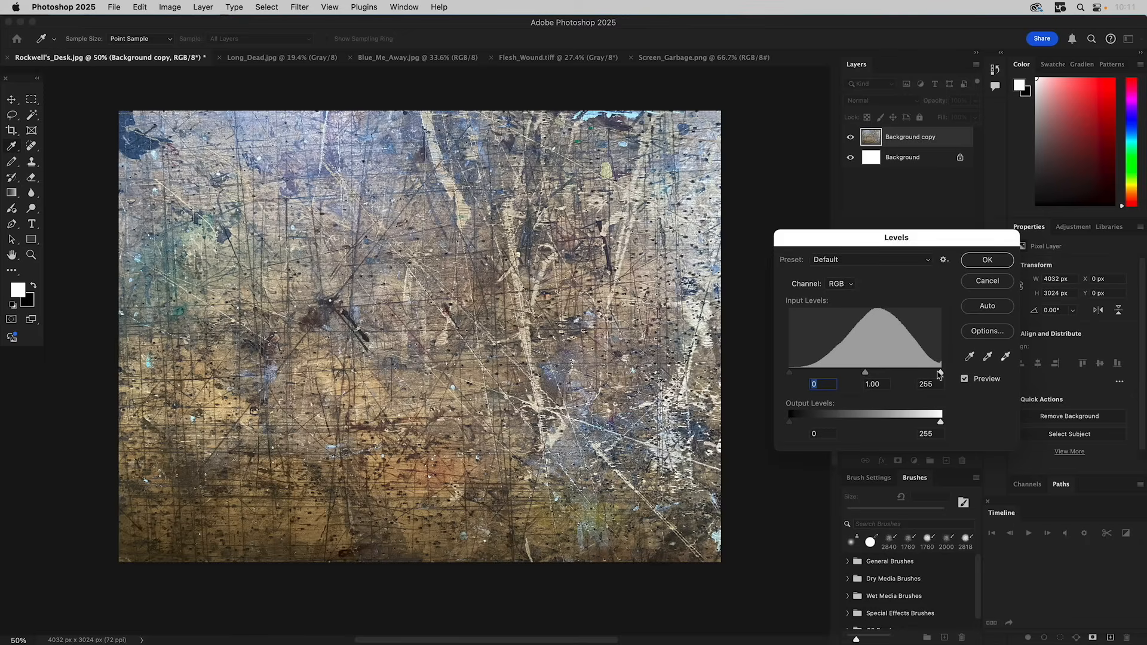
pyautogui.moveTo(940, 374)
pyautogui.mouseDown()
pyautogui.moveTo(923, 374)
pyautogui.moveTo(936, 374)
pyautogui.mouseUp()
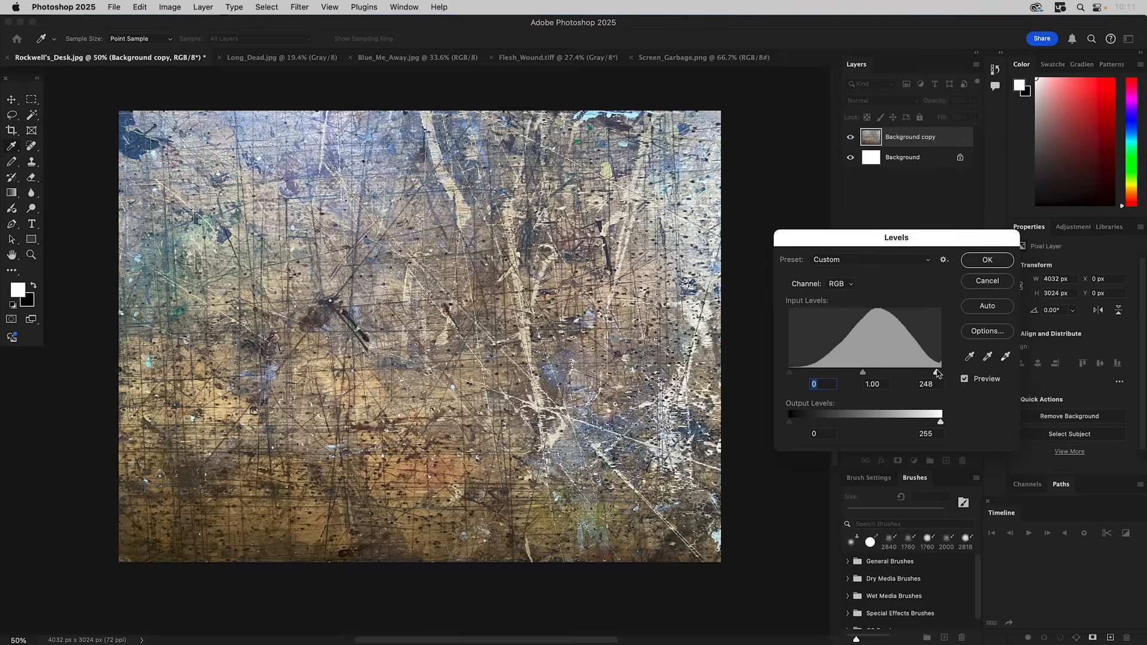
pyautogui.moveTo(791, 373); pyautogui.dragTo(880, 380)
pyautogui.click(884, 383)
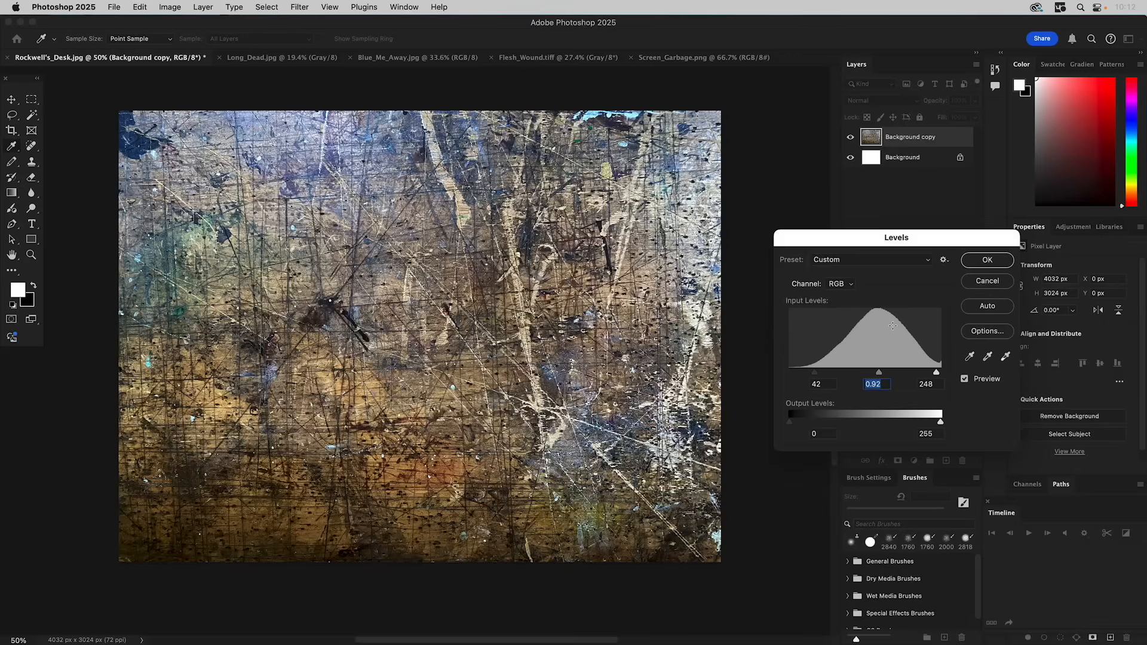
pyautogui.click(987, 261)
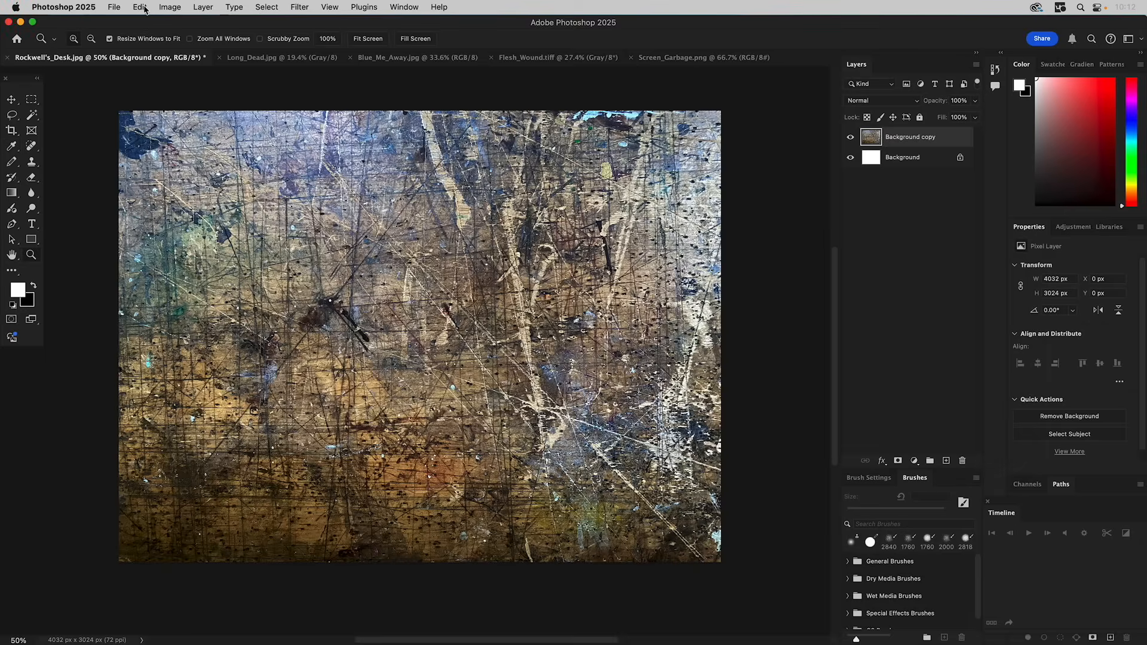
# Step: Convert Rockwell's_Desk.jpg to Grayscale mode, flattening its layers
pyautogui.click(176, 6)
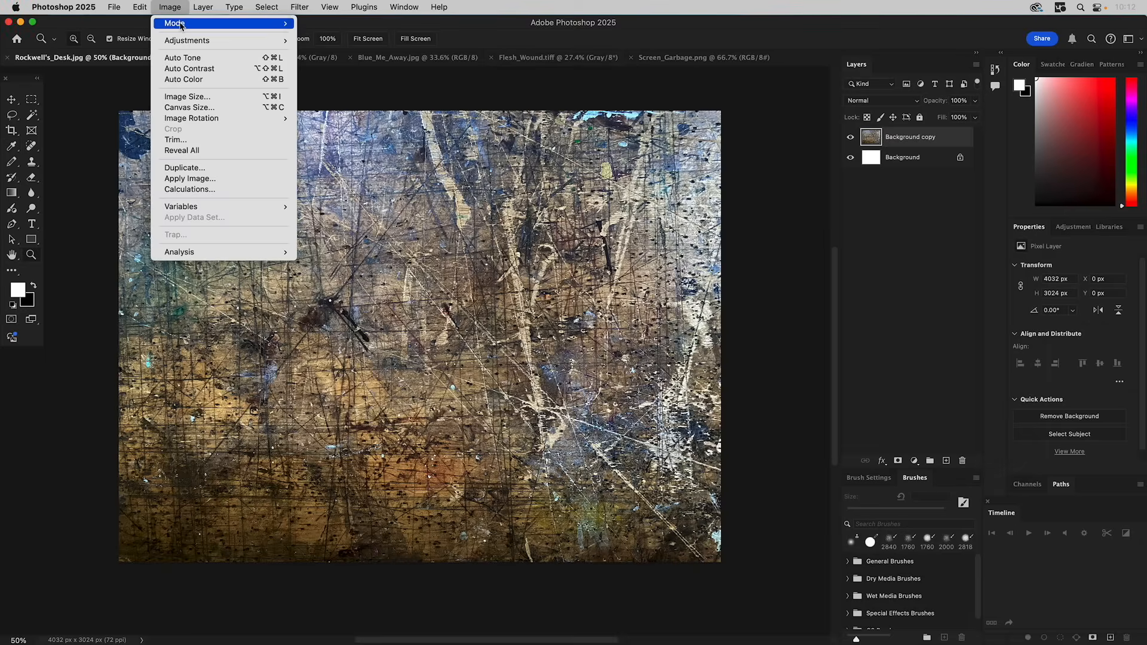
pyautogui.click(337, 35)
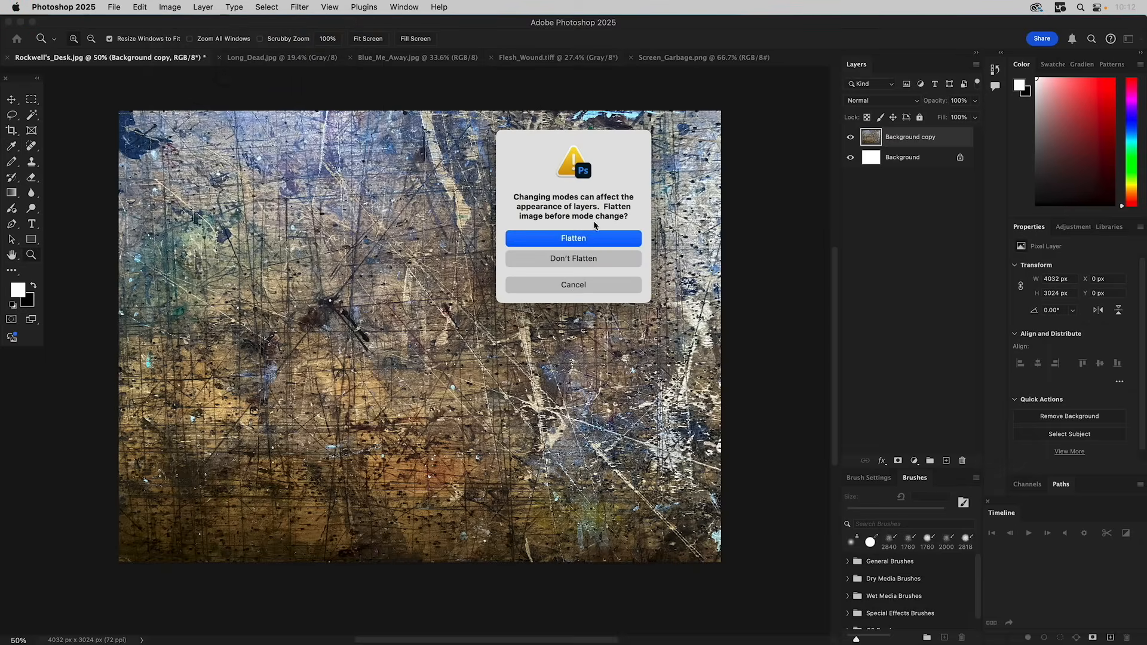
pyautogui.click(584, 239)
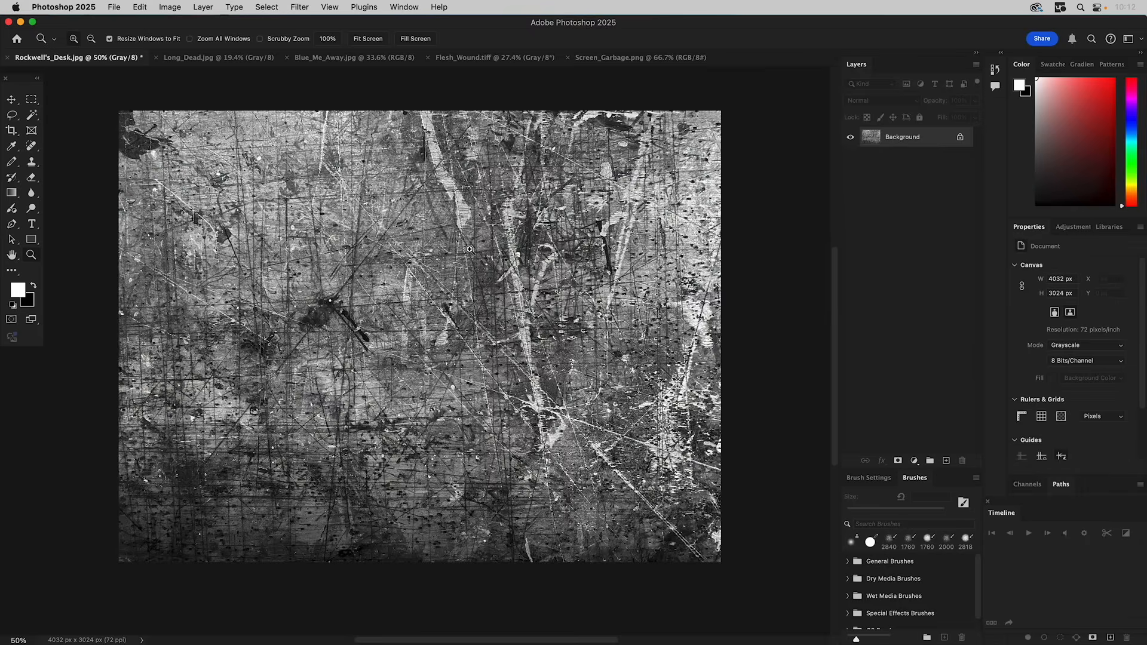
# Step: Apply Levels to the flattened grayscale desk image with input values 60, 2.43 and 182
pyautogui.click(172, 7)
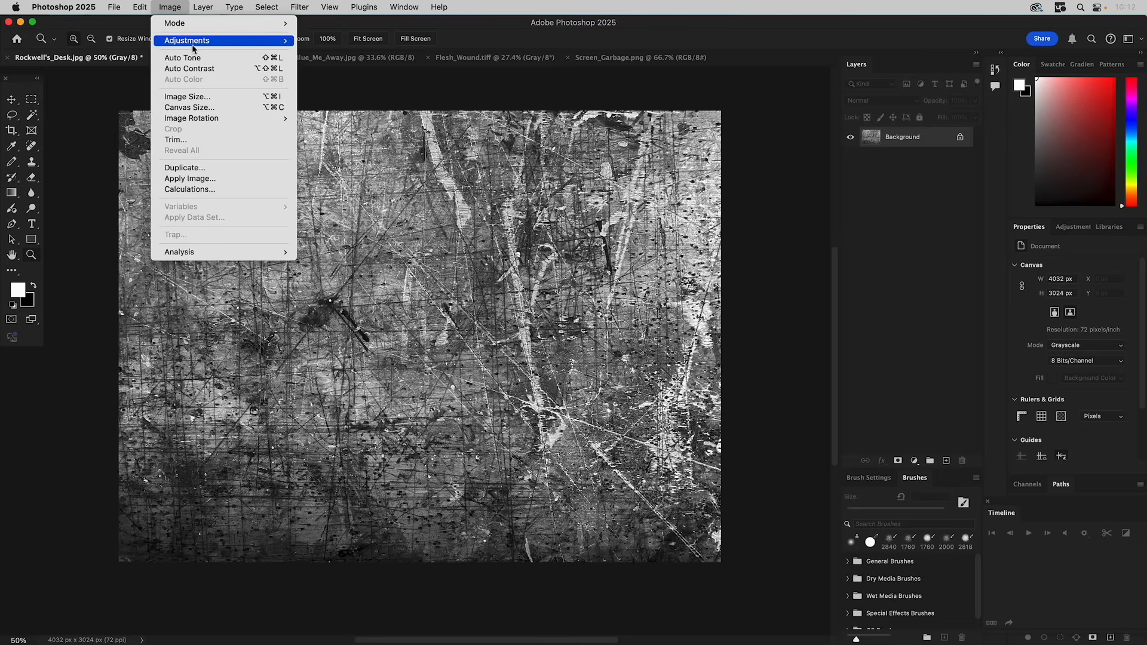
pyautogui.moveTo(191, 49)
pyautogui.click(345, 52)
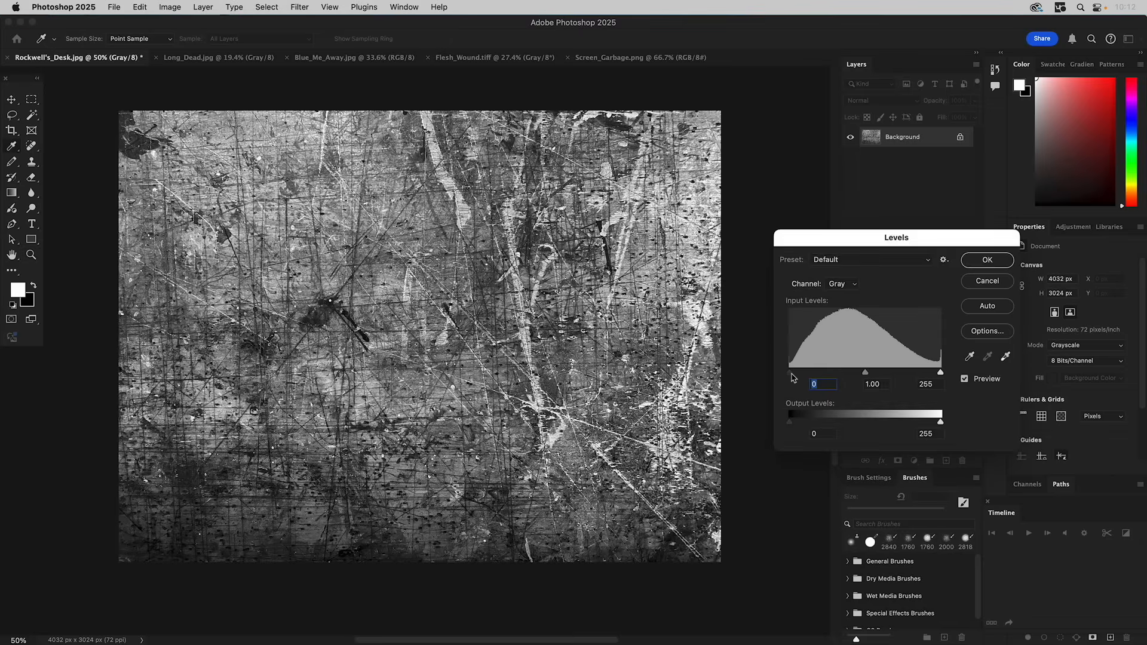
pyautogui.moveTo(791, 374); pyautogui.dragTo(827, 376)
pyautogui.moveTo(940, 373); pyautogui.dragTo(898, 376)
pyautogui.click(898, 375)
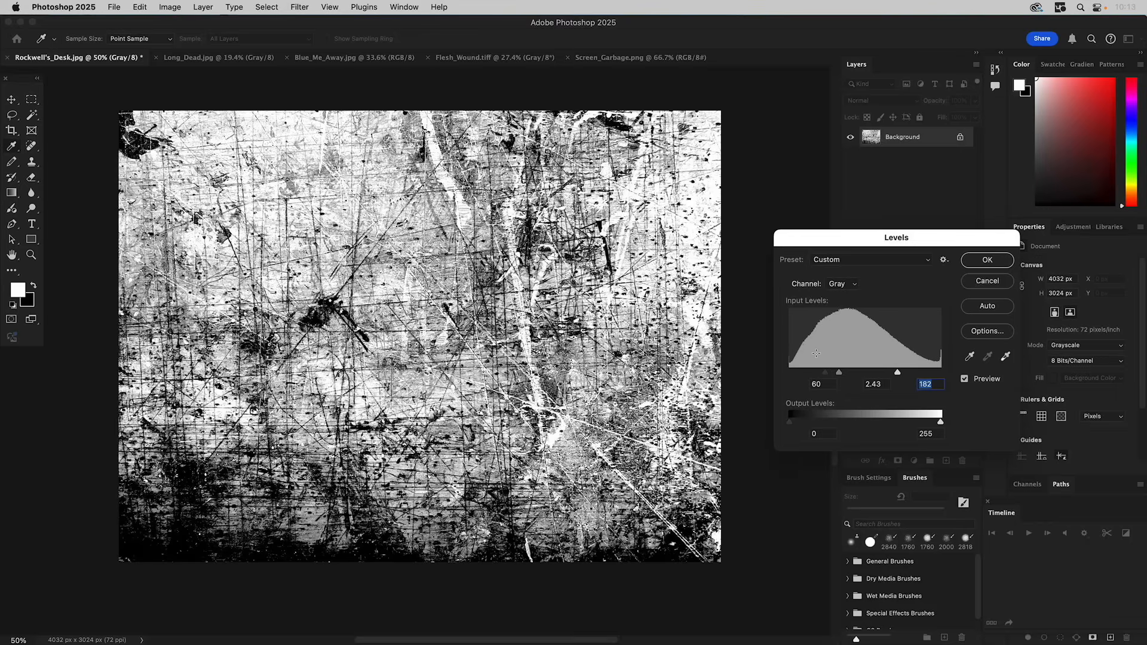
pyautogui.click(989, 259)
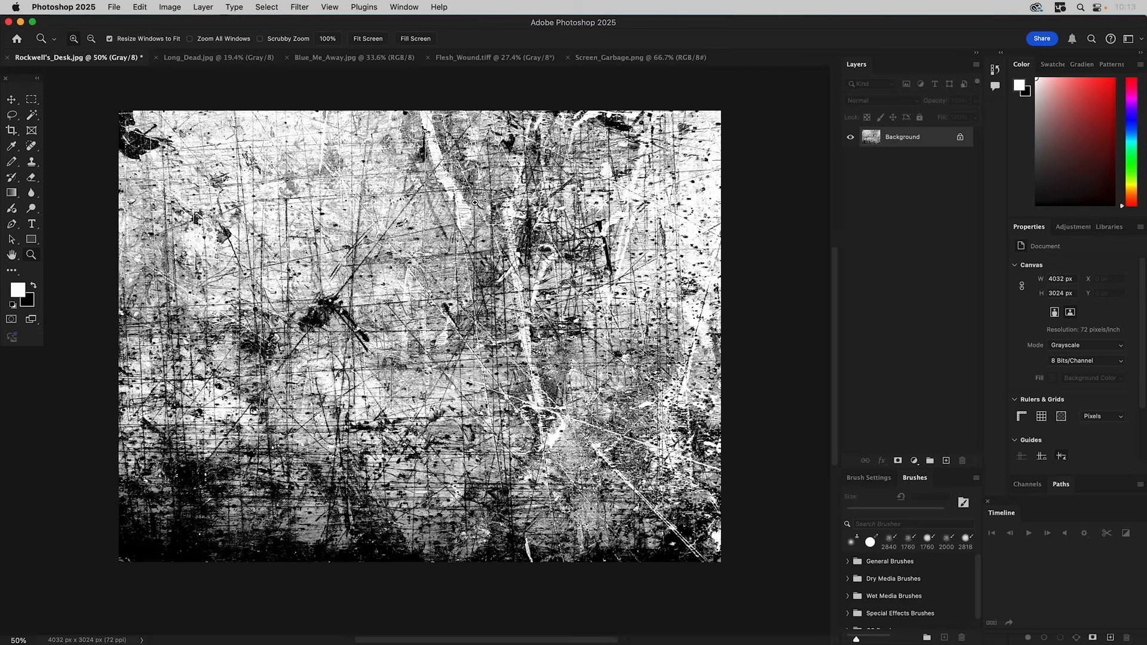
# Step: Save a TIFF copy of the desk image to the Desktop as Rockwell's_Desk (Grayscale).tif with no image compression
pyautogui.click(114, 6)
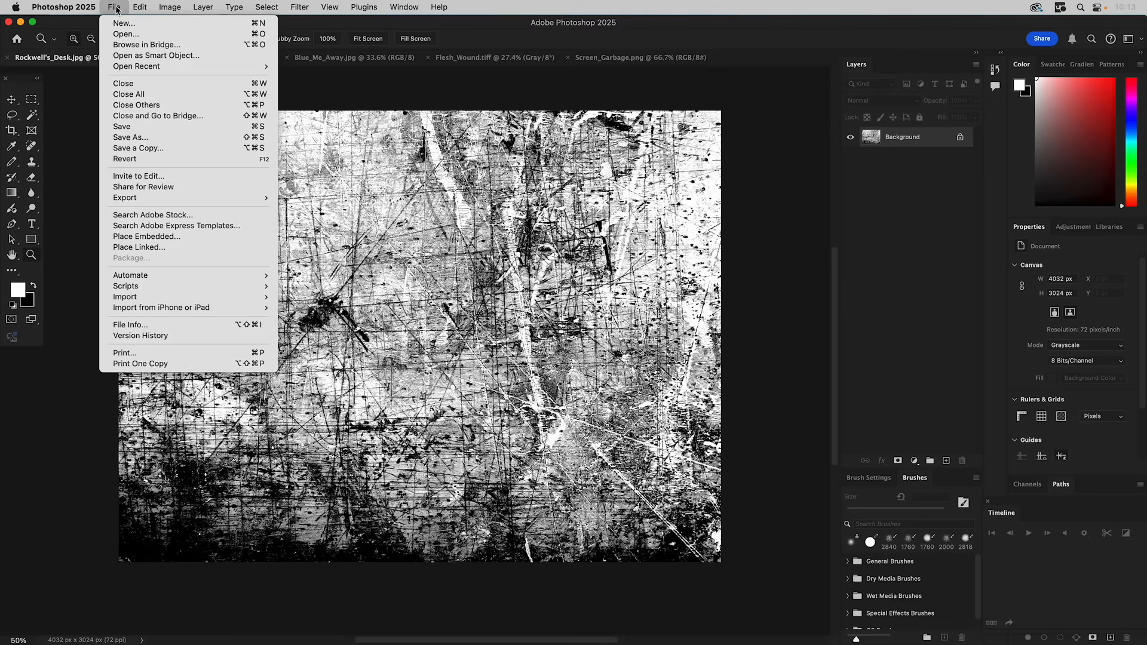
pyautogui.click(140, 139)
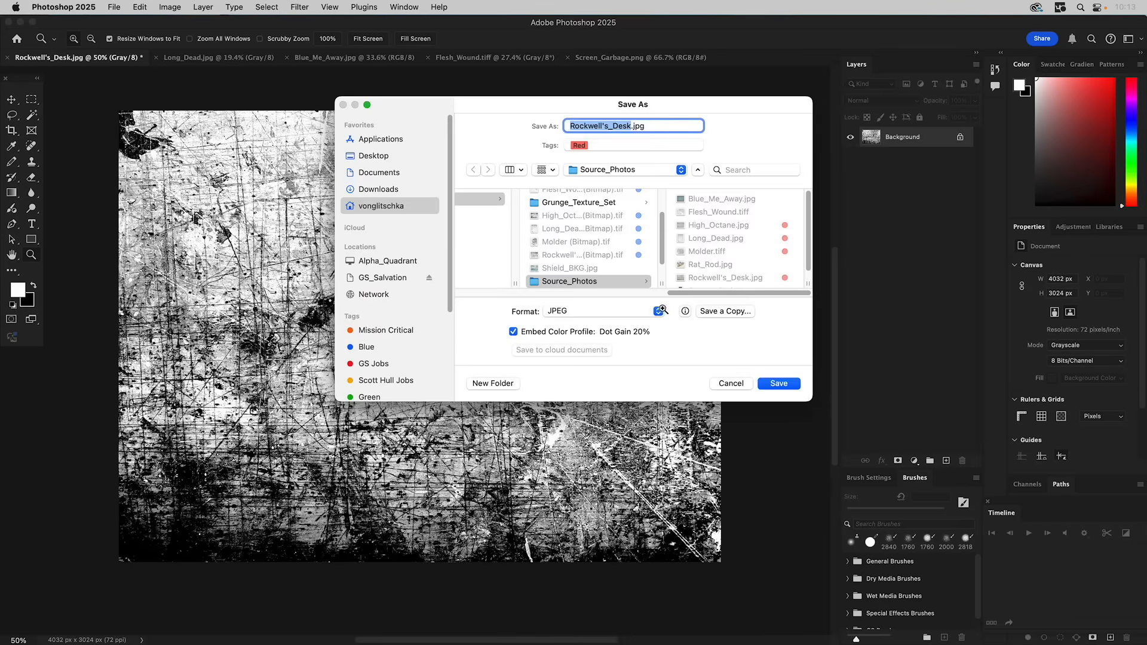
pyautogui.click(724, 311)
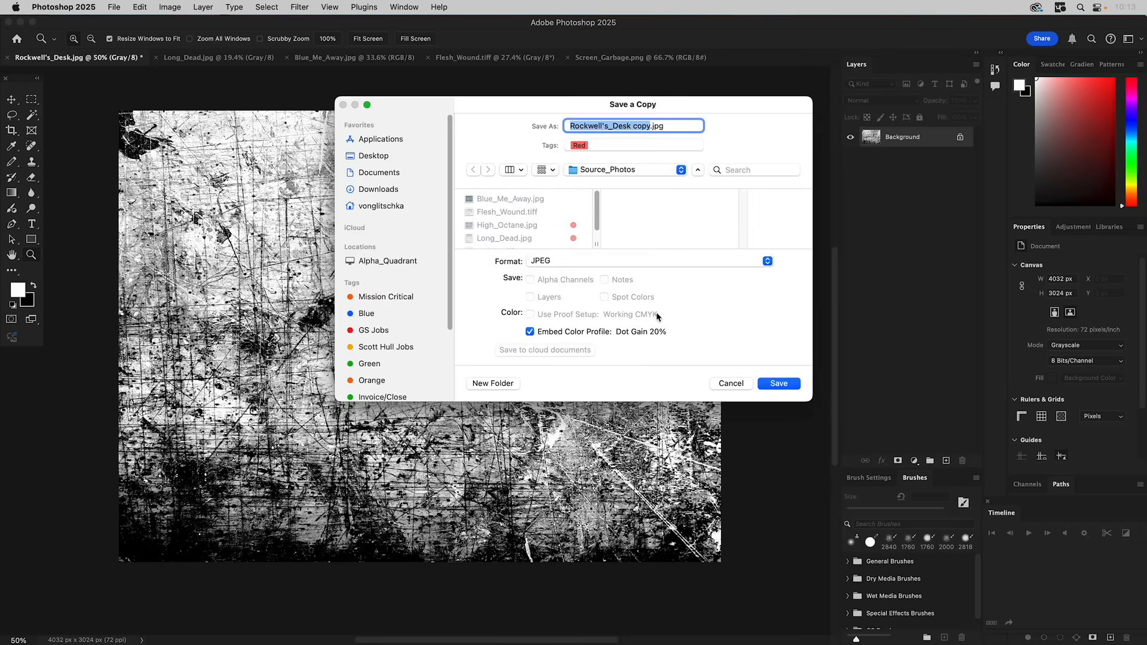
pyautogui.click(555, 261)
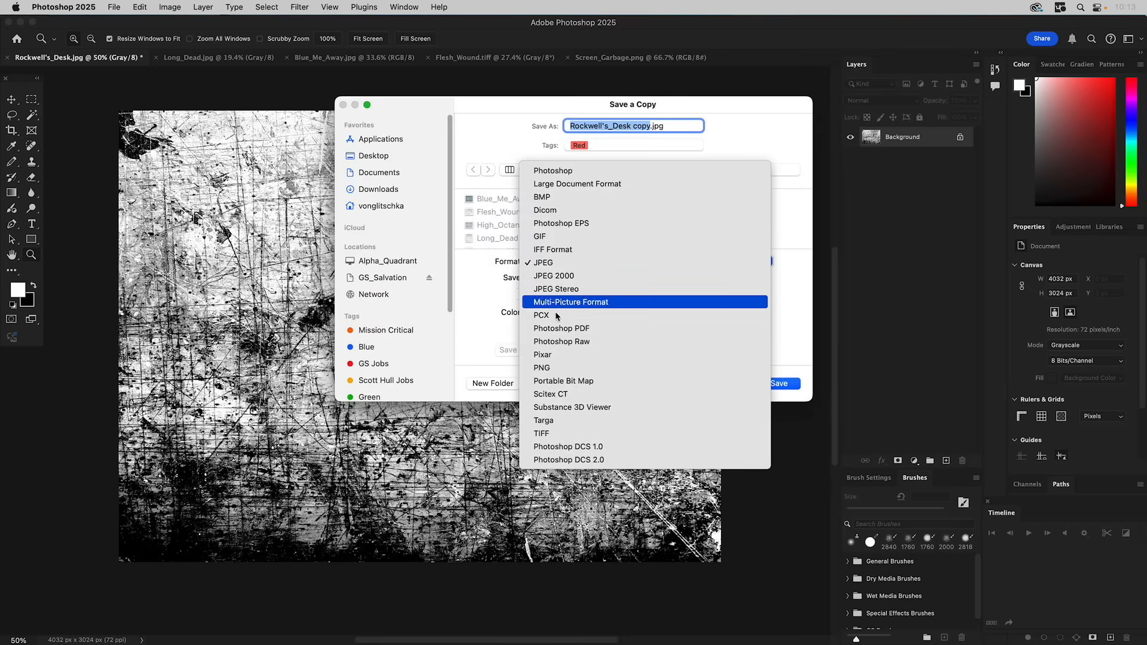
pyautogui.click(552, 432)
pyautogui.doubleClick(644, 125)
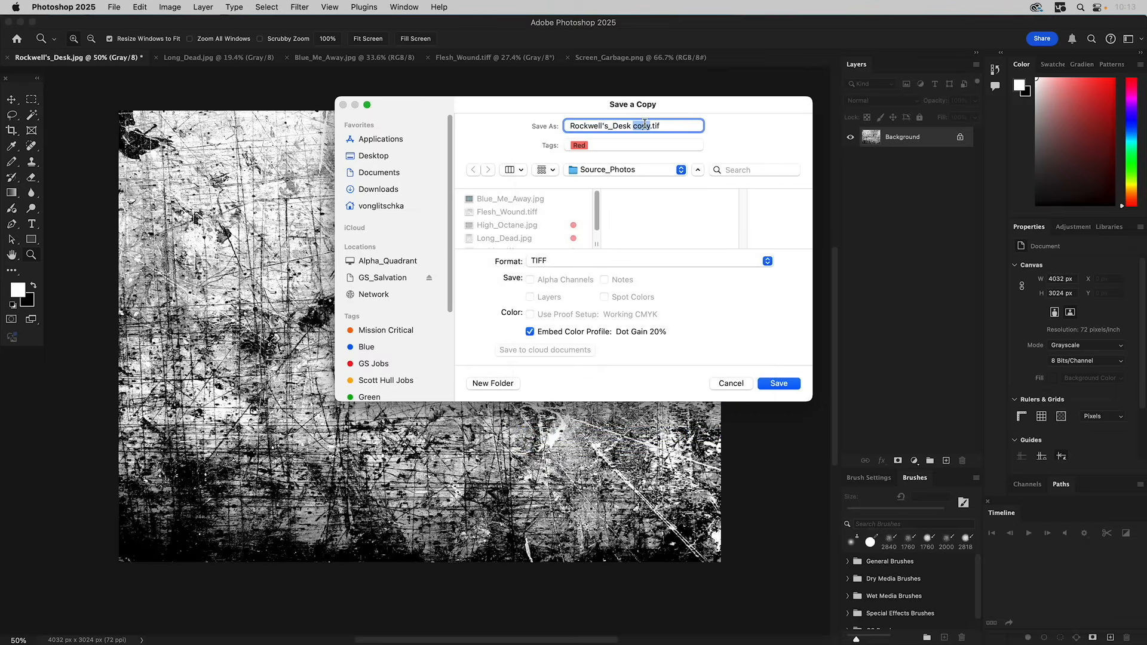
pyautogui.write('(Grayscale)')
pyautogui.click(382, 156)
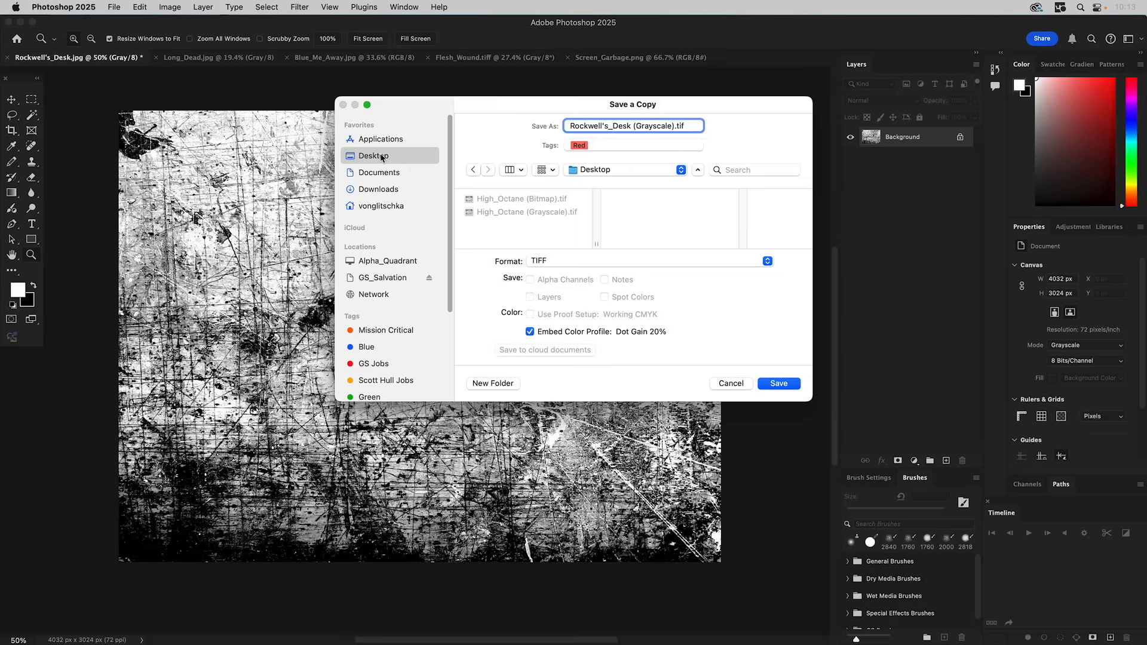
pyautogui.click(779, 384)
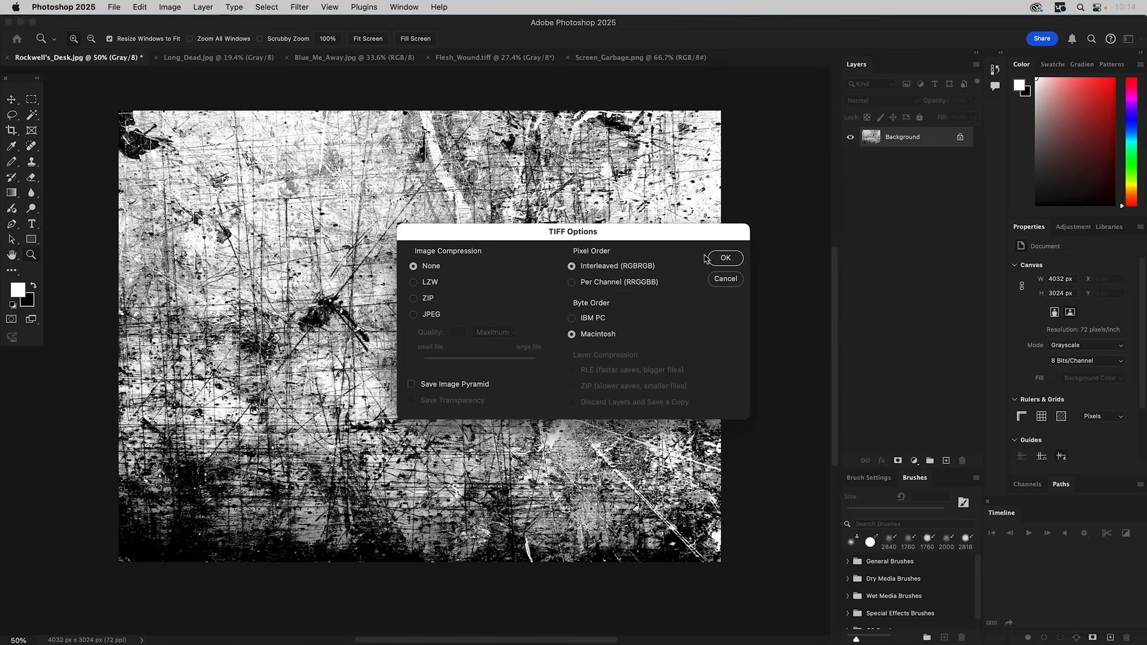
pyautogui.click(726, 259)
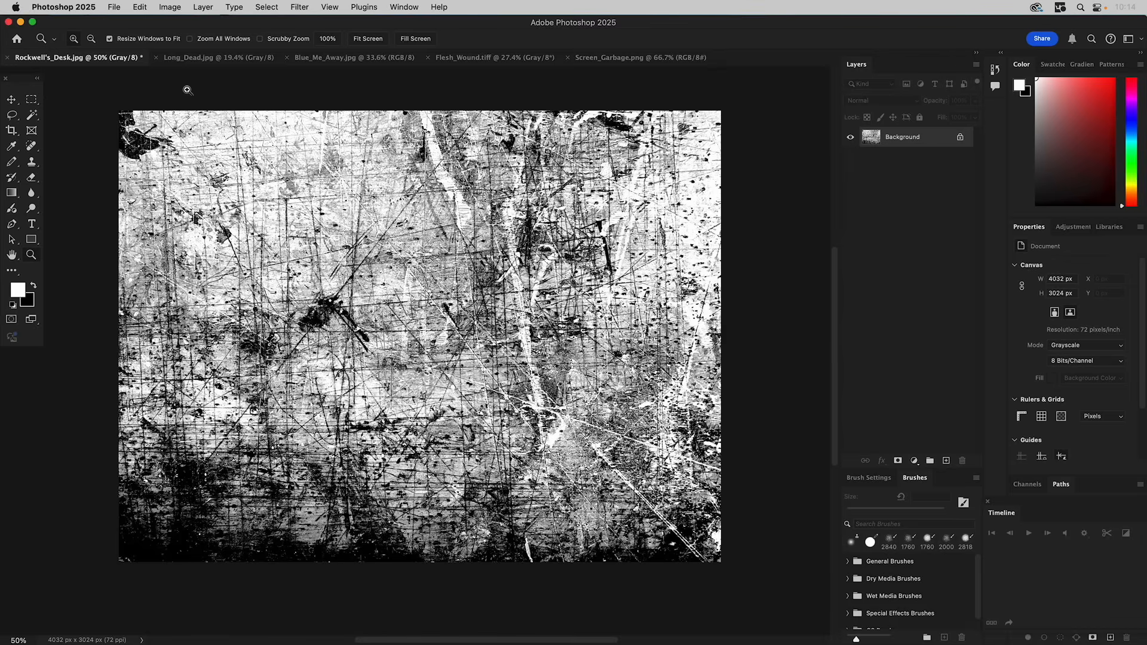
# Step: Close Rockwell's_Desk.jpg without saving its changes and bring up Long_Dead.jpg
pyautogui.click(8, 58)
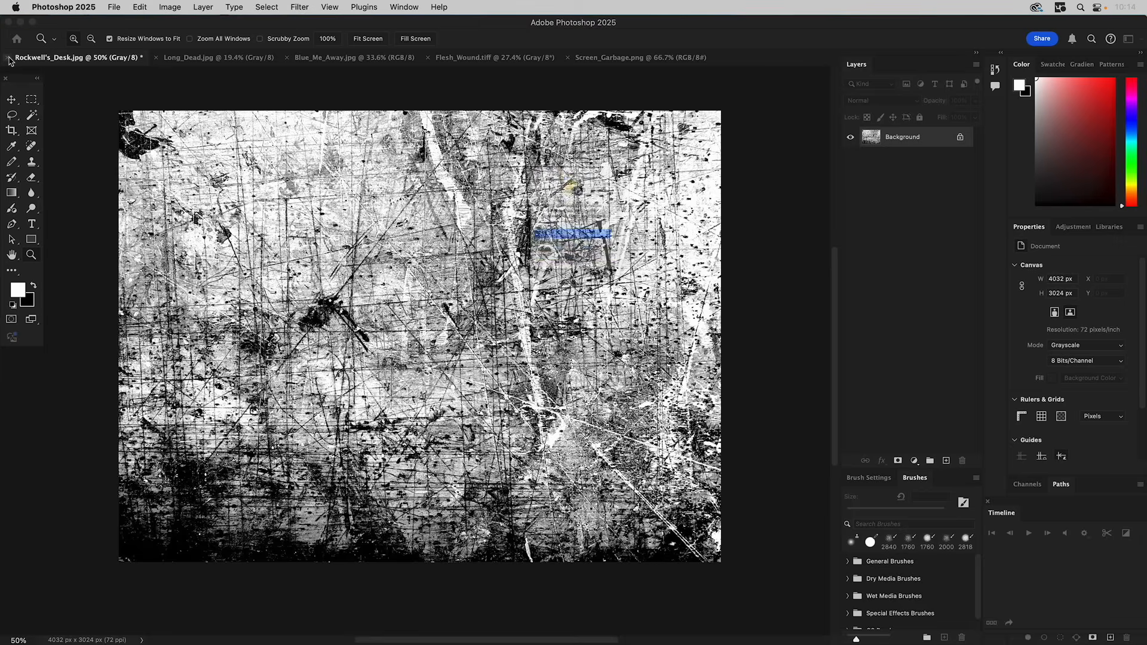
pyautogui.click(574, 266)
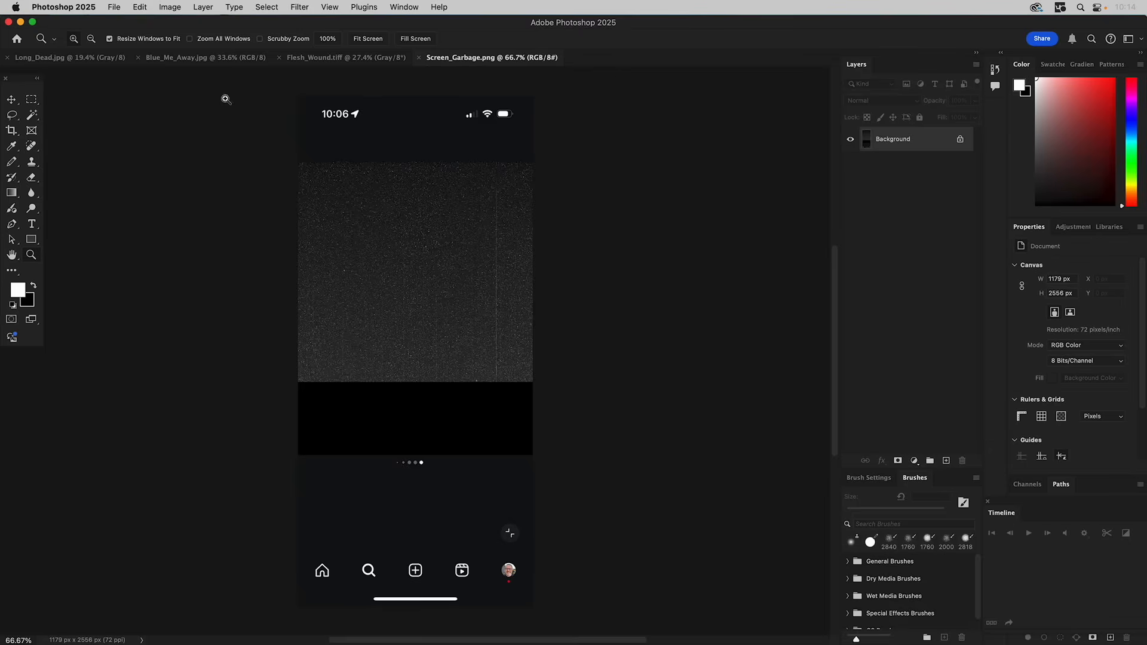
pyautogui.click(66, 59)
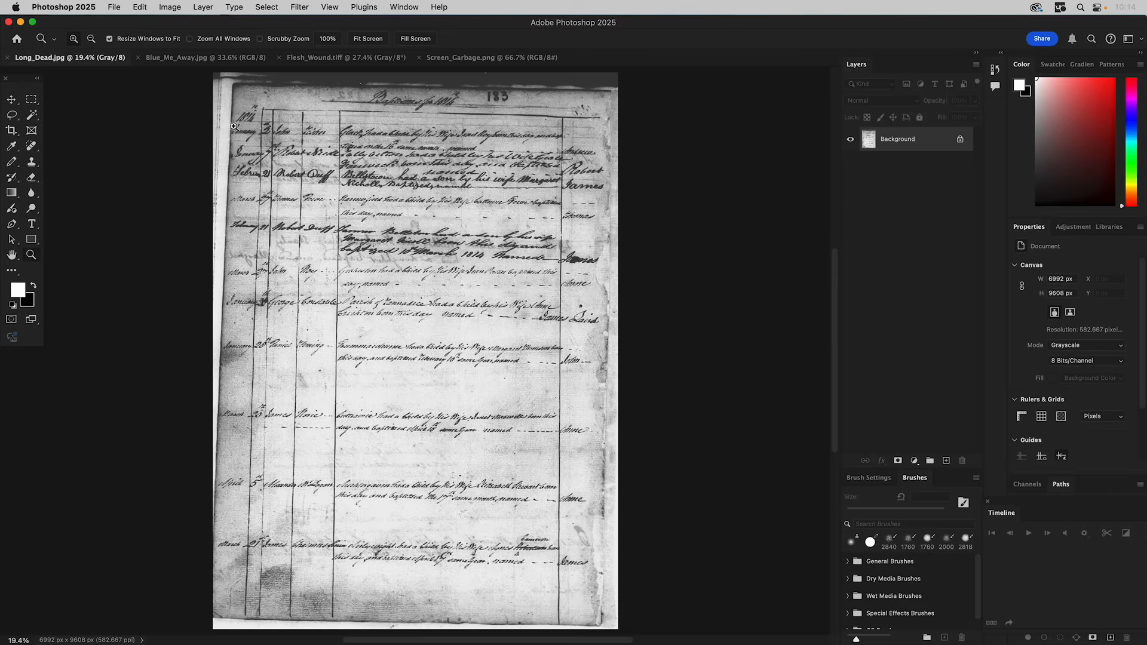
# Step: Inspect the handwriting in Long_Dead.jpg up close and duplicate its Background layer as Background copy
pyautogui.moveTo(226, 106); pyautogui.dragTo(288, 148)
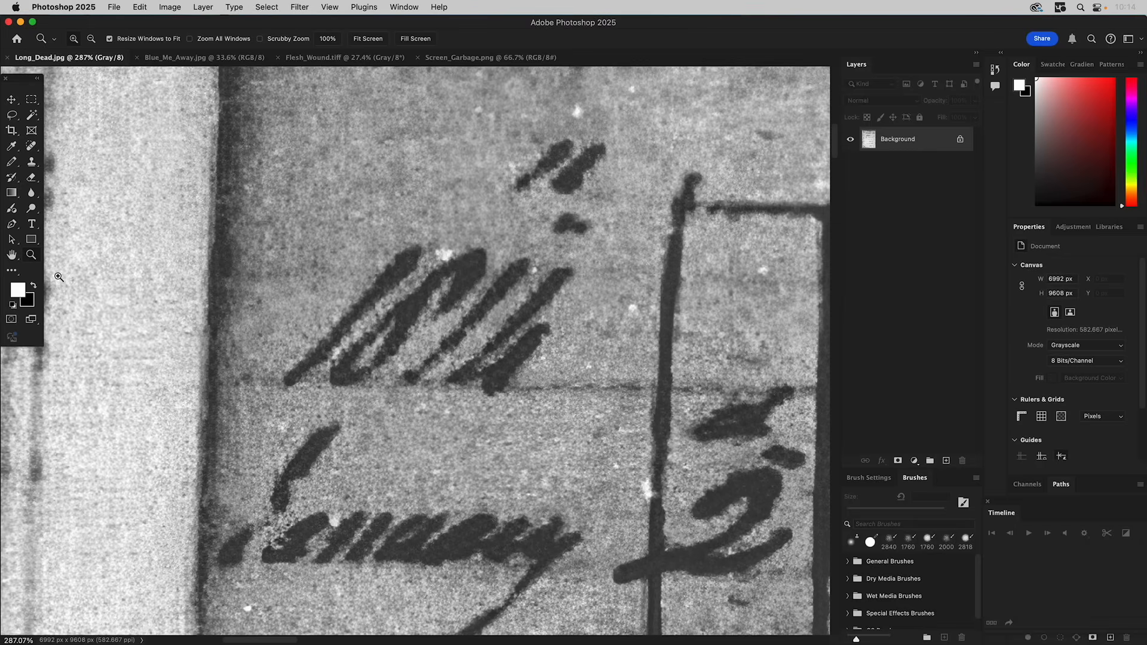
pyautogui.doubleClick(12, 256)
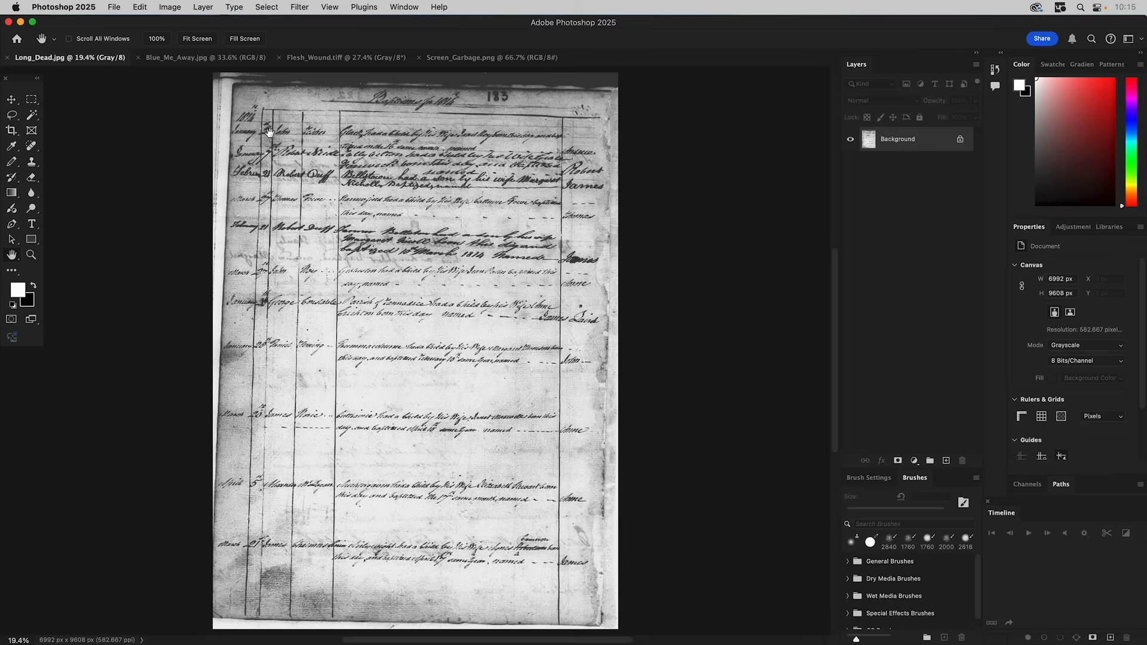
pyautogui.rightClick(901, 135)
pyautogui.click(928, 179)
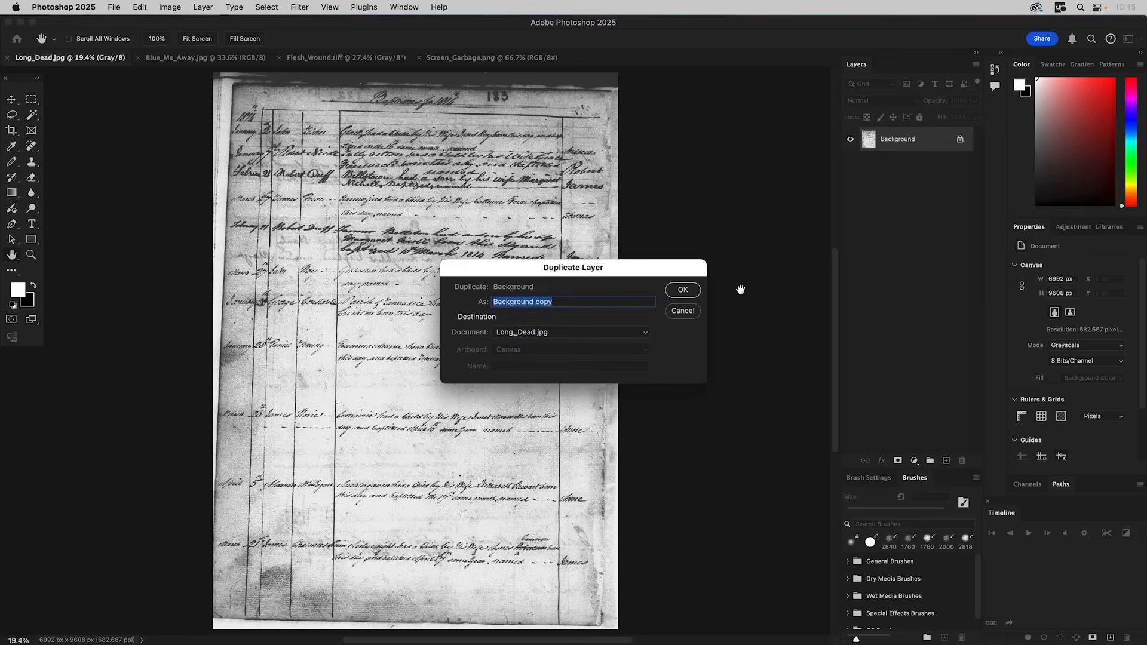
pyautogui.click(681, 289)
# Step: Fill the original Background layer of Long_Dead.jpg with white
pyautogui.click(889, 170)
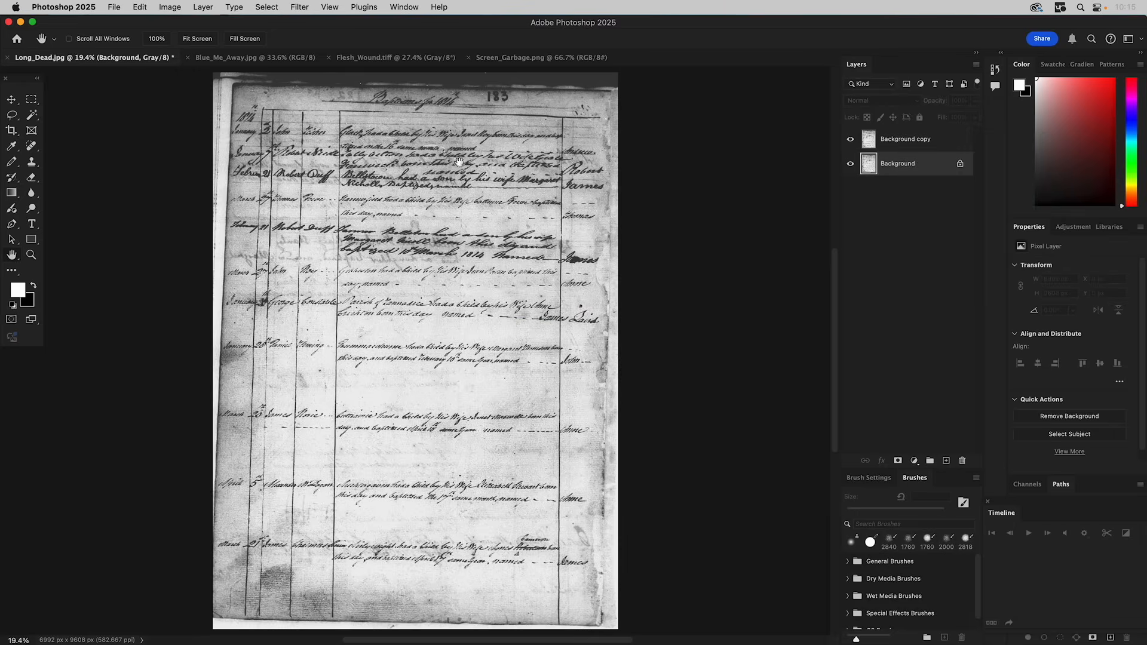
pyautogui.click(140, 6)
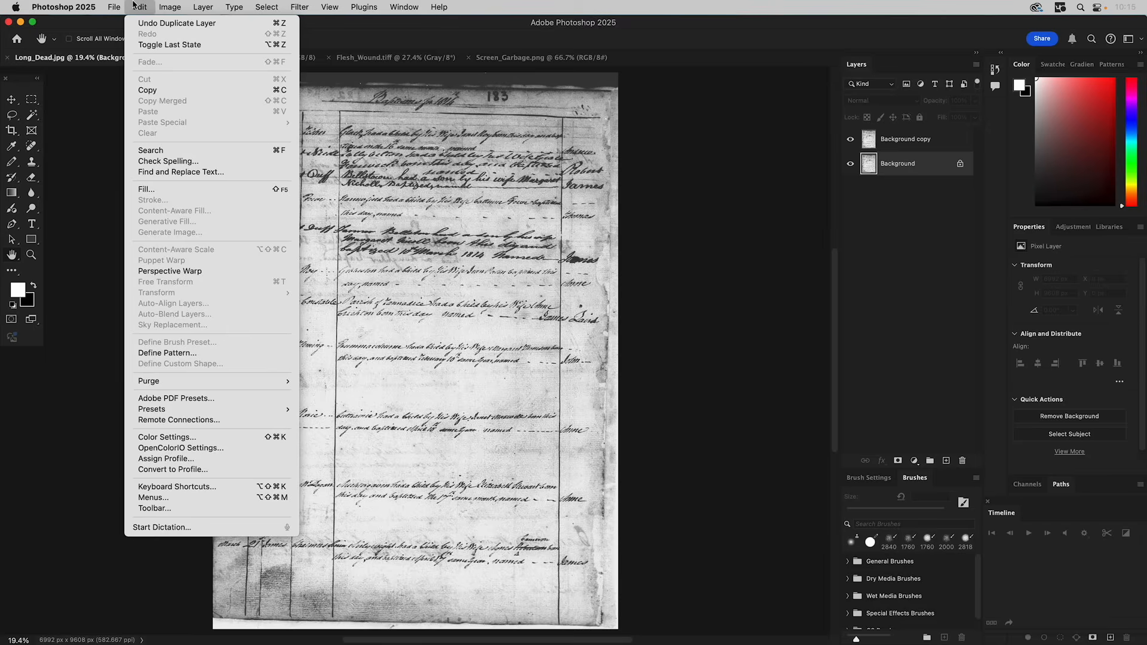
pyautogui.click(160, 189)
pyautogui.click(669, 266)
pyautogui.press('h')
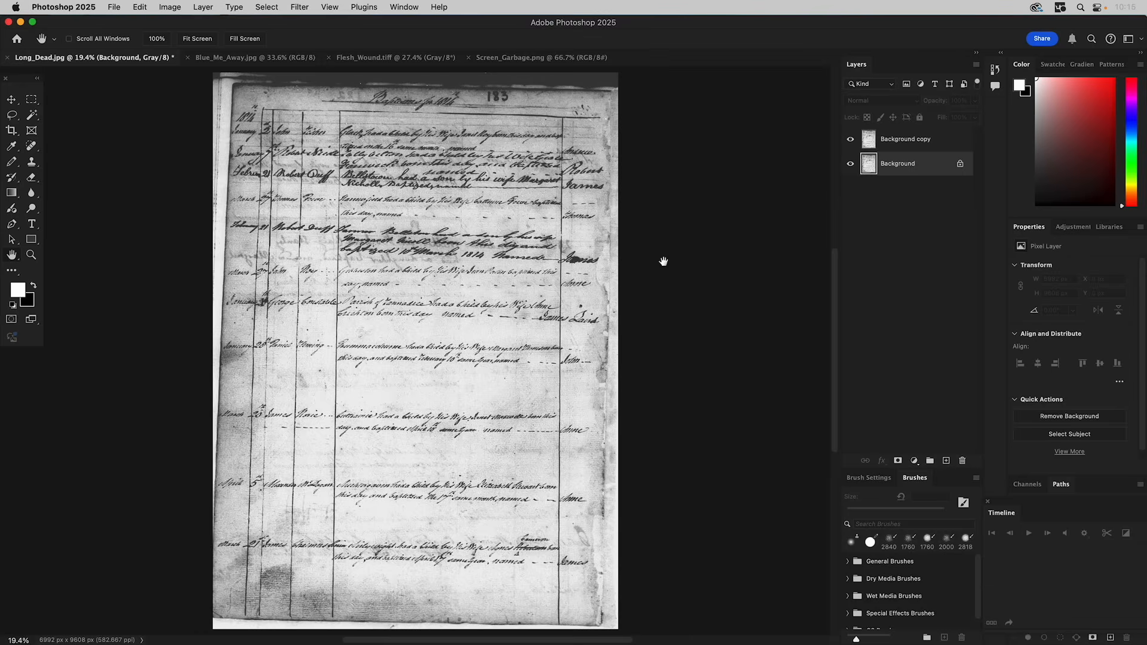
# Step: Apply Levels to the Background copy layer of Long_Dead.jpg with the black input at 57 and the white input at 229
pyautogui.click(902, 147)
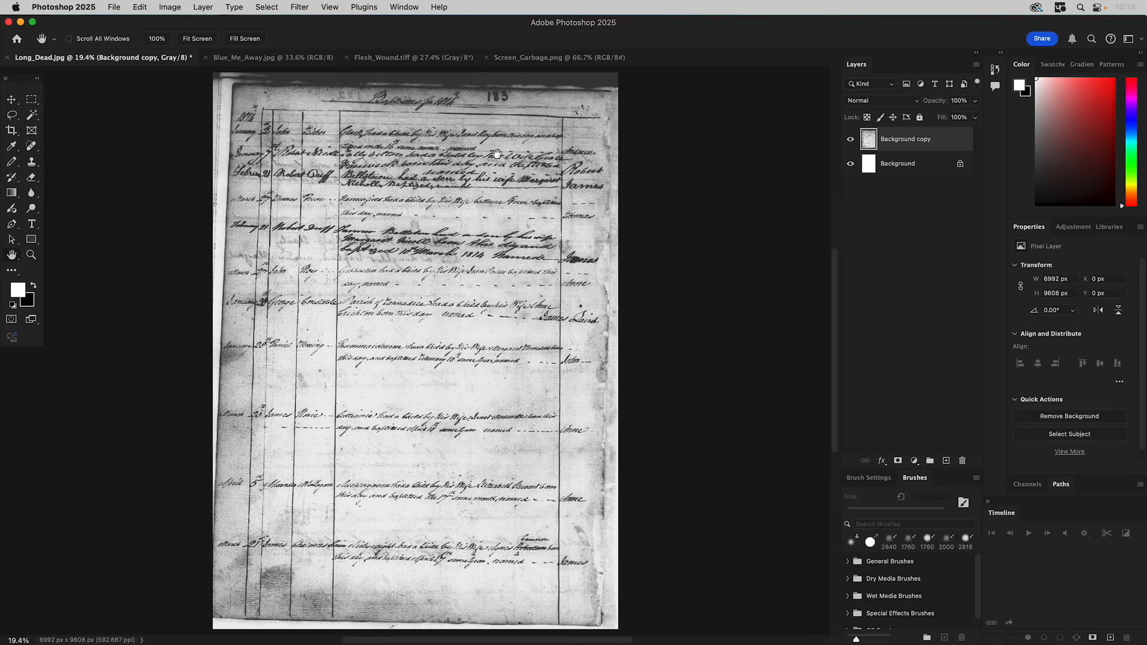
pyautogui.click(177, 7)
pyautogui.moveTo(184, 40)
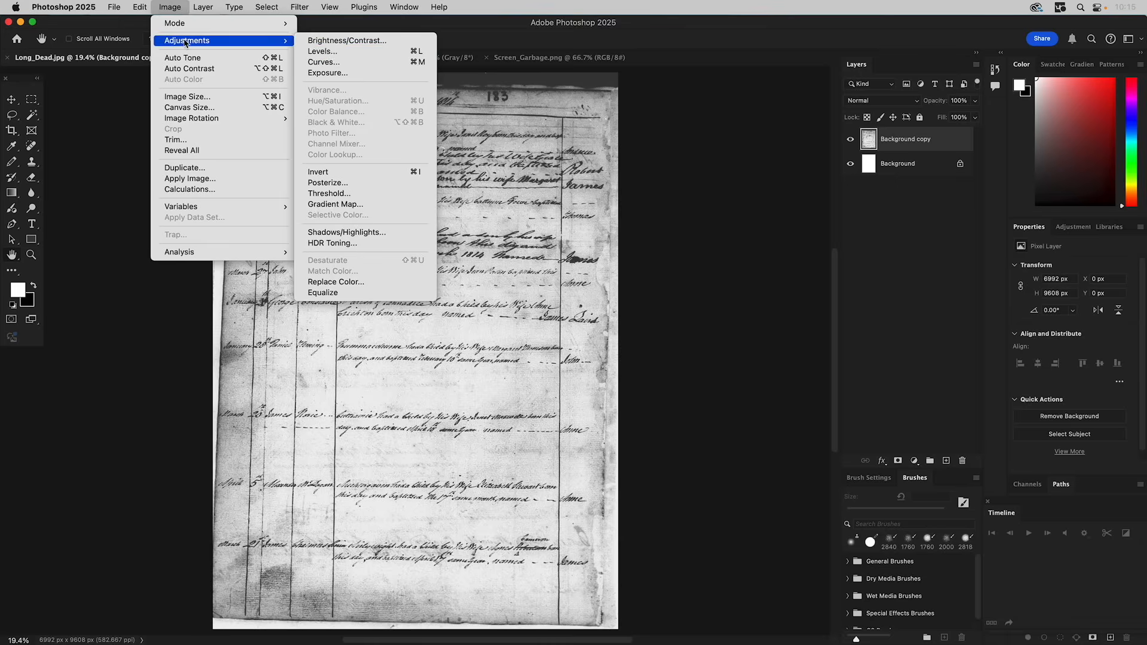
pyautogui.click(345, 54)
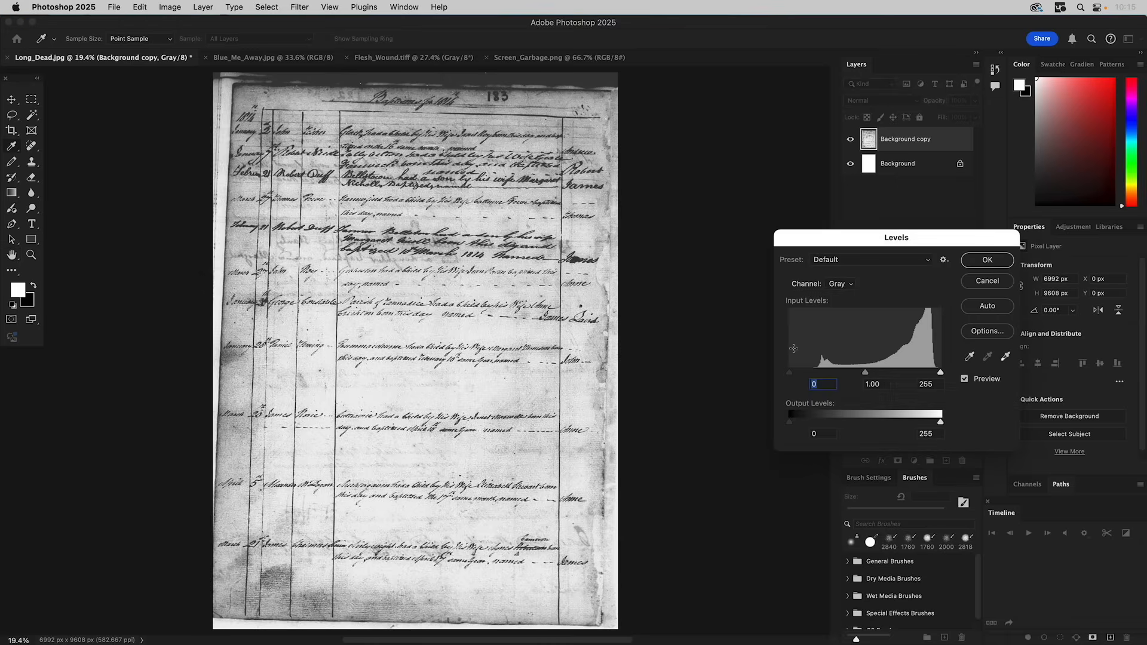
pyautogui.moveTo(795, 374); pyautogui.dragTo(826, 375)
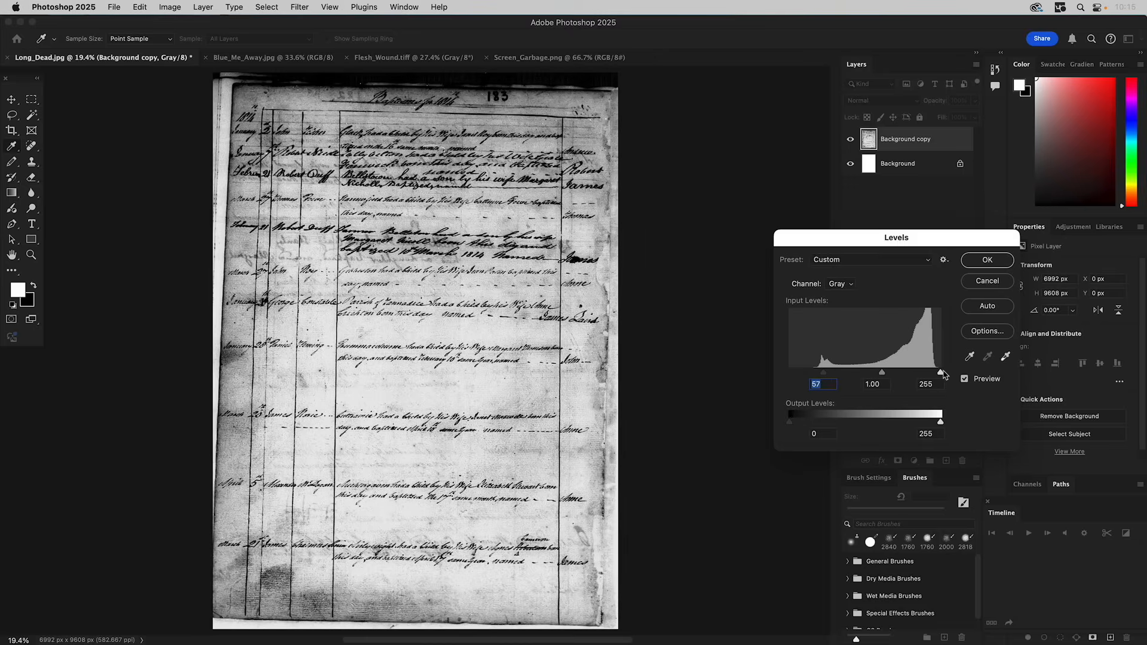
pyautogui.moveTo(941, 374)
pyautogui.mouseDown()
pyautogui.moveTo(864, 372)
pyautogui.moveTo(926, 371)
pyautogui.mouseUp()
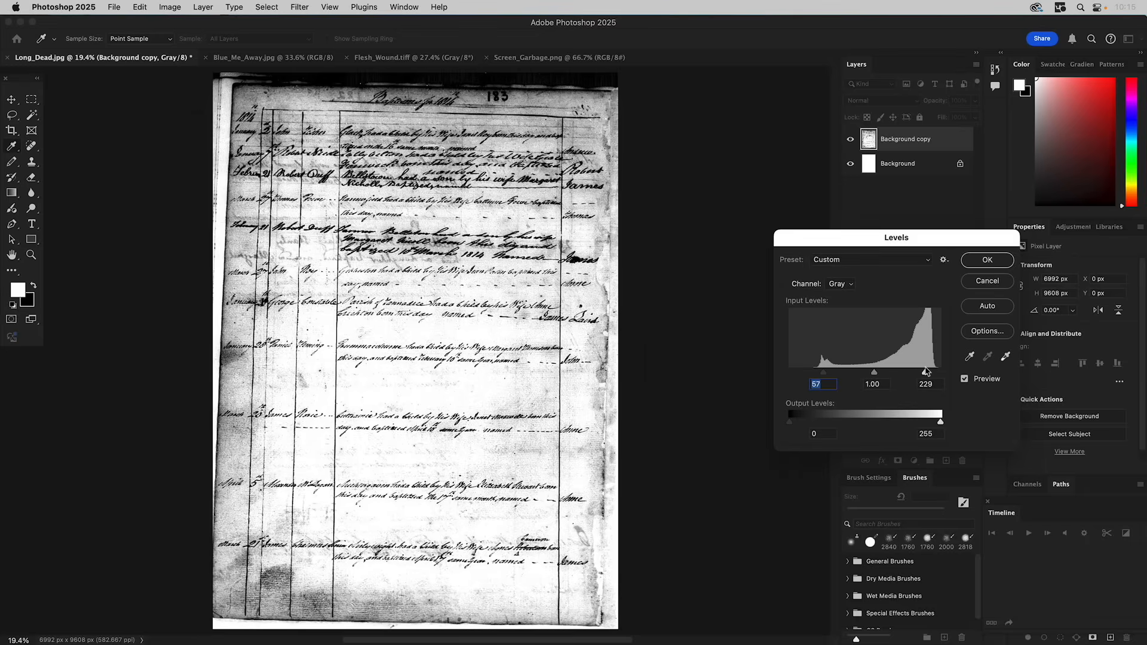
pyautogui.click(926, 371)
pyautogui.click(985, 262)
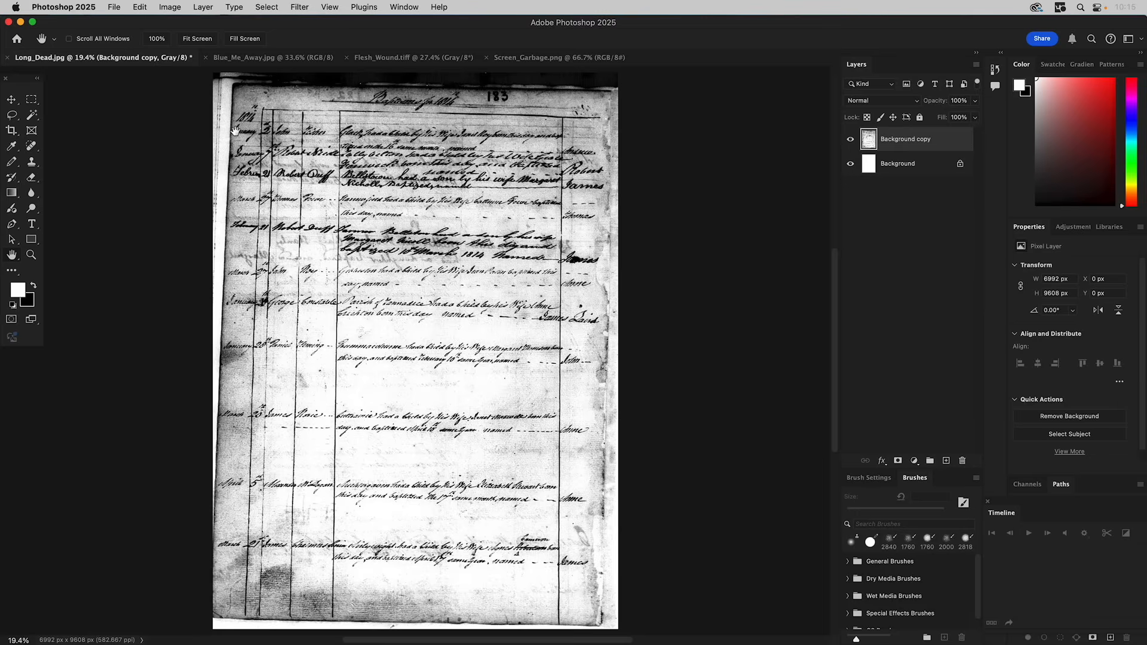
# Step: Look over Blue_Me_Away.jpg and Flesh_Wound.tiff, and bring up Screen_Garbage.png
pyautogui.press('v')
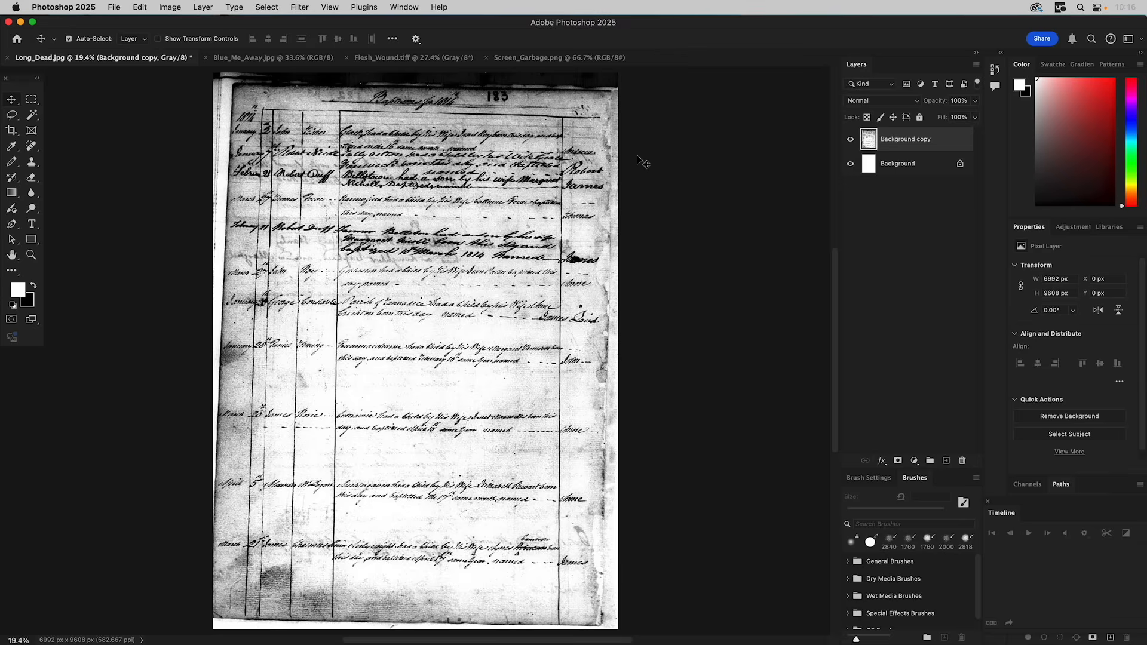
pyautogui.click(263, 60)
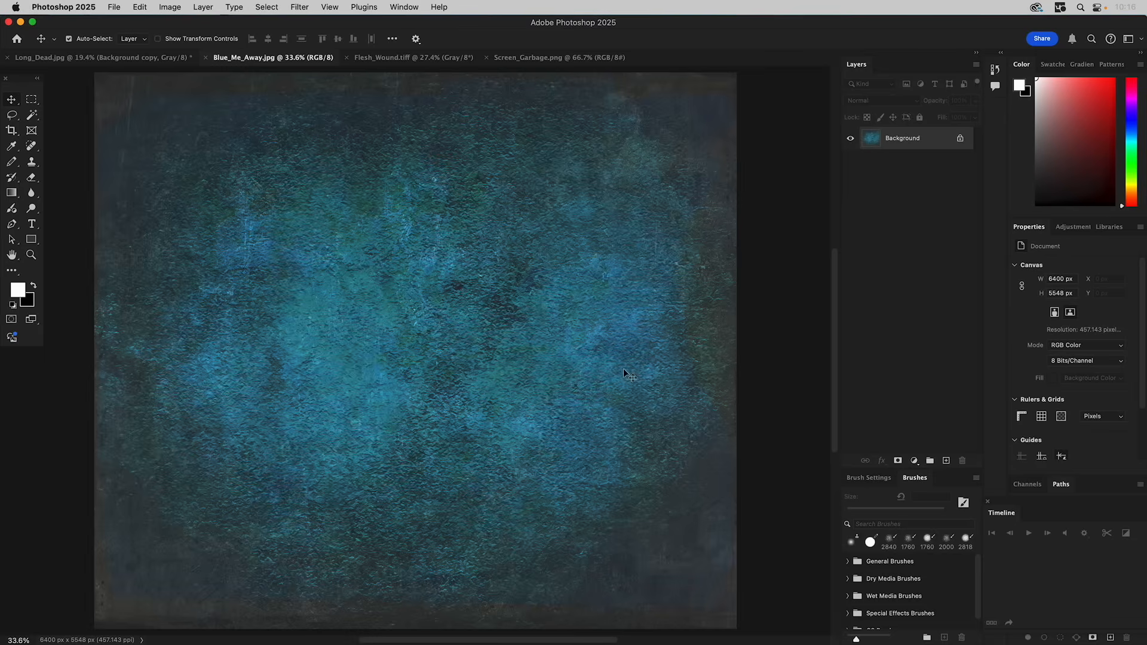
pyautogui.click(385, 61)
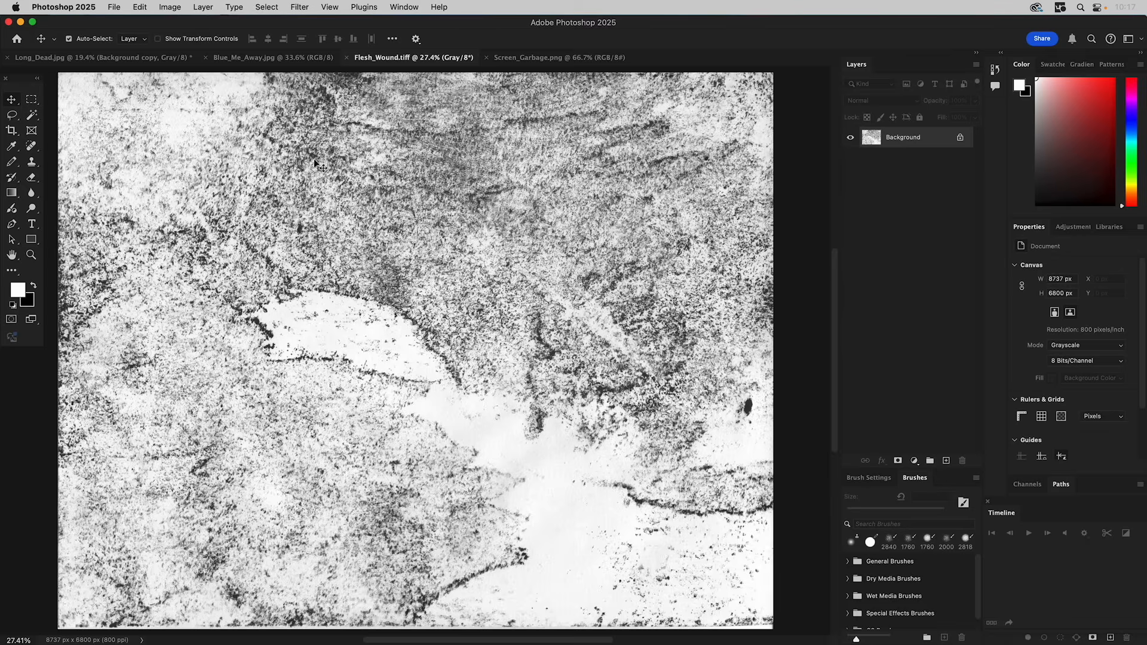
pyautogui.click(521, 58)
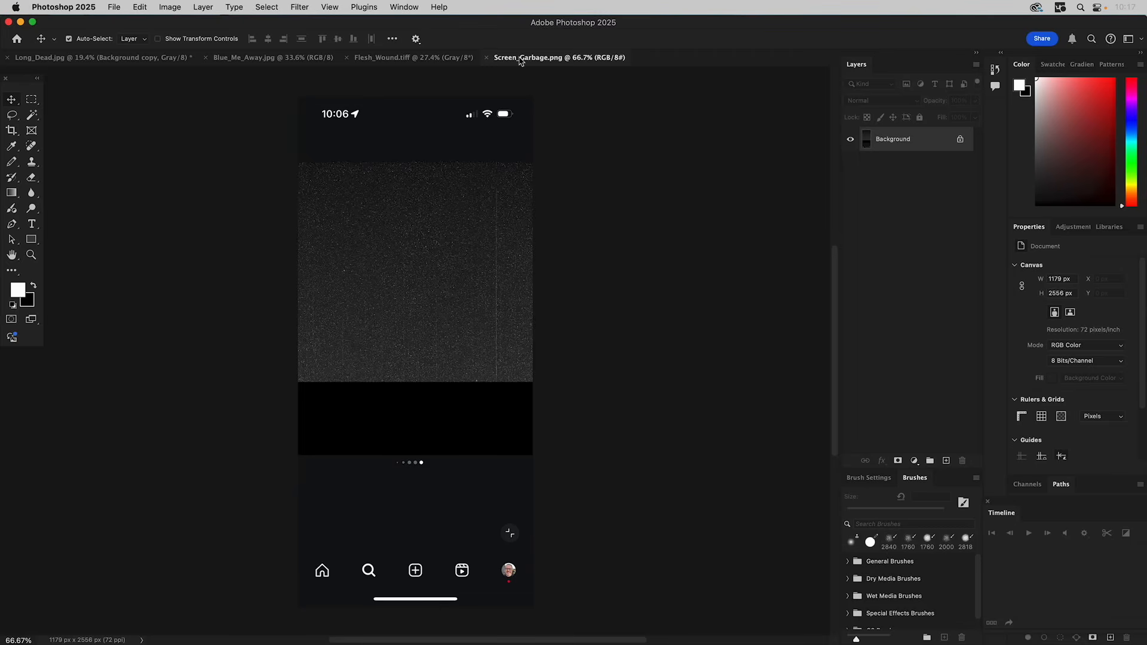
# Step: Crop Screen_Garbage.png to the speckled gray rectangle of the phone screenshot and clear the selection
pyautogui.click(32, 99)
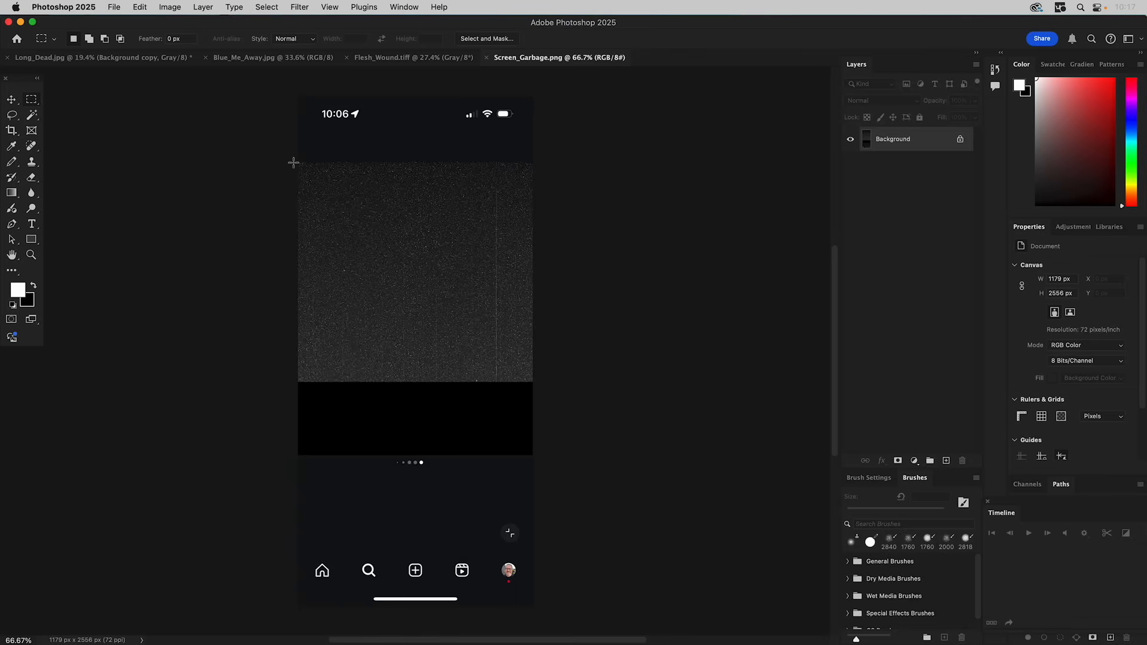
pyautogui.moveTo(292, 162); pyautogui.dragTo(549, 380)
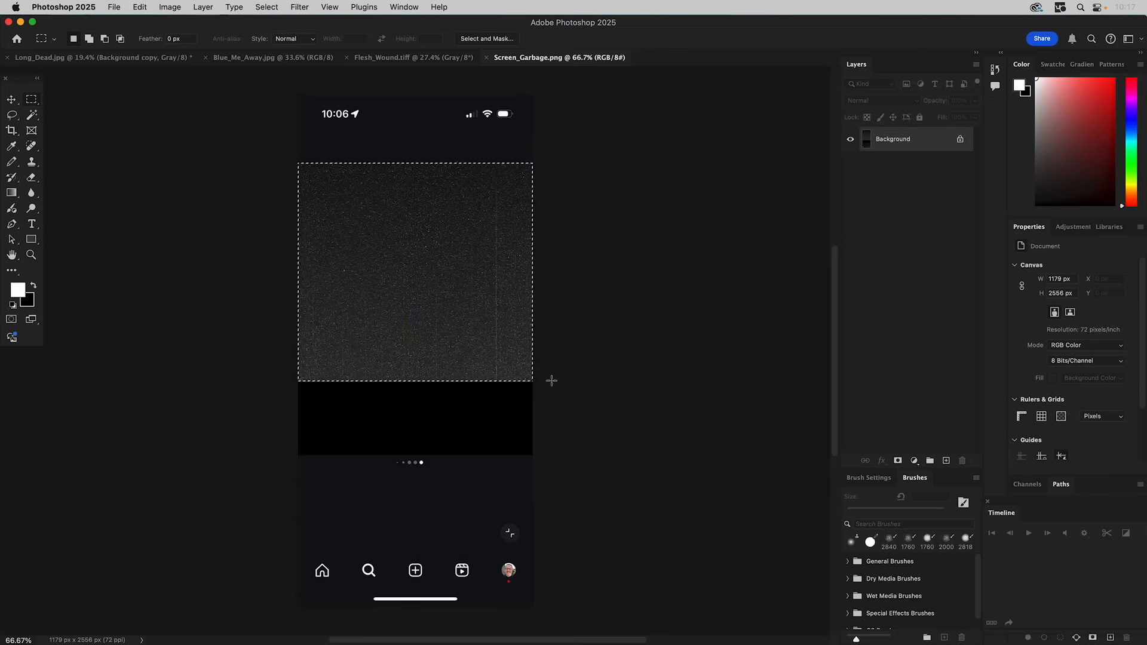
pyautogui.click(161, 6)
pyautogui.click(190, 129)
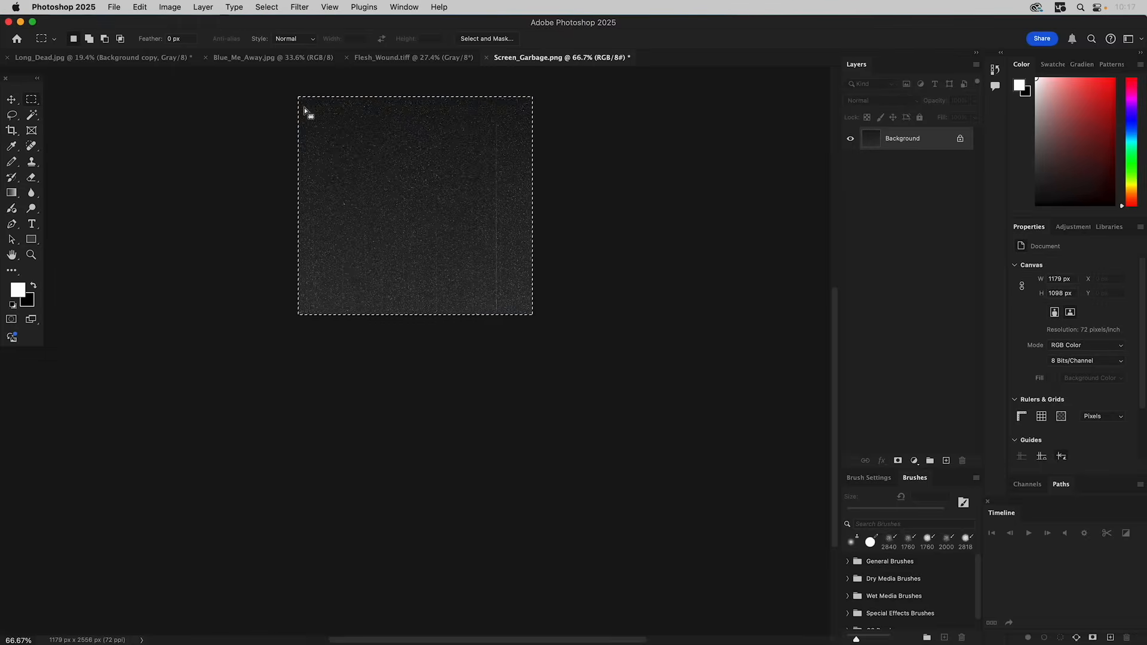
pyautogui.doubleClick(12, 256)
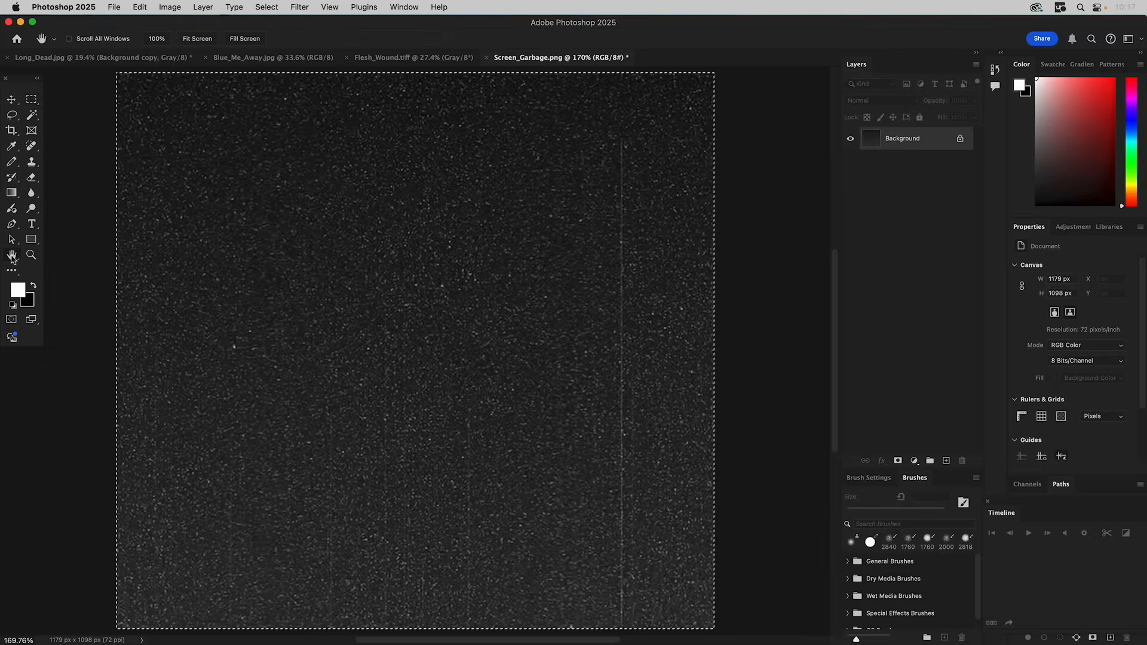
pyautogui.click(35, 105)
pyautogui.press('super+d')
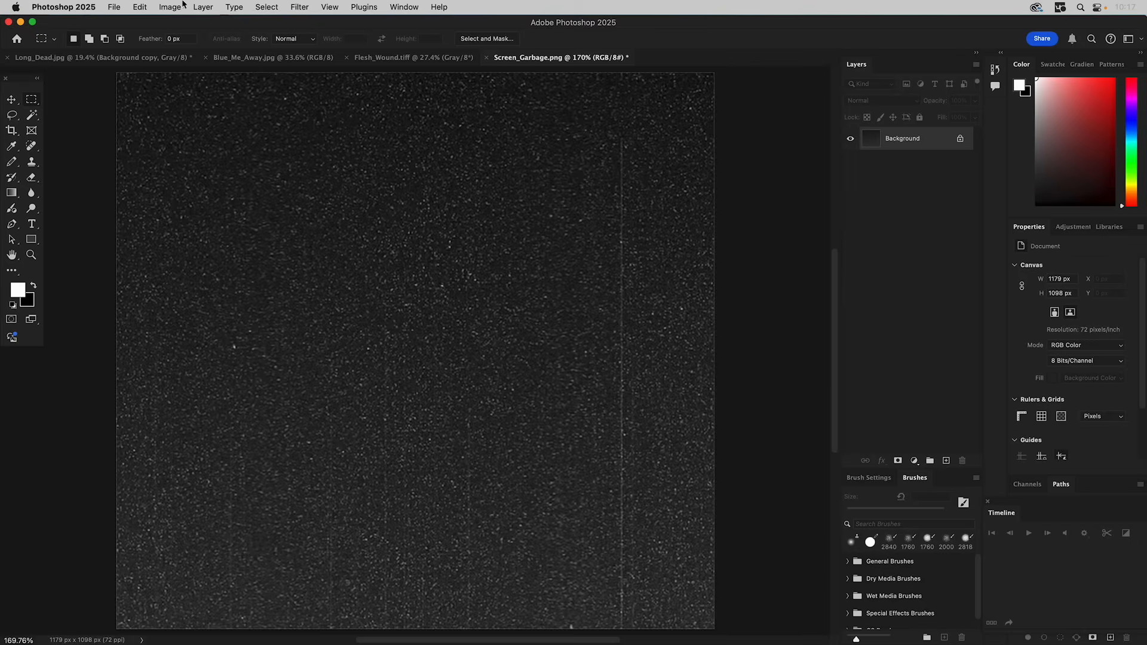
# Step: Sharpen the cropped speckle image with the basic Sharpen filter
pyautogui.click(297, 6)
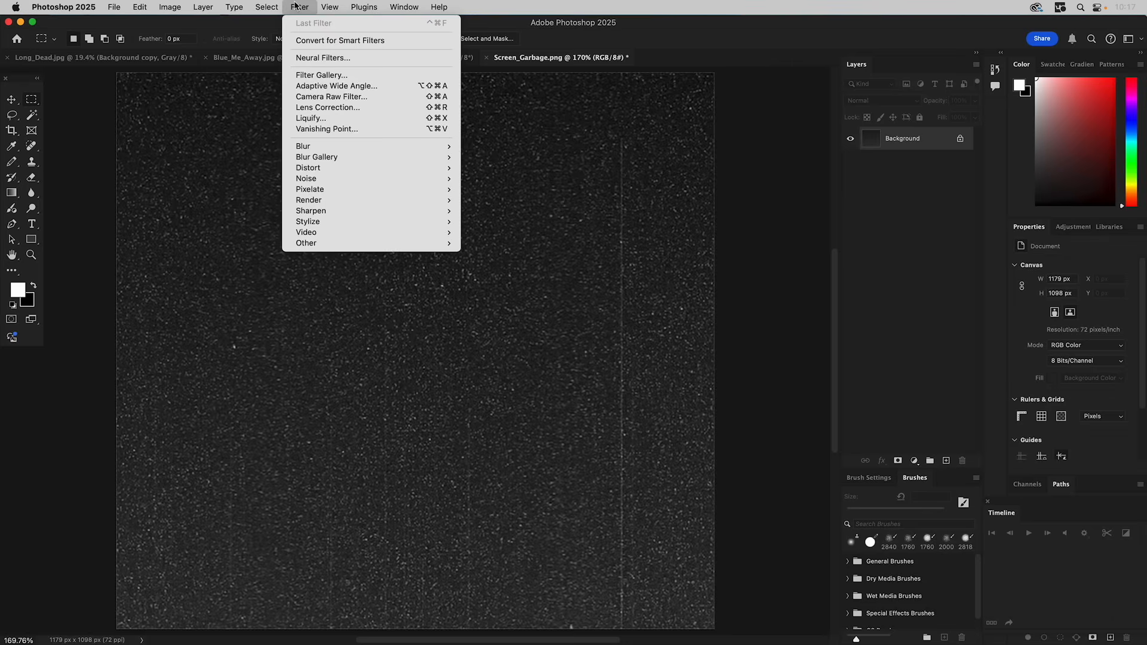
pyautogui.moveTo(321, 211)
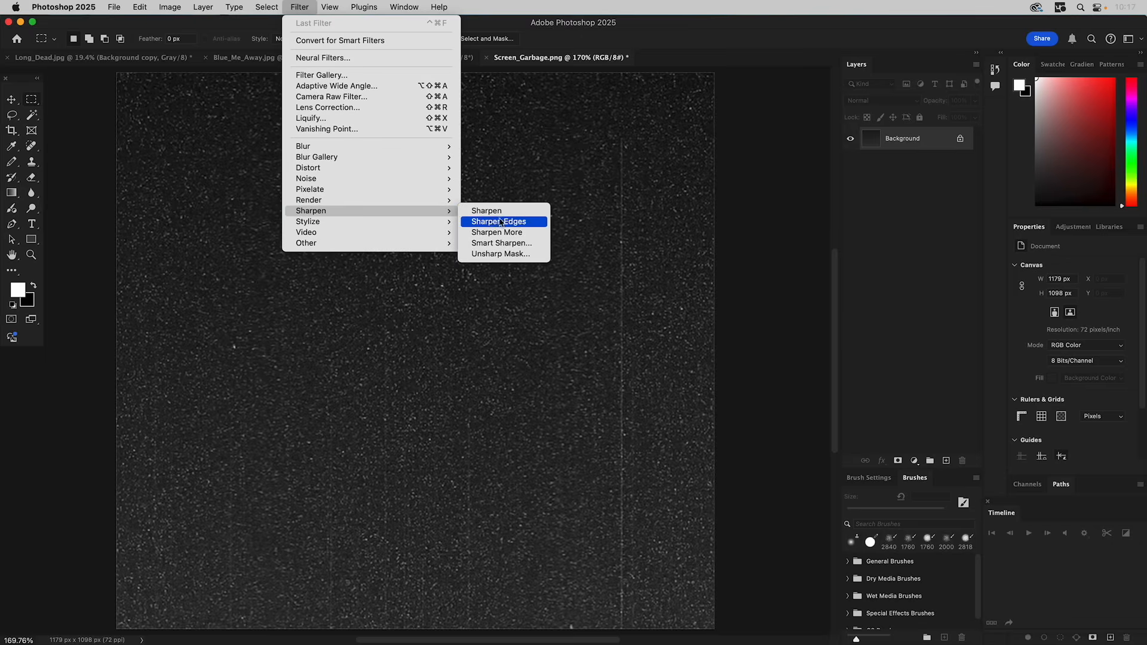
pyautogui.click(496, 212)
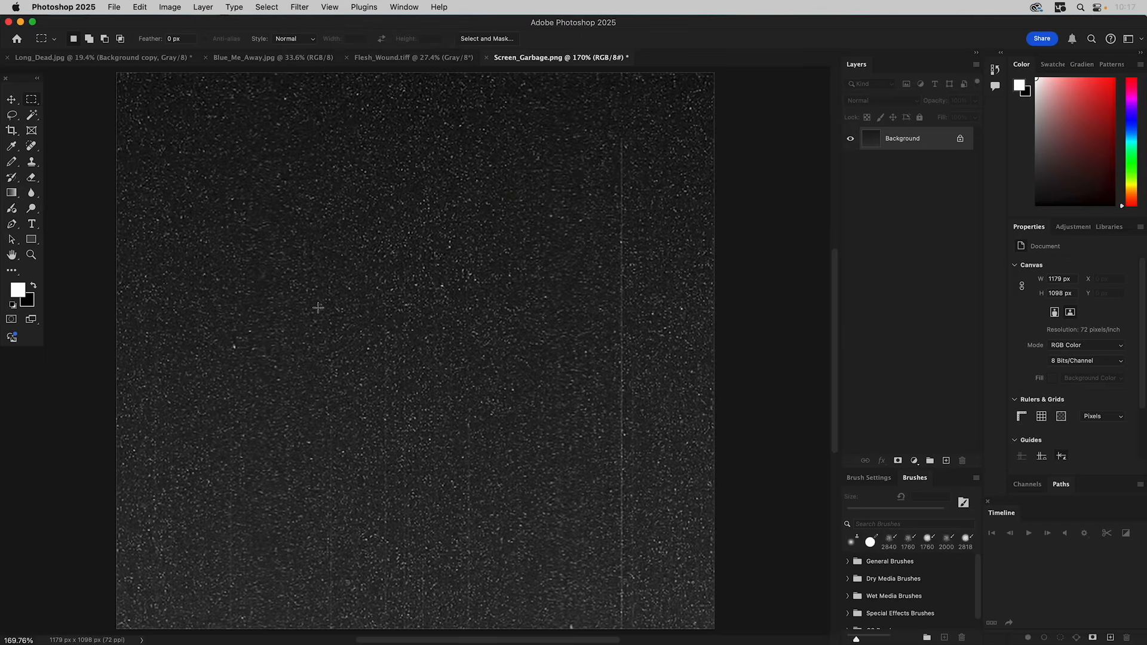
# Step: Apply Levels to Screen_Garbage.png with the black input at 62 and a lowered white input
pyautogui.click(170, 6)
pyautogui.moveTo(187, 41)
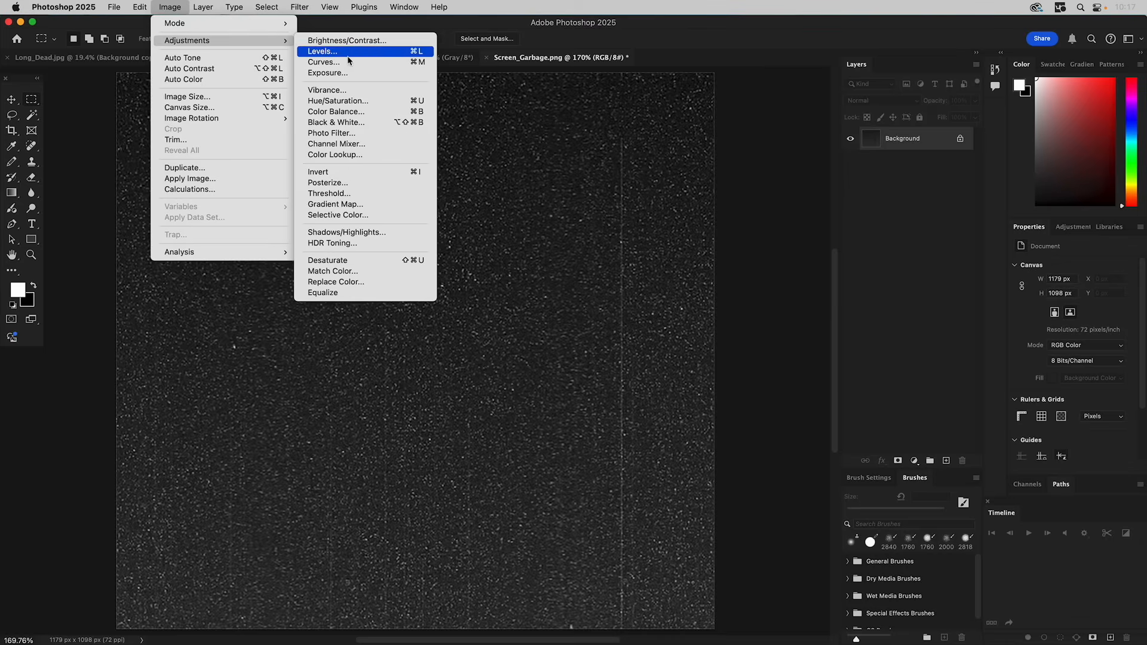
pyautogui.click(348, 54)
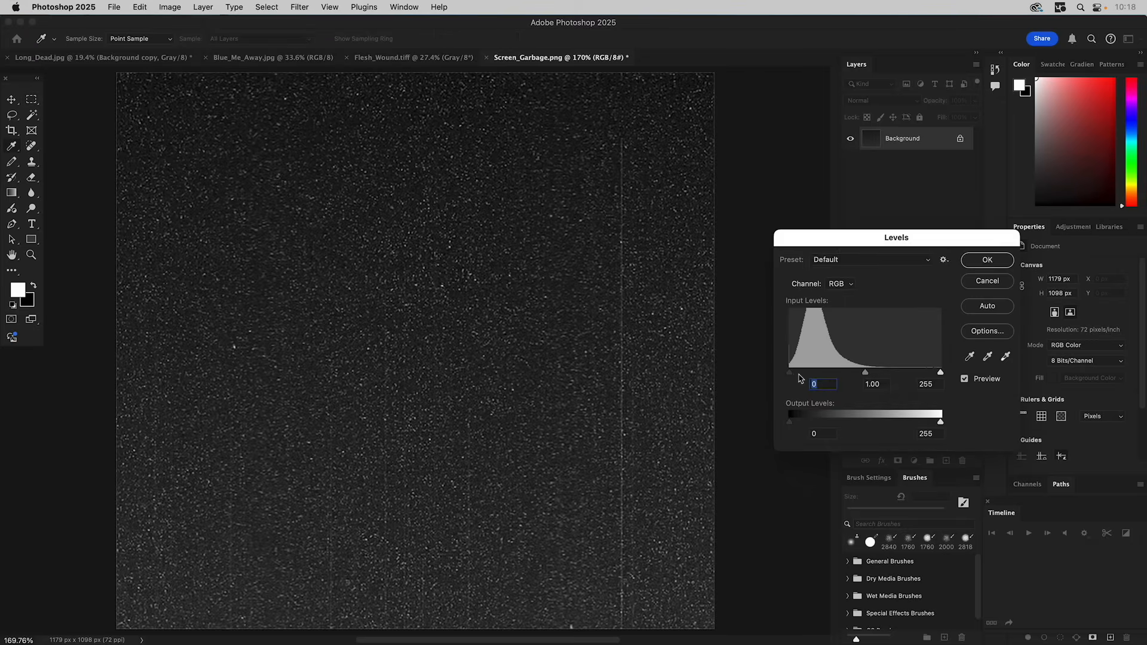
pyautogui.moveTo(789, 374); pyautogui.dragTo(826, 379)
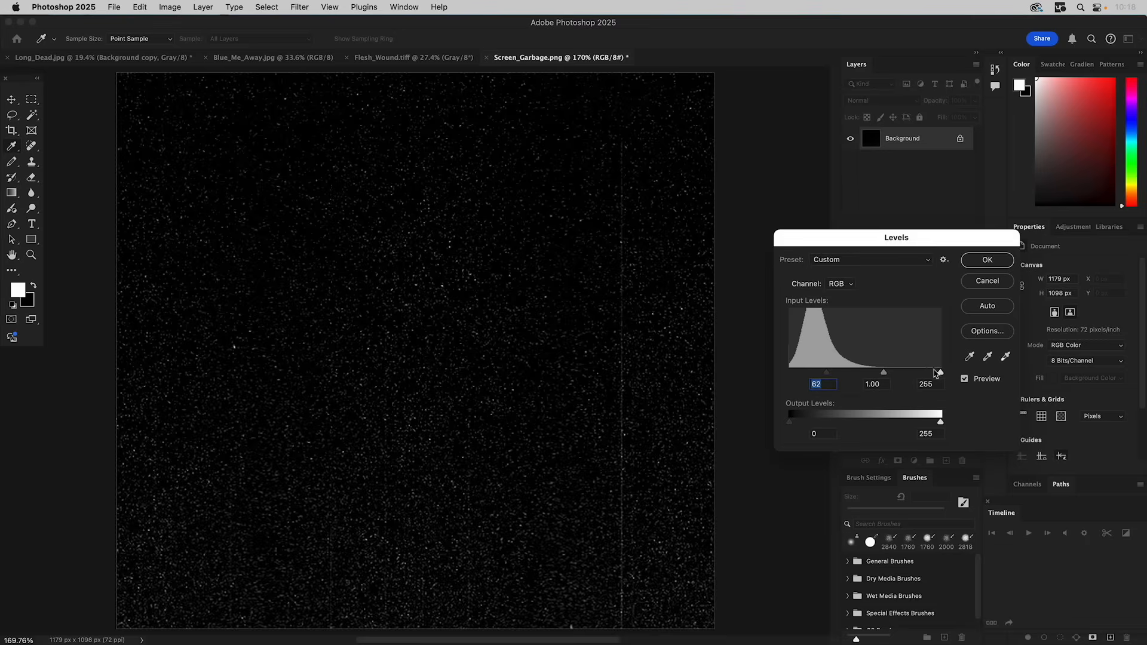
pyautogui.moveTo(940, 373); pyautogui.dragTo(913, 376)
pyautogui.click(987, 261)
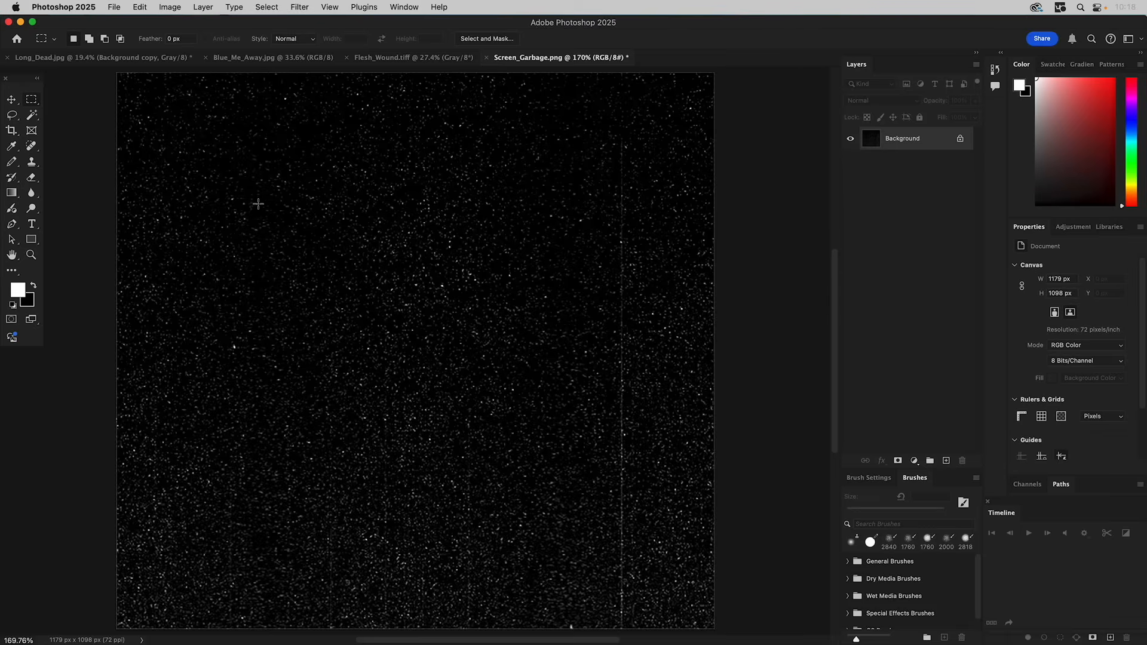
# Step: Invert the image so the speckles are dark on white
pyautogui.click(269, 7)
pyautogui.moveTo(245, 6)
pyautogui.moveTo(179, 7)
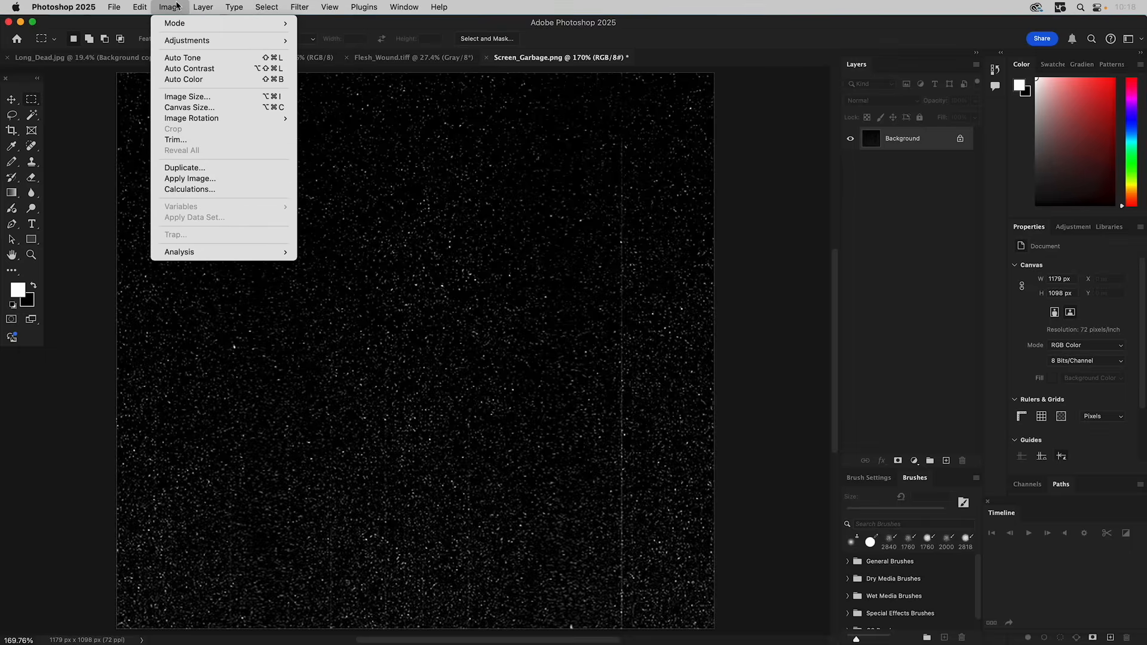
pyautogui.moveTo(191, 41)
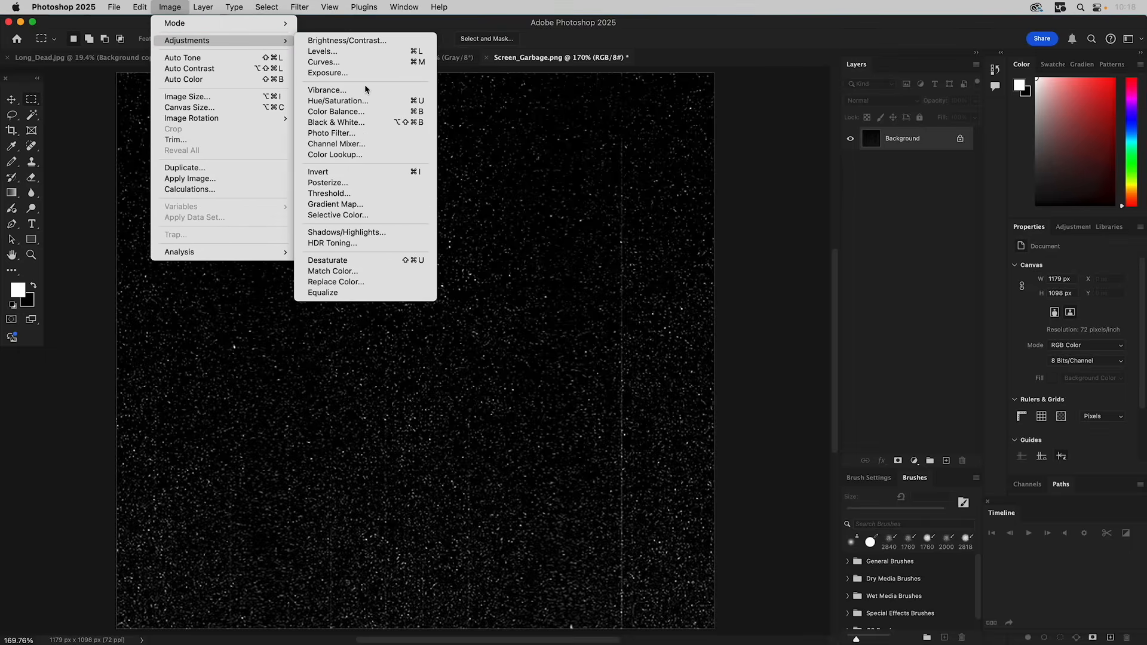
pyautogui.click(351, 172)
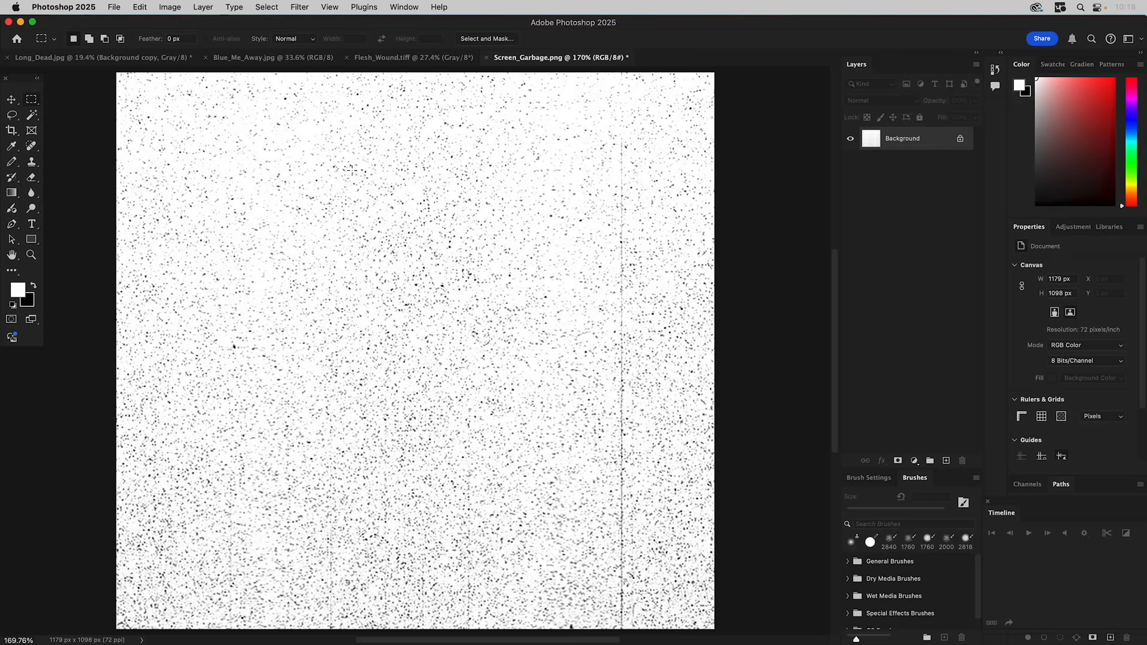
# Step: Apply Levels to the inverted speckle image with the black input at 157
pyautogui.click(170, 7)
pyautogui.moveTo(232, 46)
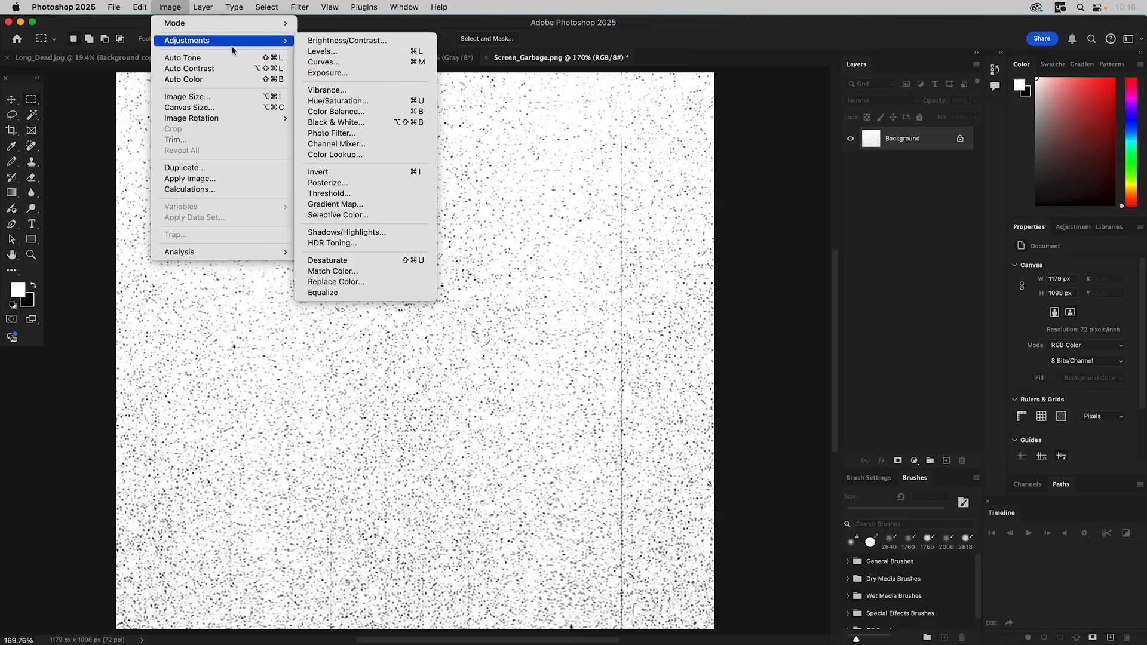
pyautogui.click(326, 51)
pyautogui.moveTo(789, 374); pyautogui.dragTo(884, 386)
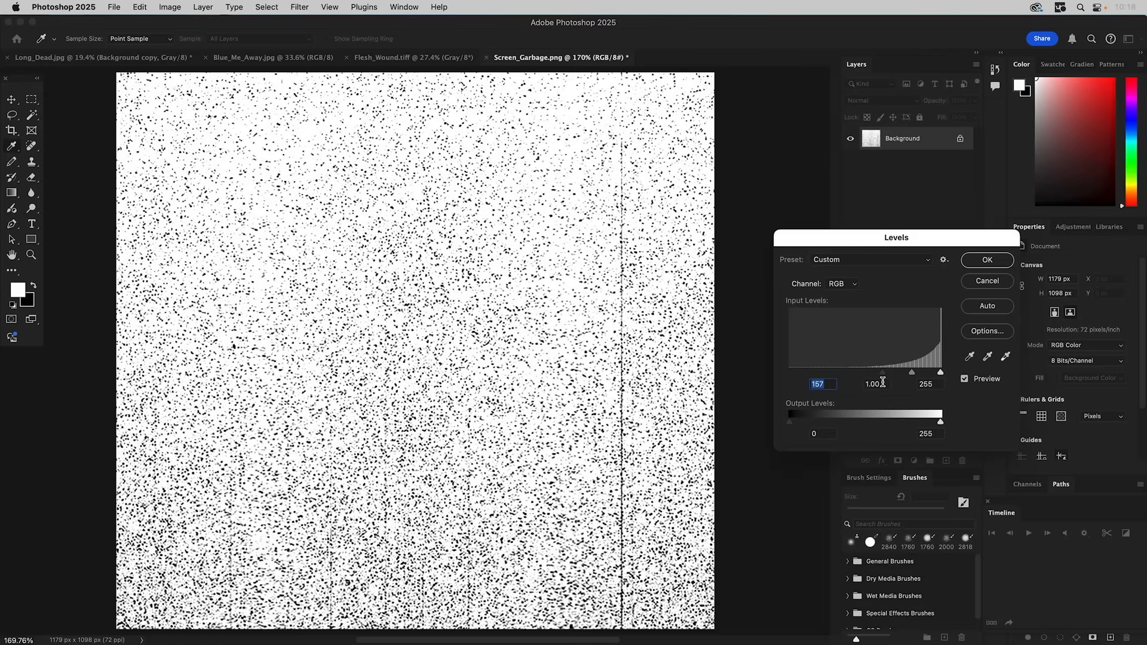
pyautogui.click(988, 264)
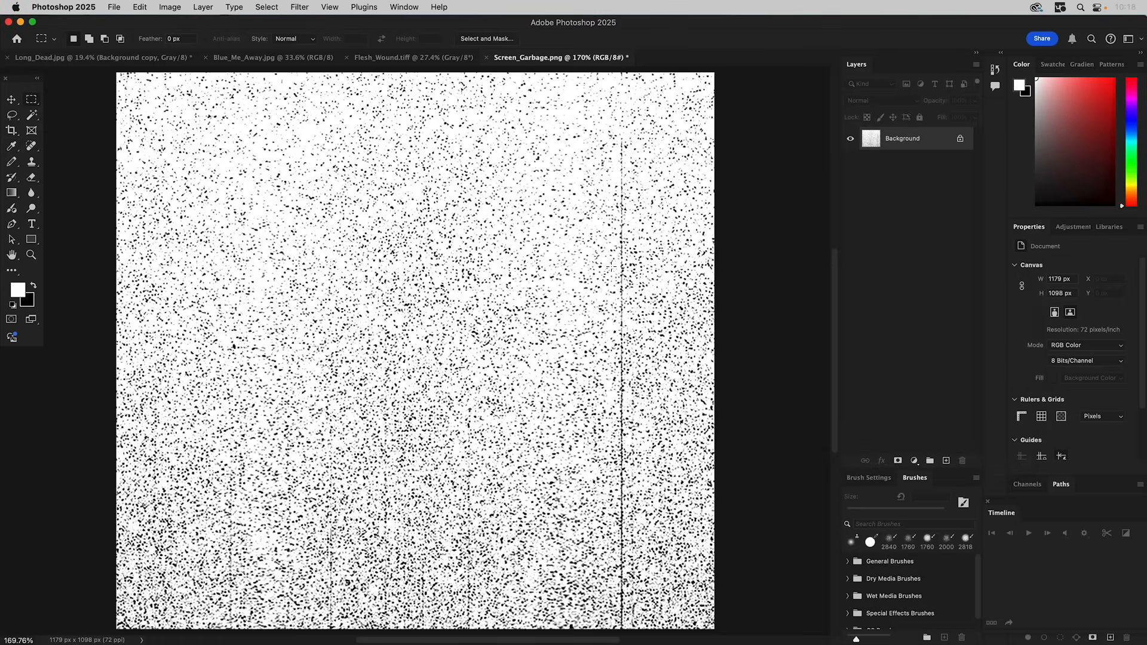
# Step: Save an uncompressed TIFF copy of Screen_Garbage.png to the Desktop as Screen_Garbage (Grayscale).tif
pyautogui.click(113, 8)
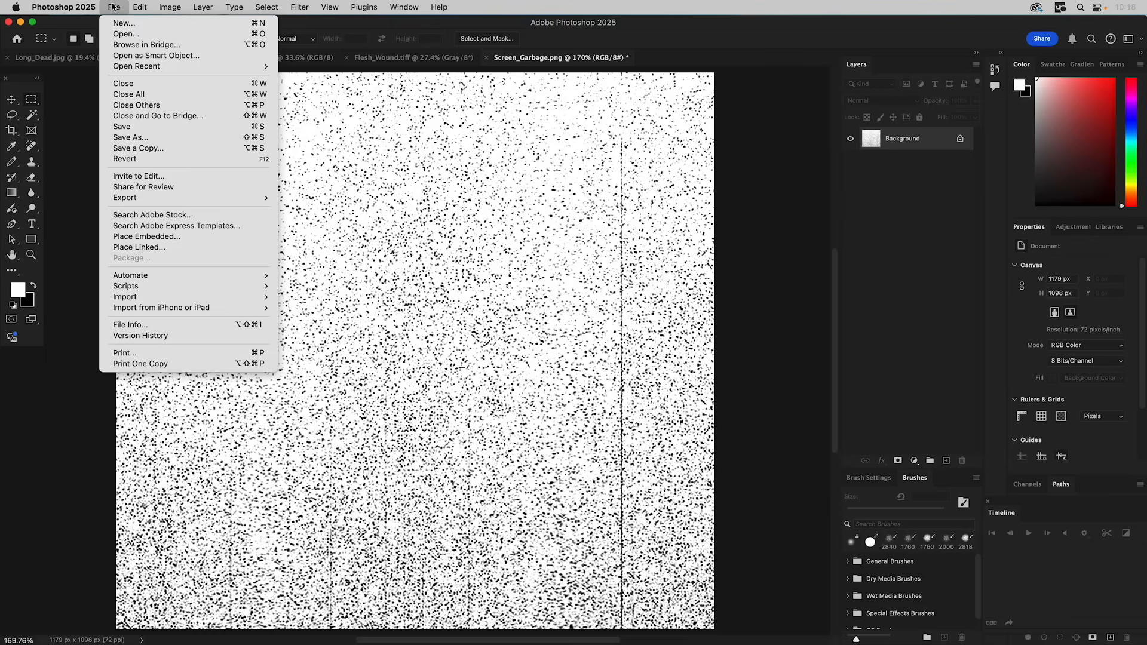
pyautogui.click(131, 139)
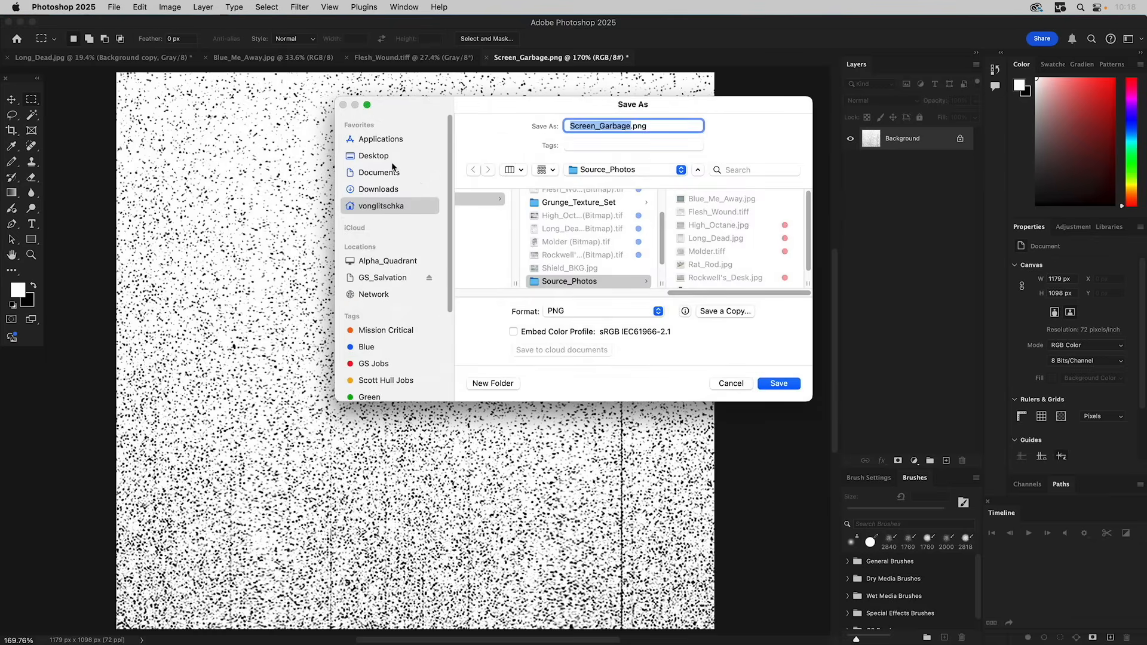
pyautogui.click(383, 155)
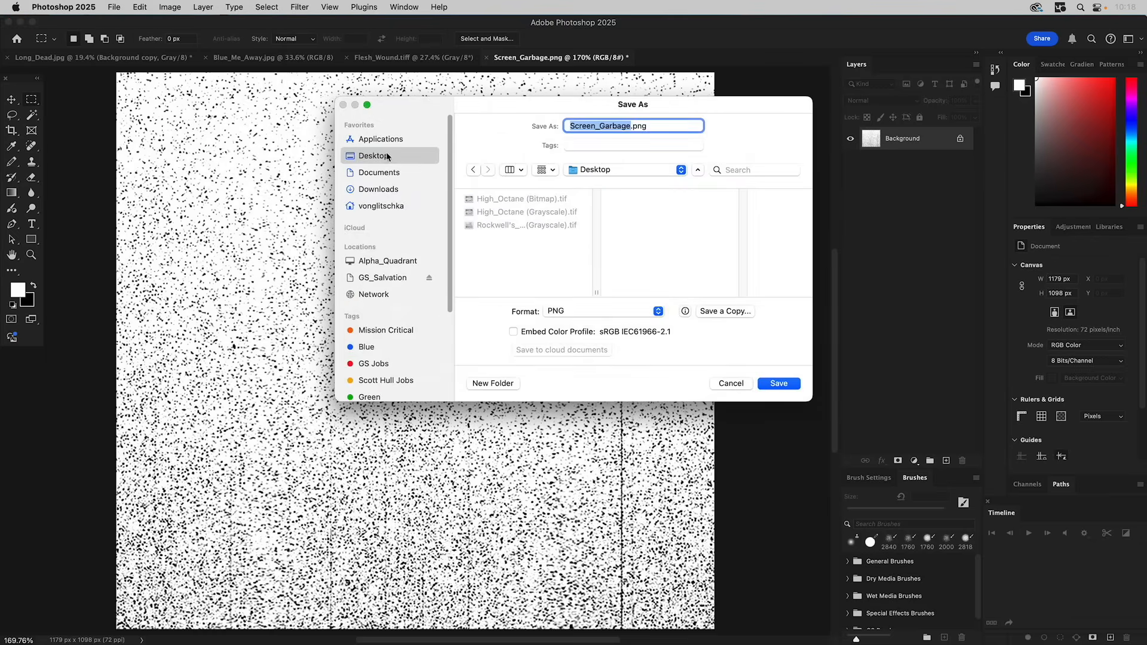
pyautogui.click(630, 127)
pyautogui.write('(Gra')
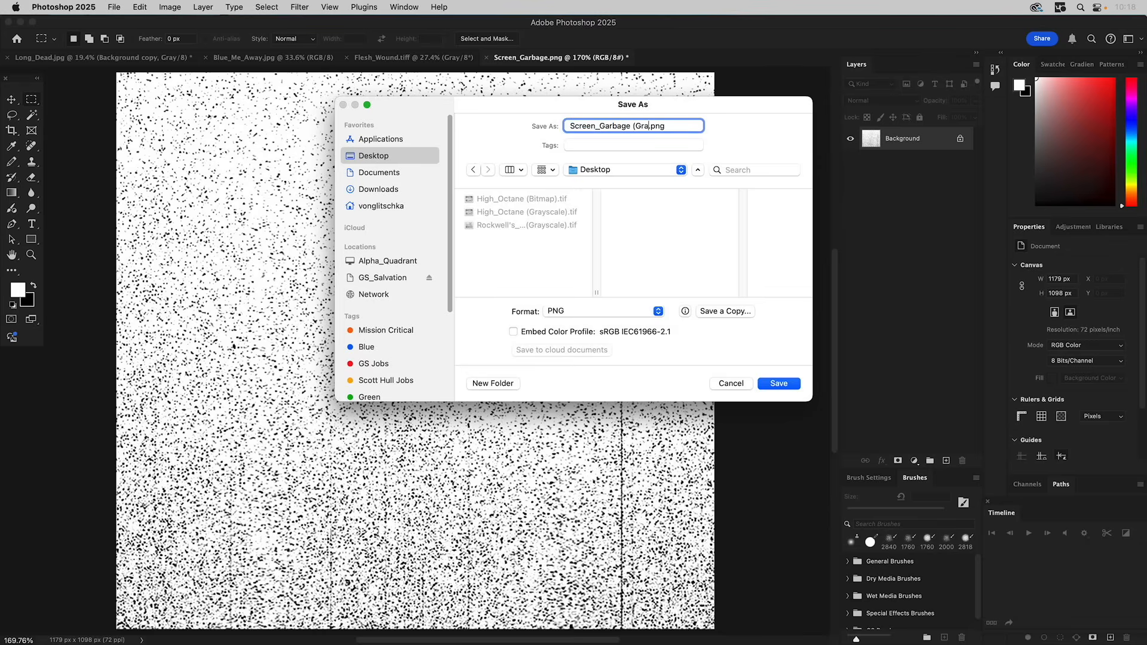
pyautogui.write('yscale)')
pyautogui.click(714, 311)
pyautogui.click(568, 260)
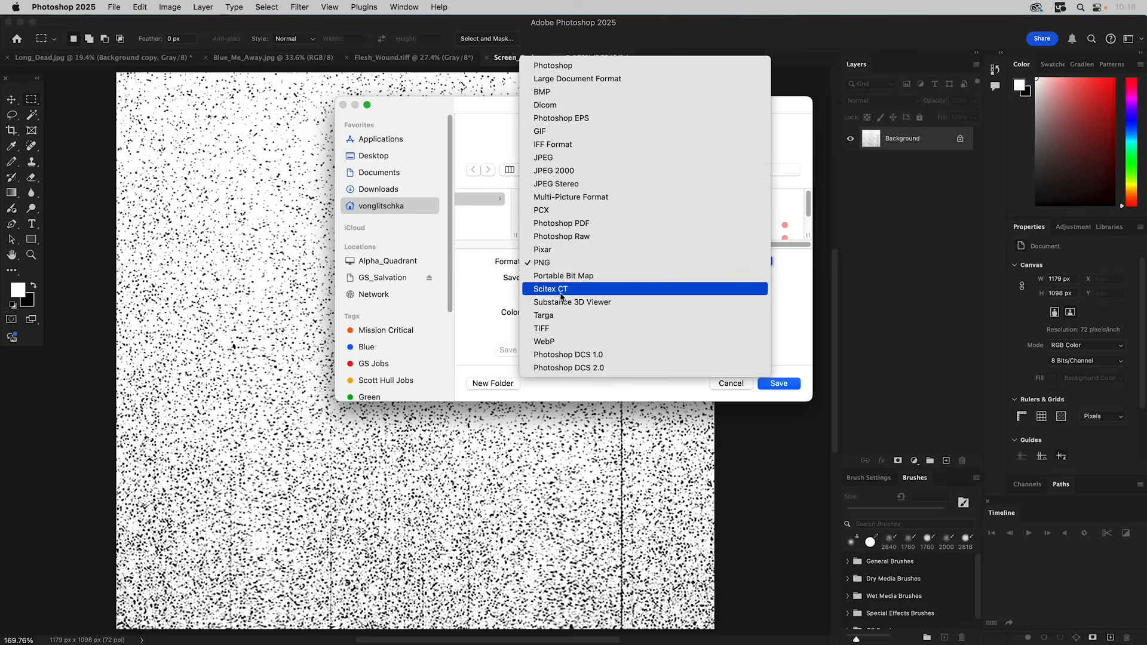
pyautogui.click(558, 327)
pyautogui.click(372, 157)
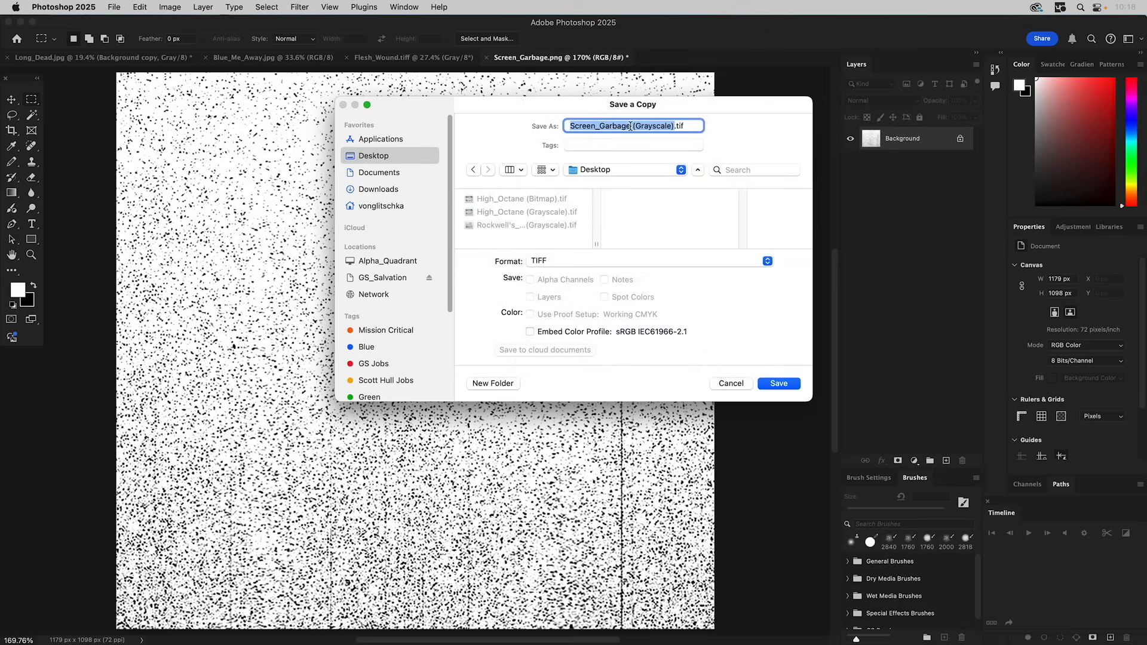
pyautogui.click(778, 384)
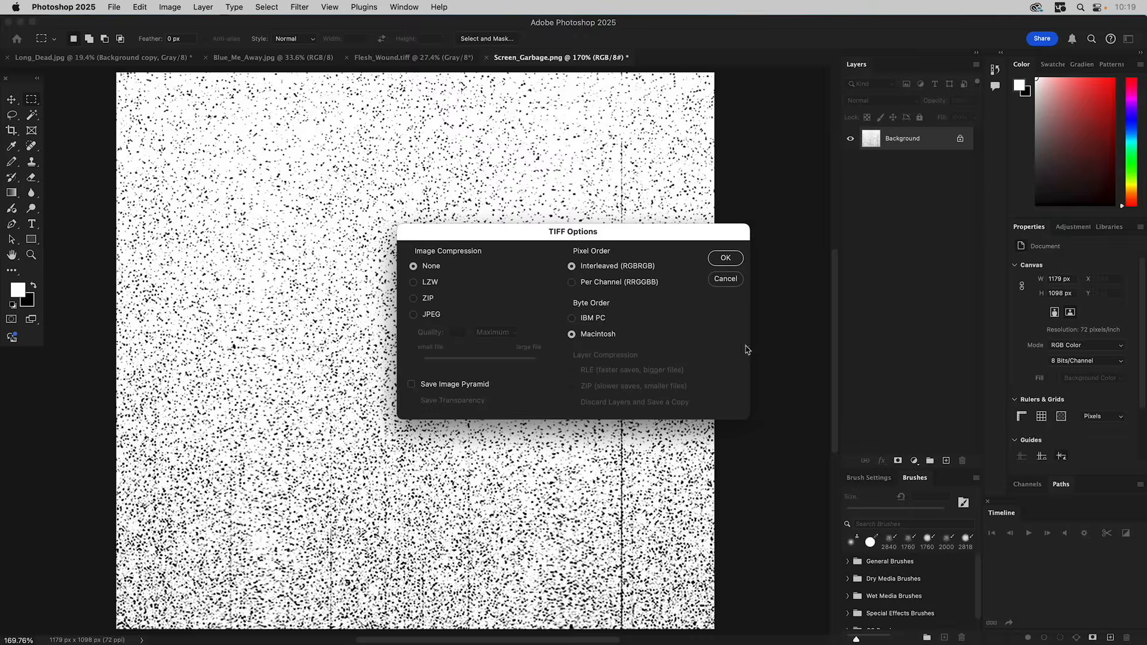
pyautogui.click(723, 257)
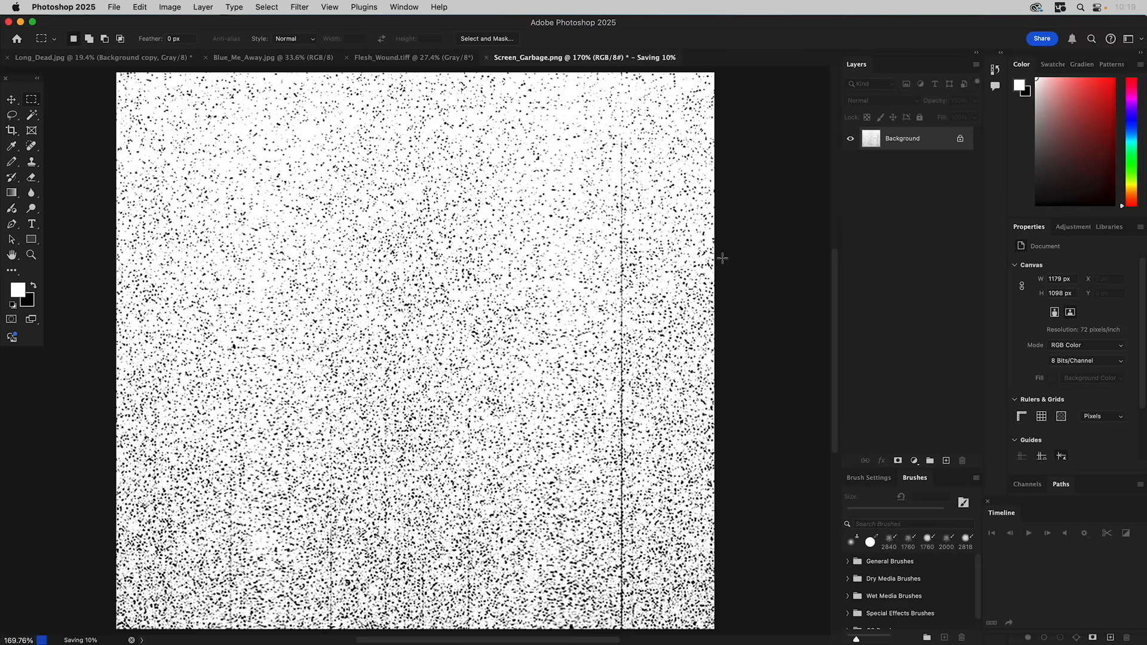
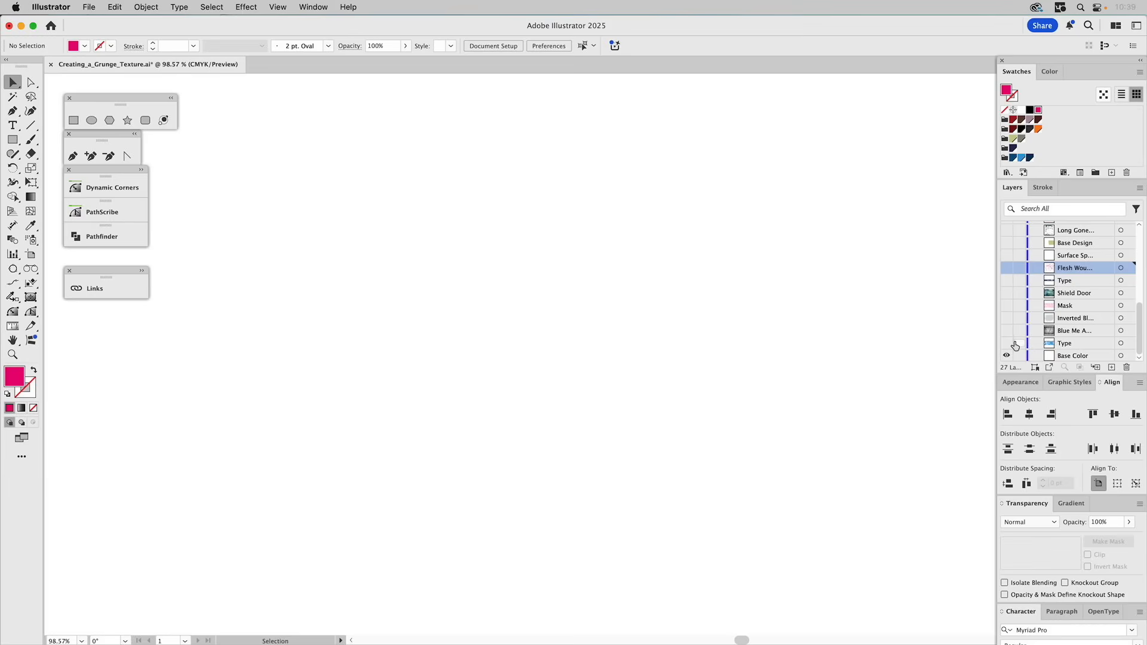
# Step: In Illustrator, fill the Base Color layer's background rectangle with dark blue, and show and select the Type layer's STONE lettering
pyautogui.click(854, 323)
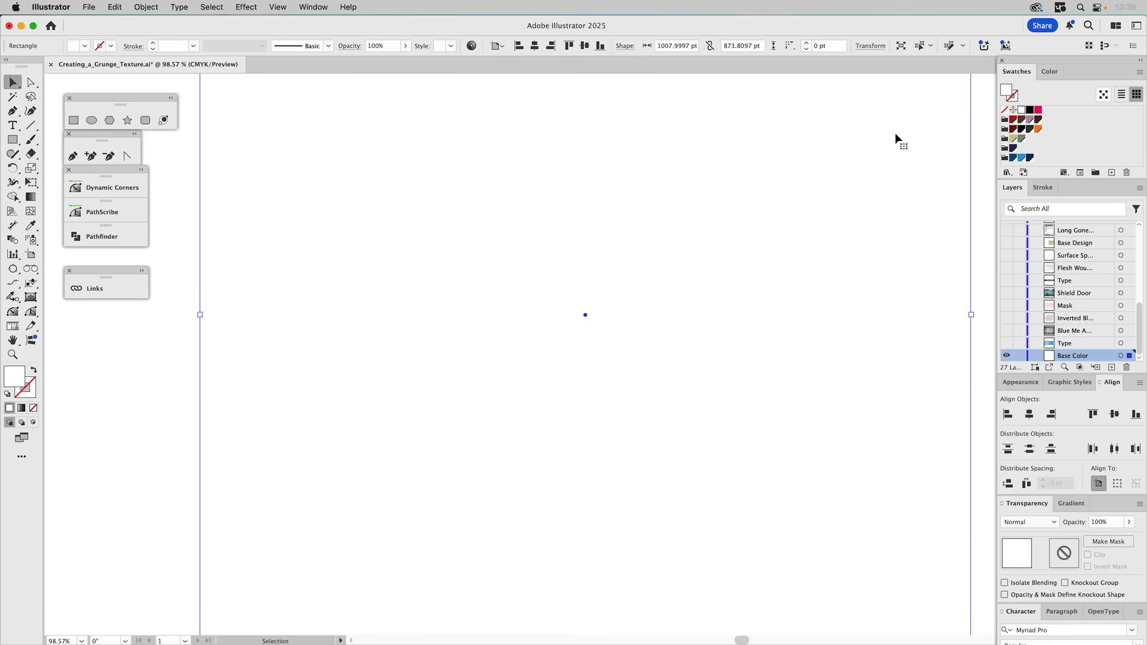
pyautogui.click(1013, 157)
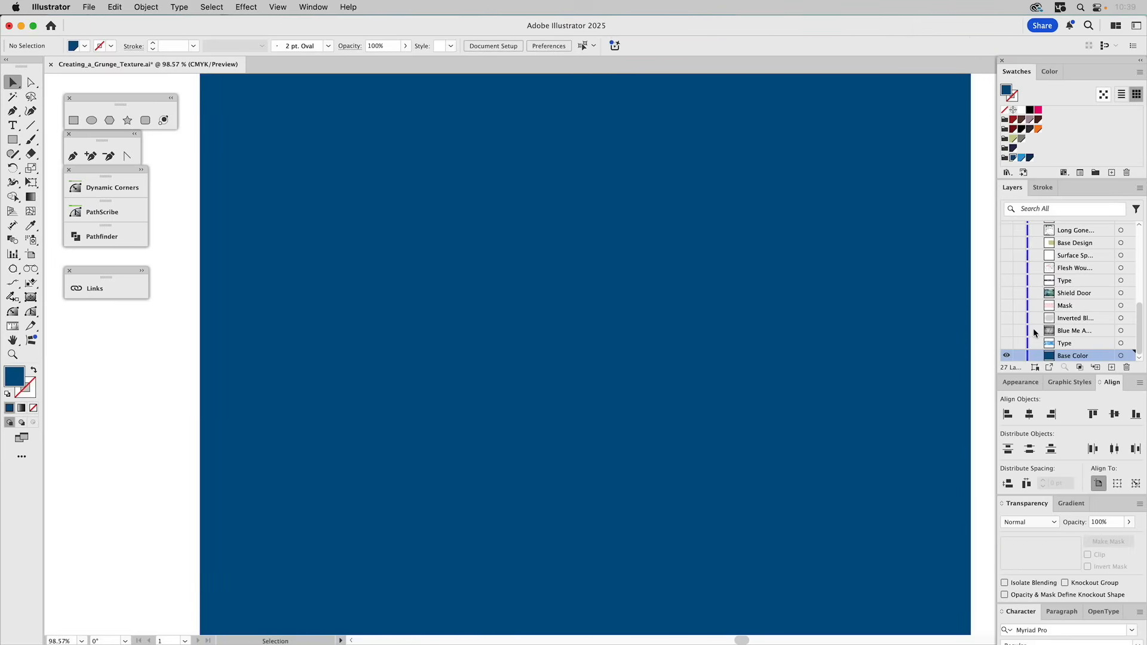
pyautogui.click(1005, 345)
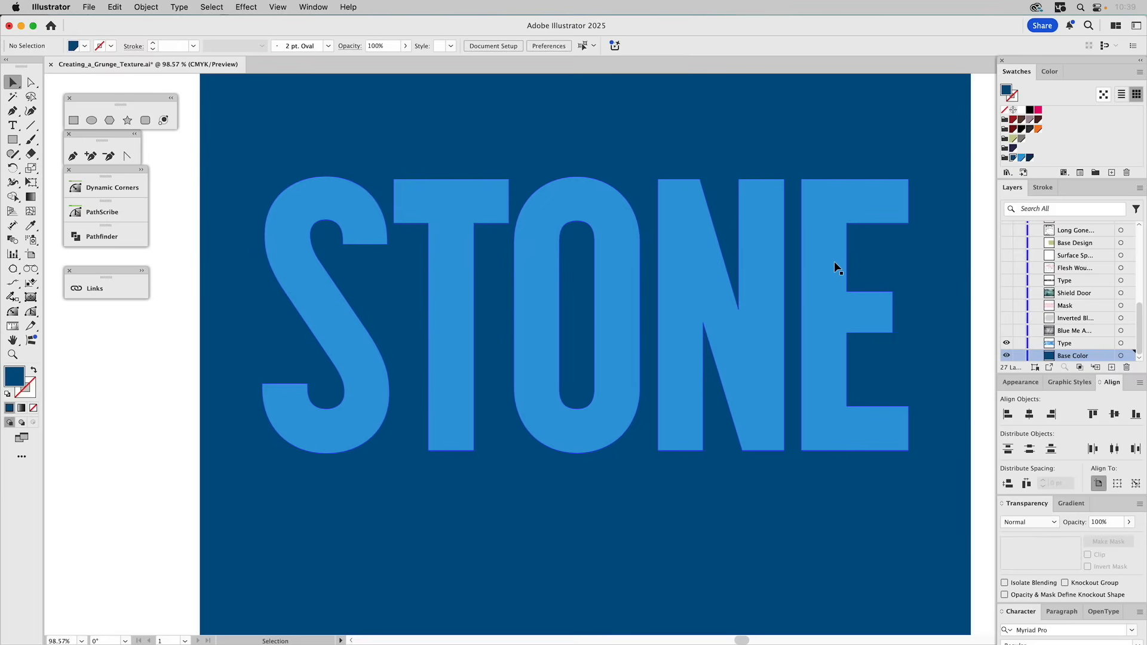
pyautogui.click(834, 263)
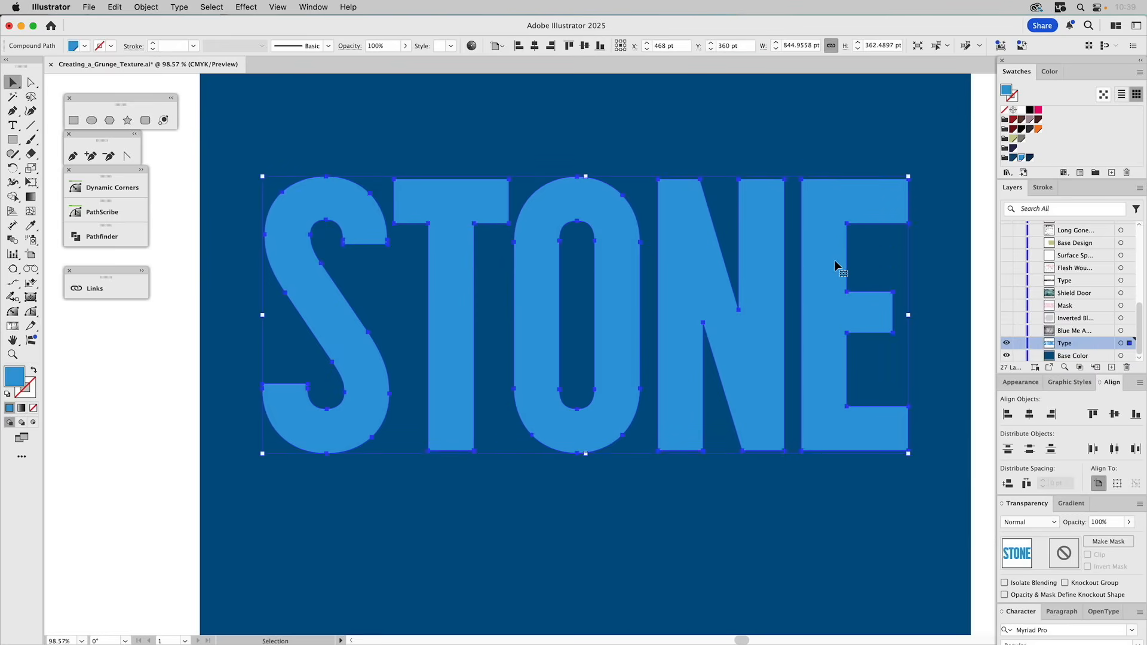
# Step: Apply a Roughen effect to the STONE lettering with absolute size 3 pt, detail 6 per inch and smooth points
pyautogui.click(1025, 386)
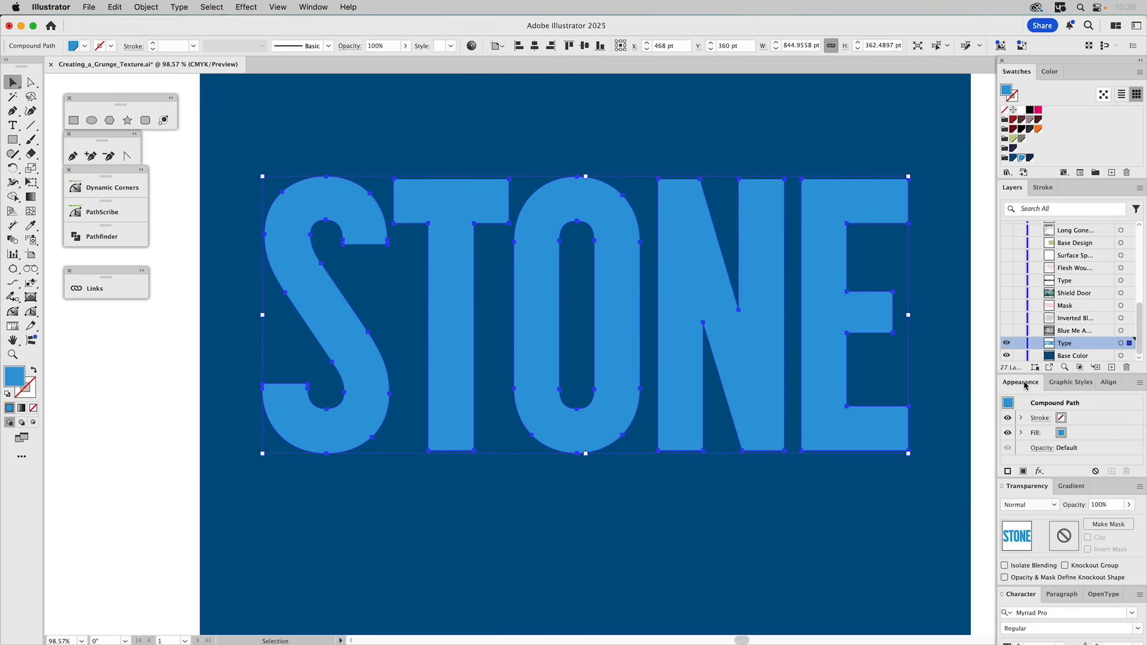
pyautogui.click(1040, 471)
pyautogui.moveTo(1061, 357)
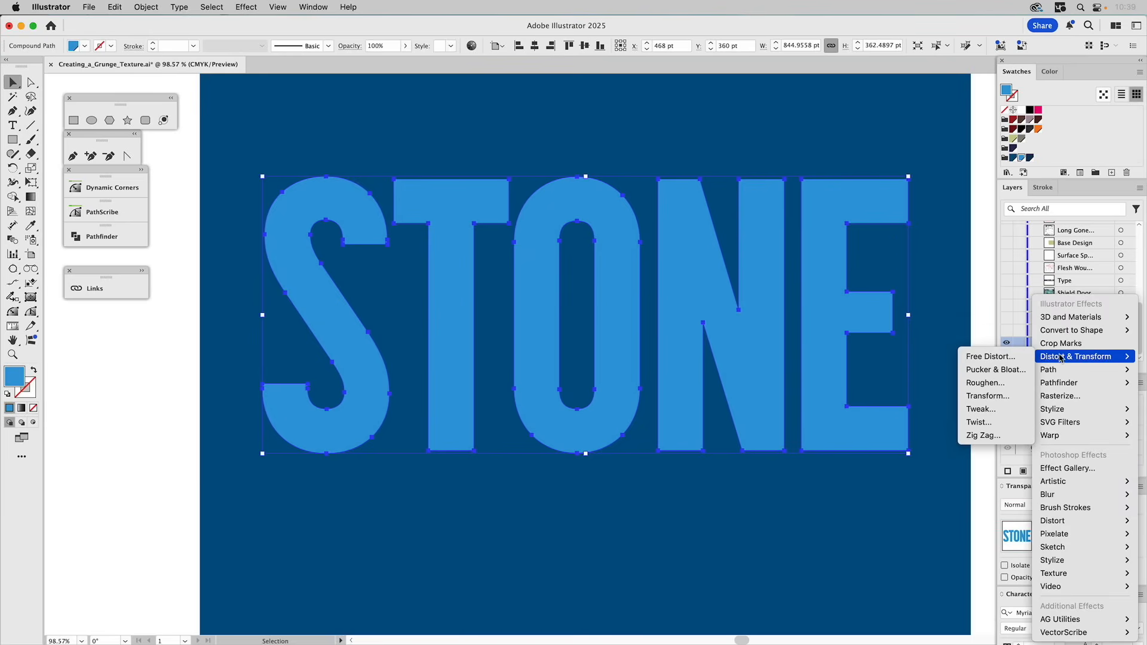
pyautogui.click(999, 383)
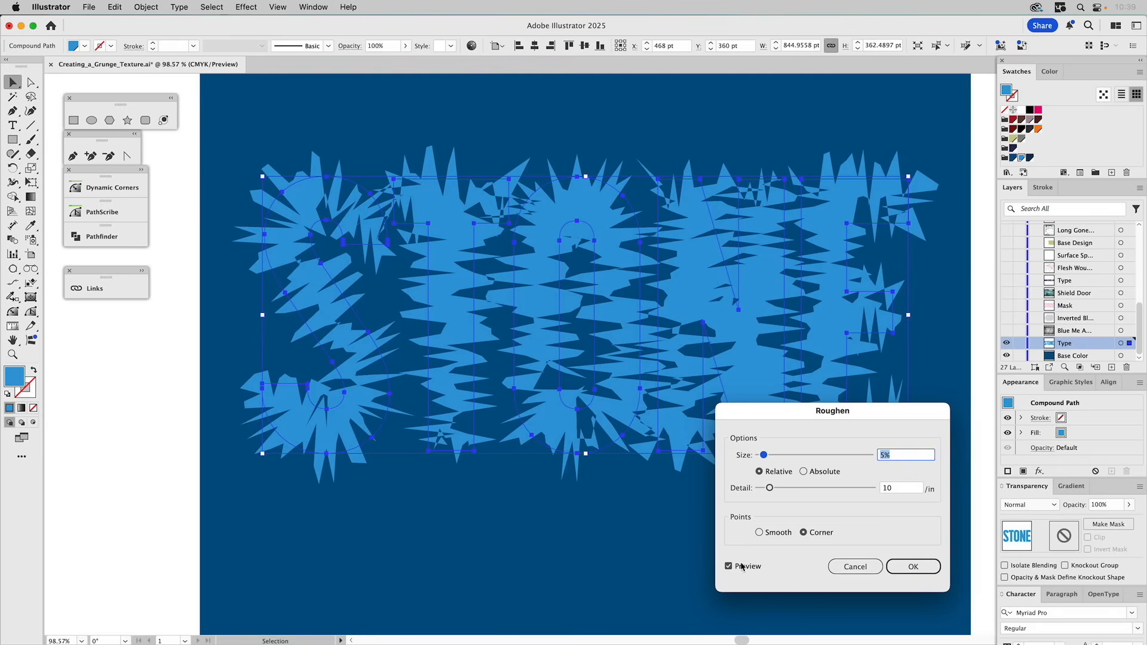
pyautogui.click(764, 534)
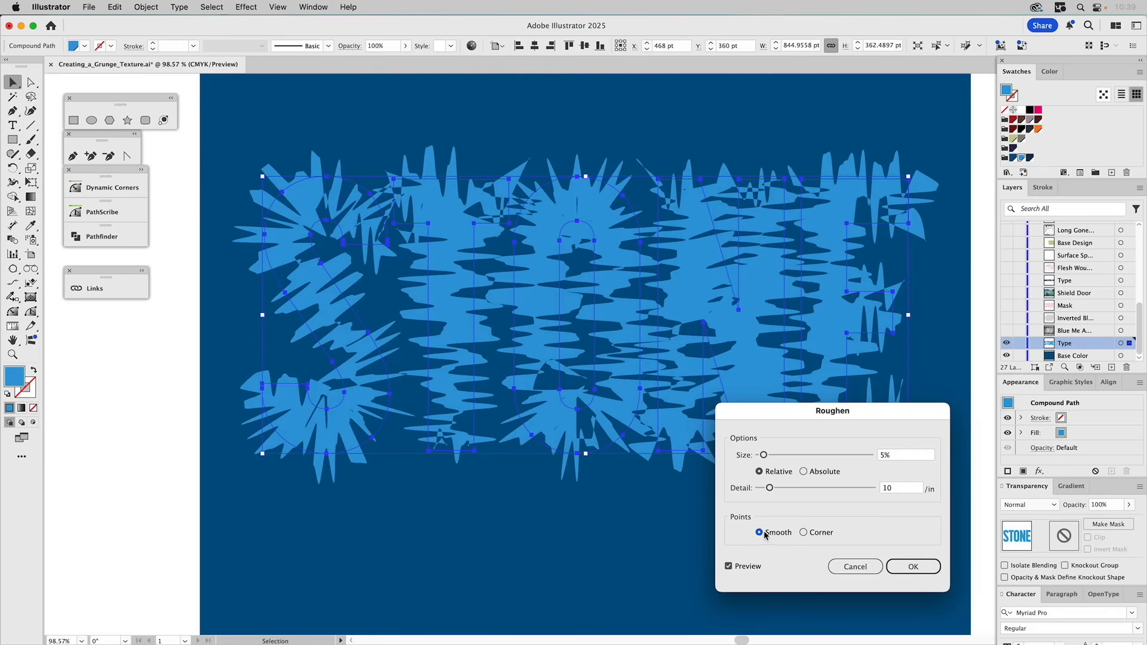
pyautogui.click(804, 472)
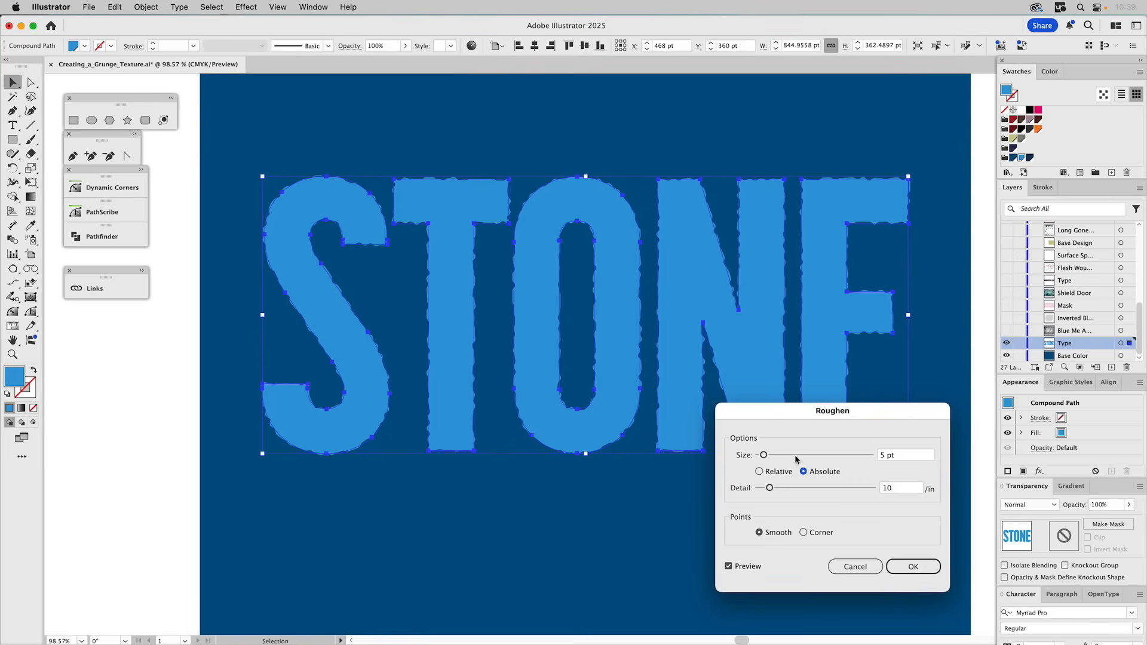
pyautogui.click(764, 455)
pyautogui.moveTo(764, 456); pyautogui.dragTo(762, 456)
pyautogui.press('Tab')
pyautogui.write('6')
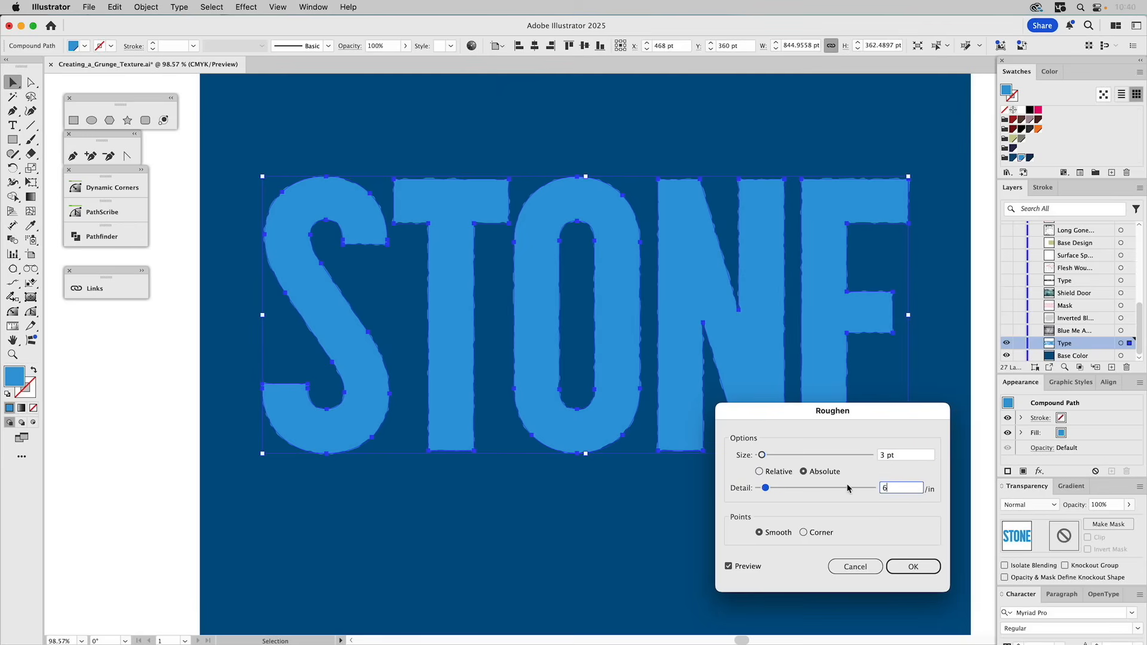
pyautogui.click(902, 566)
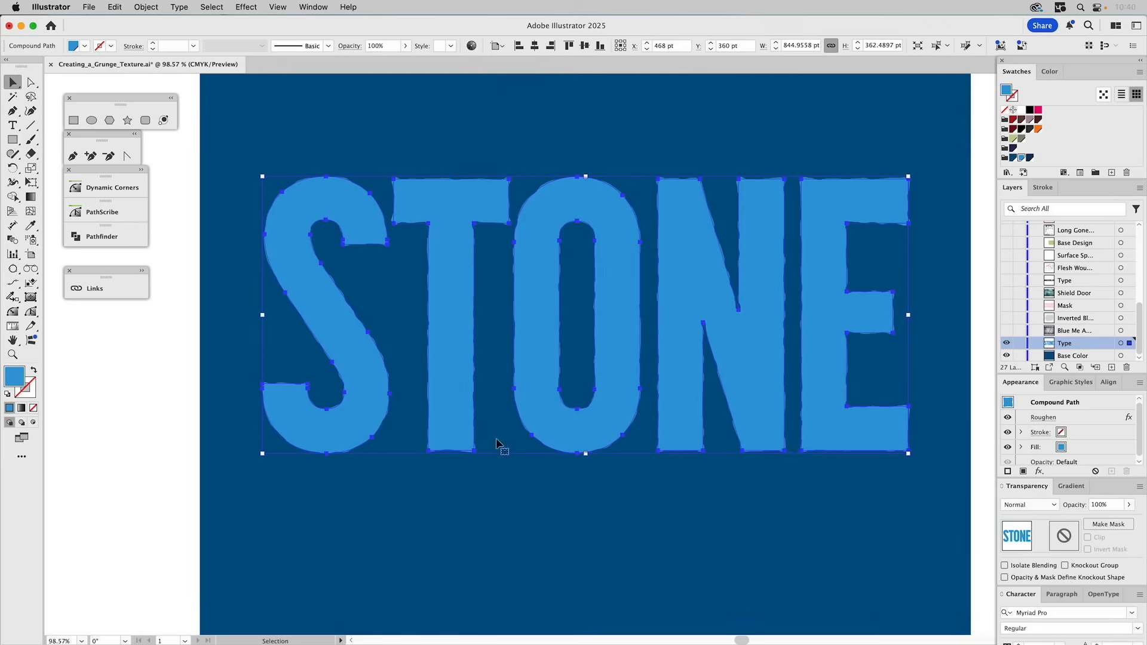
pyautogui.click(132, 409)
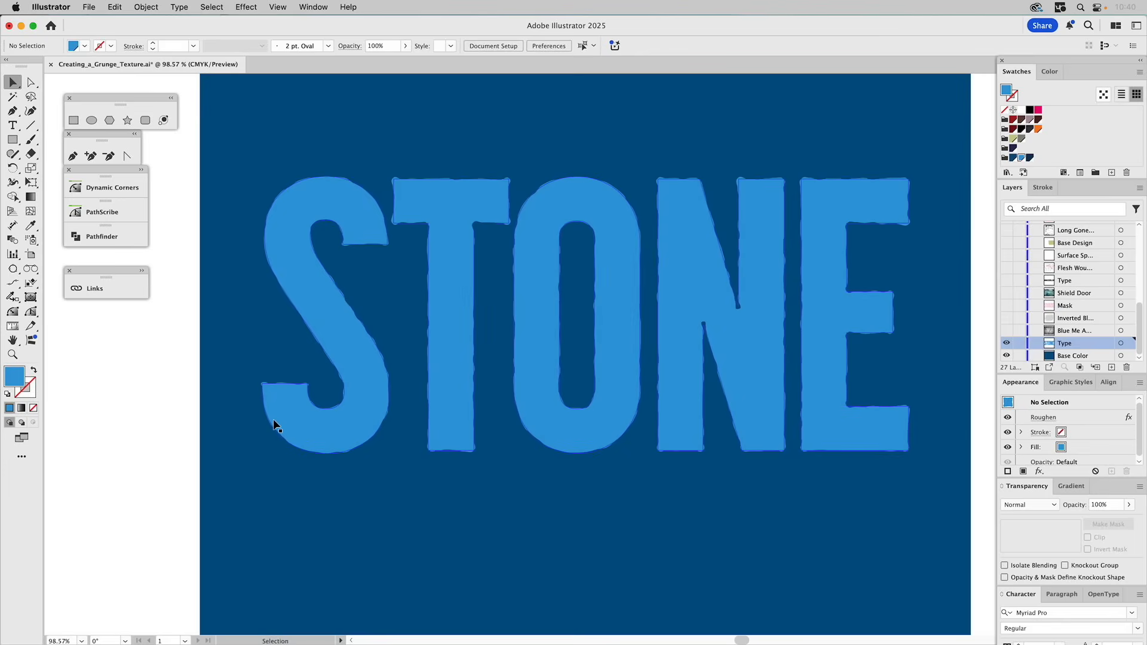
# Step: Check the roughened STONE lettering's paths in Outline view and expand its appearance into real paths
pyautogui.press('a')
pyautogui.hotkey('shift', 'Tab')
pyautogui.hotkey('shift', 'Tab')
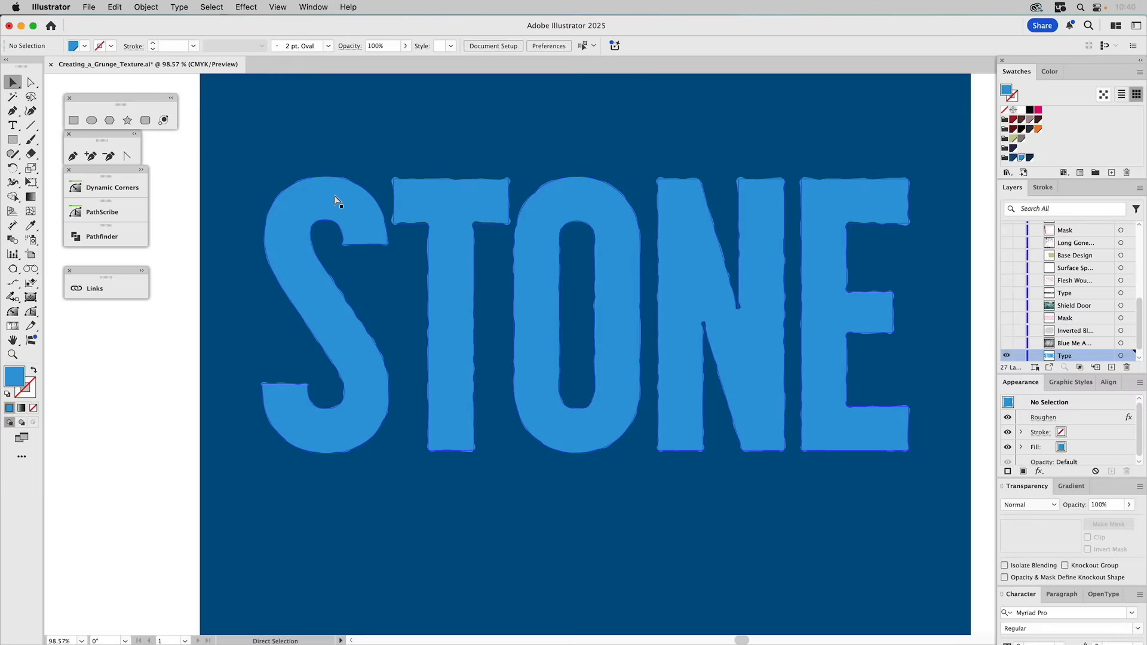
pyautogui.press('super+y')
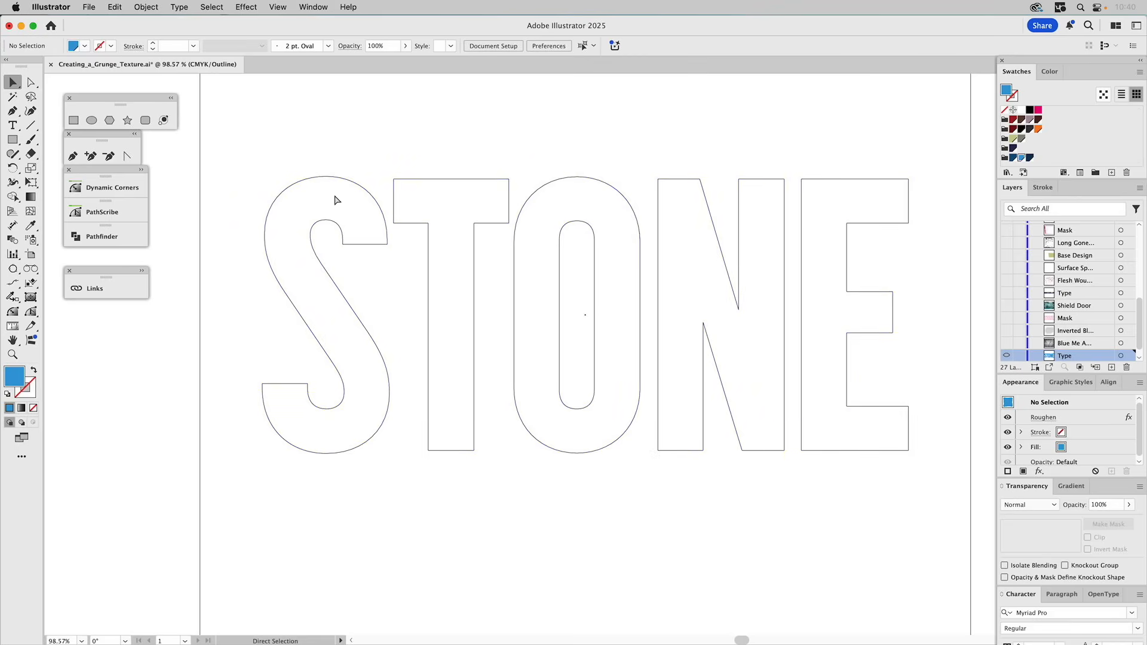
pyautogui.press('super+y')
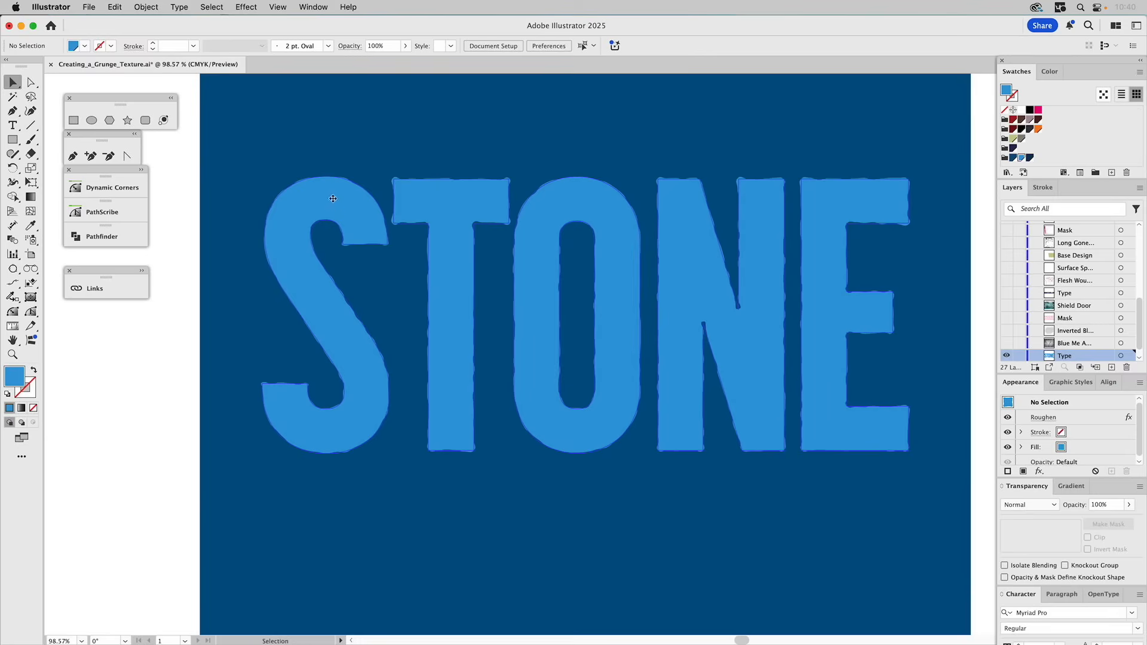
pyautogui.click(331, 197)
pyautogui.click(146, 6)
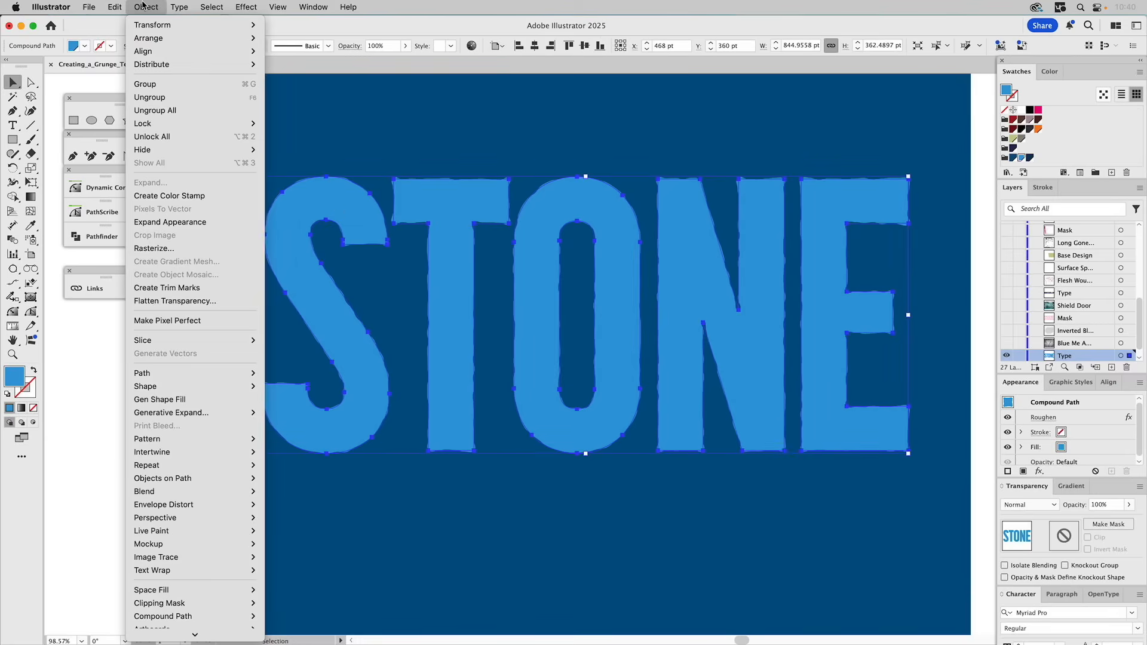
pyautogui.click(163, 223)
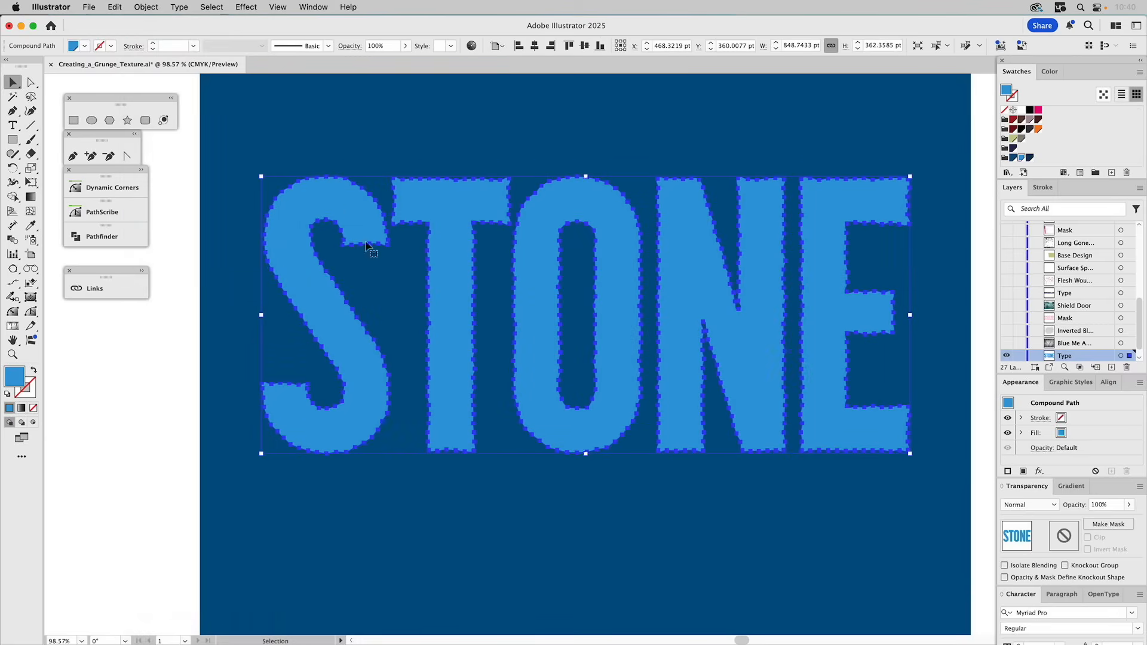
pyautogui.click(150, 366)
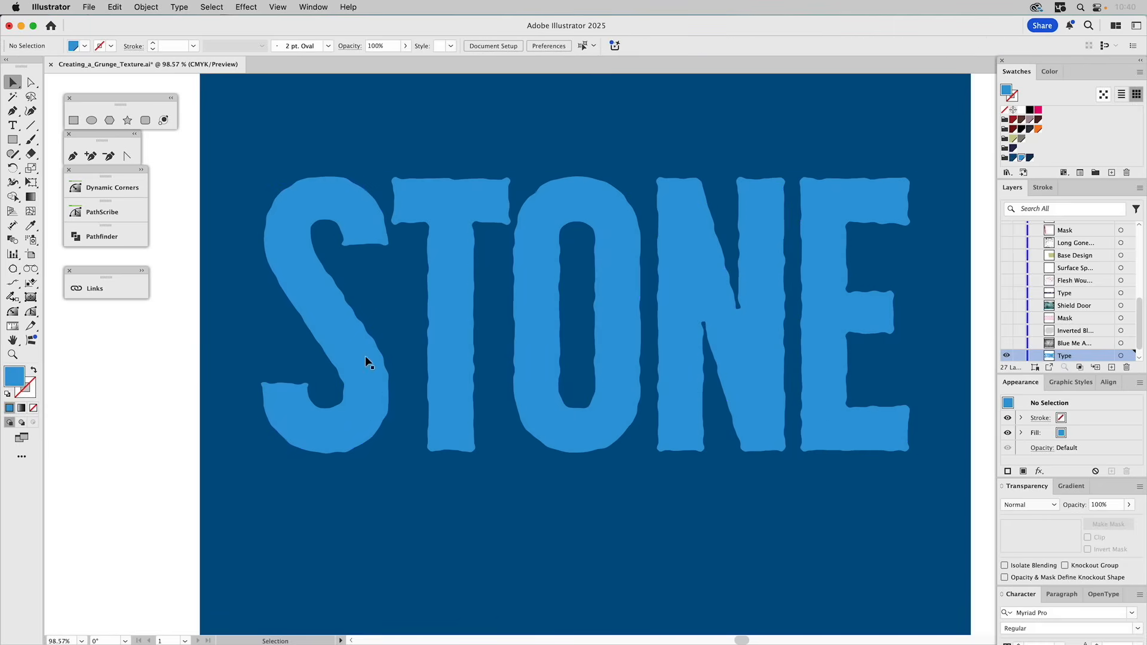
# Step: Lock the Type layer, and show the Blue Me Away texture and center it horizontally on the artboard
pyautogui.click(1020, 356)
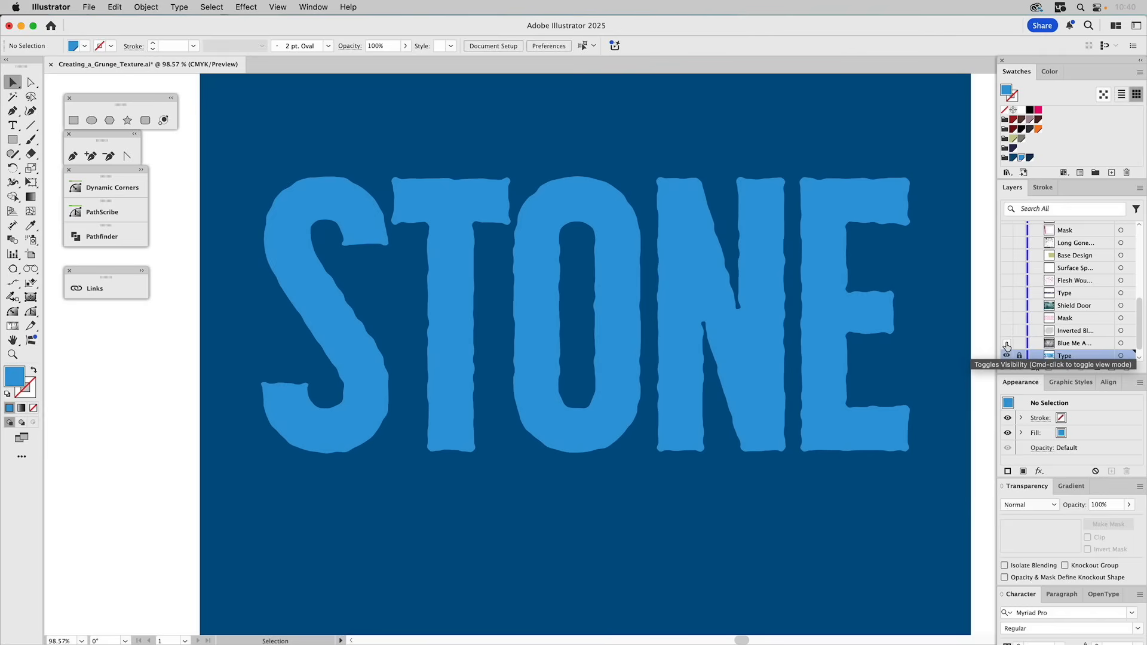
pyautogui.click(1007, 344)
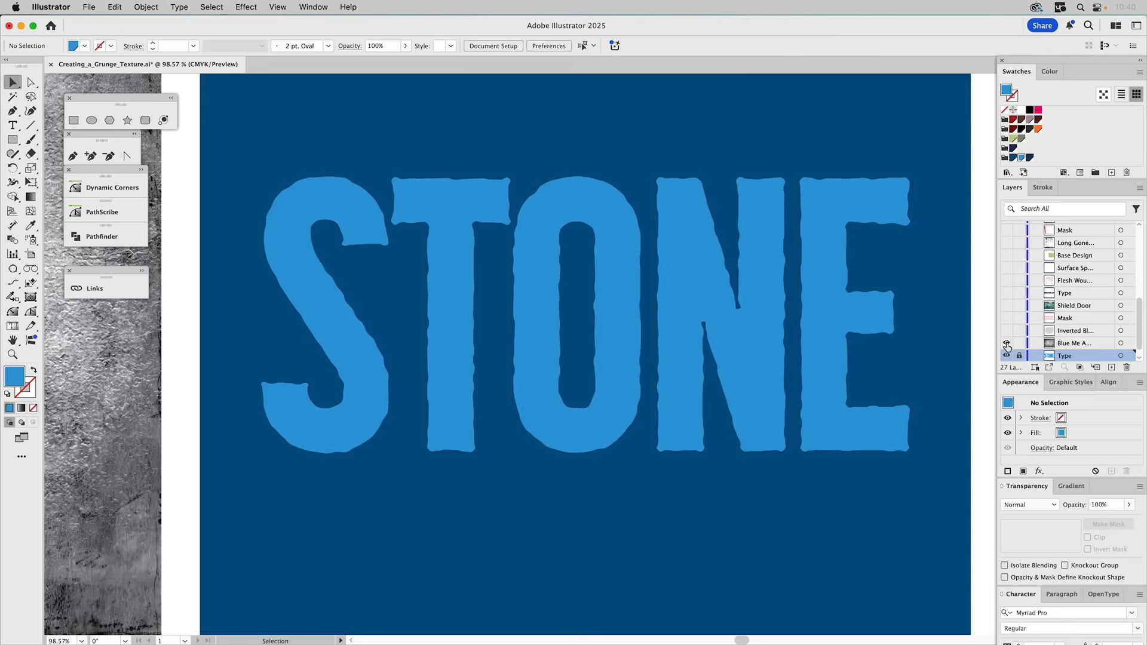
pyautogui.click(137, 369)
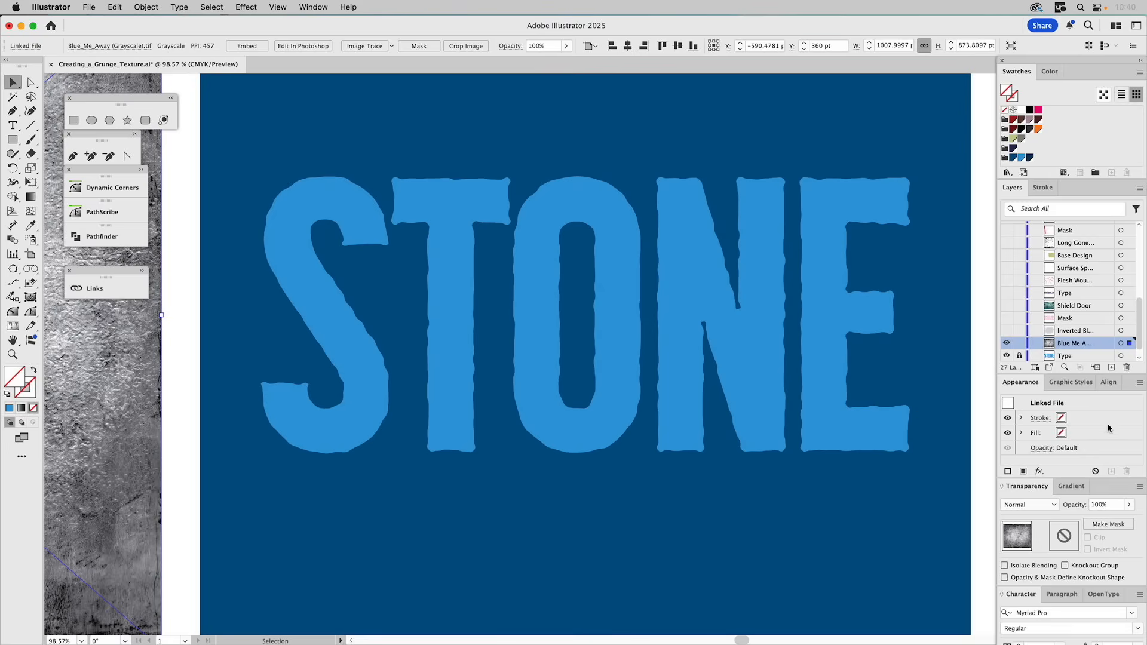
pyautogui.click(1108, 383)
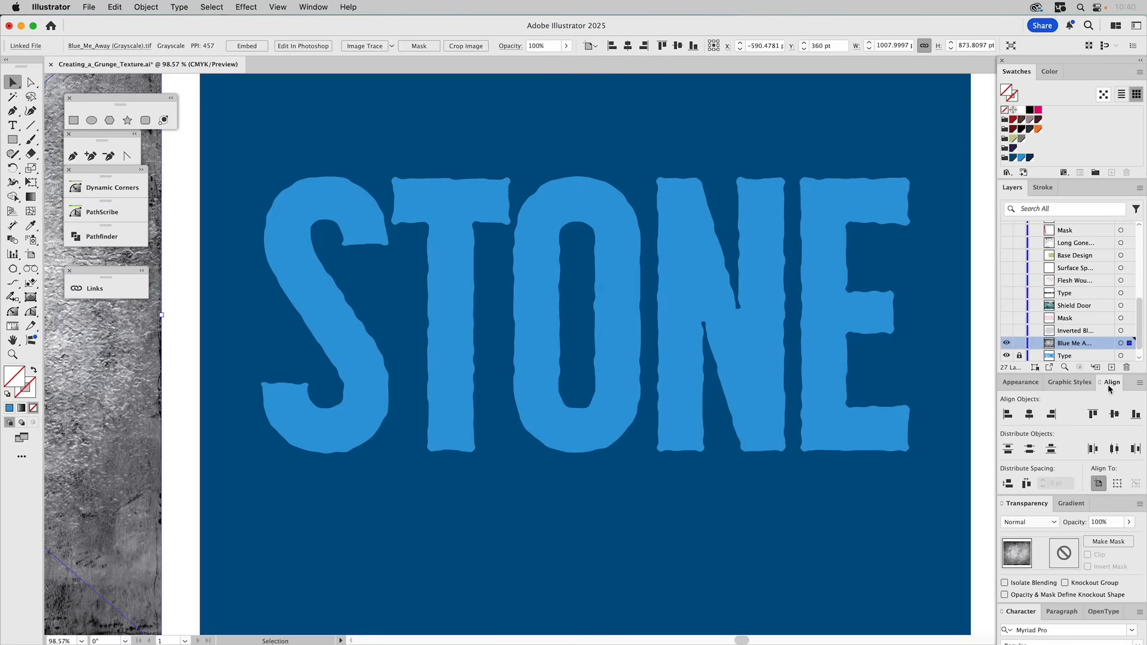
pyautogui.click(1026, 414)
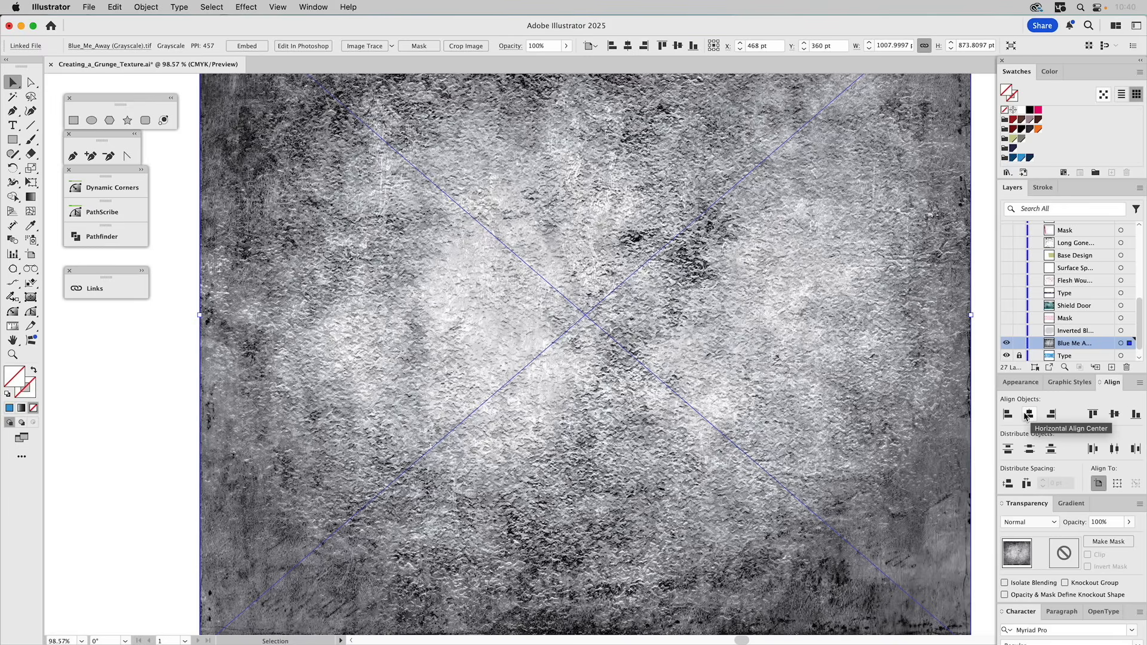
# Step: Color the Blue Me Away texture with swatch C=100 M=25 Y=0 K=60 in Multiply mode and lock its layer
pyautogui.click(1030, 159)
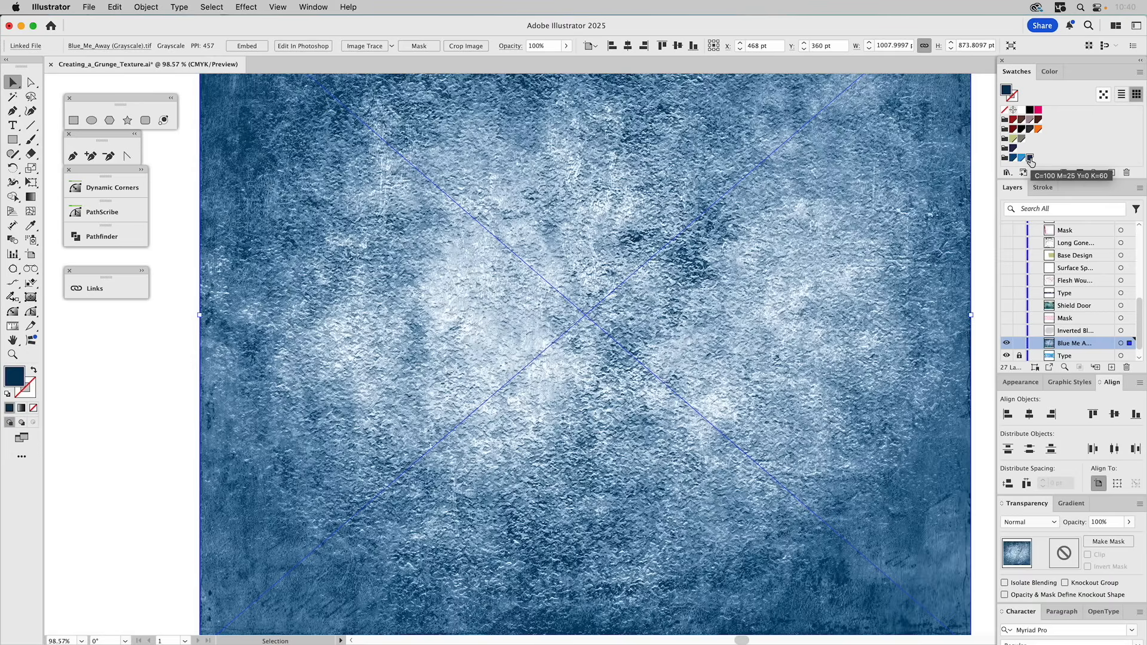
pyautogui.click(1038, 523)
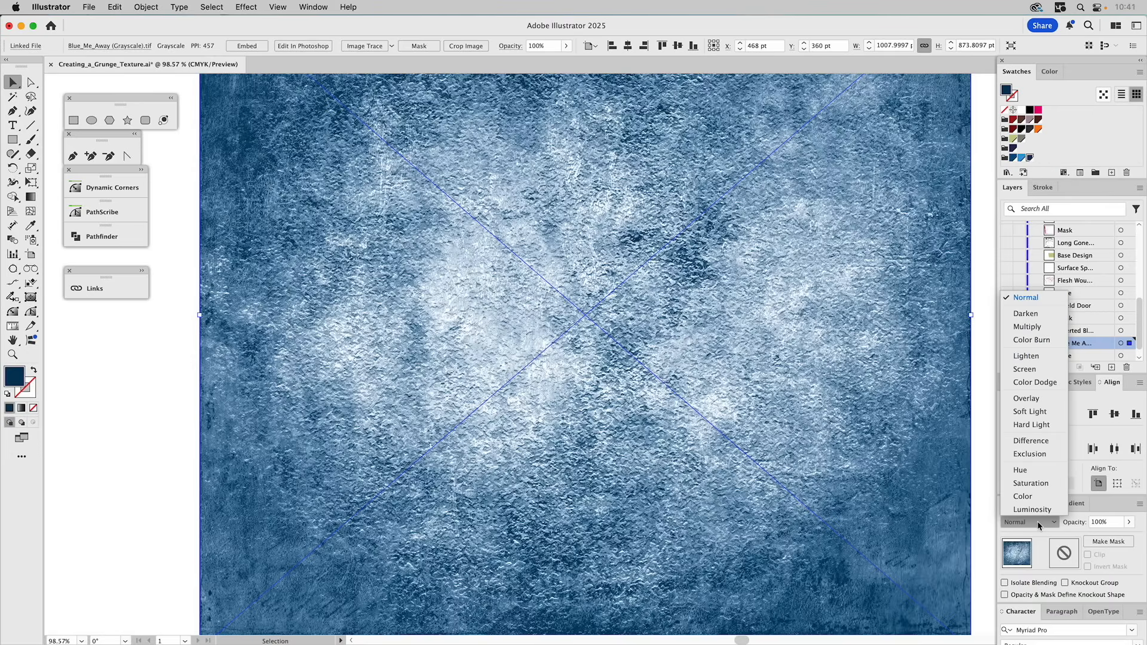
pyautogui.click(1027, 327)
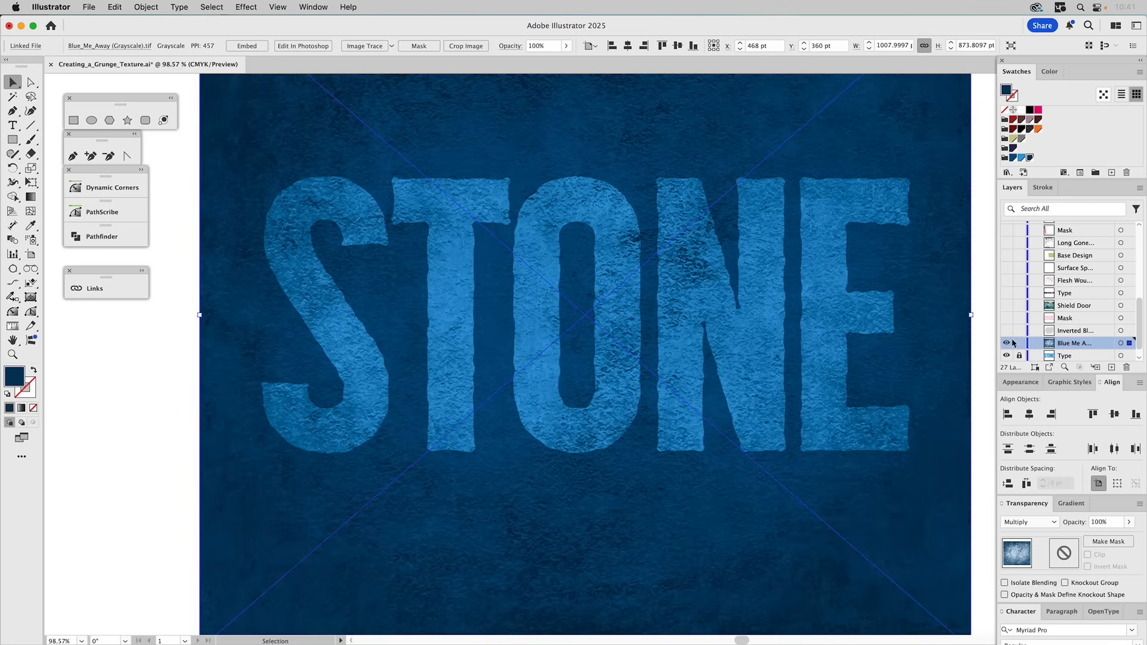
pyautogui.click(1019, 344)
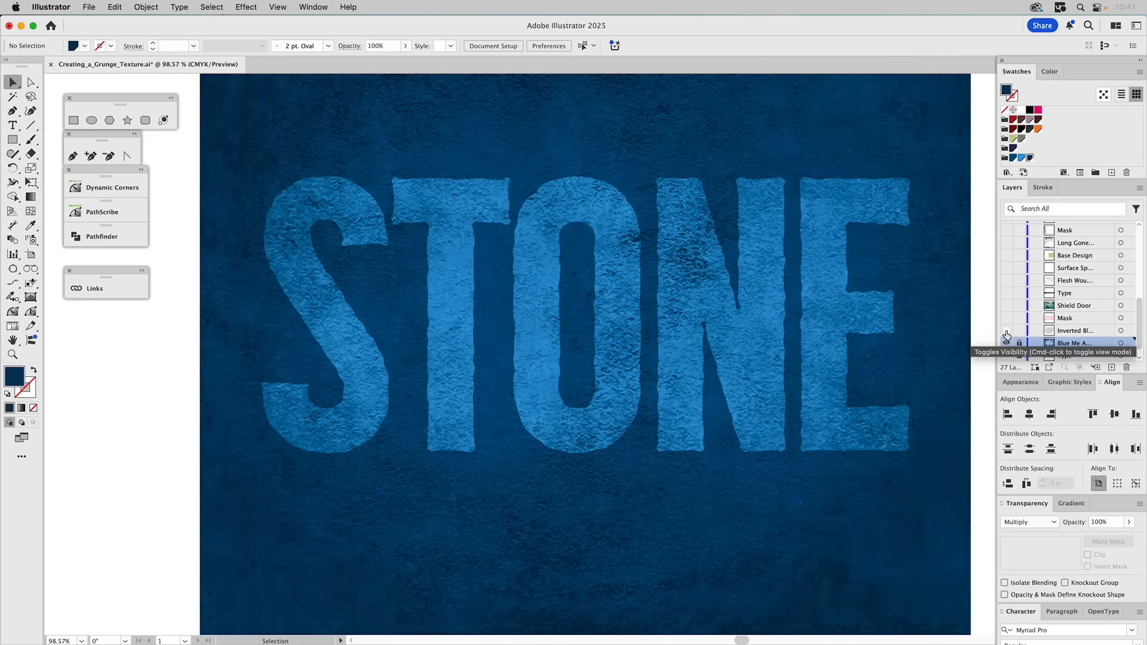
# Step: Show the inverted Blue Me Away texture layer and set the texture's opacity to 30%
pyautogui.click(1007, 332)
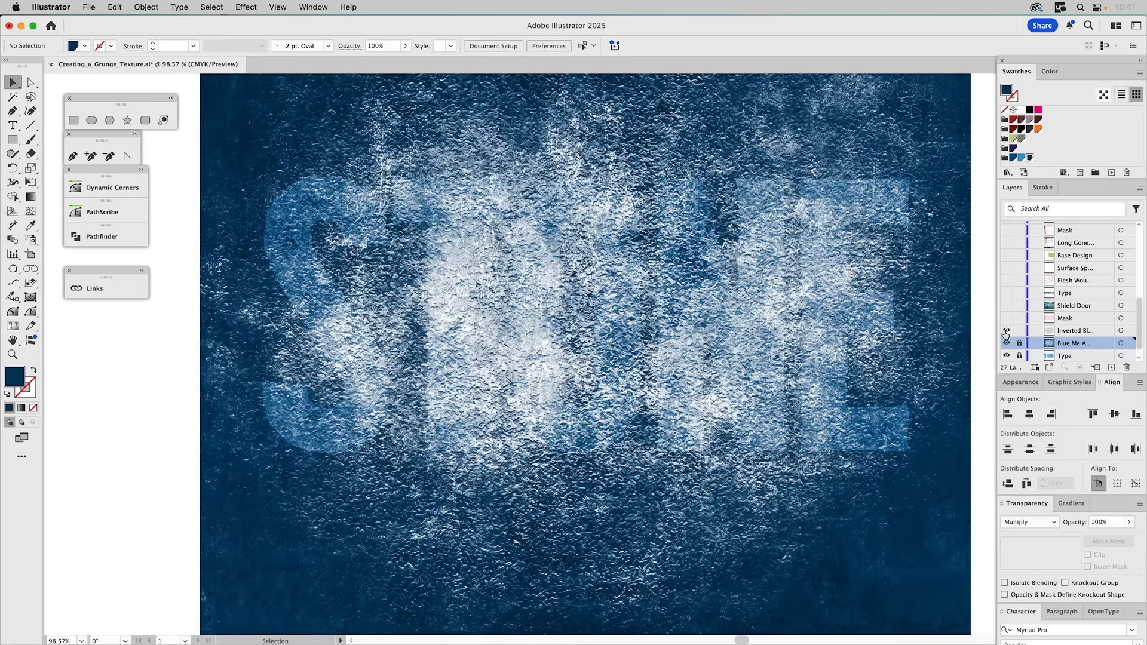
pyautogui.click(812, 276)
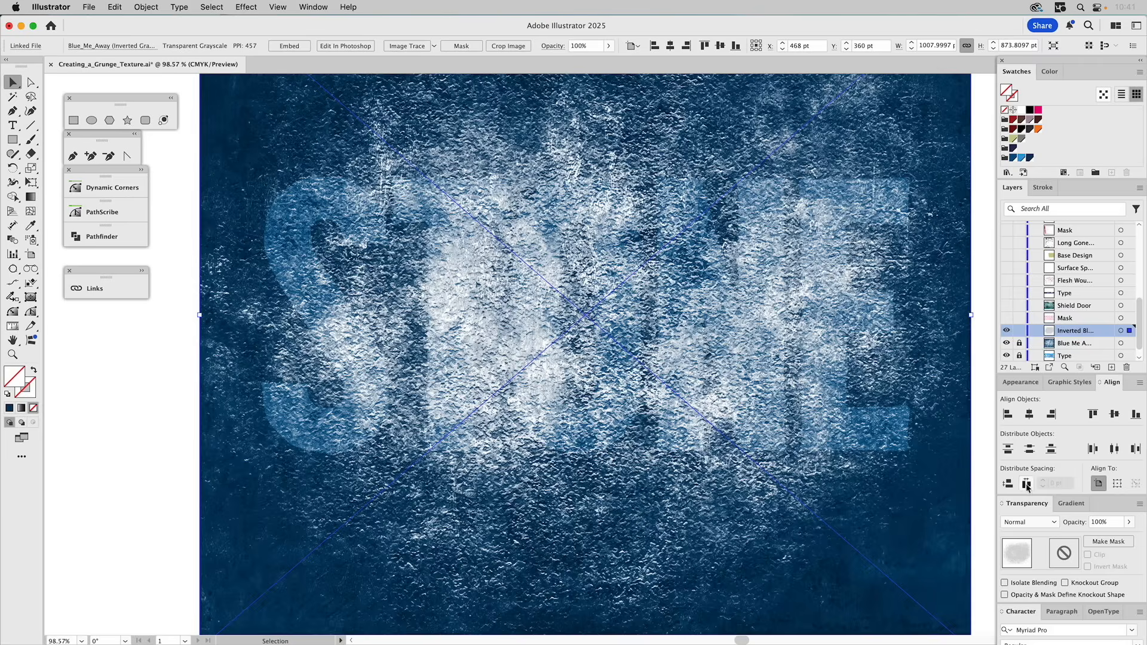
pyautogui.moveTo(1100, 521); pyautogui.dragTo(1075, 521)
pyautogui.write('30')
pyautogui.press('Return')
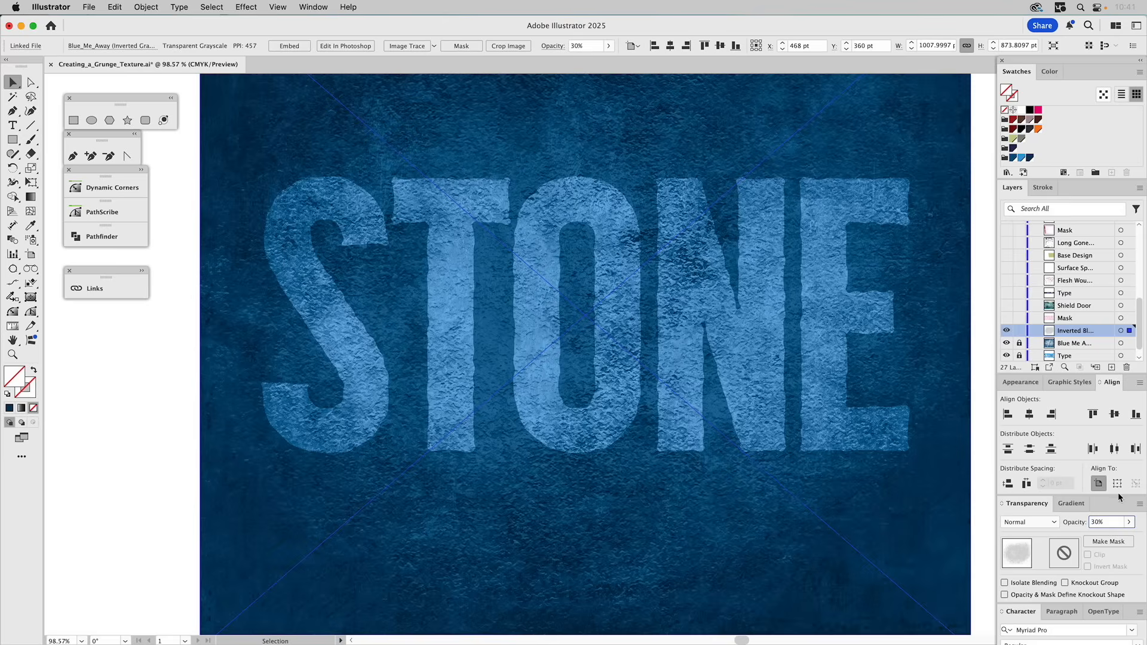
# Step: Set the inverted texture's opacity to 20% and compare the artwork with that layer hidden and shown
pyautogui.moveTo(1105, 522); pyautogui.dragTo(1082, 519)
pyautogui.write('2')
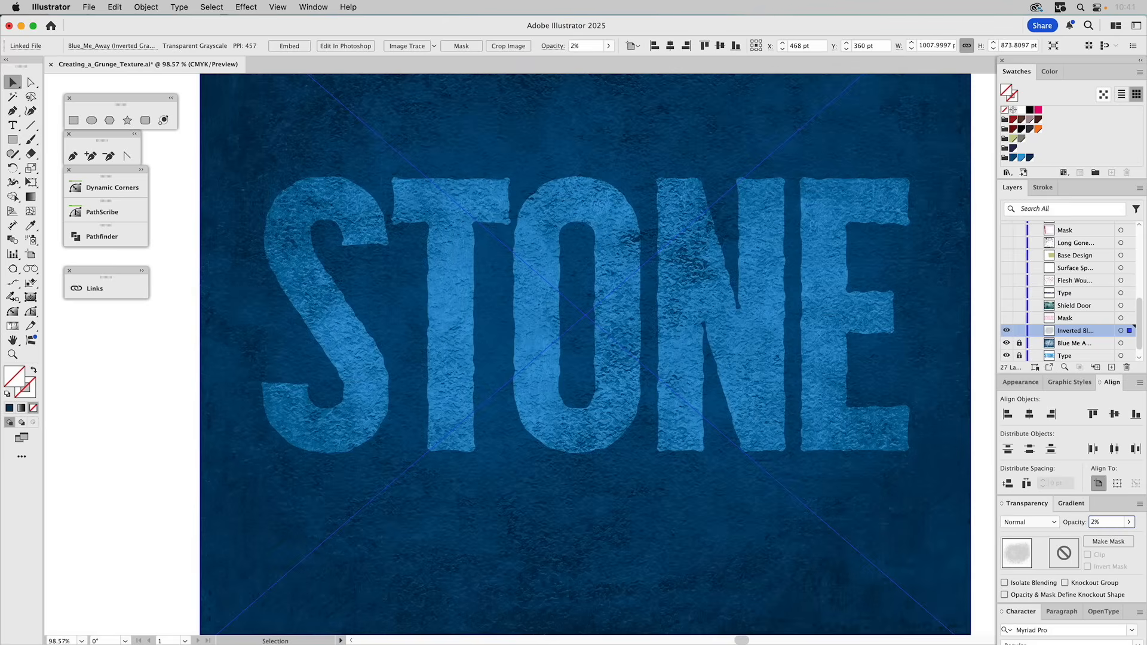
pyautogui.write('0')
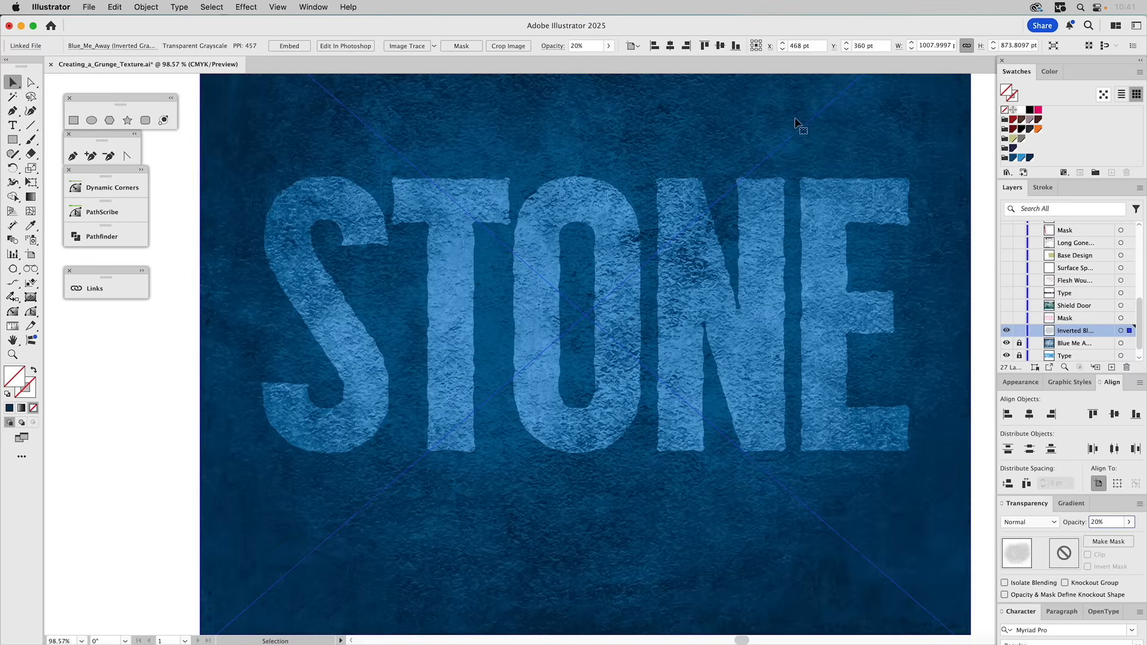
pyautogui.click(1008, 331)
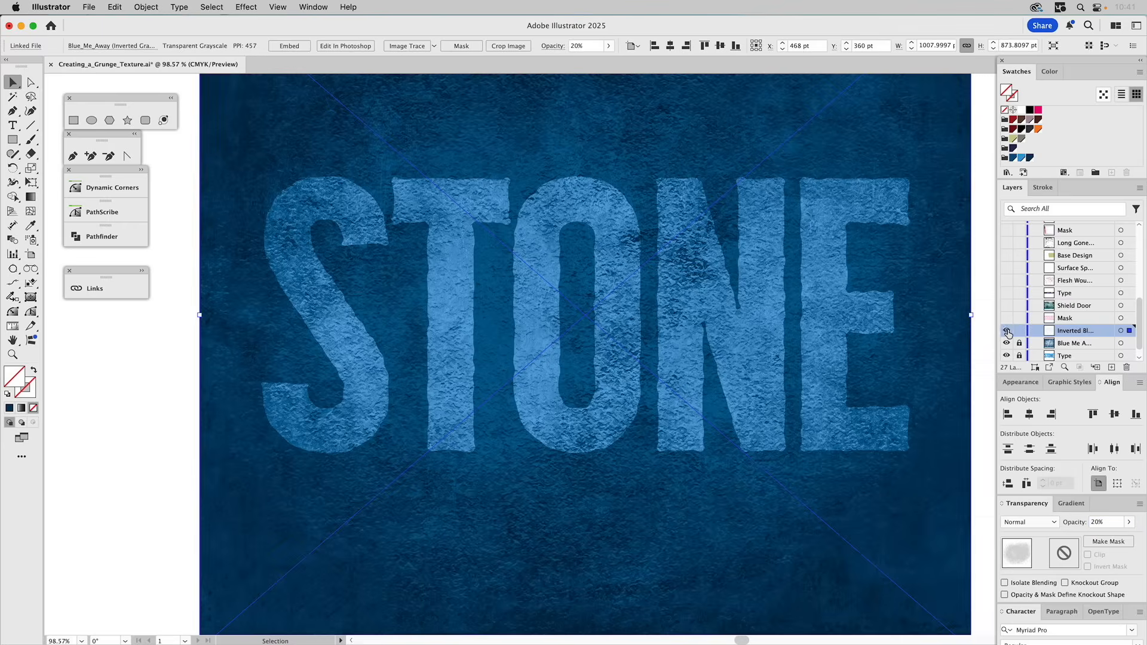
pyautogui.click(1008, 332)
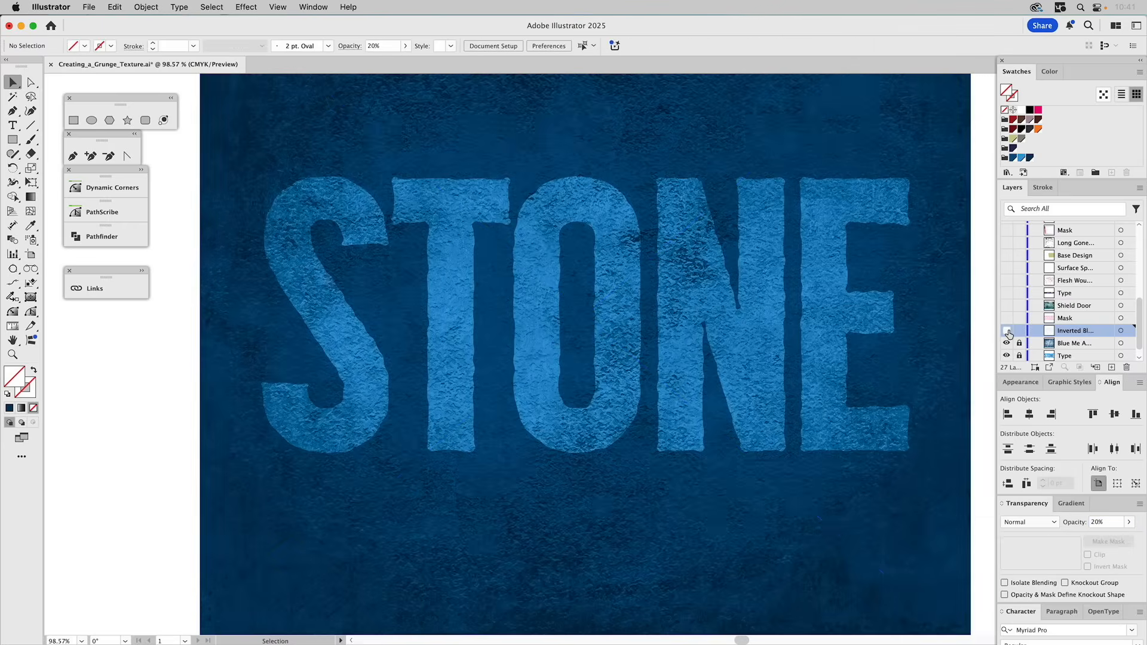
pyautogui.click(1008, 332)
pyautogui.click(1008, 332)
pyautogui.click(1008, 332)
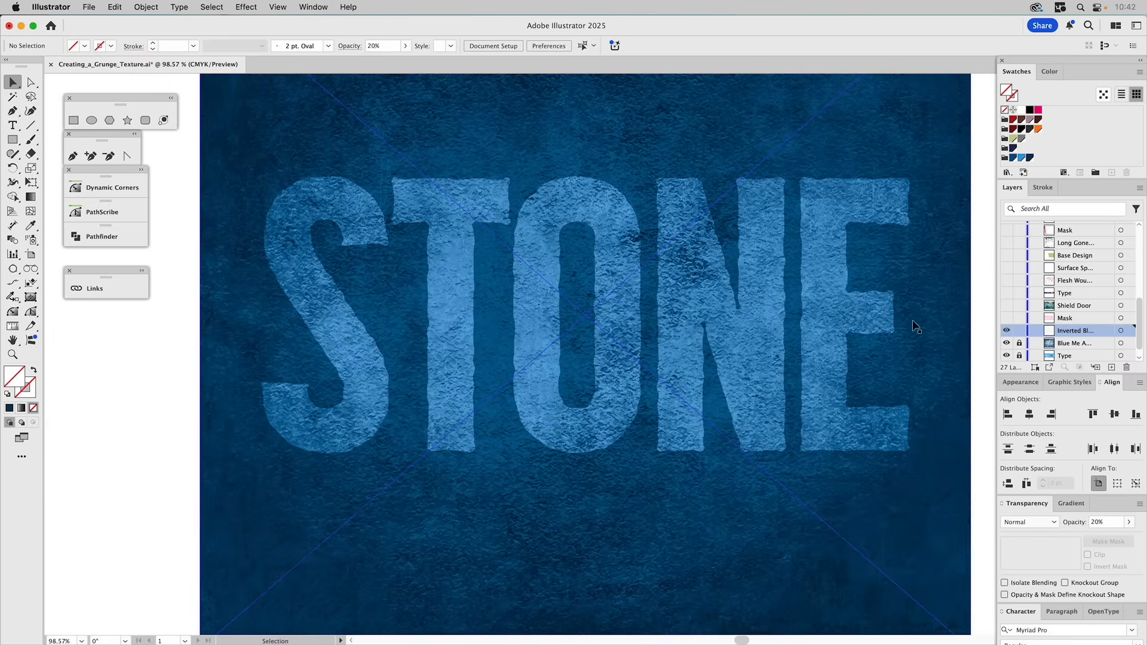
# Step: Show the Mask layer and use its STONE outline as a clipping mask for the inverted texture
pyautogui.click(1007, 319)
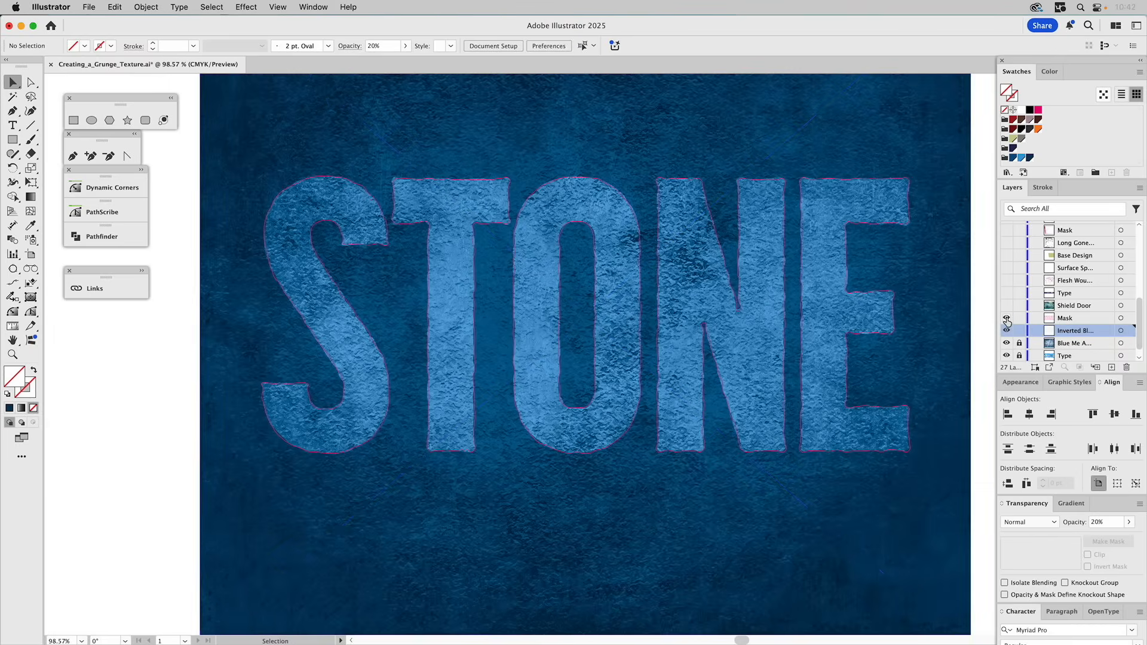
pyautogui.click(855, 177)
pyautogui.keyDown('shift'); pyautogui.click(854, 177); pyautogui.keyUp('shift')
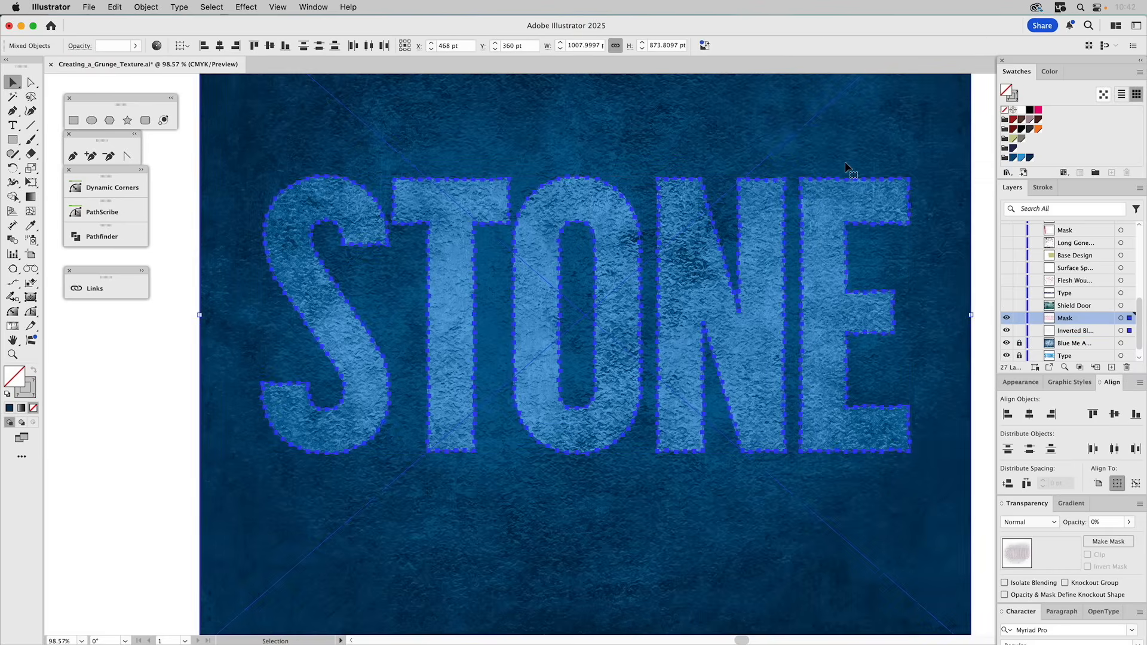
pyautogui.press('super+7')
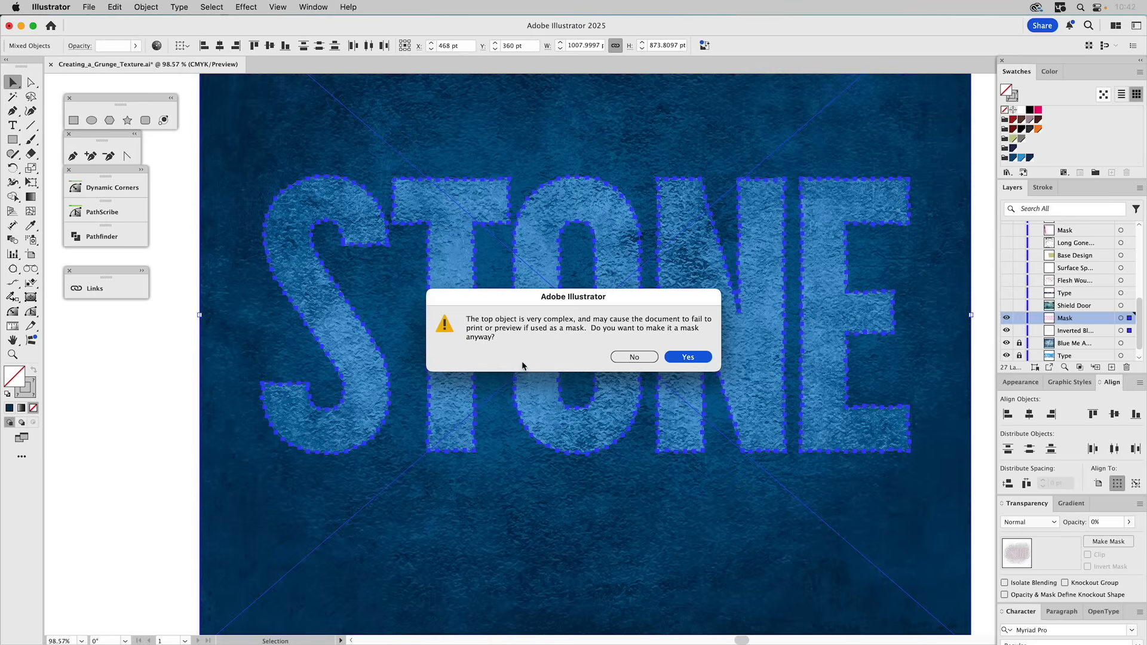
pyautogui.click(689, 357)
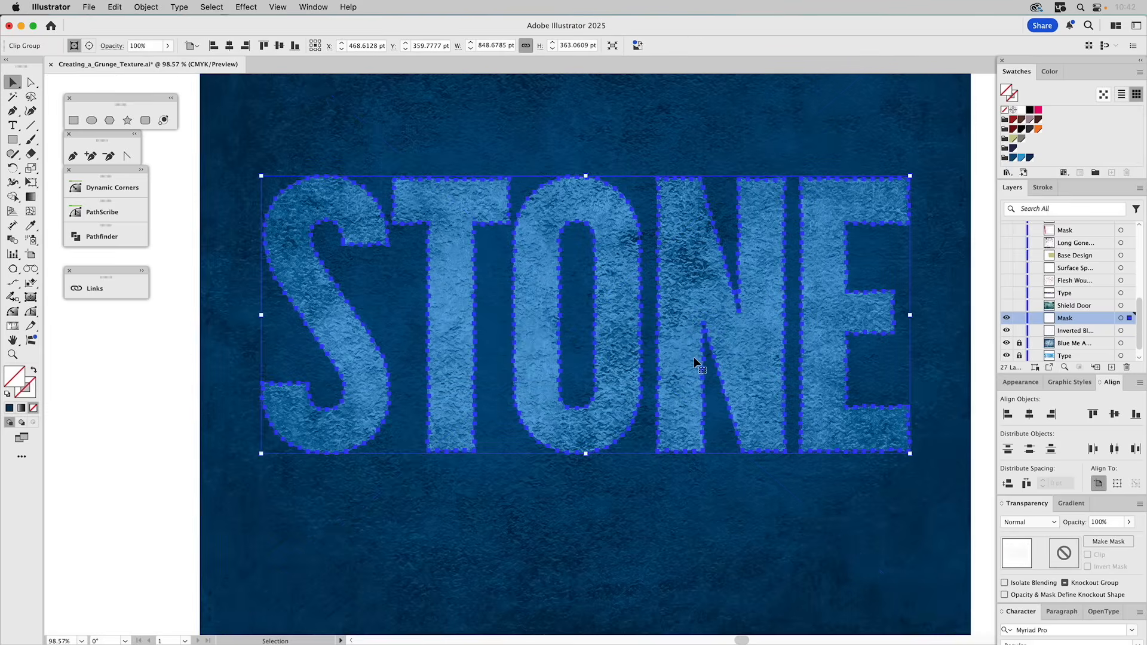
# Step: Test-move the masked texture away from the STONE lettering, undo the move, and release its clipping mask
pyautogui.click(146, 392)
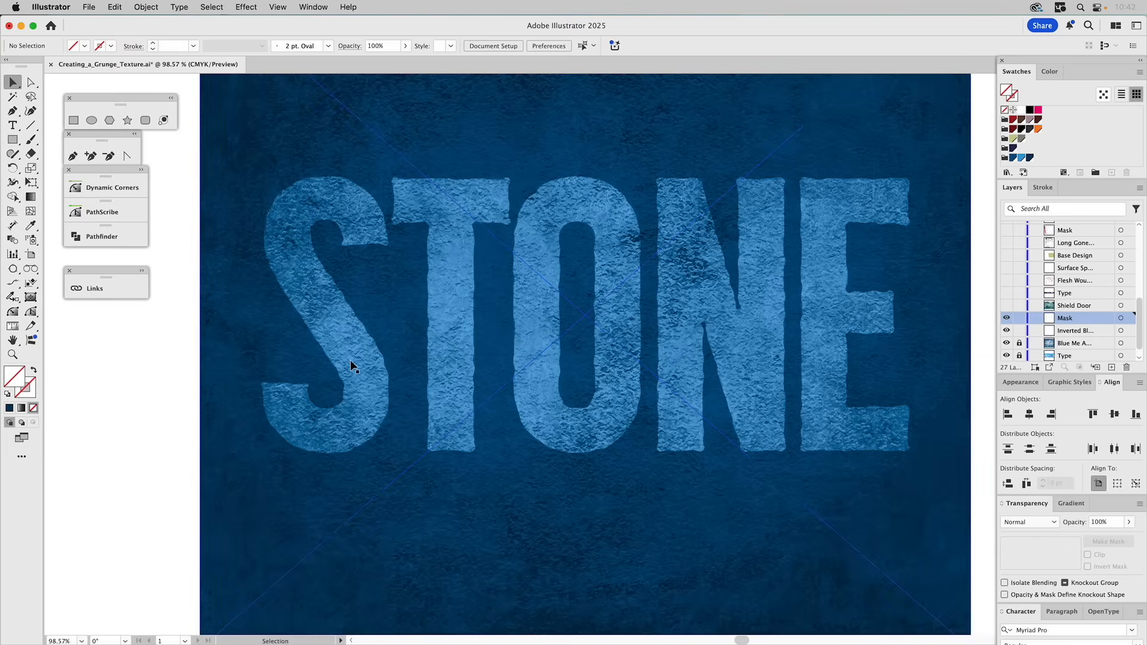
pyautogui.moveTo(354, 360); pyautogui.dragTo(385, 364)
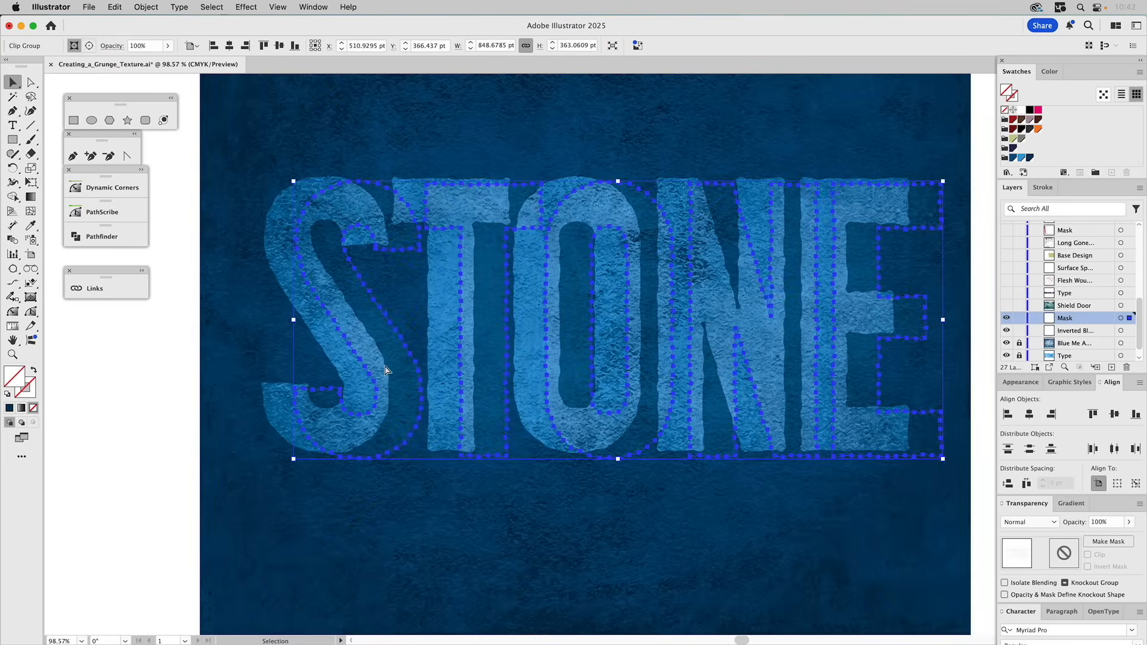
pyautogui.press('super+z')
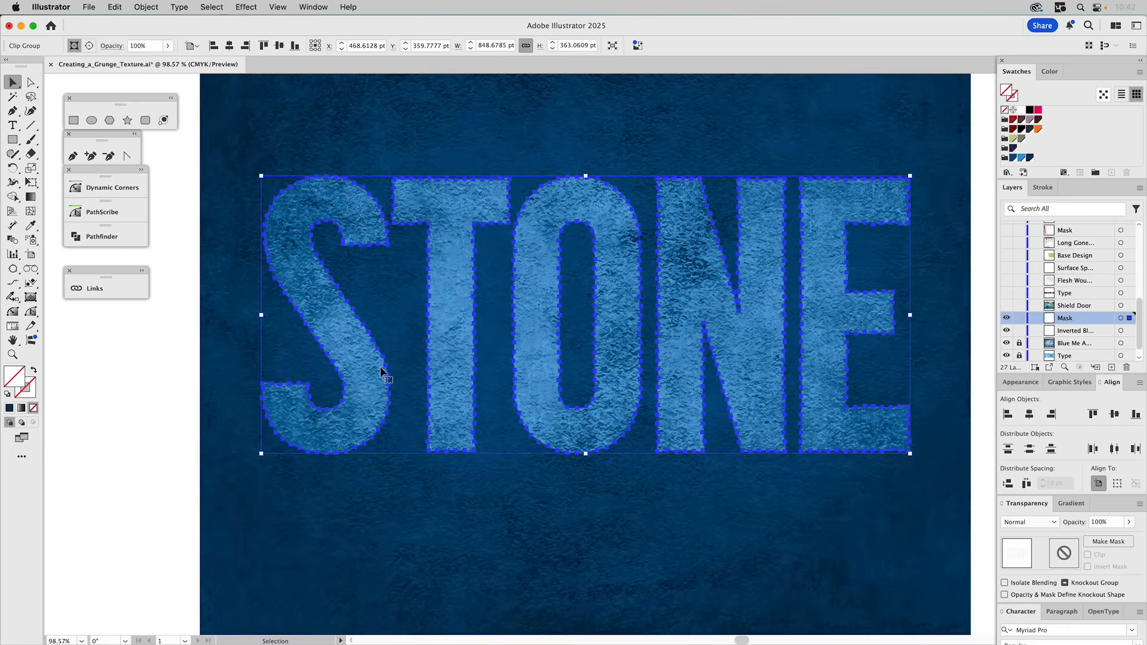
pyautogui.keyDown('shift'); pyautogui.click(343, 141); pyautogui.keyUp('shift')
pyautogui.keyDown('shift'); pyautogui.click(343, 141); pyautogui.keyUp('shift')
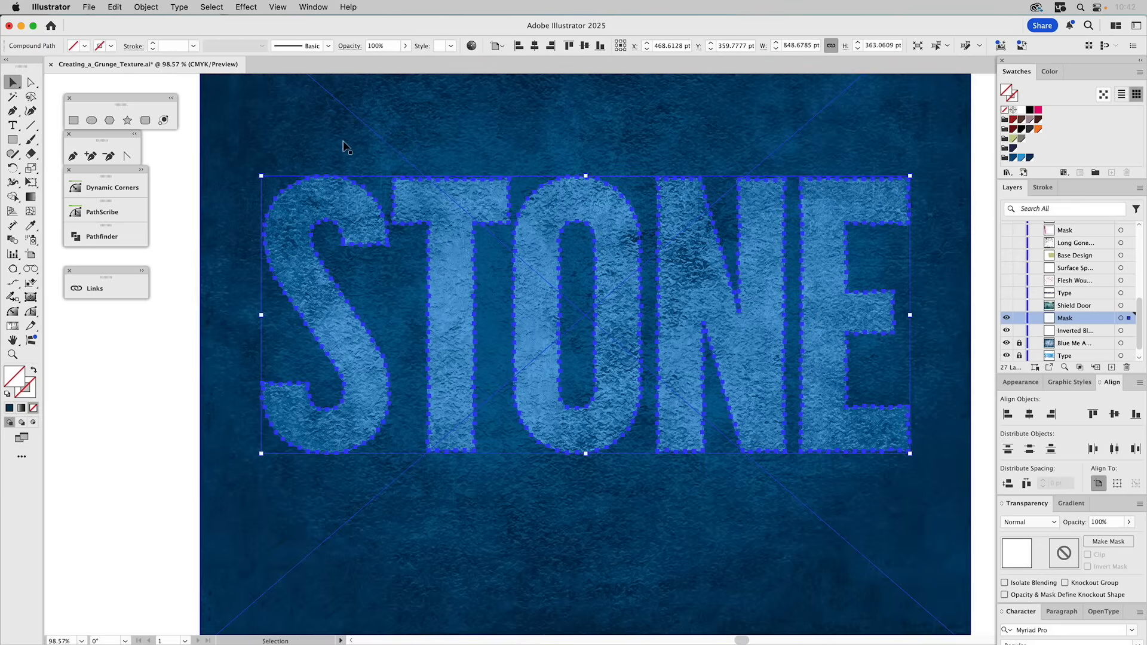
pyautogui.press('super+shift+a')
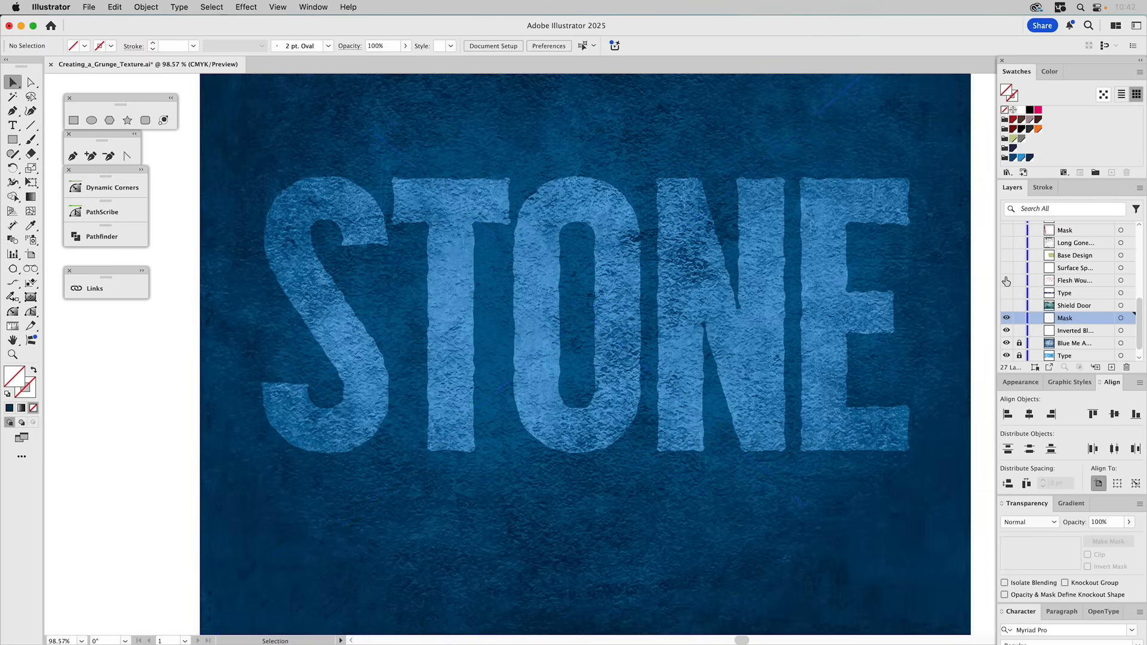
# Step: Show the Shield Door layer, hide the four STONE layers below it, and make Shield Door the active layer
pyautogui.click(1007, 306)
pyautogui.click(1006, 318)
pyautogui.click(1007, 330)
pyautogui.moveTo(1007, 338); pyautogui.dragTo(1007, 358)
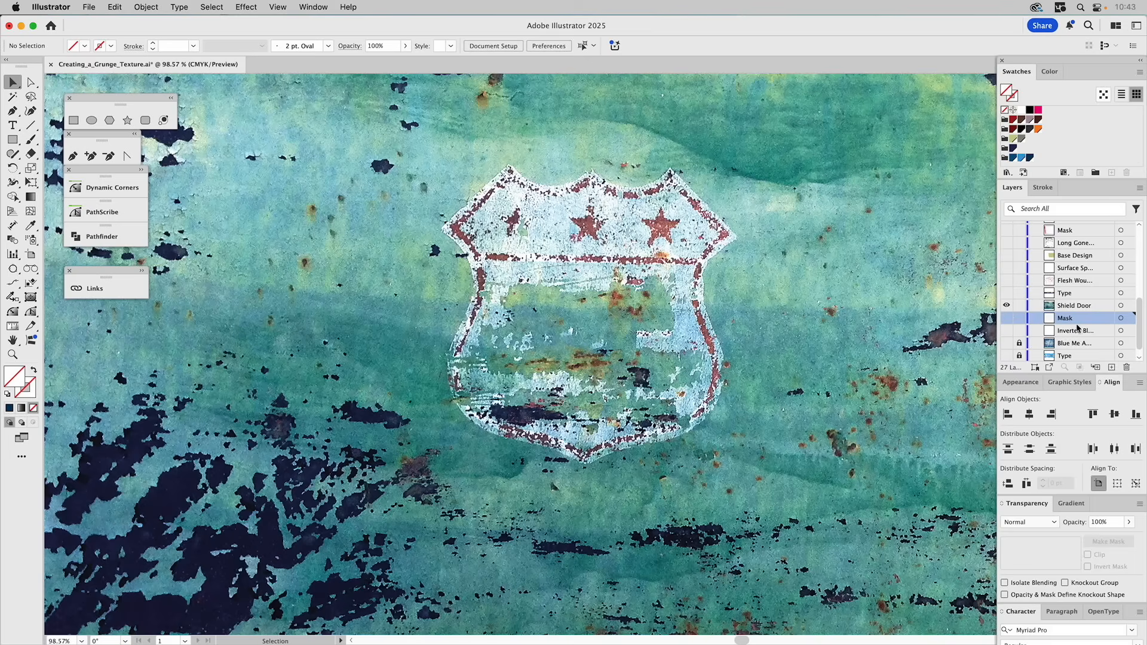
pyautogui.click(1070, 306)
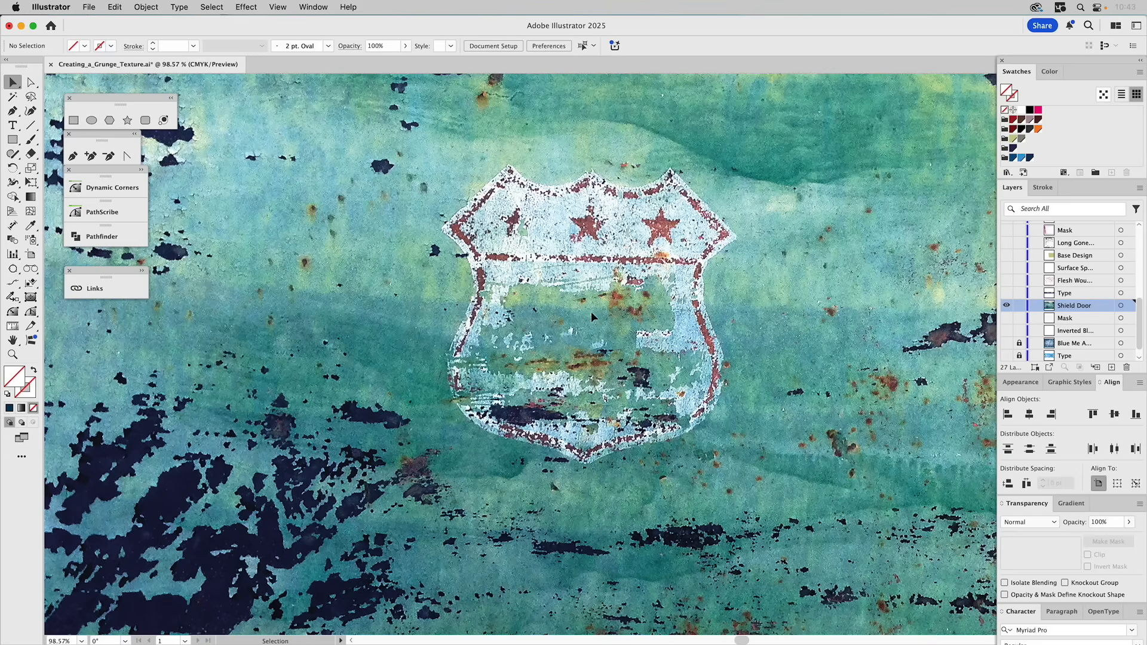
# Step: Show the SHIELD Type and Flesh Wound layers, select the texture, and compare its fill as None and magenta, ending on magenta
pyautogui.click(1007, 295)
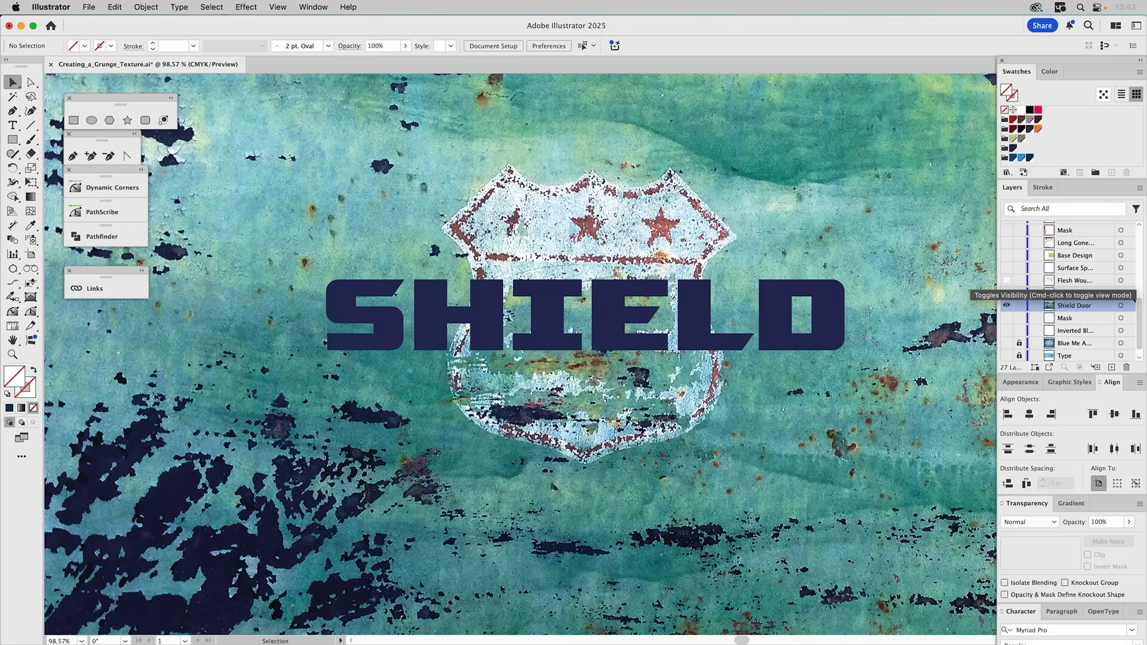
pyautogui.click(1007, 281)
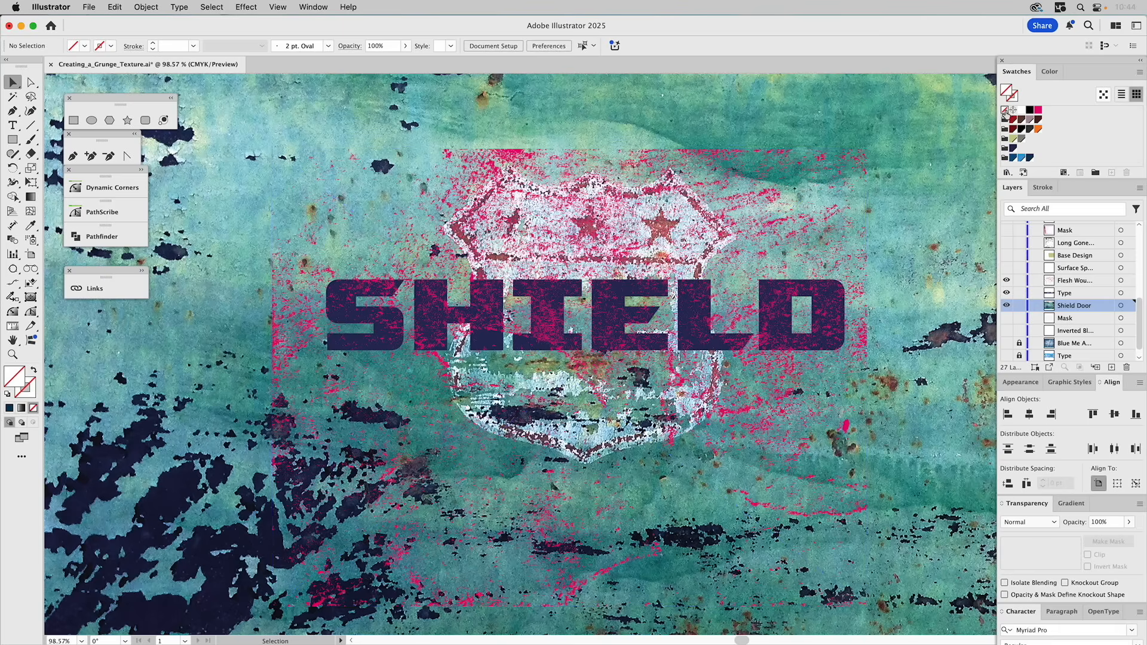
pyautogui.click(820, 206)
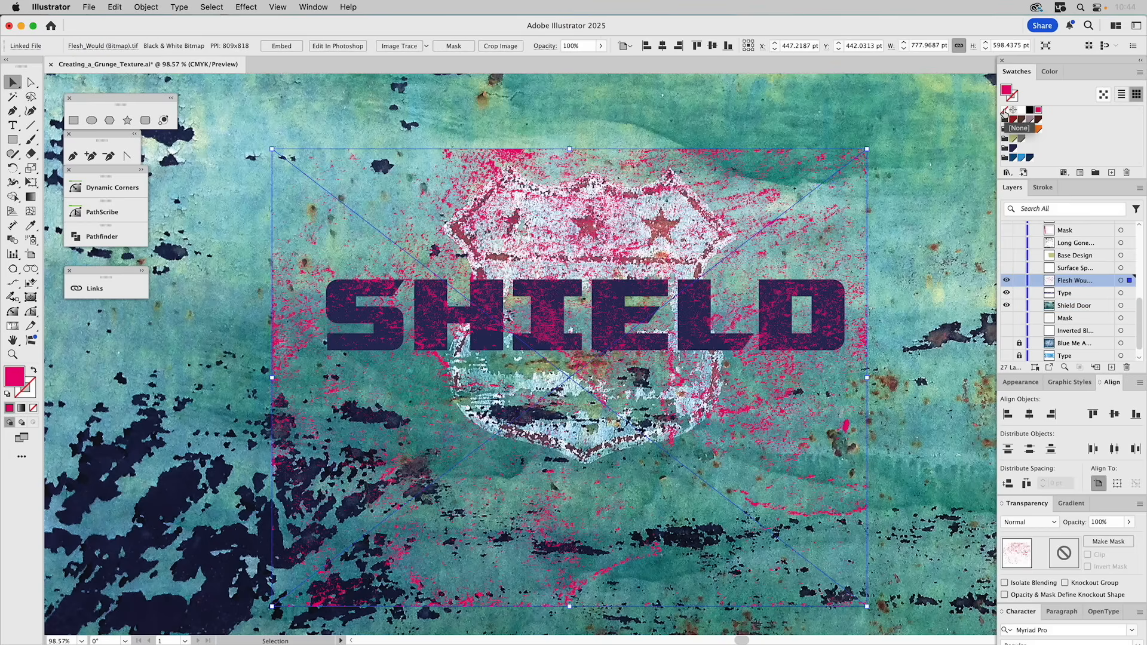
pyautogui.click(1004, 110)
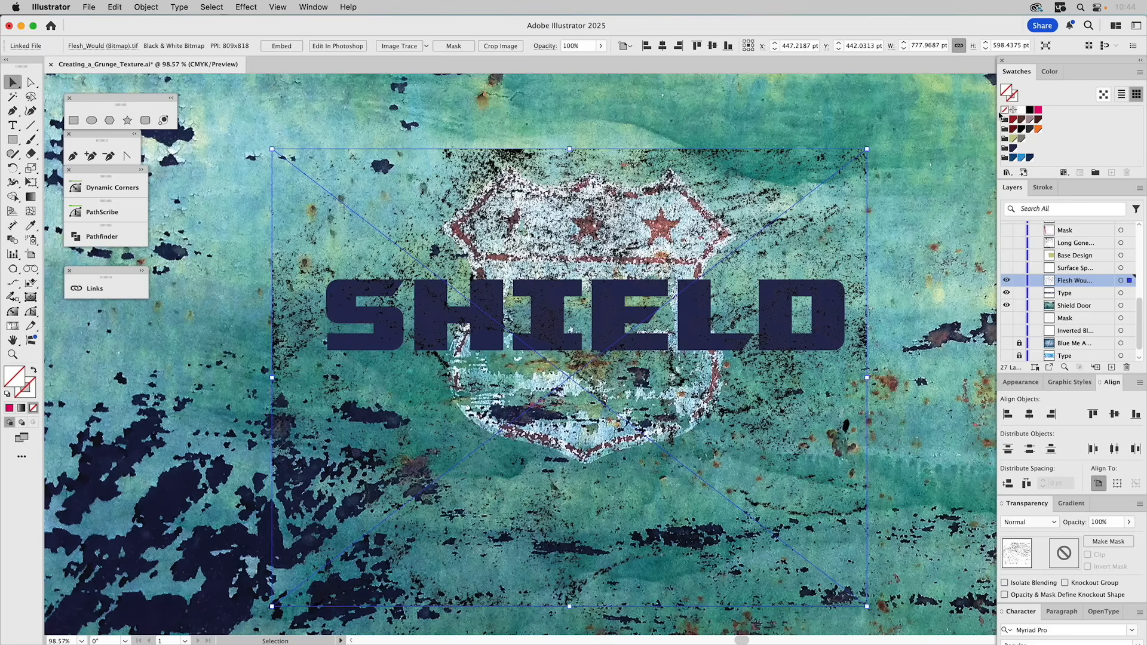
pyautogui.click(1038, 111)
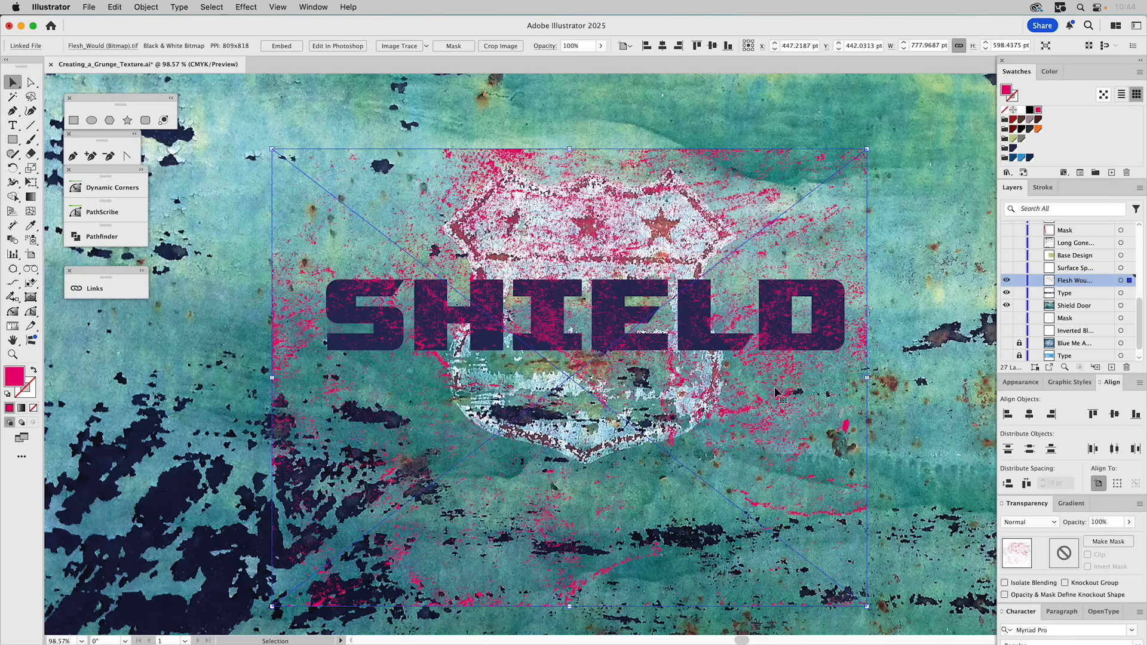
# Step: Shift the Flesh Wound texture slightly downward, crop it tightly around the SHIELD lettering to about 684 by 100 pt, and check its link status
pyautogui.moveTo(775, 390); pyautogui.dragTo(776, 397)
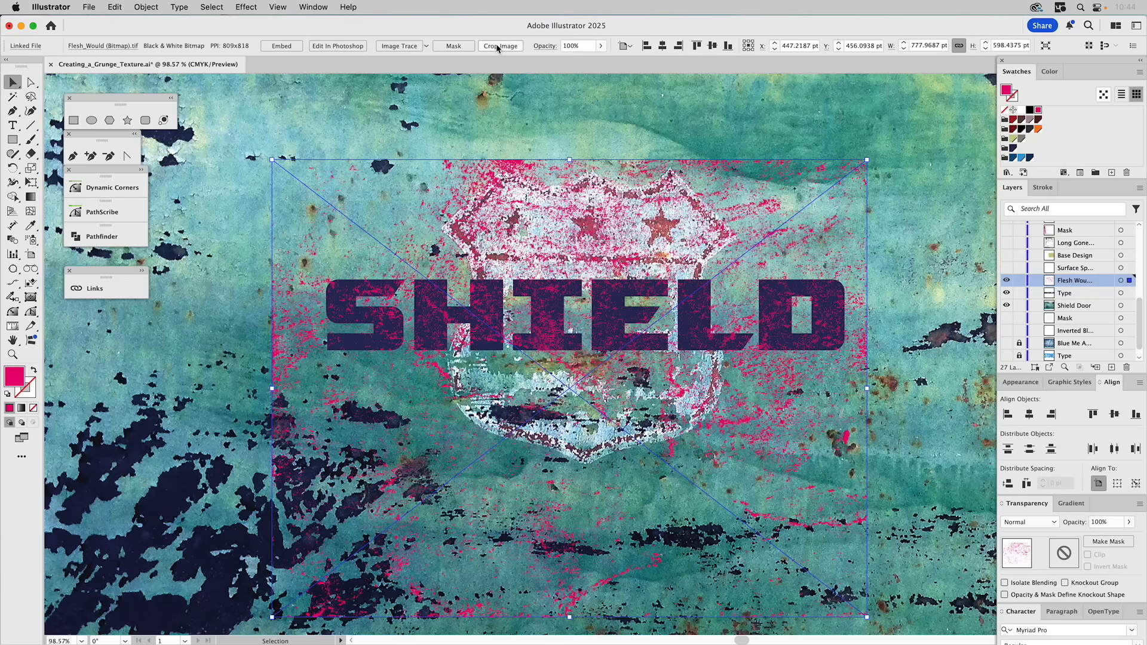
pyautogui.click(322, 6)
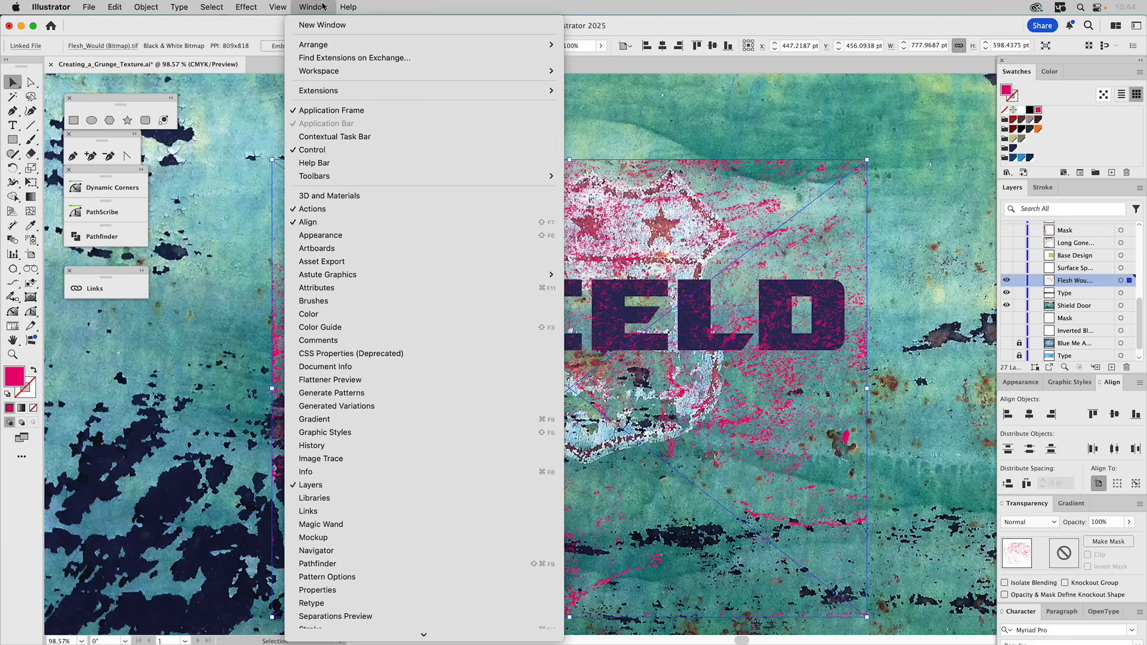
pyautogui.click(574, 114)
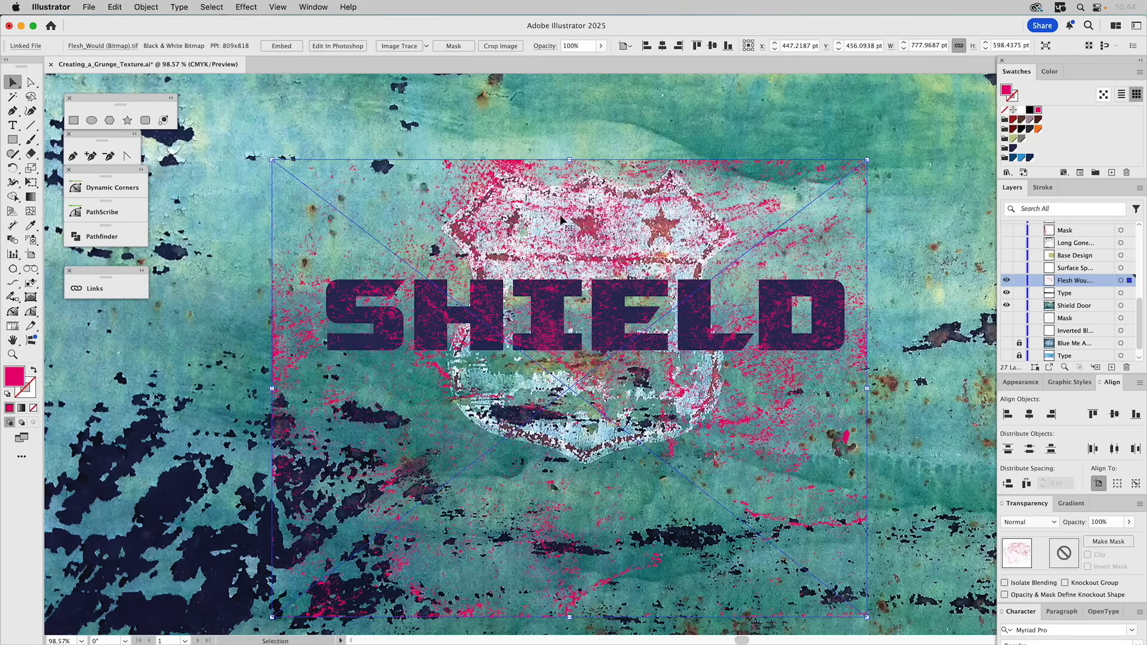
pyautogui.click(501, 46)
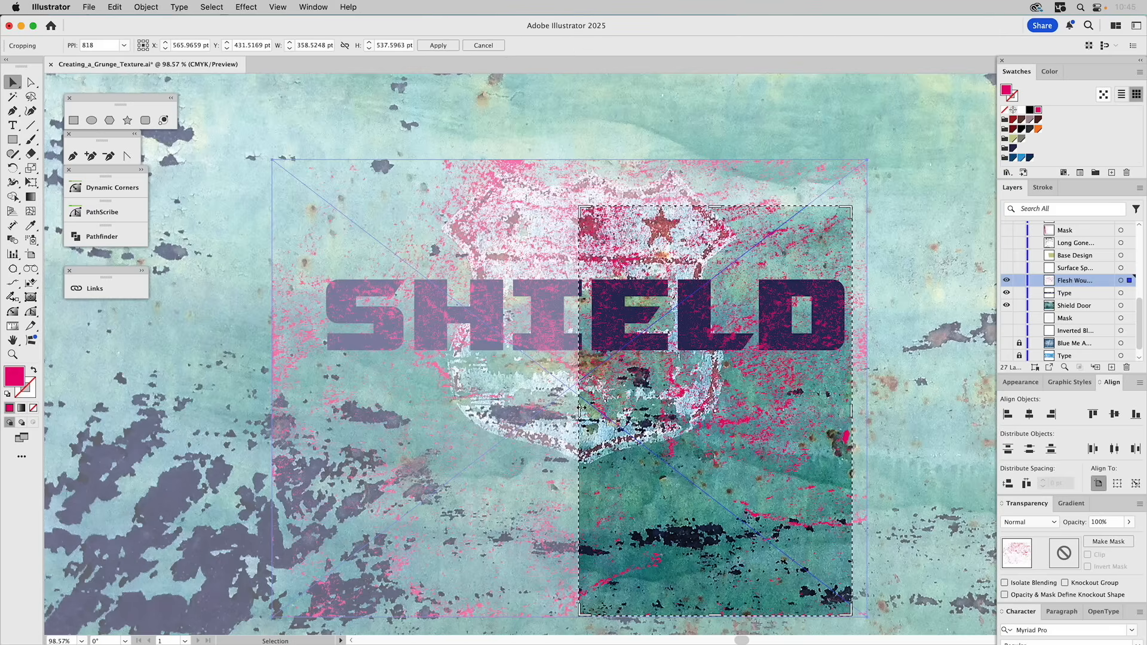
pyautogui.moveTo(580, 408); pyautogui.dragTo(325, 373)
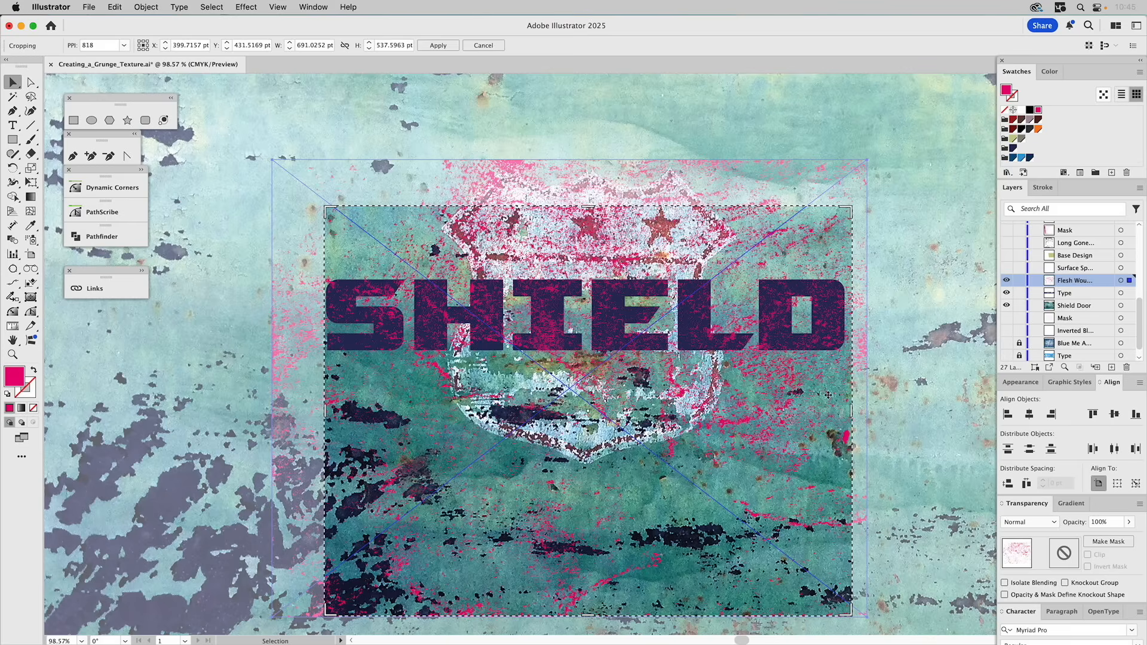
pyautogui.moveTo(850, 416); pyautogui.dragTo(845, 411)
pyautogui.moveTo(585, 614); pyautogui.dragTo(614, 352)
pyautogui.moveTo(590, 208); pyautogui.dragTo(596, 279)
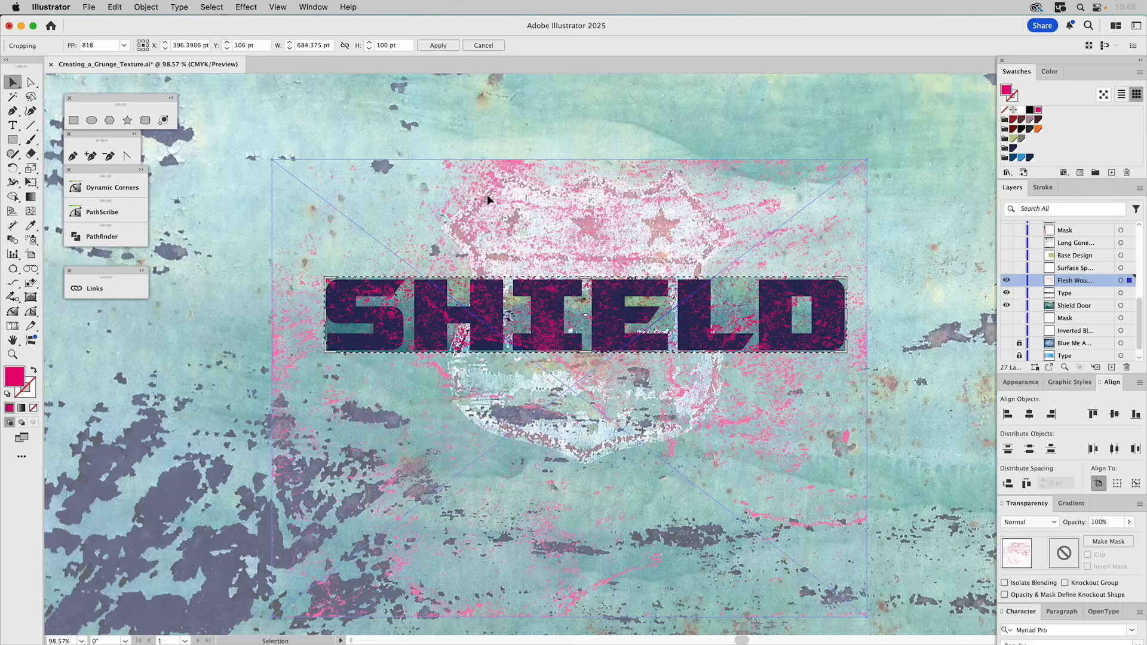
pyautogui.click(438, 45)
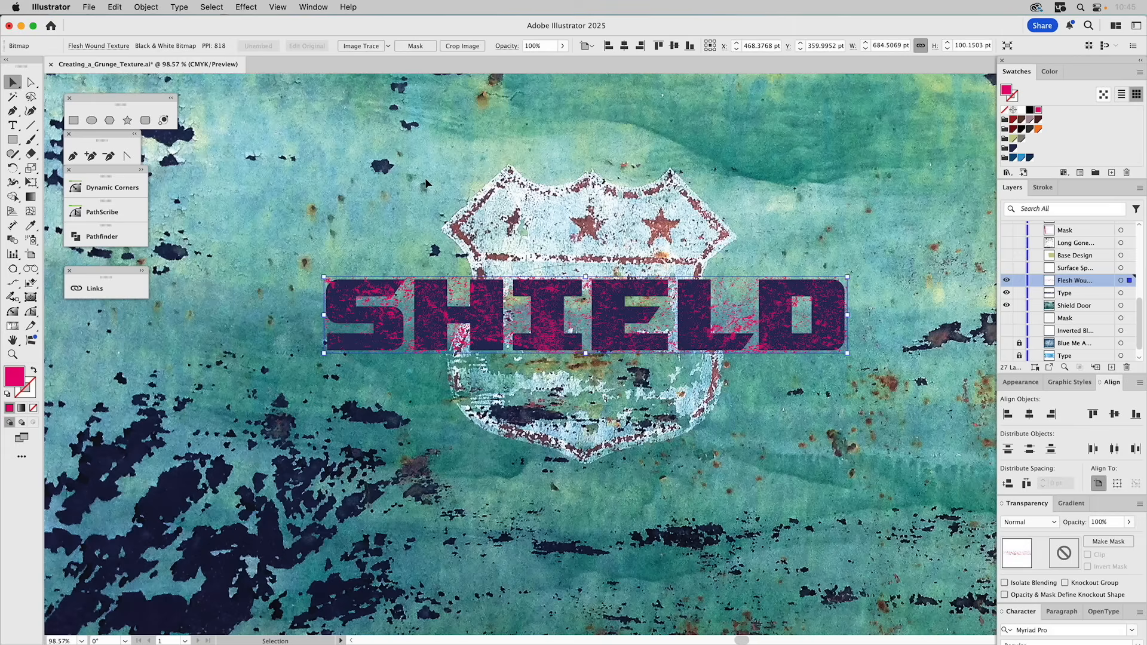
pyautogui.click(144, 281)
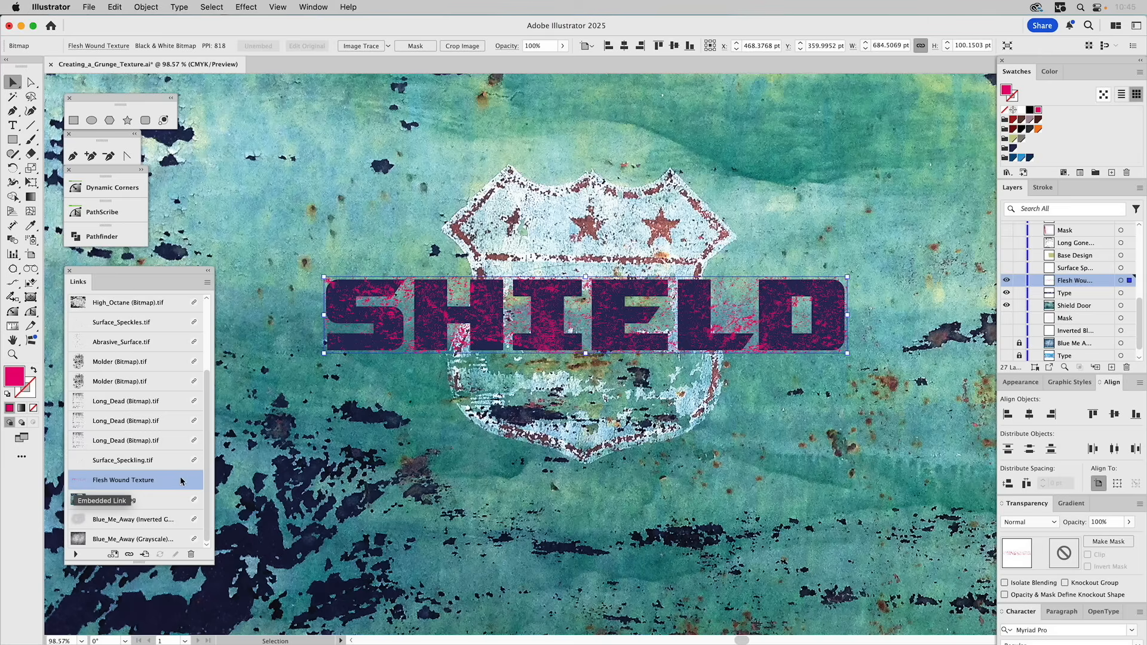
pyautogui.click(207, 270)
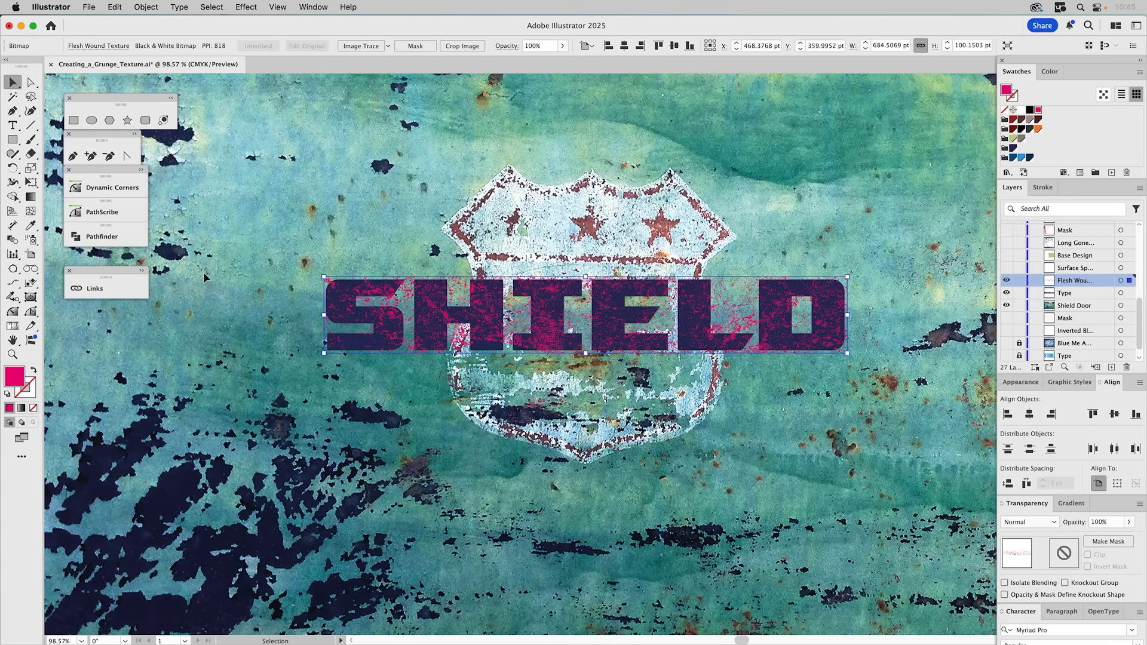
# Step: Recolor the cropped Flesh Wound texture with a light teal sampled from the door background, leaving nothing selected
pyautogui.click(1005, 110)
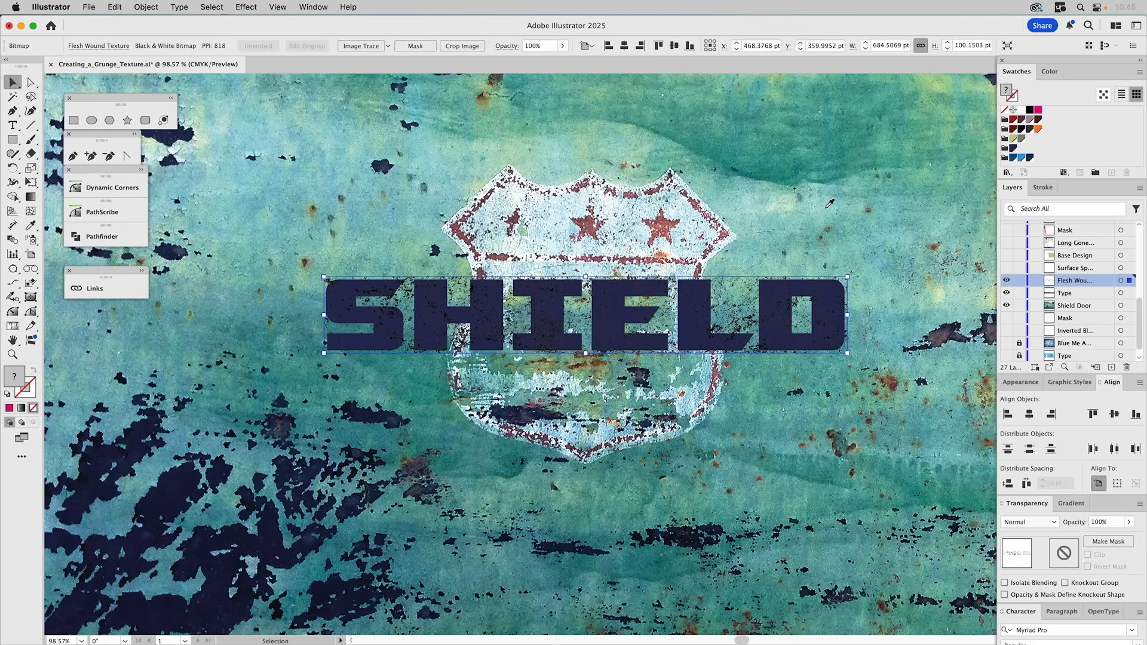
pyautogui.press('i')
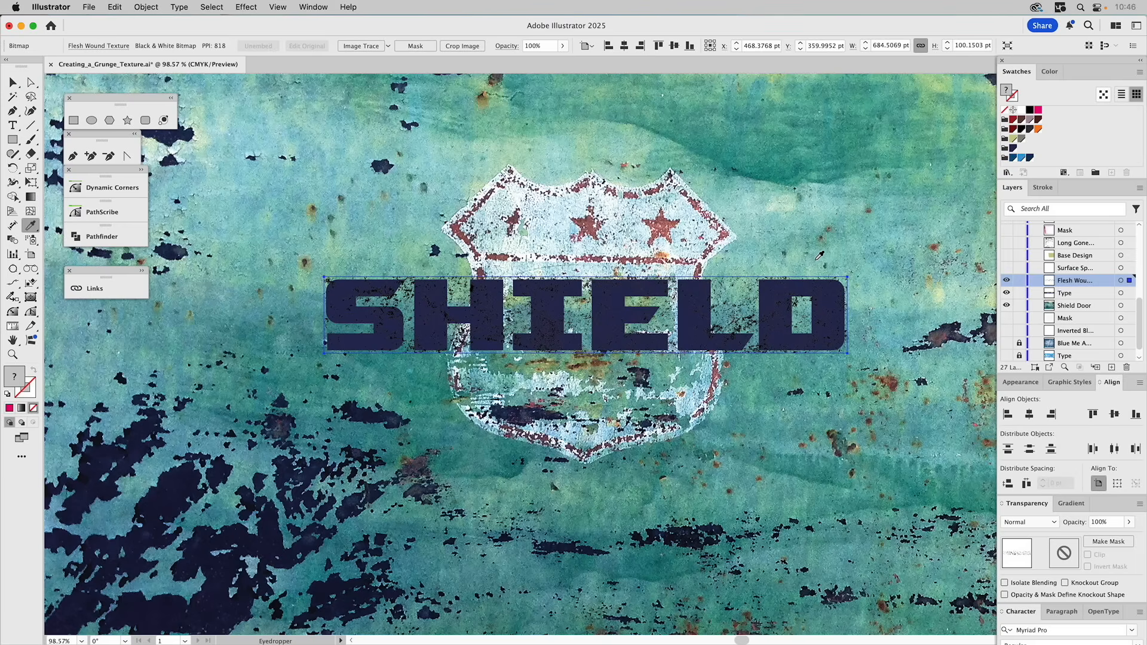
pyautogui.click(881, 259)
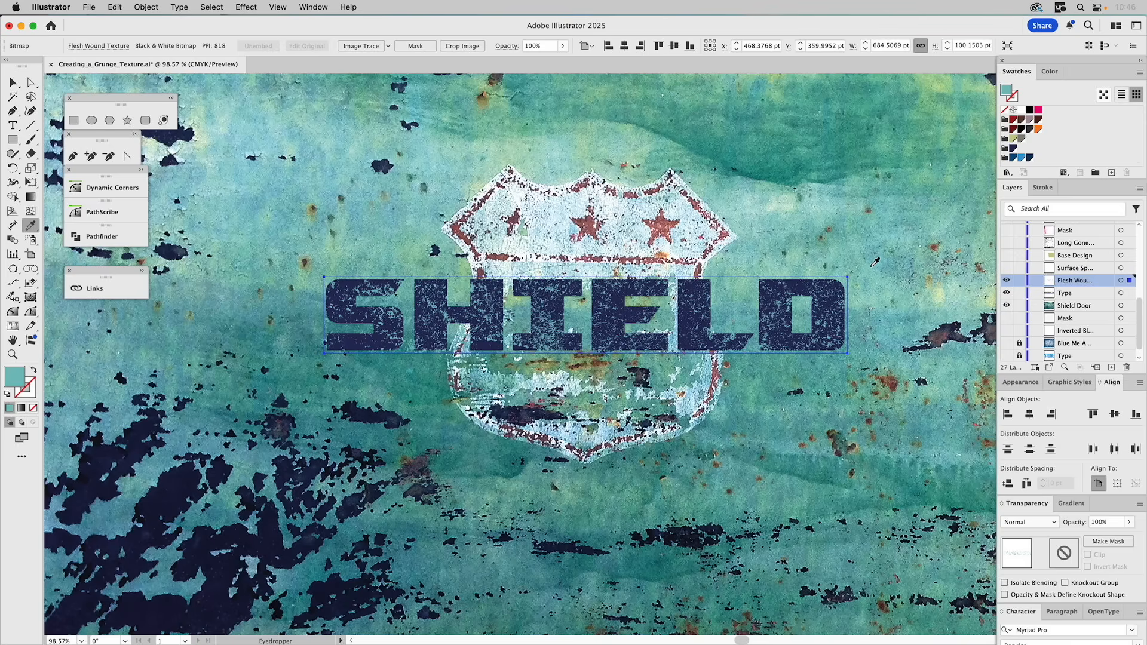
pyautogui.click(876, 262)
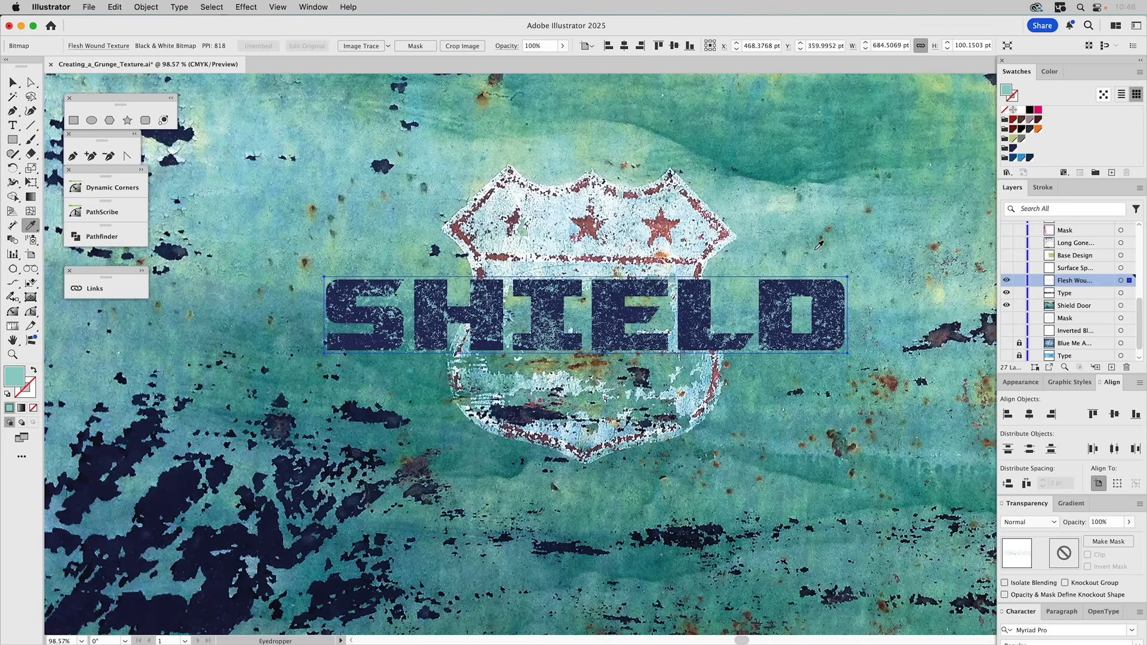
pyautogui.press('v')
pyautogui.click(250, 159)
# Step: Show the Surface Speckling layer and color its texture dark brown, sampled from a rust spot on the door, after trying navy
pyautogui.press('i')
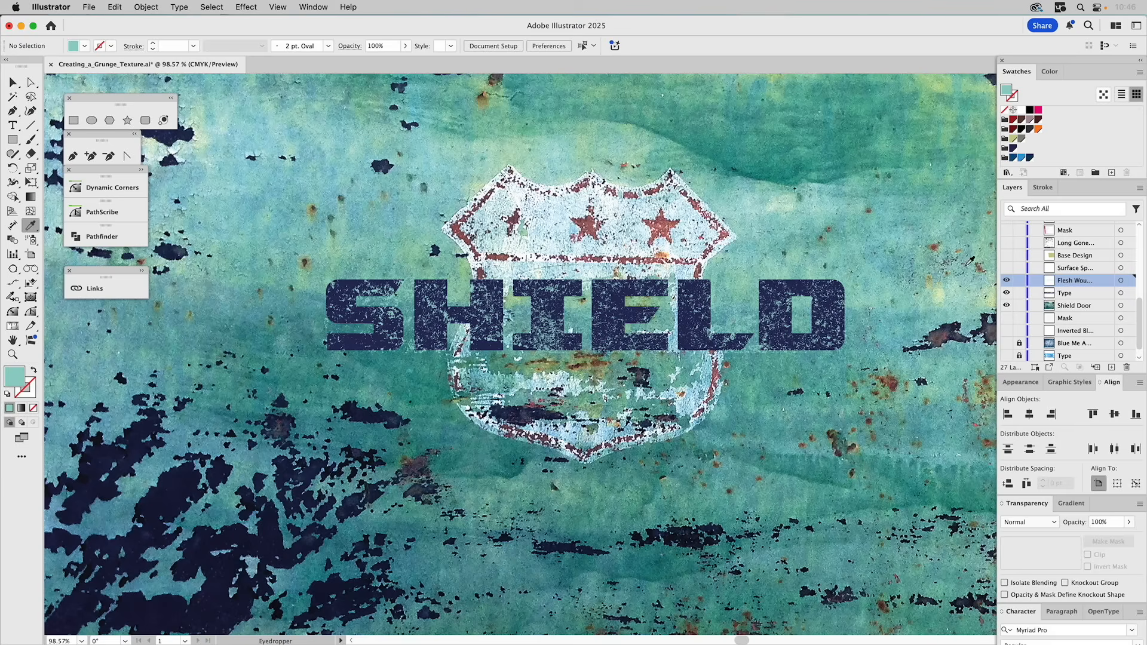
pyautogui.click(1008, 269)
pyautogui.keyDown('super'); pyautogui.click(718, 165); pyautogui.keyUp('super')
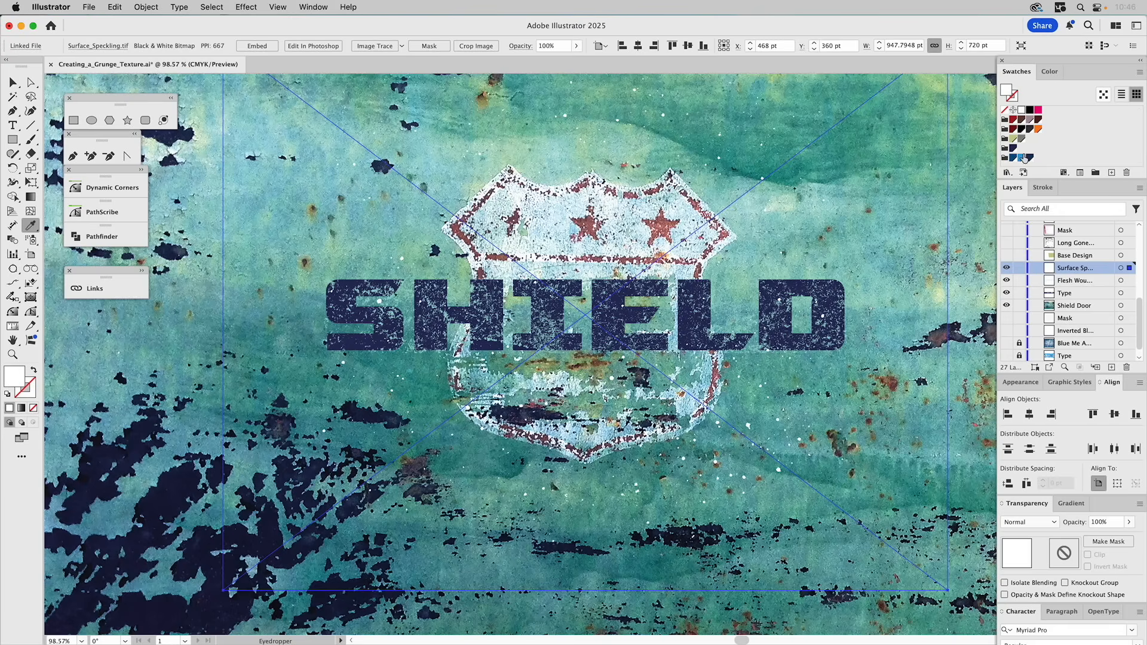
pyautogui.click(1013, 148)
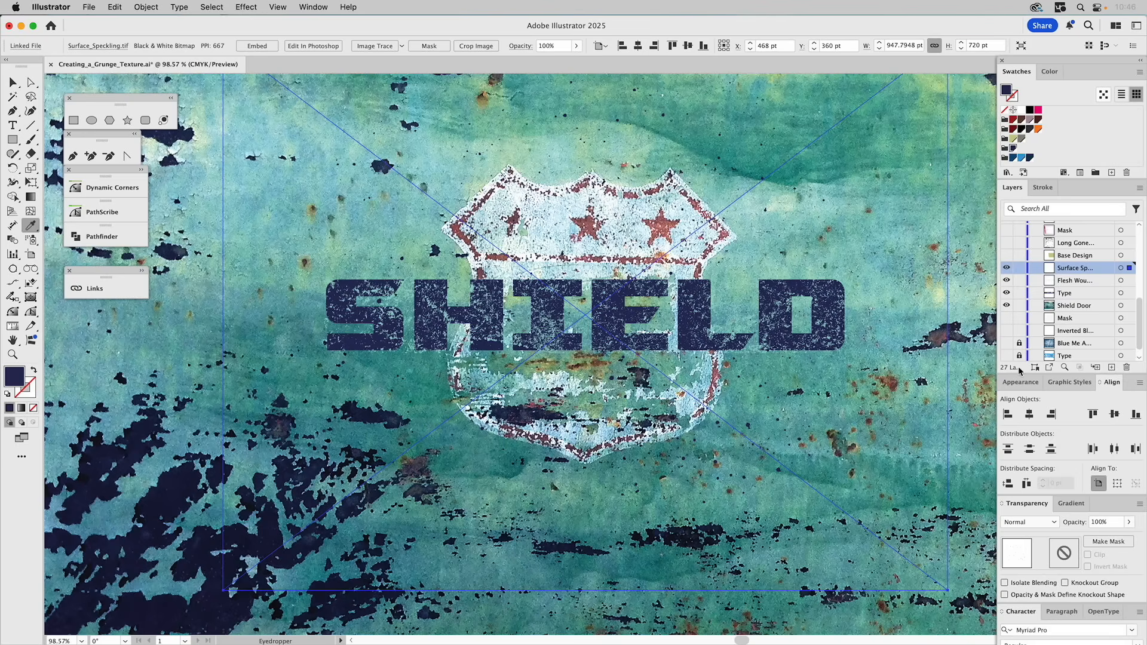
pyautogui.click(986, 379)
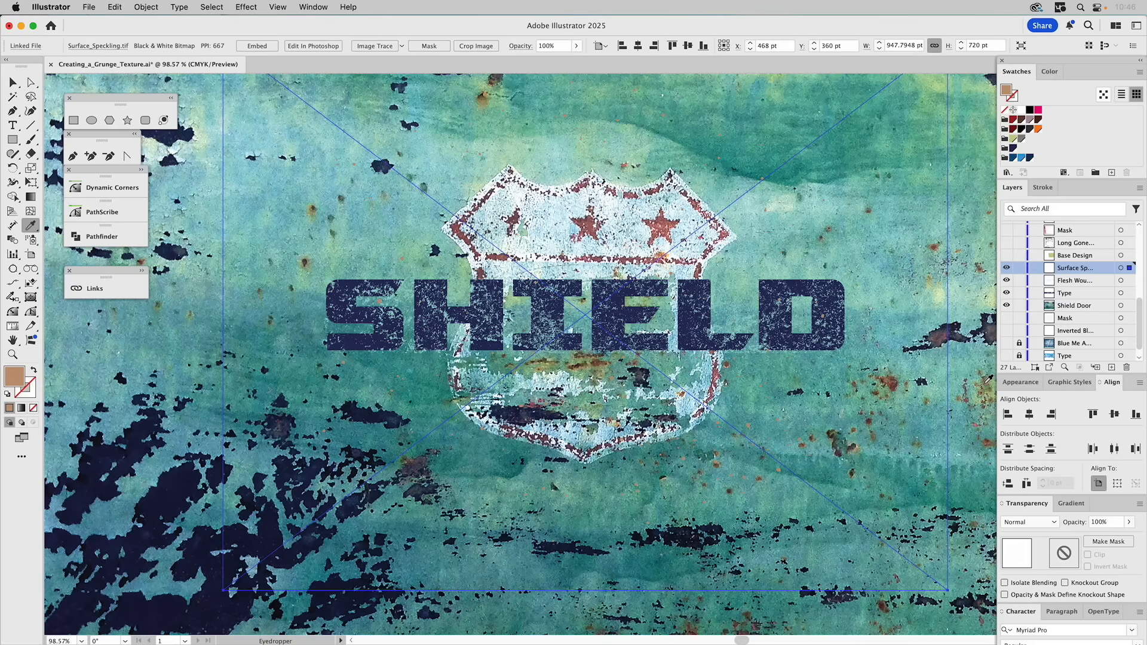
pyautogui.click(989, 379)
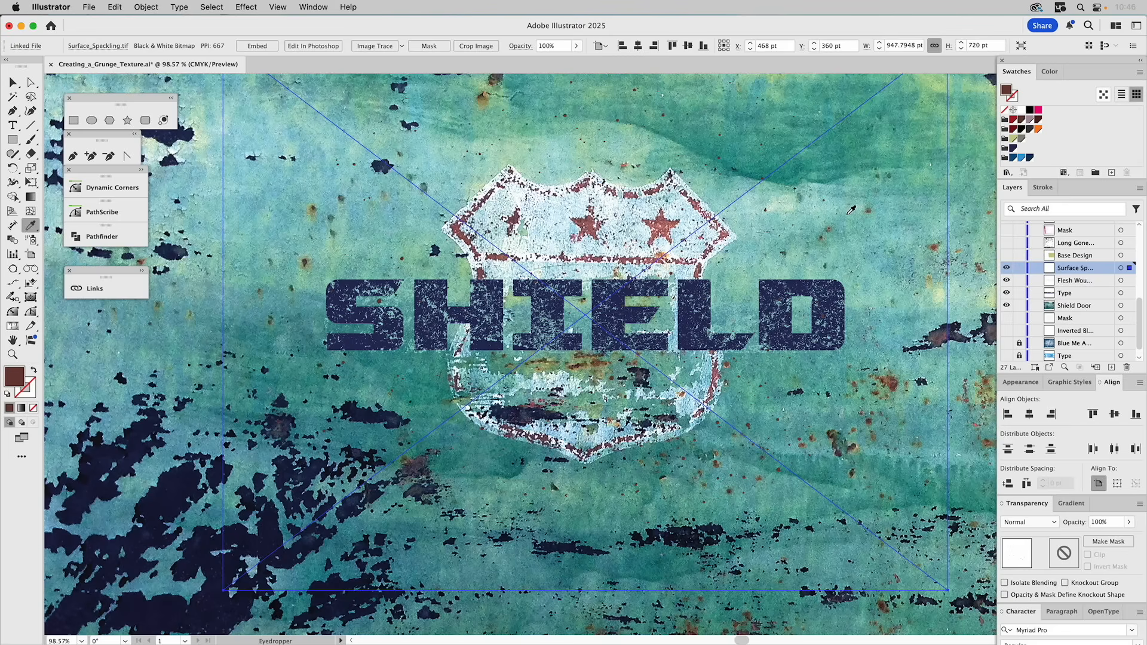
pyautogui.press('v')
pyautogui.press('super+shift+a')
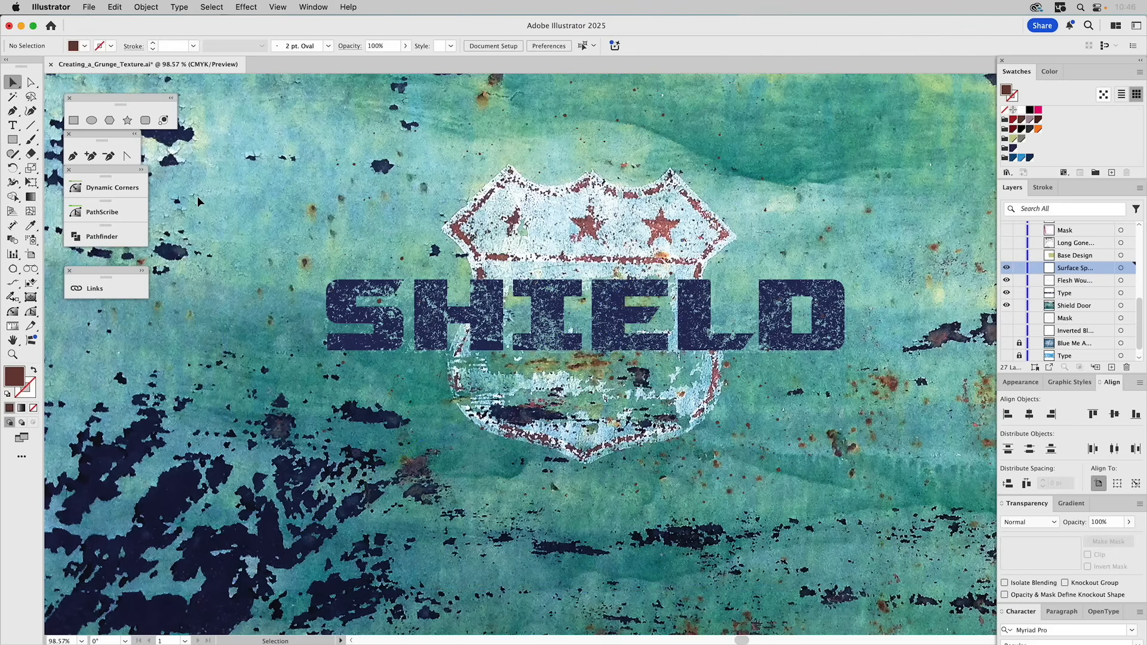
# Step: Show only the Base Design and Long Gone layers, select the Long_Dead (Bitmap).tif texture, and check its entry among the linked files
pyautogui.keyDown('alt'); pyautogui.click(1007, 255); pyautogui.keyUp('alt')
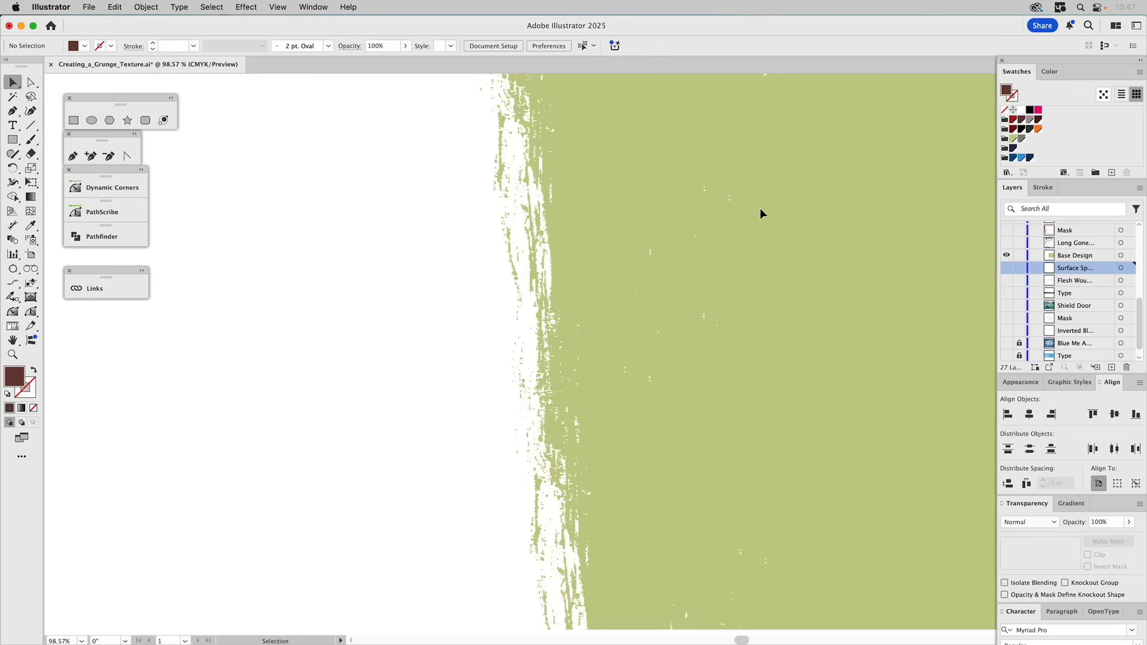
pyautogui.click(1006, 245)
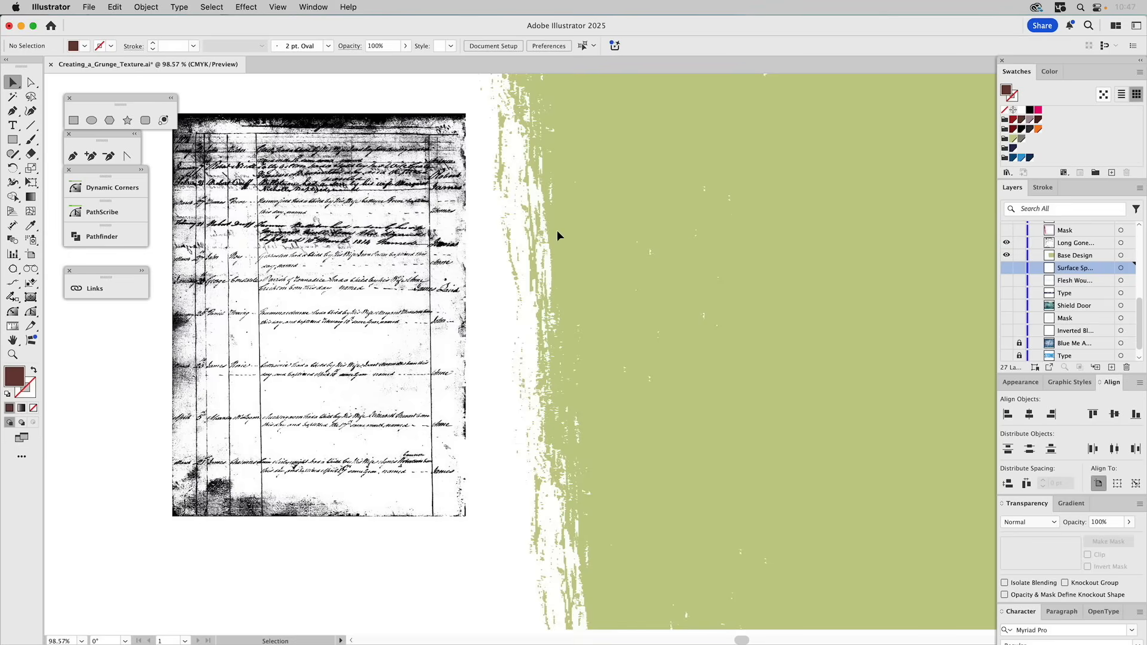
pyautogui.click(330, 183)
pyautogui.click(142, 273)
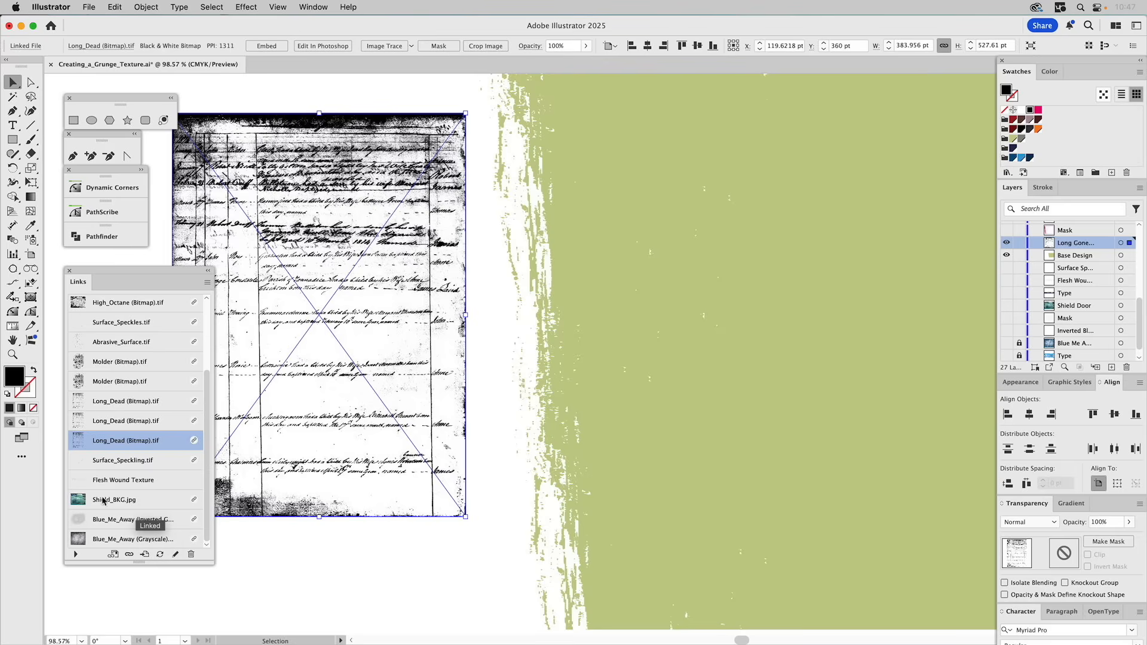
pyautogui.click(208, 271)
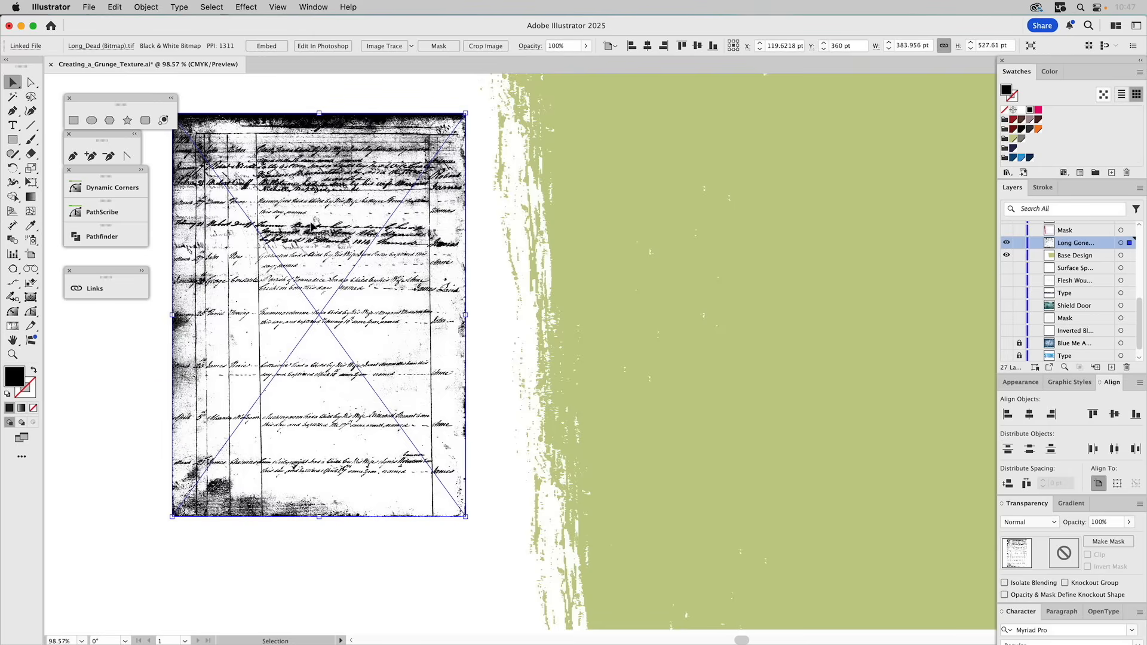
# Step: Enlarge the Long_Dead texture proportionally to about 1050 by 1443 pt and move it over the green area's rough left edge
pyautogui.moveTo(467, 315); pyautogui.dragTo(976, 356)
pyautogui.moveTo(320, 209); pyautogui.dragTo(323, 204)
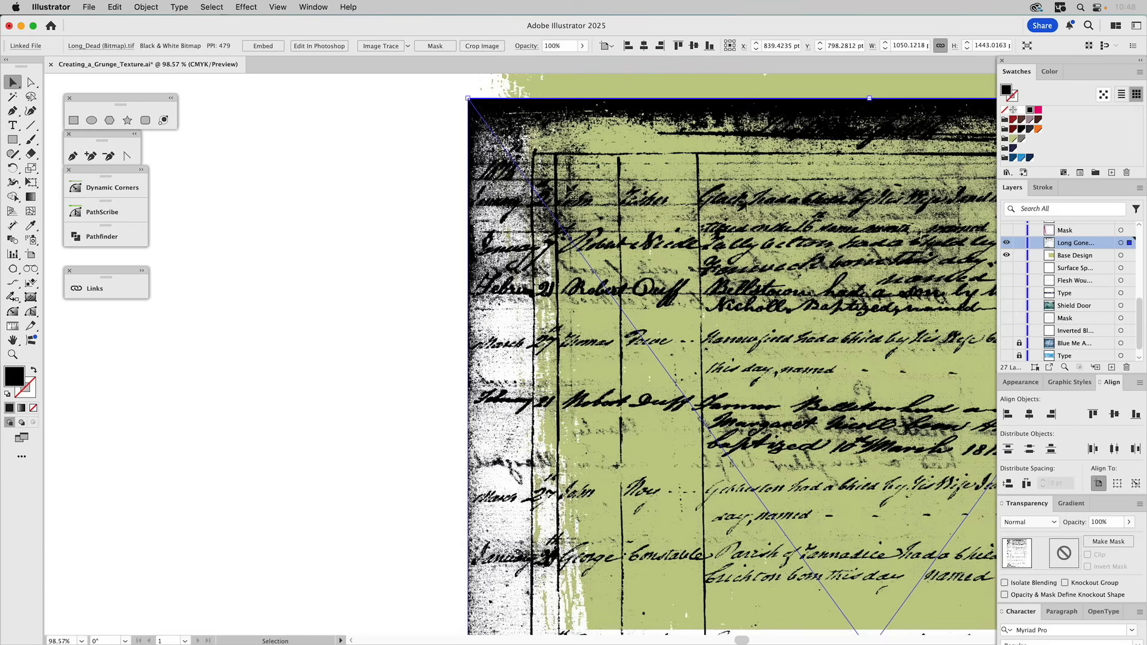
pyautogui.moveTo(569, 190); pyautogui.dragTo(505, 256)
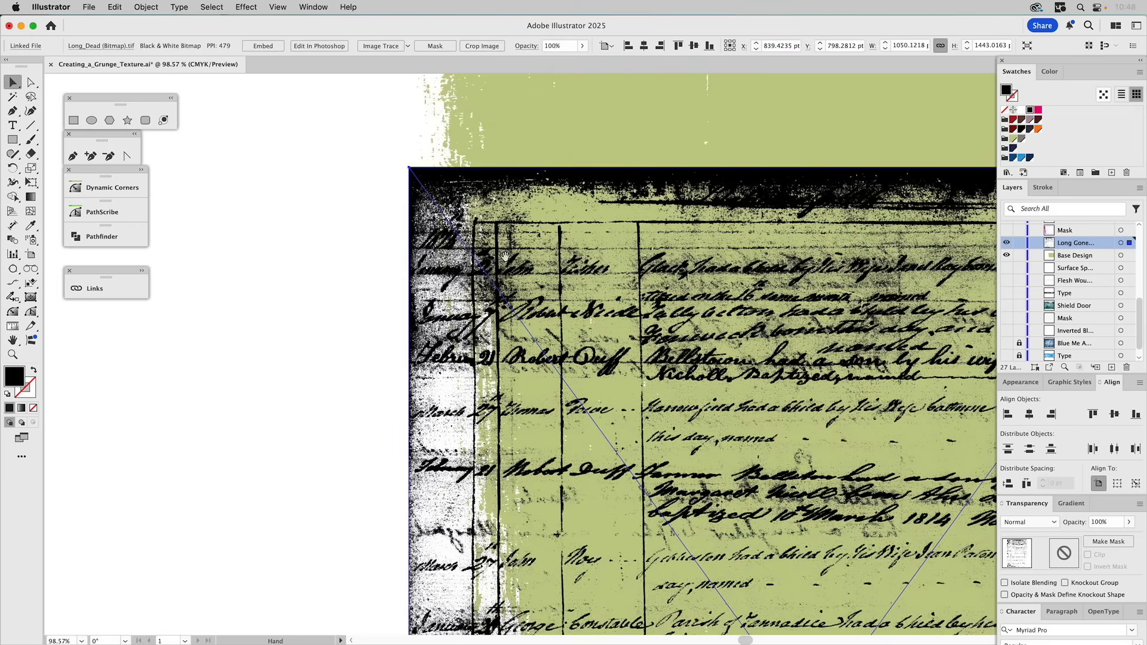
pyautogui.moveTo(434, 201); pyautogui.dragTo(522, 153)
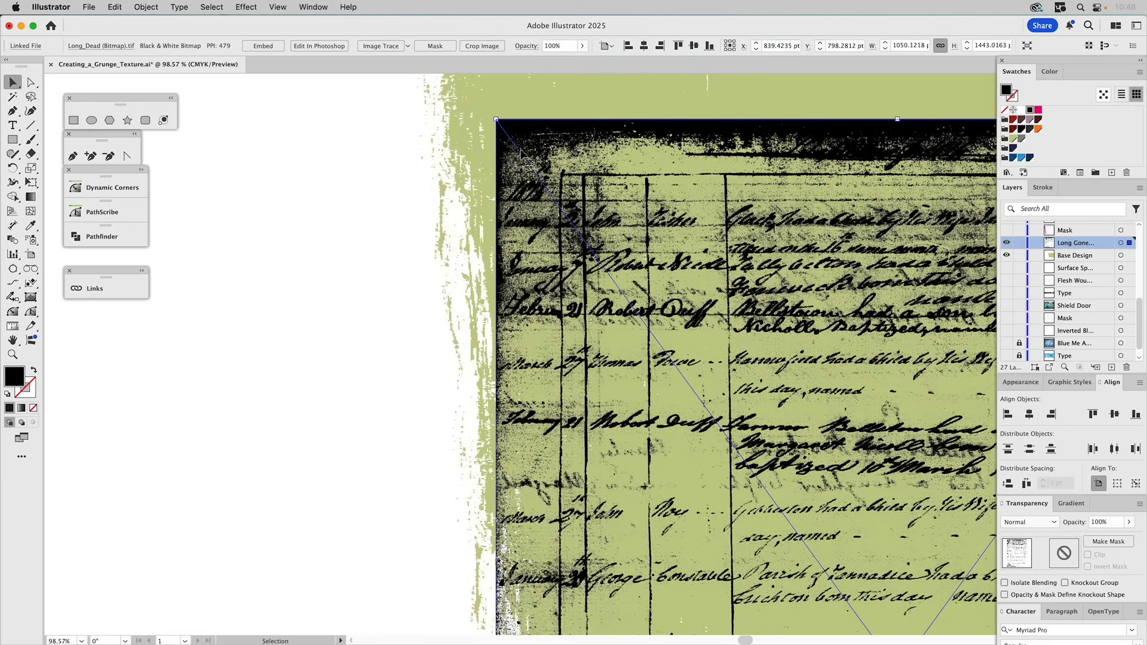
# Step: Rotate the Long_Dead texture slightly counterclockwise and position it so its handwriting covers the green area and its rough edge
pyautogui.moveTo(499, 113); pyautogui.dragTo(402, 146)
pyautogui.moveTo(528, 423); pyautogui.dragTo(497, 389)
pyautogui.moveTo(499, 326); pyautogui.dragTo(513, 411)
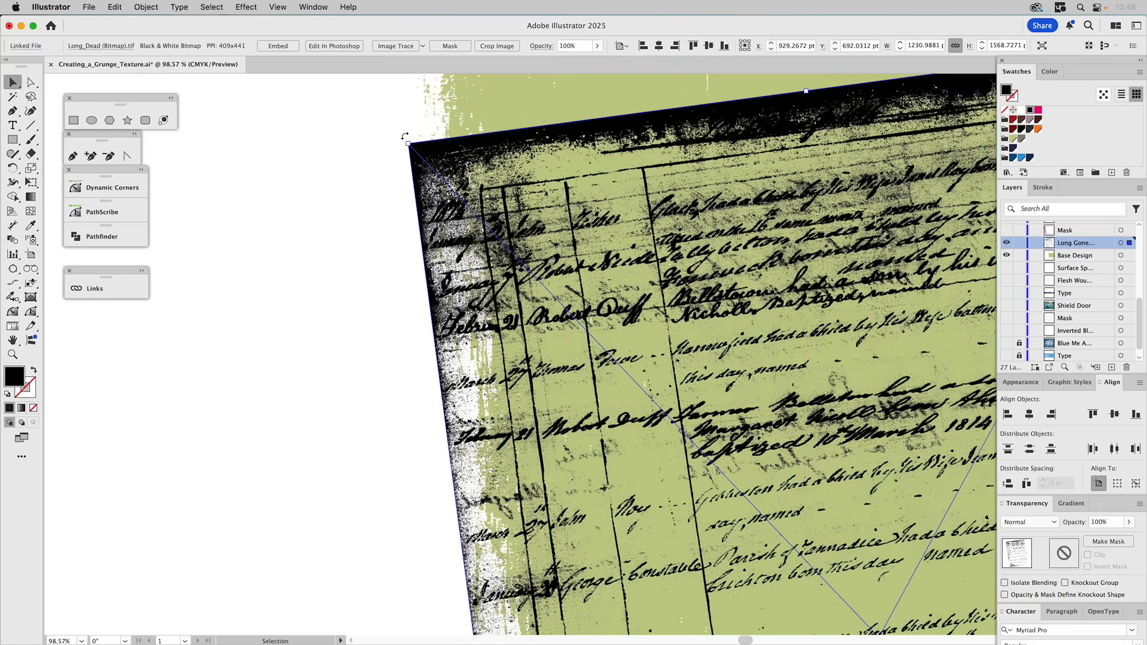
pyautogui.moveTo(405, 138); pyautogui.dragTo(411, 132)
pyautogui.moveTo(474, 259); pyautogui.dragTo(462, 184)
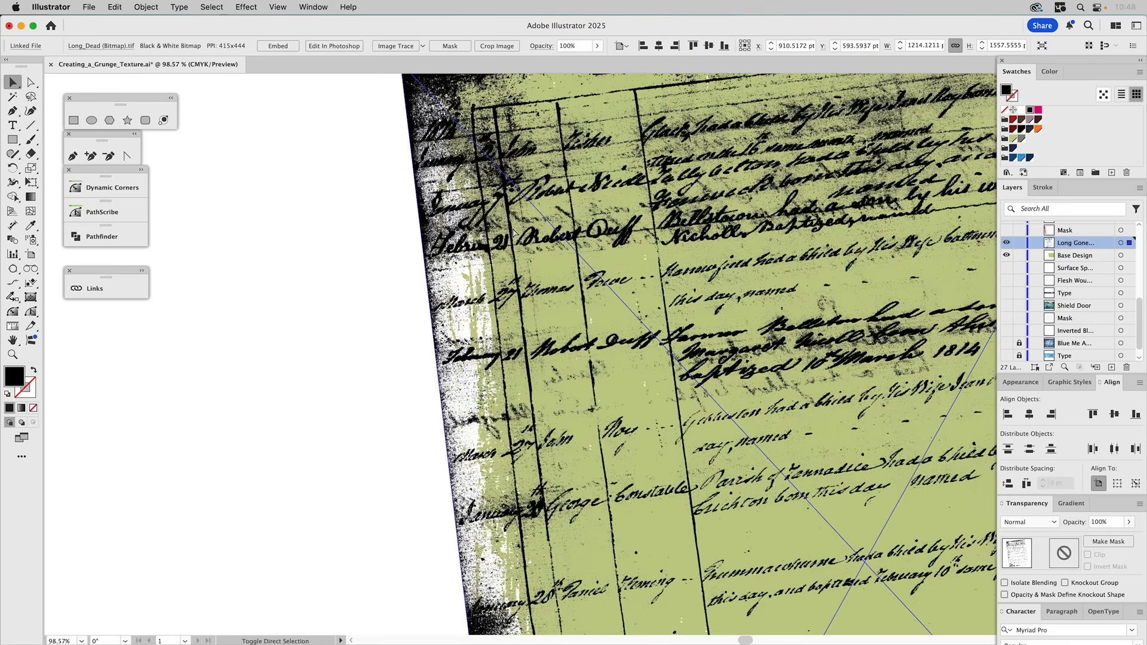
pyautogui.hscroll(-3, 513, 233)
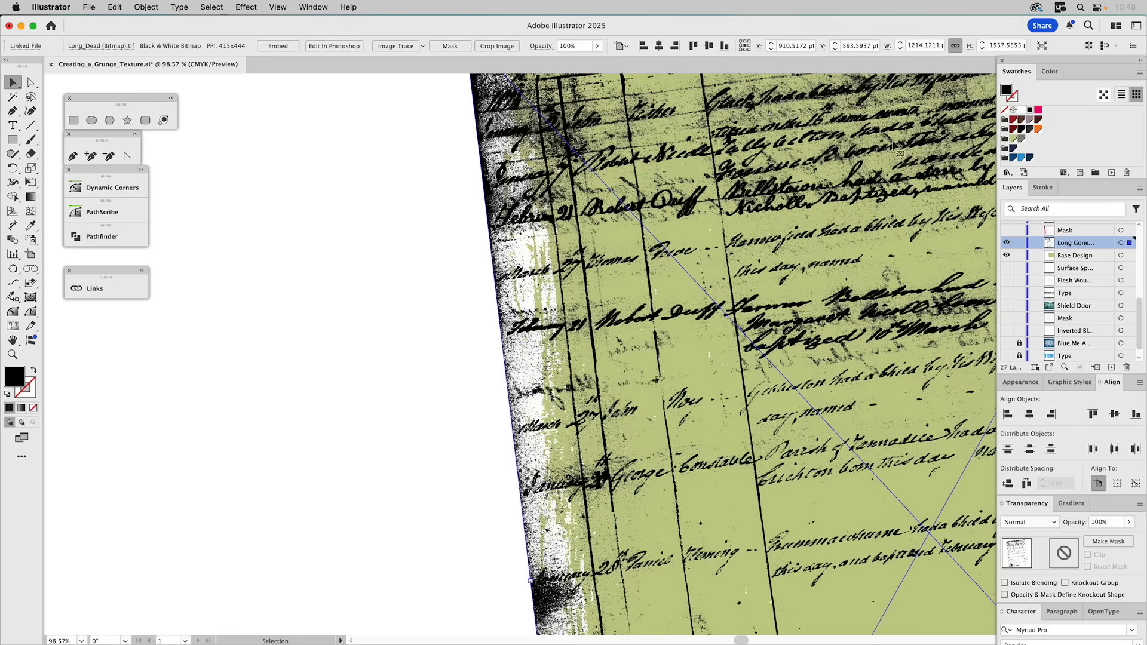
# Step: Color the handwriting texture with the warm gray swatch and blend it using Multiply at 60% opacity
pyautogui.click(1021, 140)
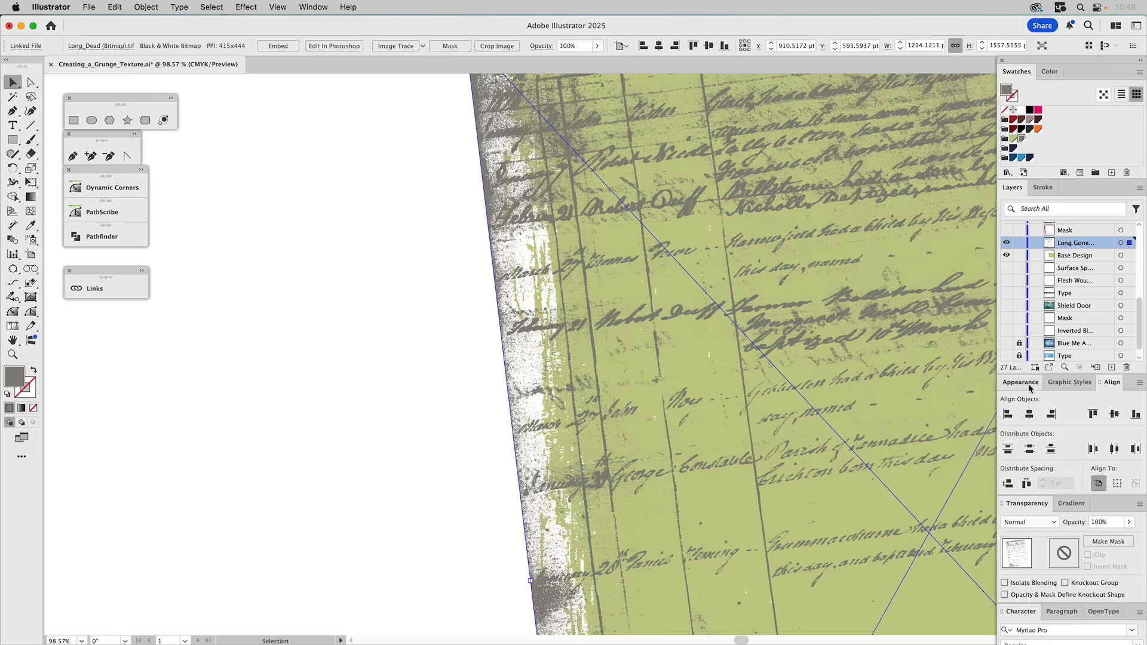
pyautogui.click(1026, 523)
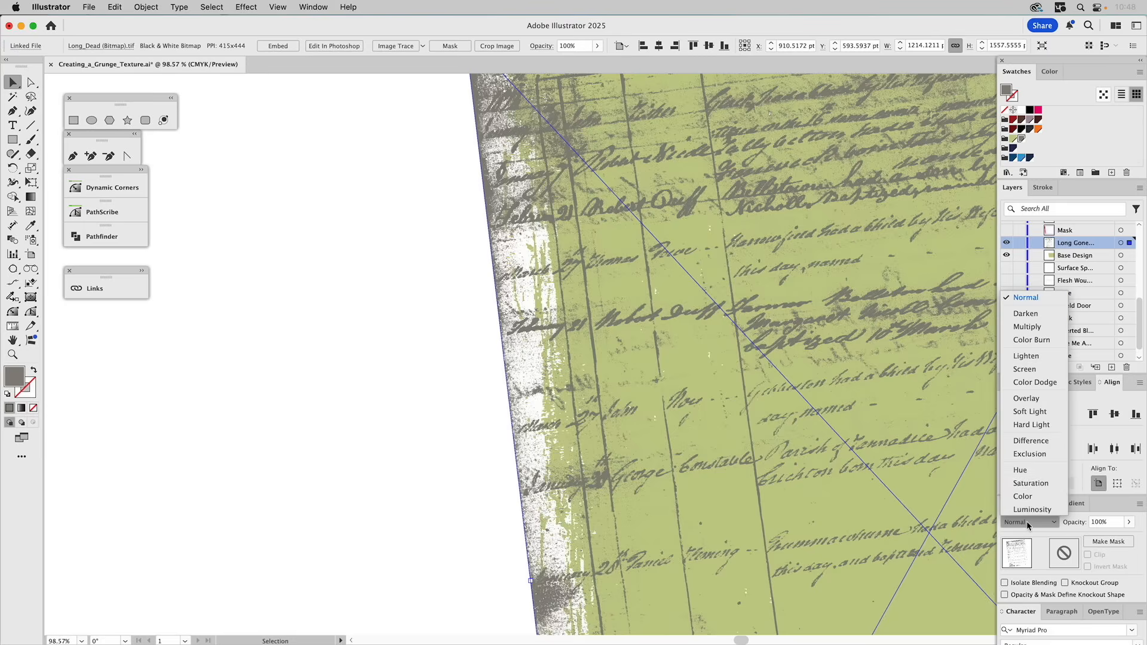
pyautogui.click(1030, 327)
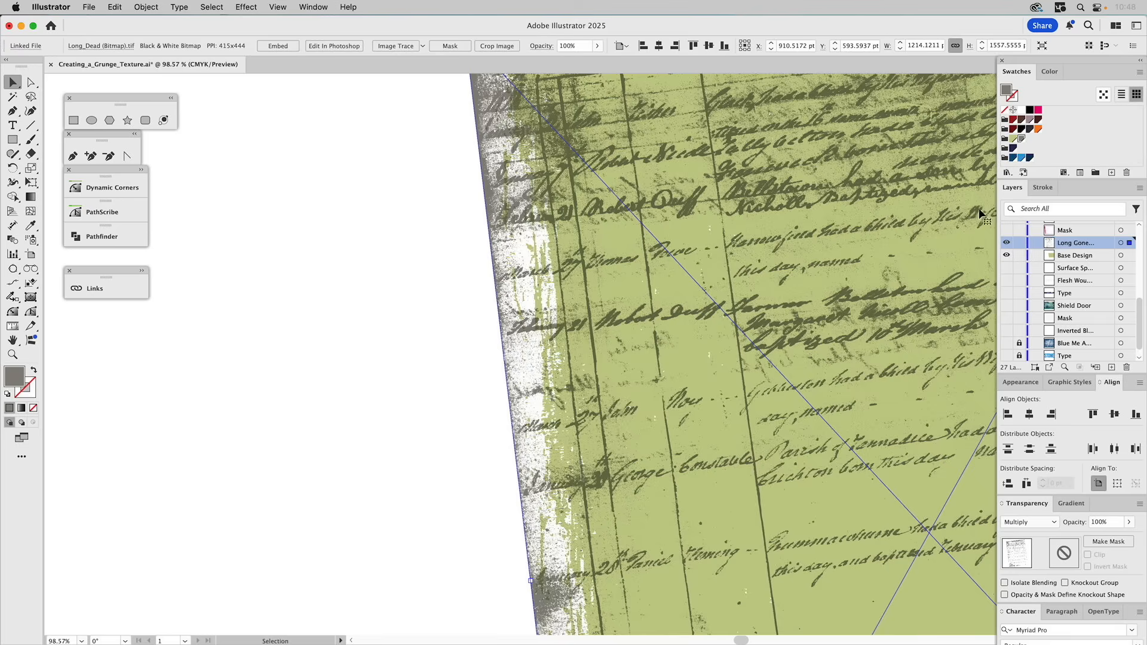
pyautogui.click(1101, 524)
pyautogui.write('60')
pyautogui.press('Return')
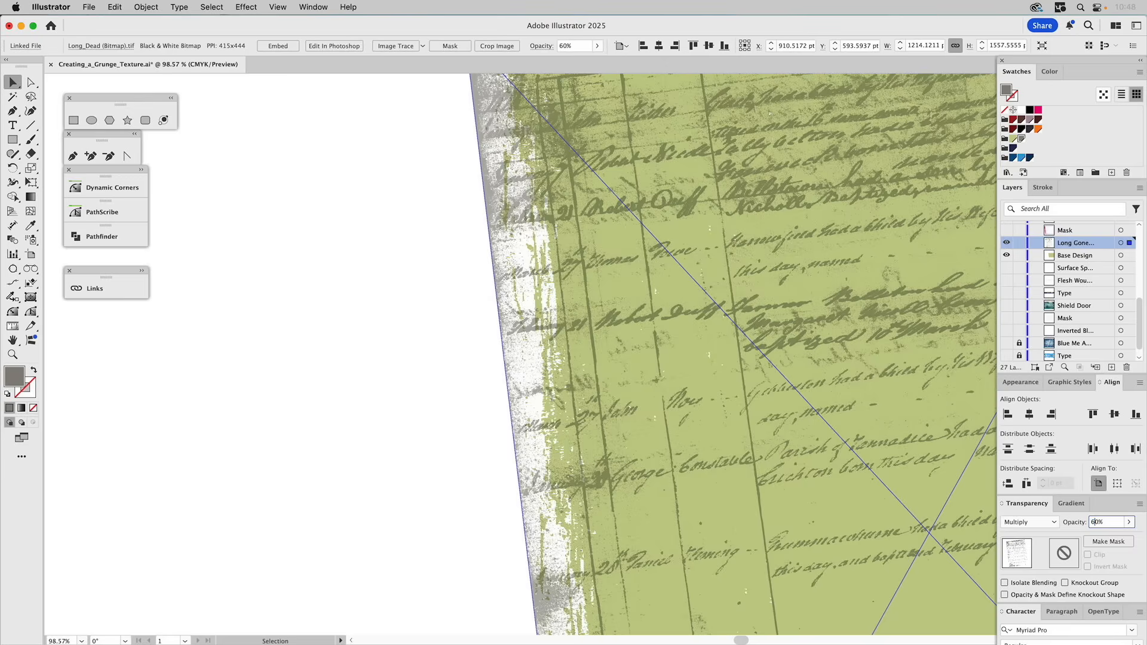
# Step: Show the Mask layer above the texture and clip the handwriting texture with its rough-edged shape, accepting the complex mask
pyautogui.click(1006, 230)
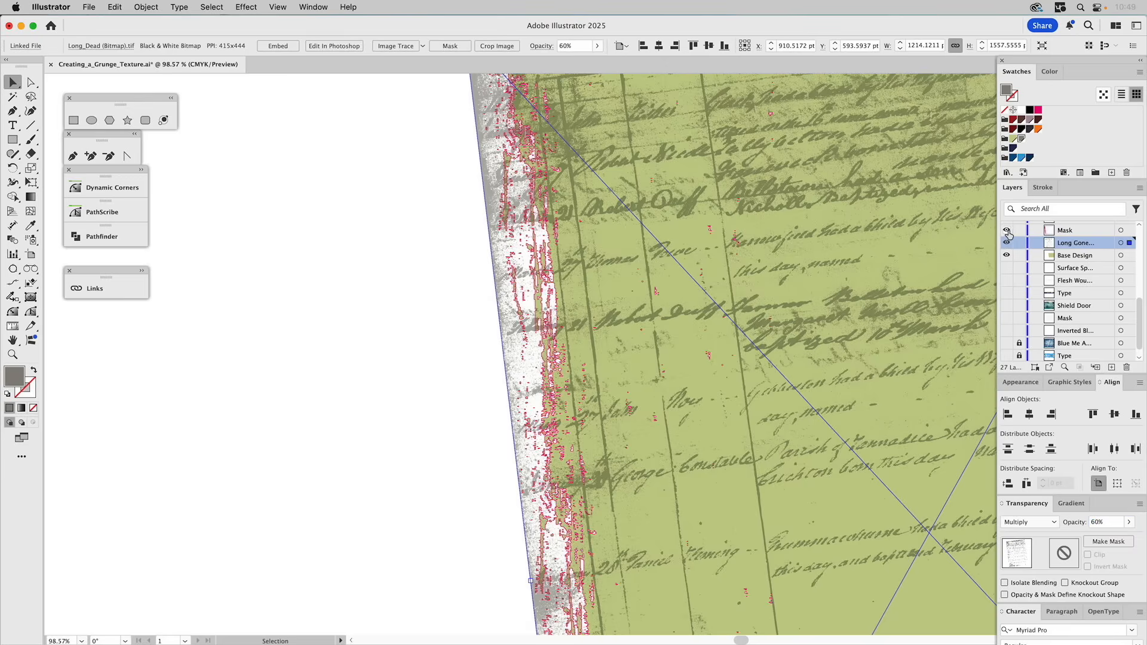
pyautogui.click(540, 205)
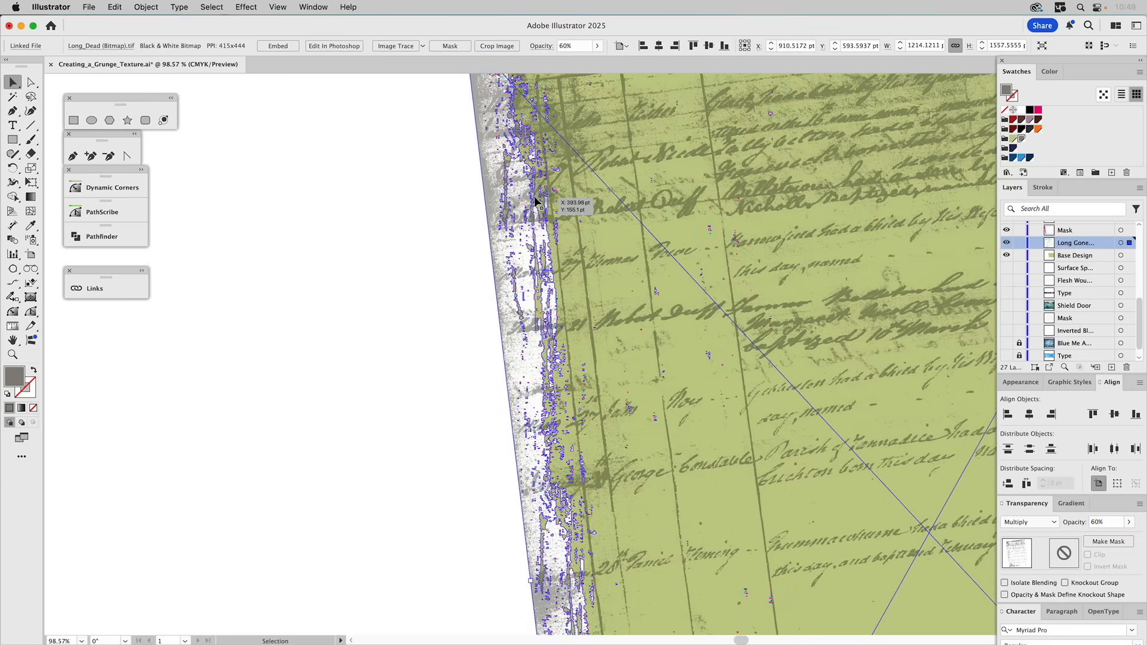
pyautogui.keyDown('shift'); pyautogui.click(486, 175); pyautogui.keyUp('shift')
pyautogui.press('super+7')
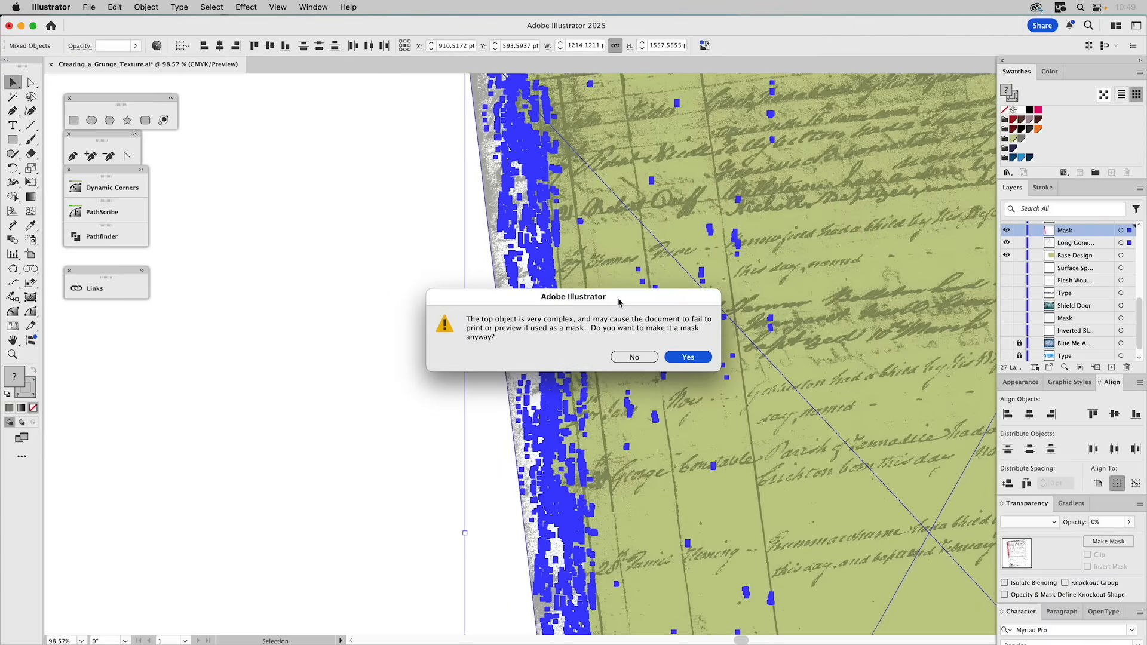
pyautogui.click(690, 357)
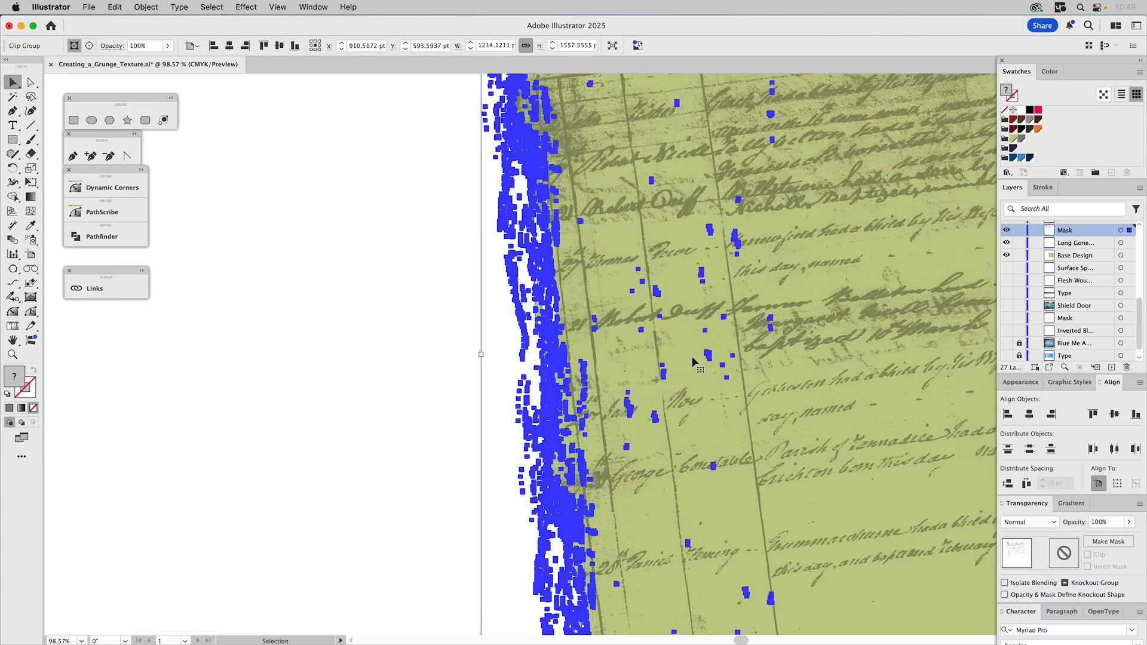
pyautogui.click(324, 286)
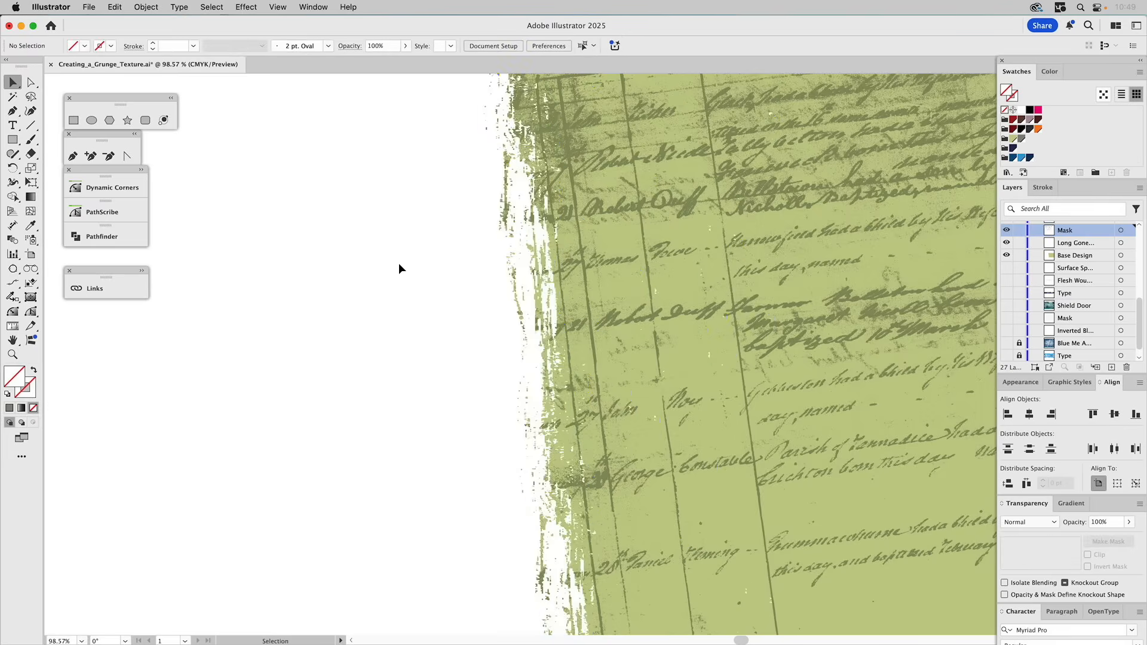
# Step: Lock the Mask, Long Gone and Base Design layers, and show the ghost handwriting and George Washington layers
pyautogui.scroll(2, 1053, 254)
pyautogui.scroll(2, 1053, 253)
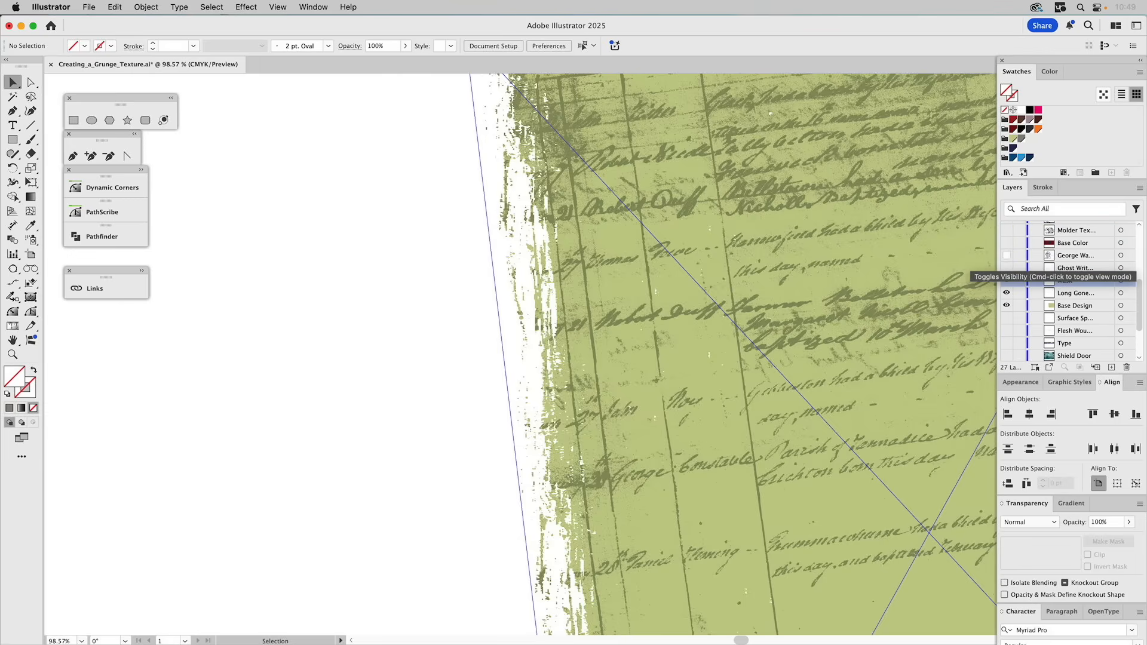
pyautogui.moveTo(1021, 280); pyautogui.dragTo(1019, 305)
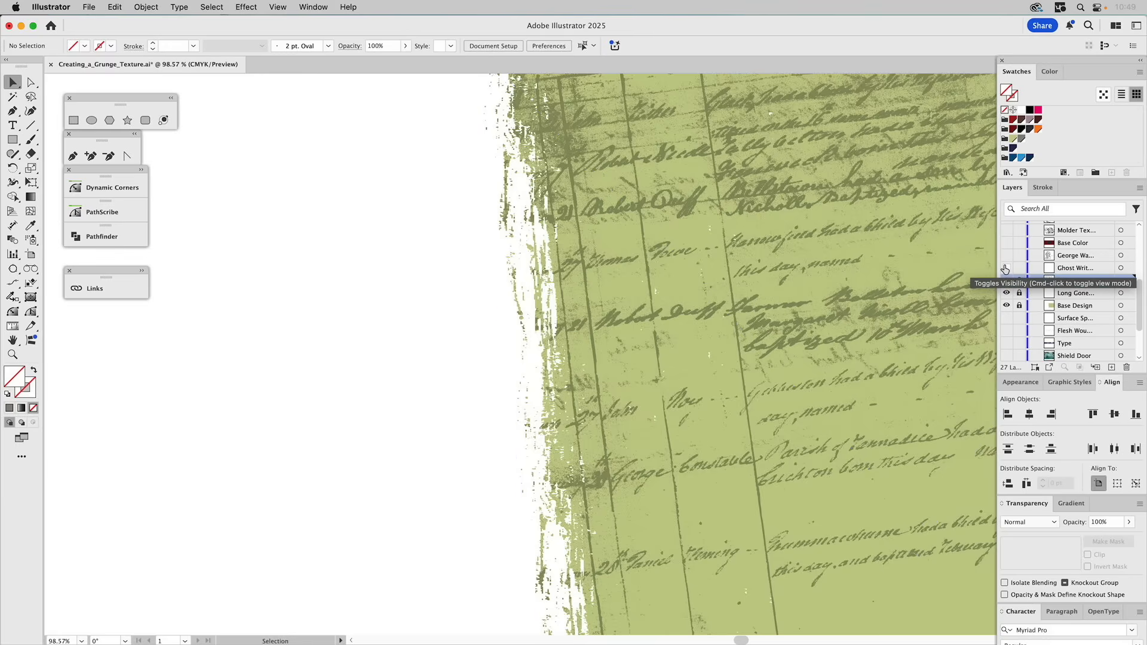
pyautogui.click(1006, 268)
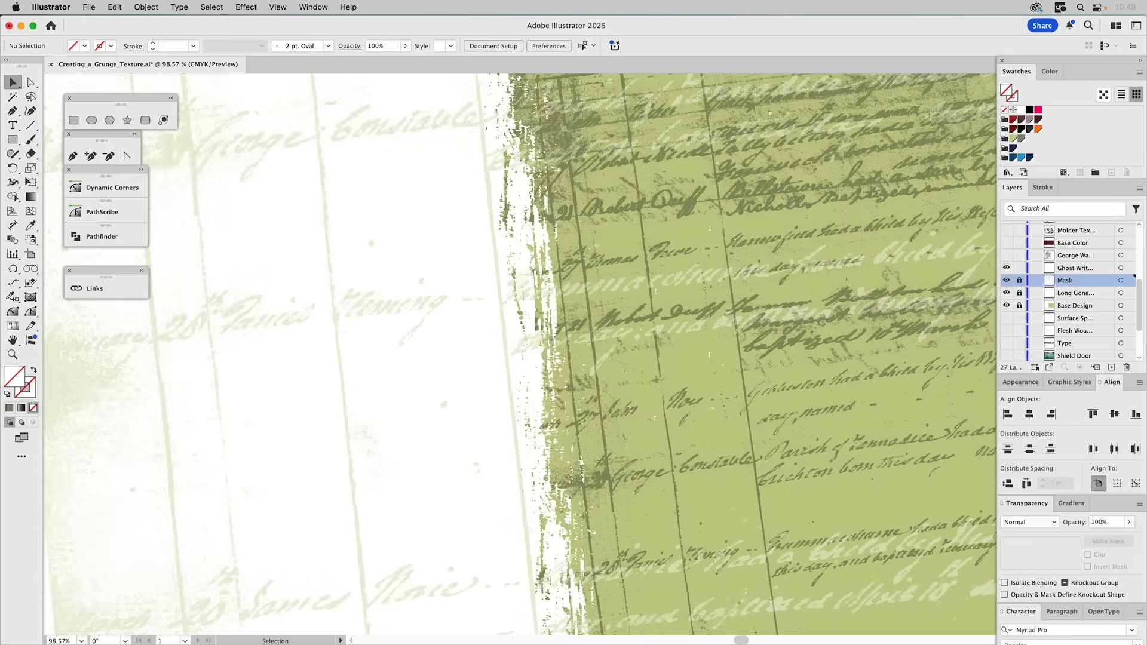
pyautogui.click(1007, 257)
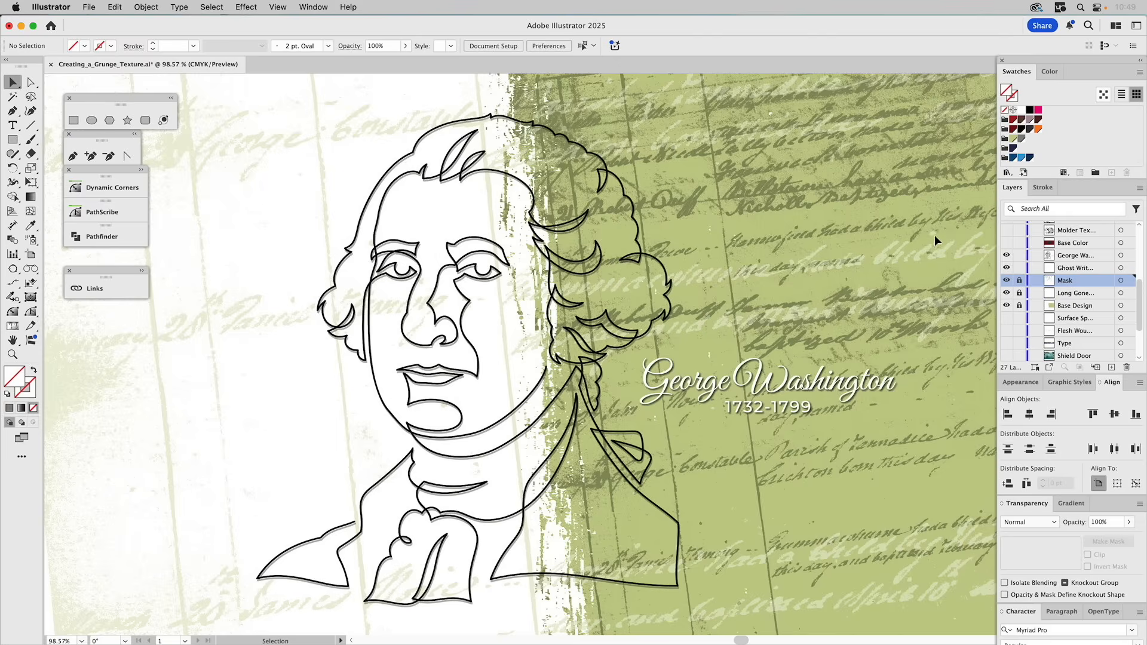
# Step: Hide the George Washington design layers and show the two-headed eagle's Base Color layer with the lower Molder texture layer
pyautogui.scroll(5, 1067, 245)
pyautogui.scroll(-2, 1068, 245)
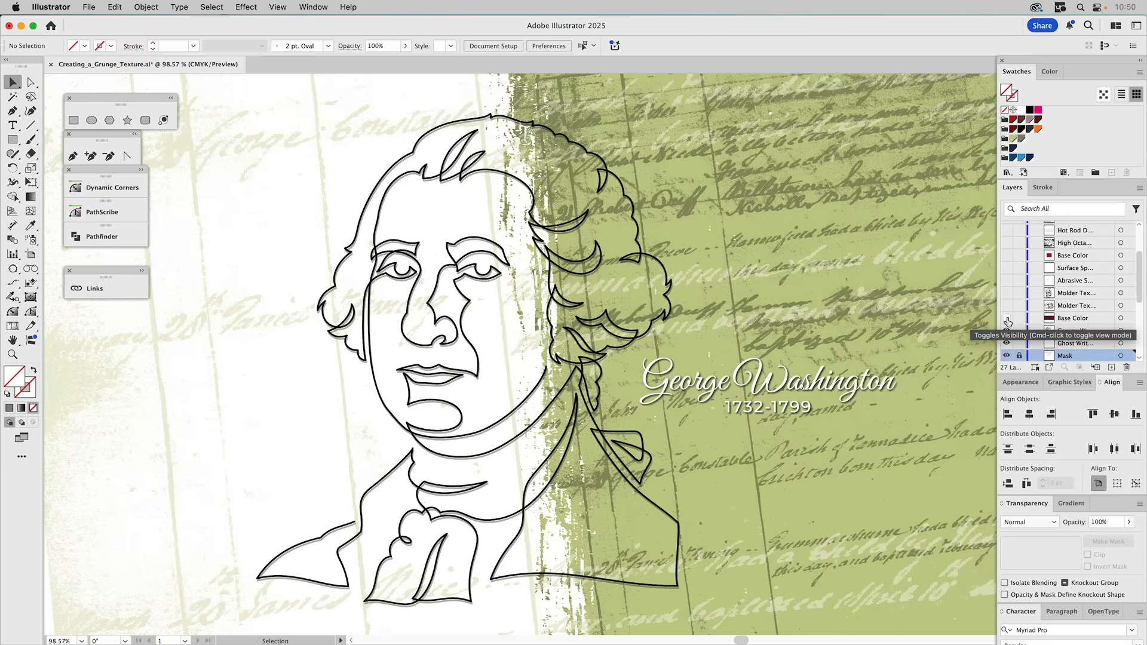
pyautogui.click(1007, 318)
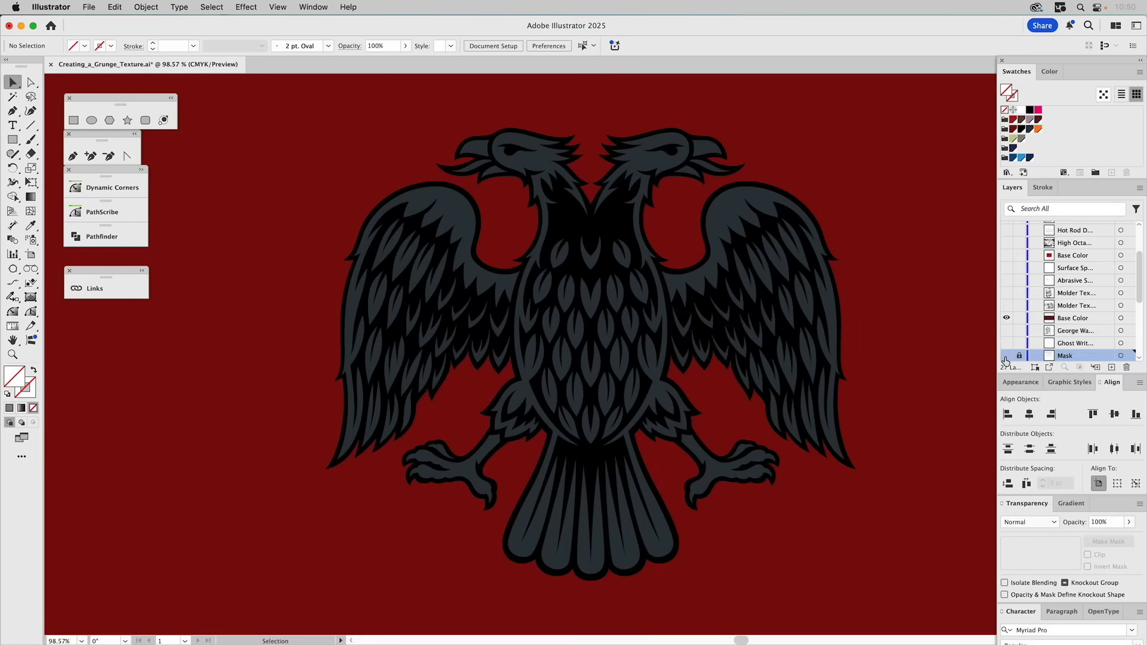
pyautogui.scroll(-6, 1006, 357)
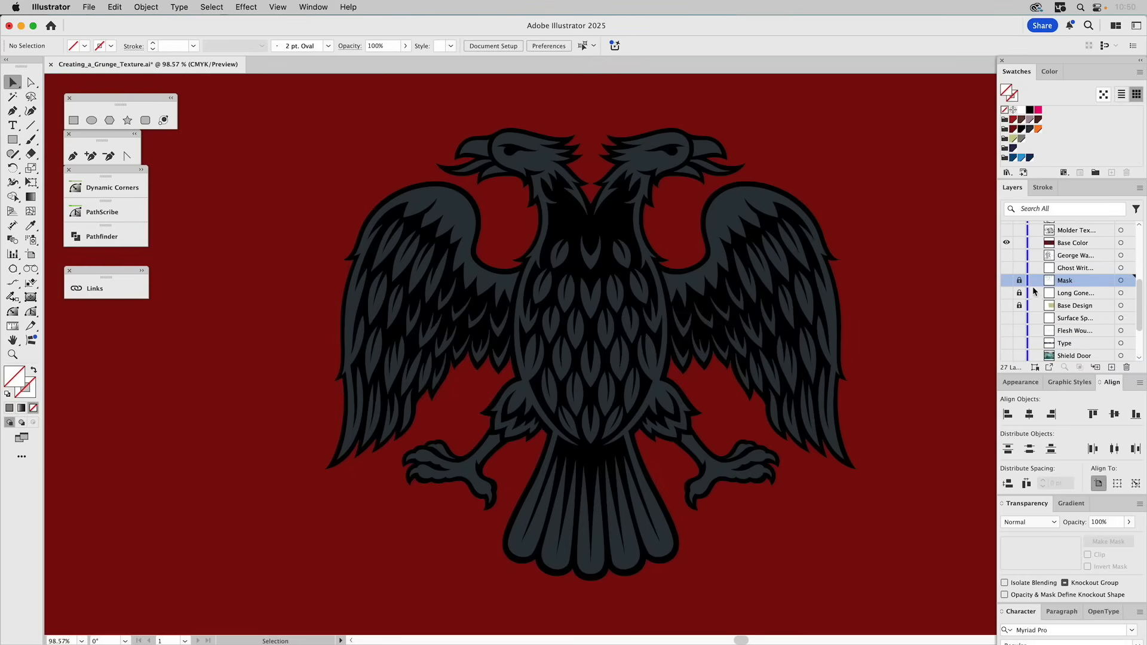
pyautogui.scroll(5, 1033, 288)
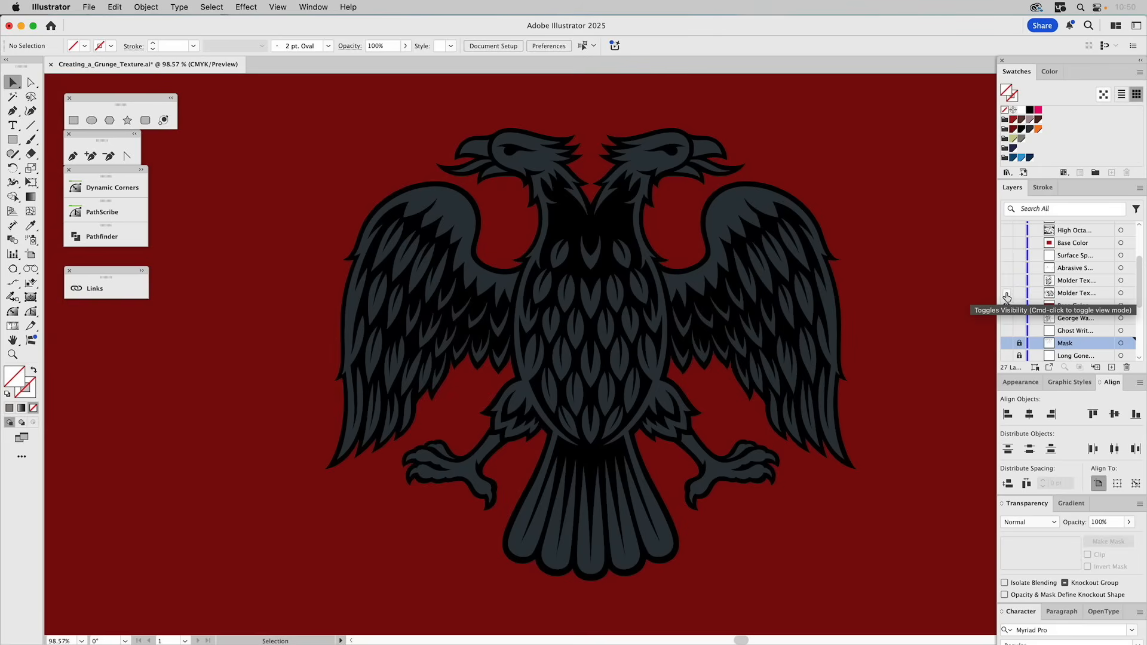
pyautogui.moveTo(1006, 294); pyautogui.dragTo(1006, 306)
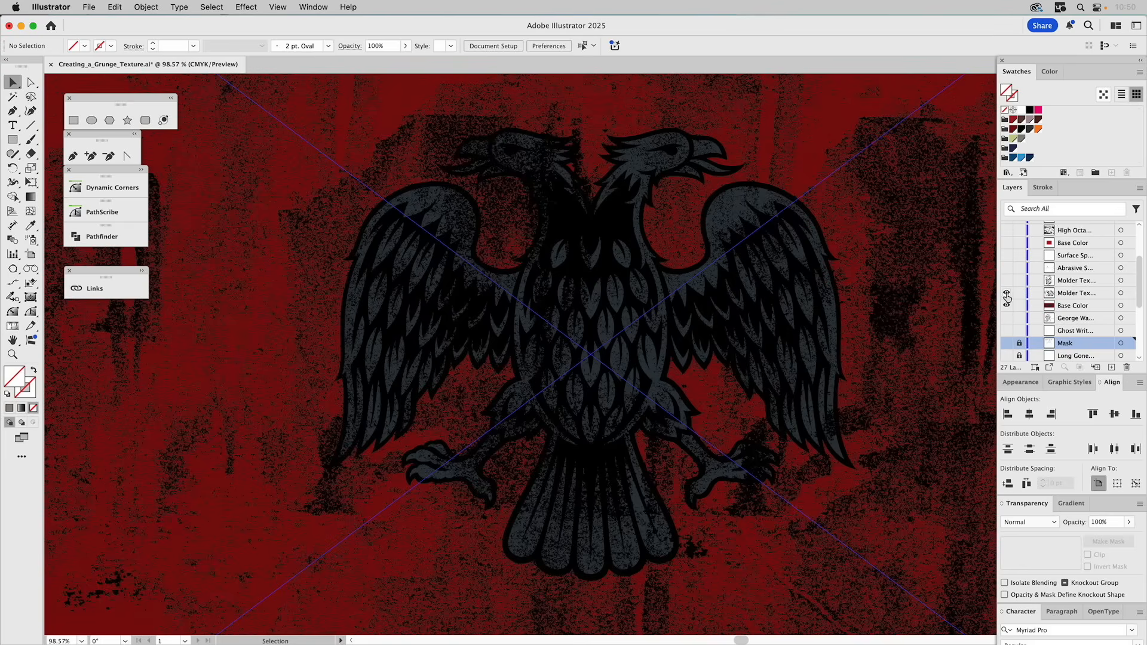
# Step: Color the lower Molder texture orange, set its blending mode to Overlay, and lock its layer
pyautogui.click(915, 236)
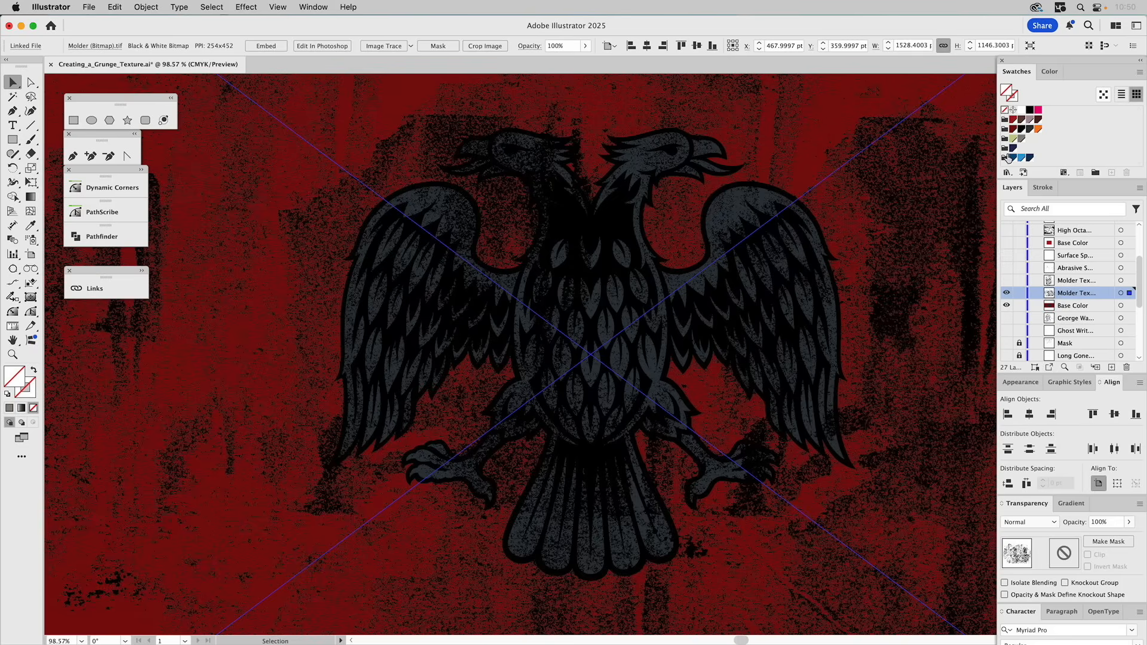
pyautogui.click(1038, 130)
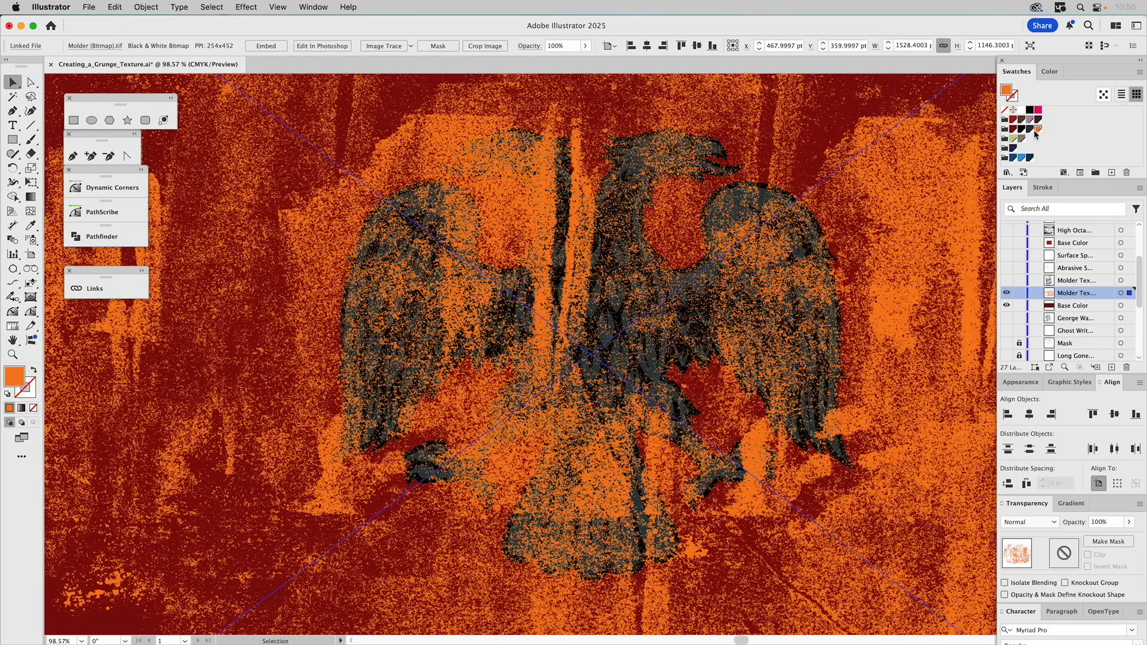
pyautogui.click(1027, 522)
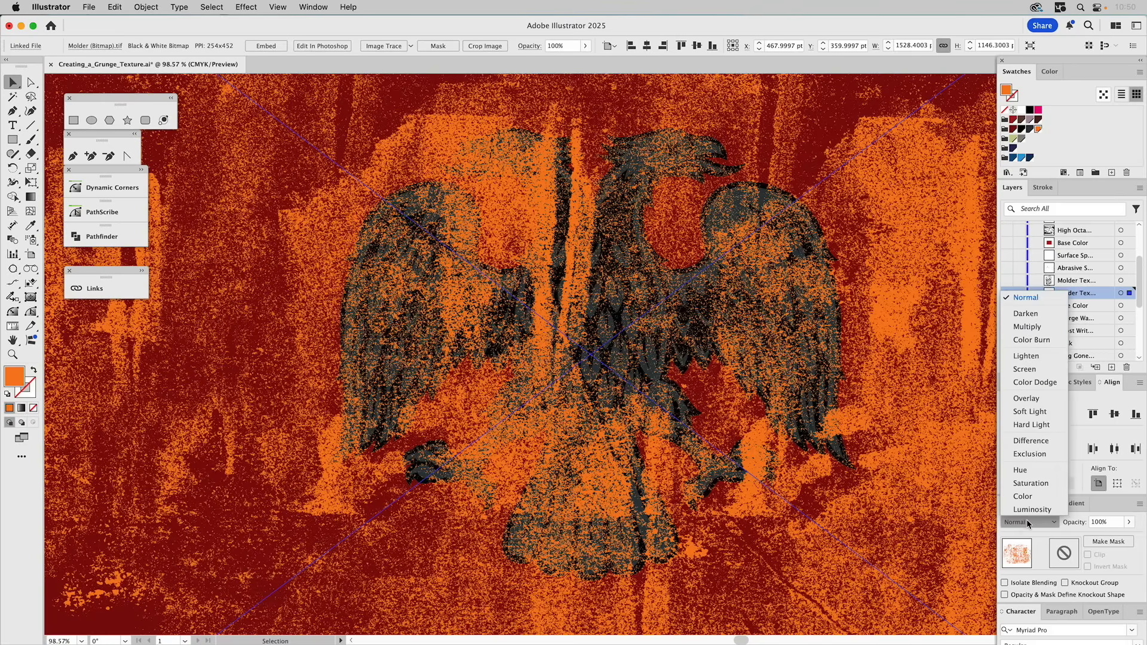
pyautogui.click(1035, 399)
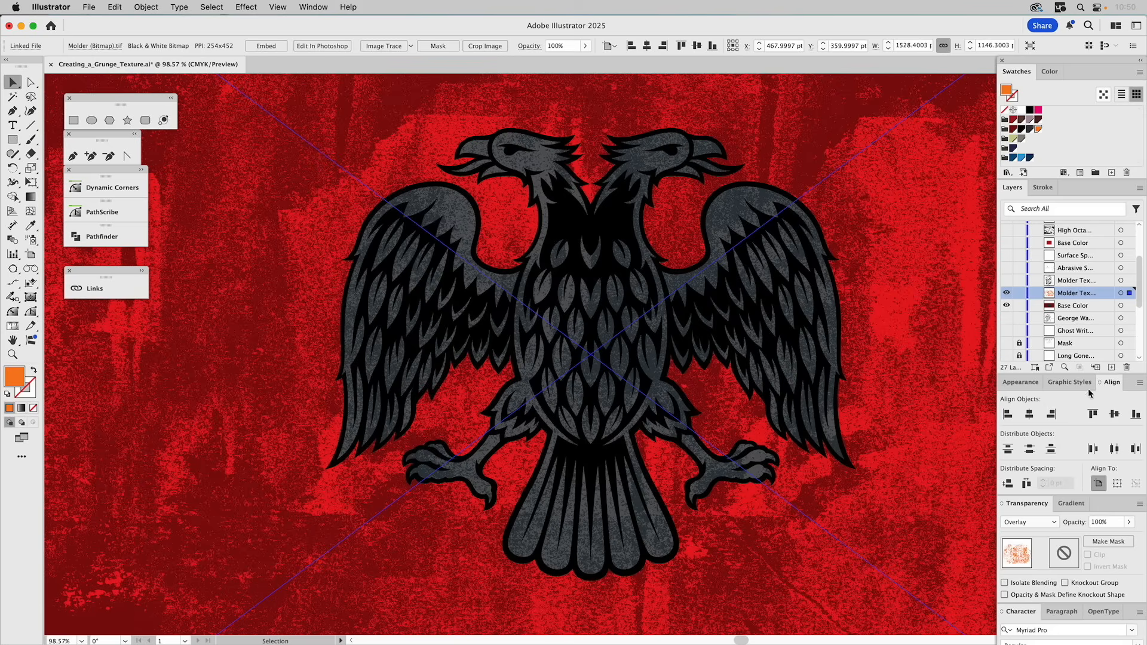
pyautogui.click(1020, 293)
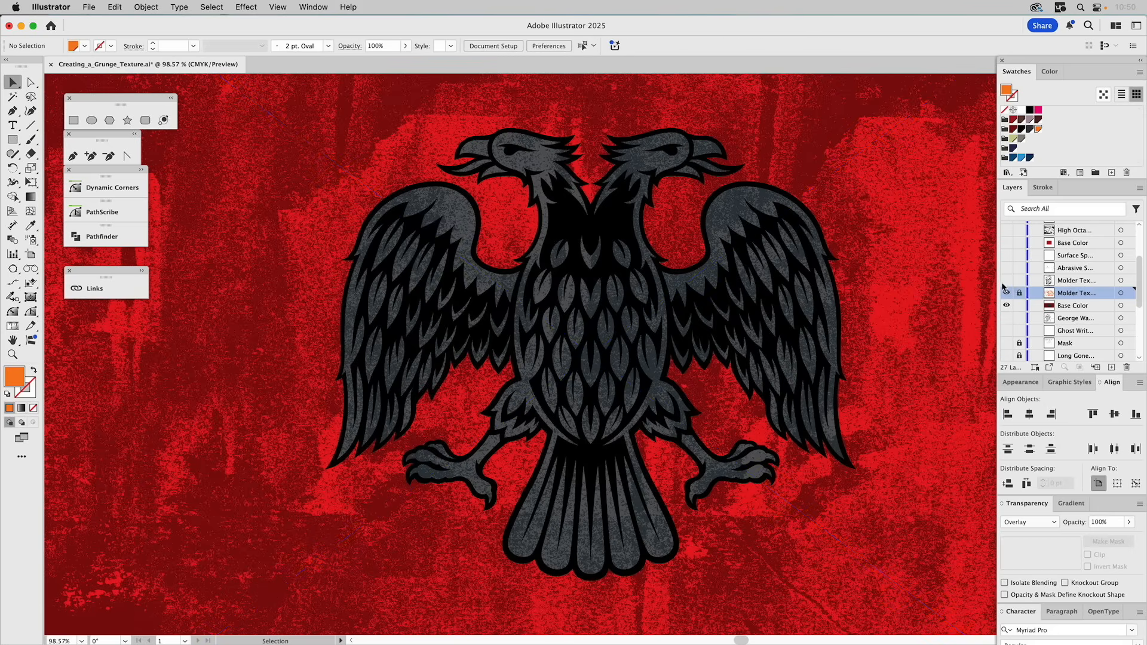
# Step: Show the upper Molder texture layer and color its texture with the C=20 M=0 Y=0 K=85 swatch
pyautogui.click(1006, 281)
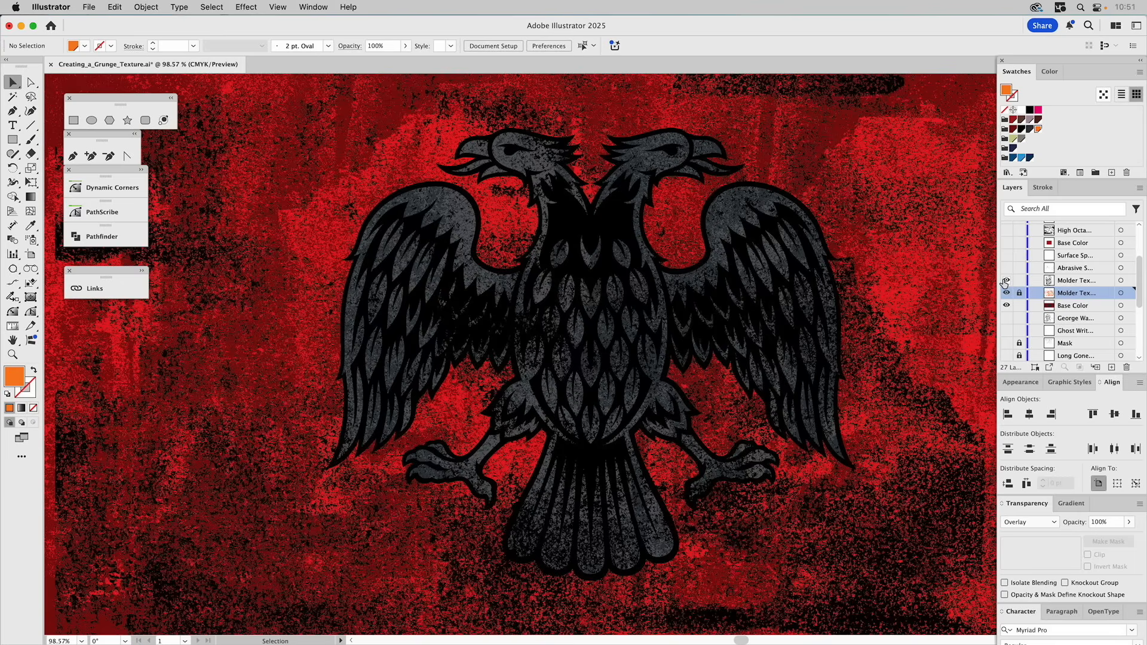
pyautogui.click(875, 328)
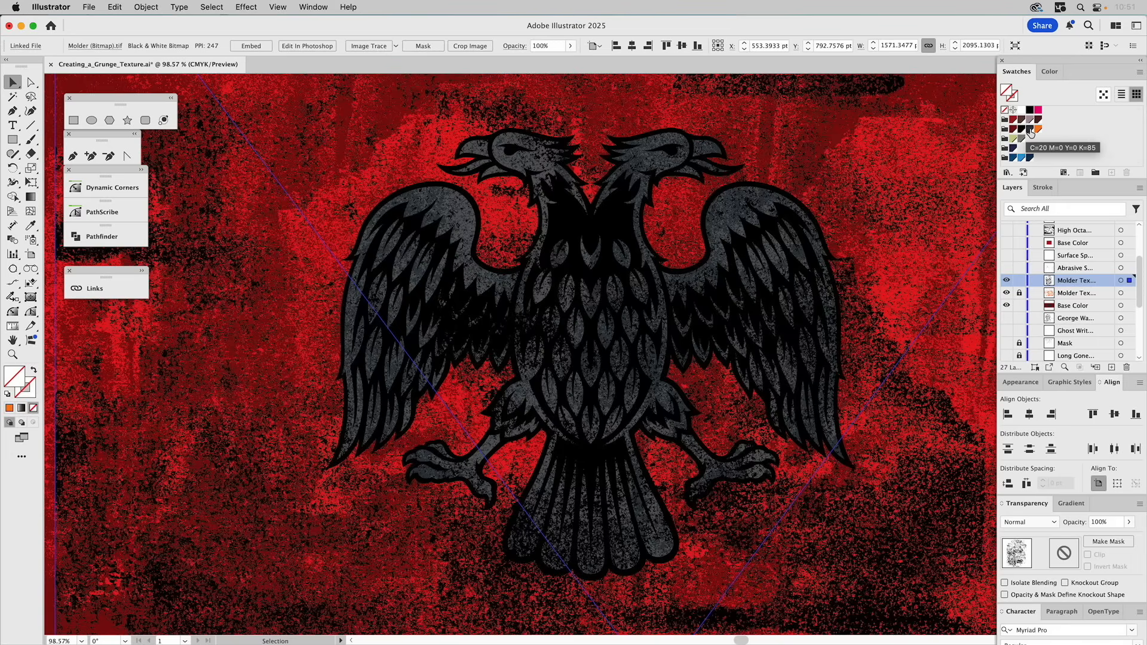
pyautogui.click(1030, 129)
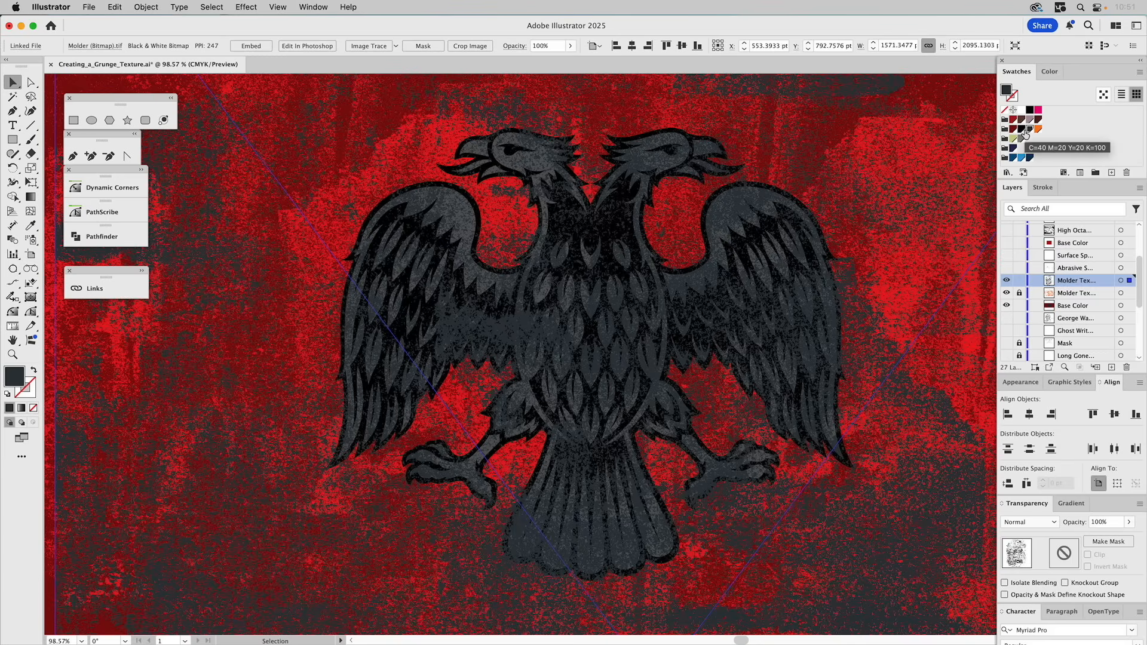
# Step: Blend the upper Molder texture over the eagle design using Color Burn at 65% opacity
pyautogui.click(1027, 522)
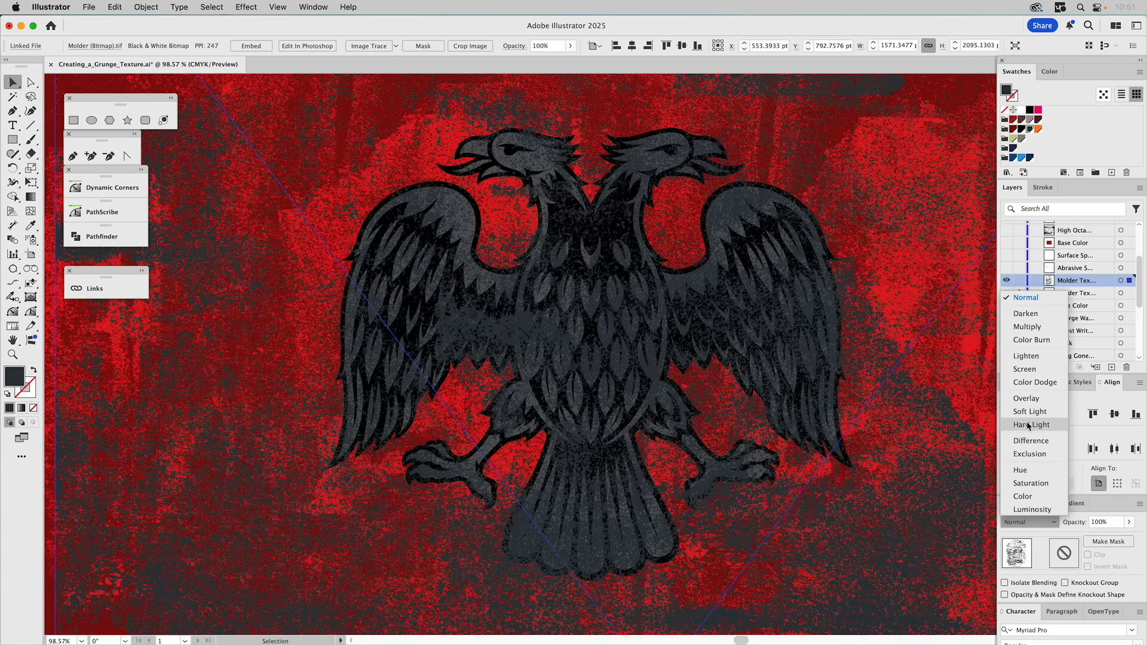
pyautogui.click(1032, 343)
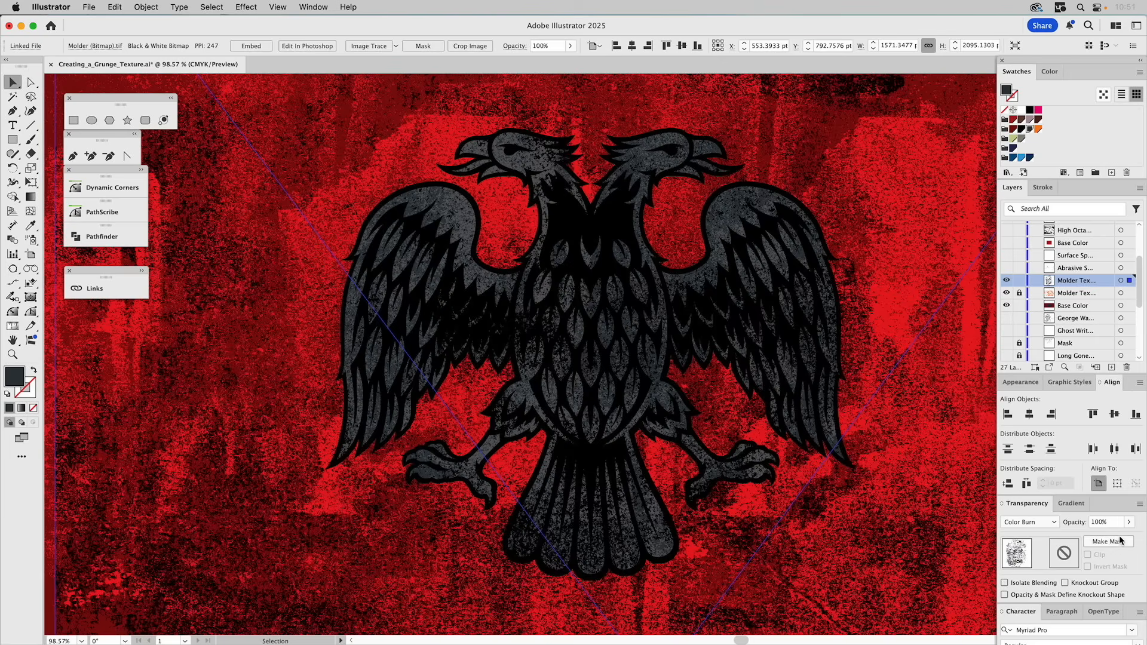
pyautogui.click(1101, 522)
pyautogui.write('65')
pyautogui.press('Return')
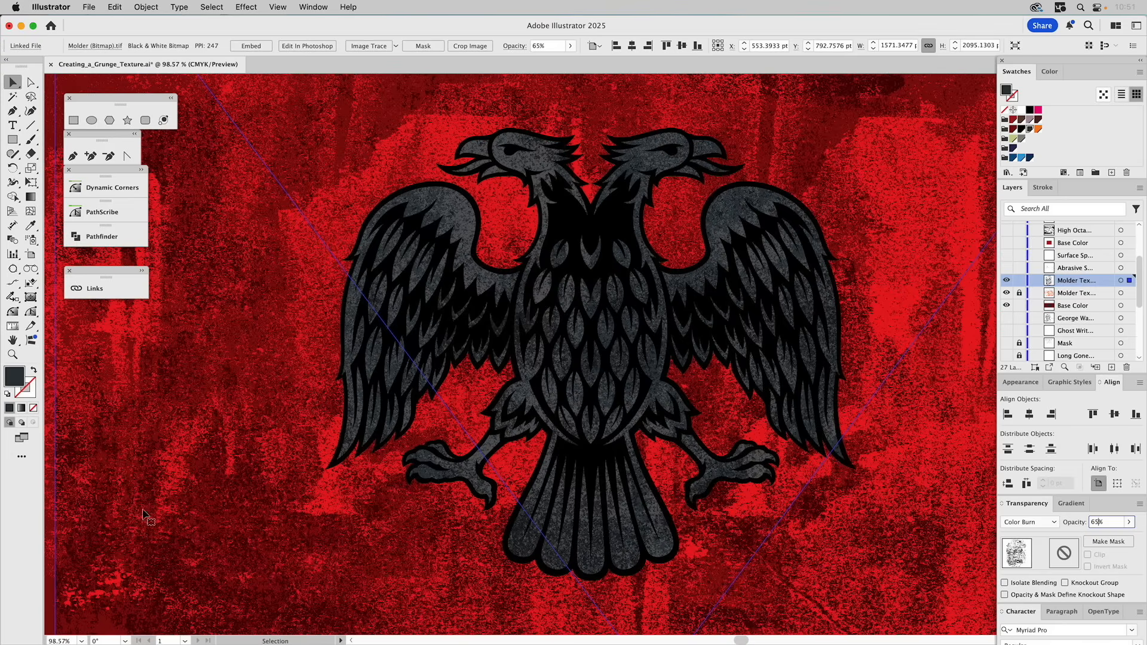
# Step: Lock the upper Molder texture layer, and show the Abrasive Surface layer with its texture colored white
pyautogui.click(1020, 282)
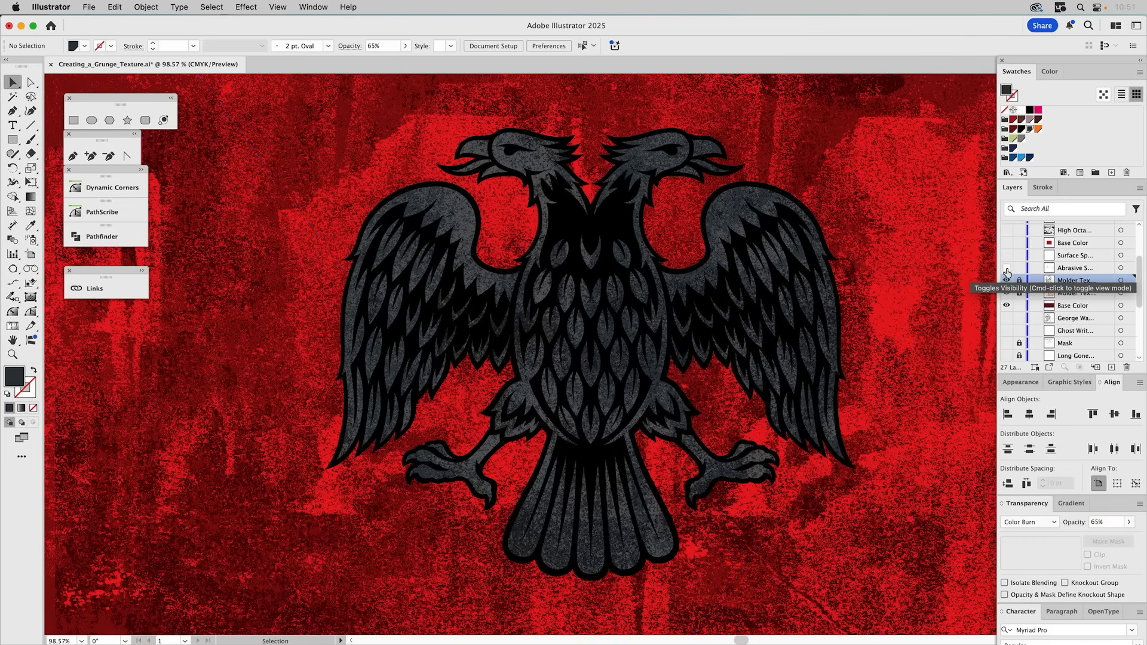
pyautogui.click(1006, 268)
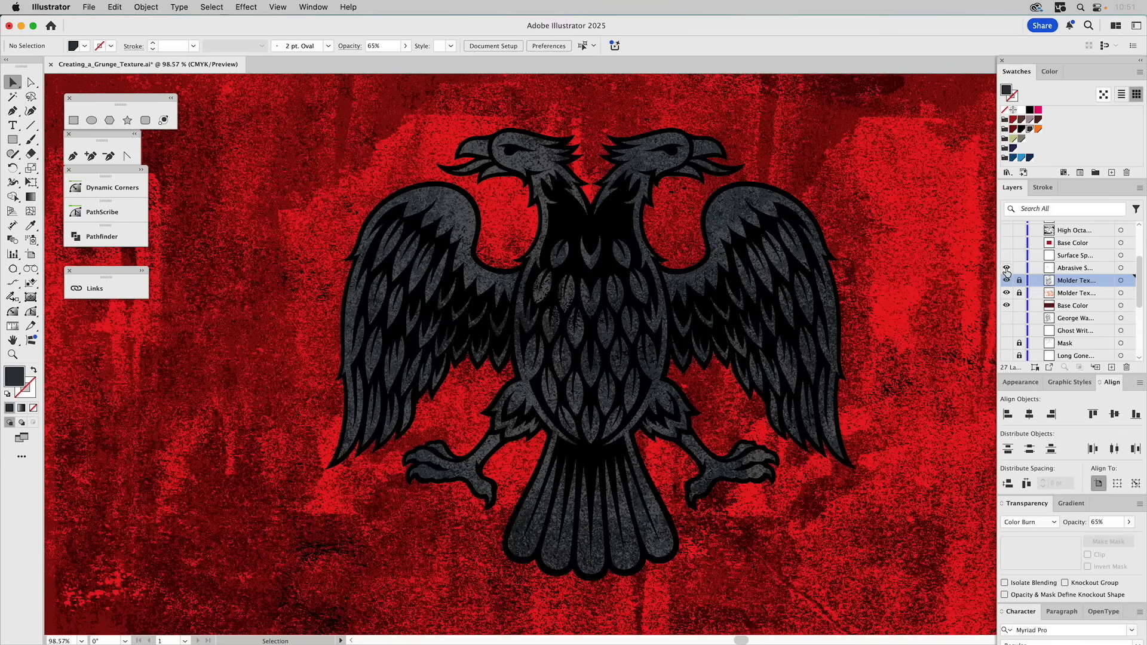
pyautogui.click(1067, 269)
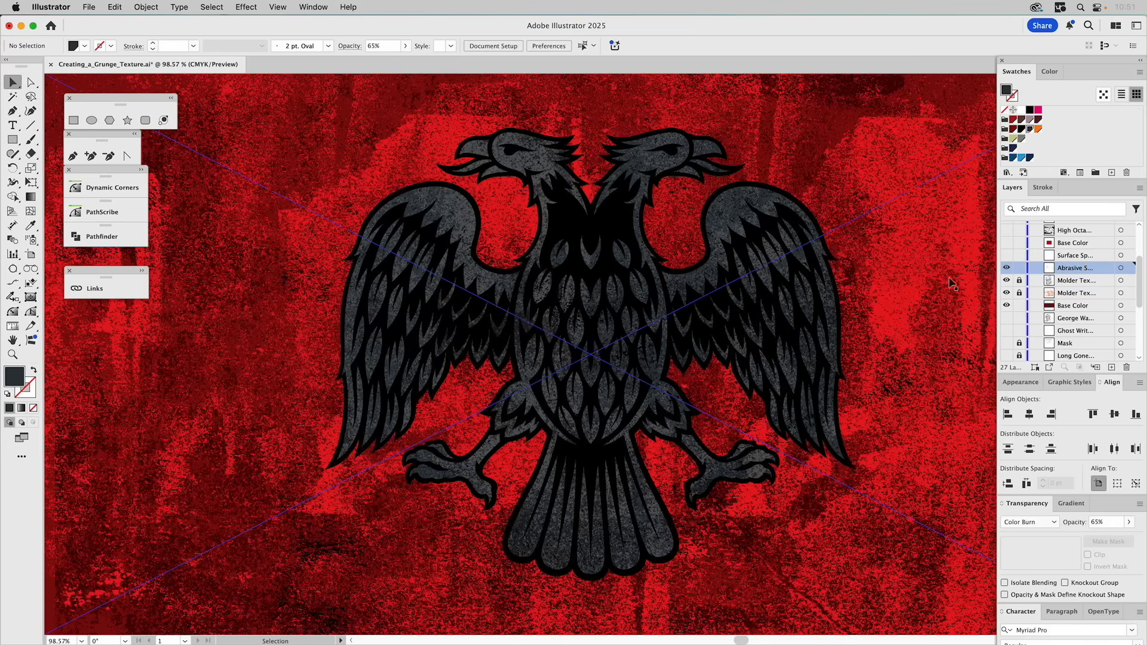
pyautogui.click(830, 281)
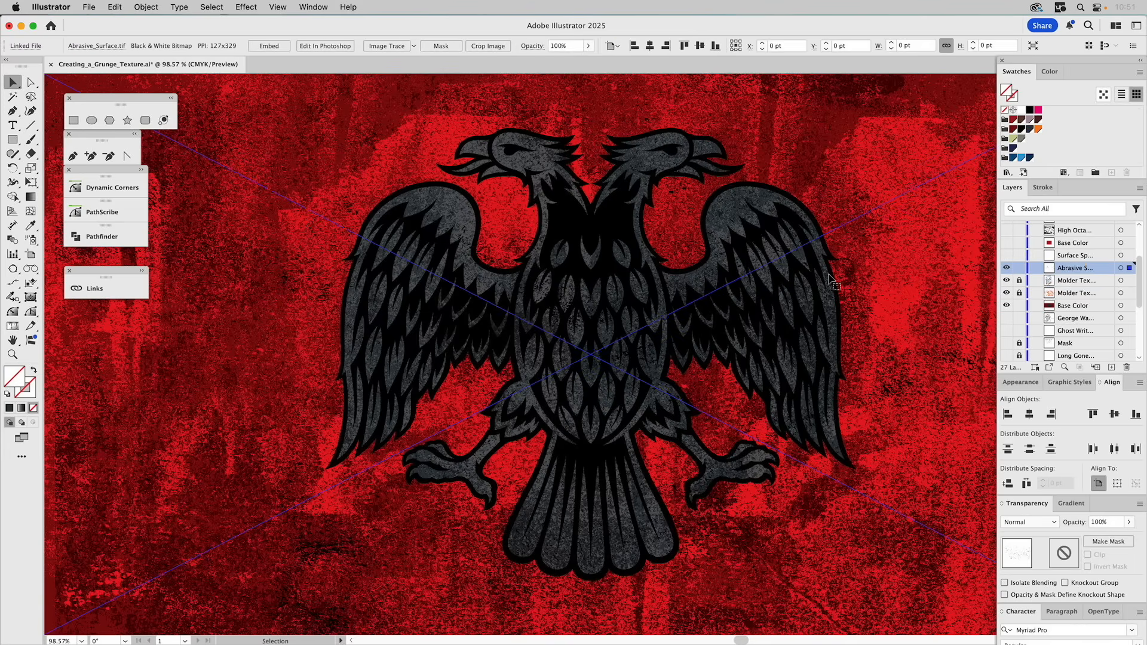
pyautogui.click(1039, 111)
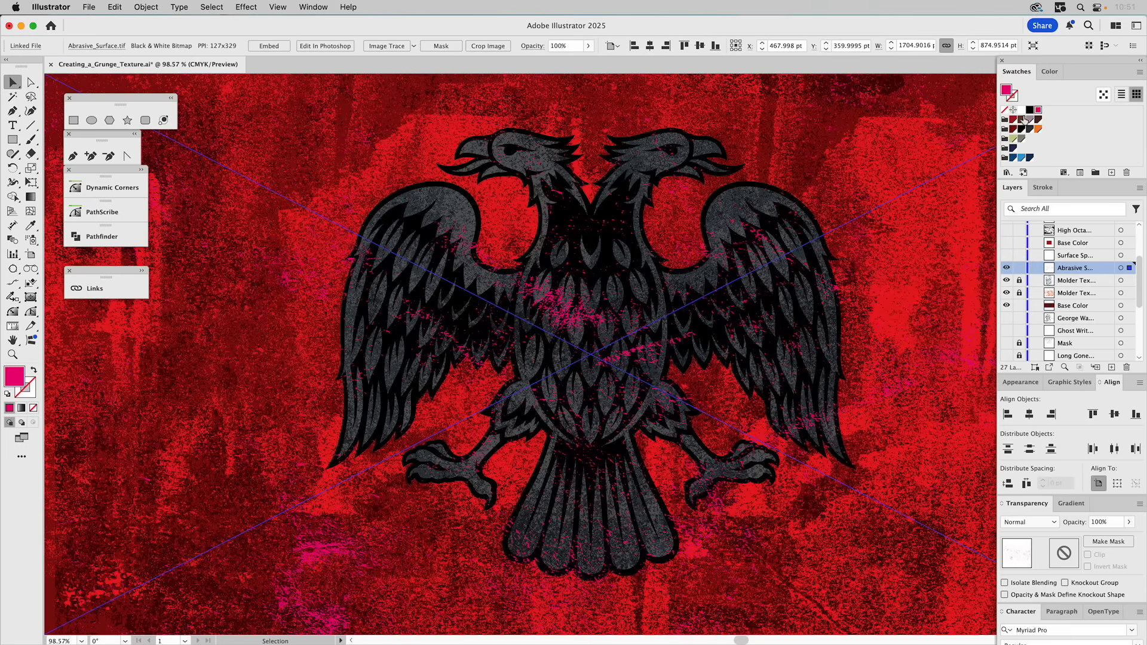
pyautogui.click(1021, 111)
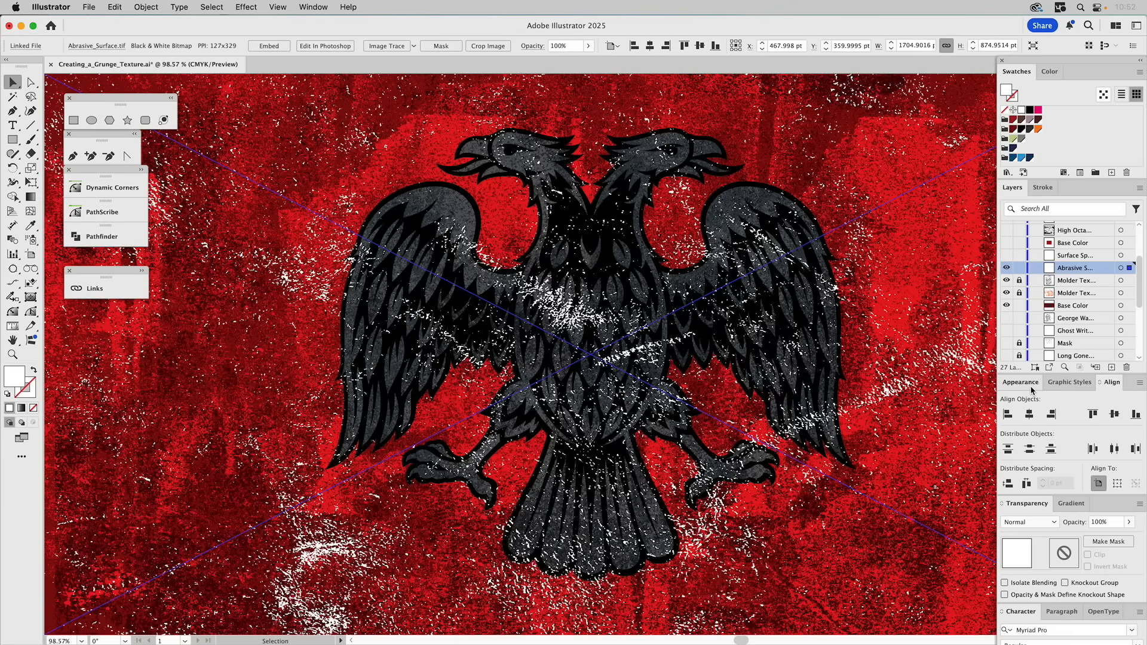
# Step: Set the Abrasive Surface texture's opacity to 45% and lock its layer
pyautogui.click(1104, 524)
pyautogui.write('45')
pyautogui.press('Return')
pyautogui.write('4')
pyautogui.press('BackSpace')
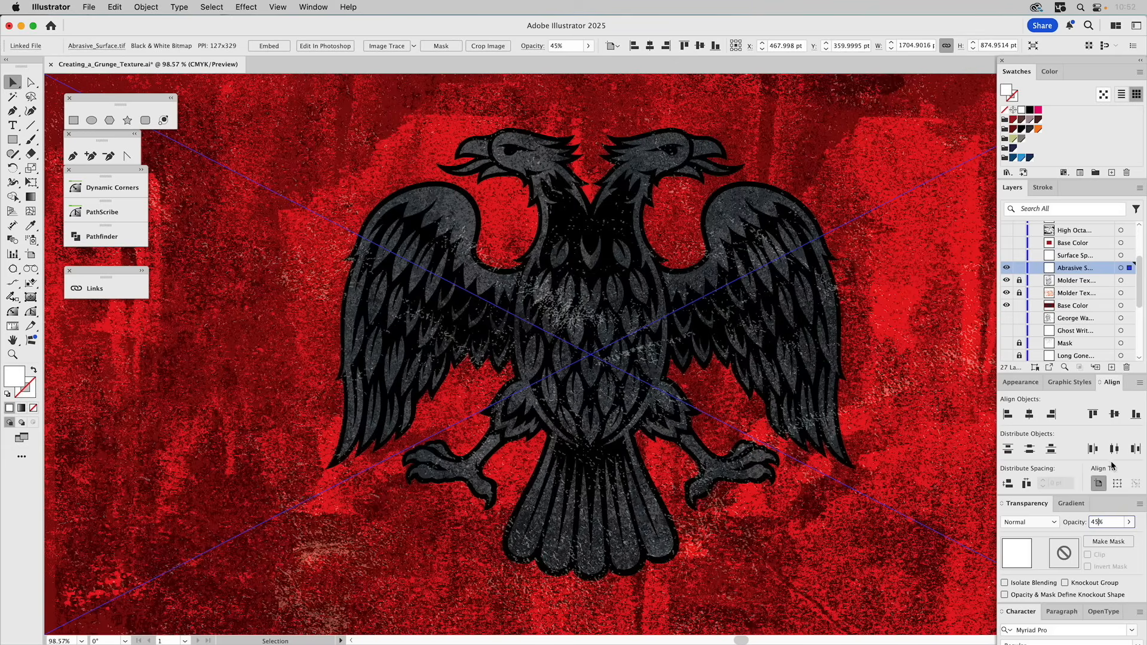
pyautogui.press('Return')
pyautogui.click(1019, 268)
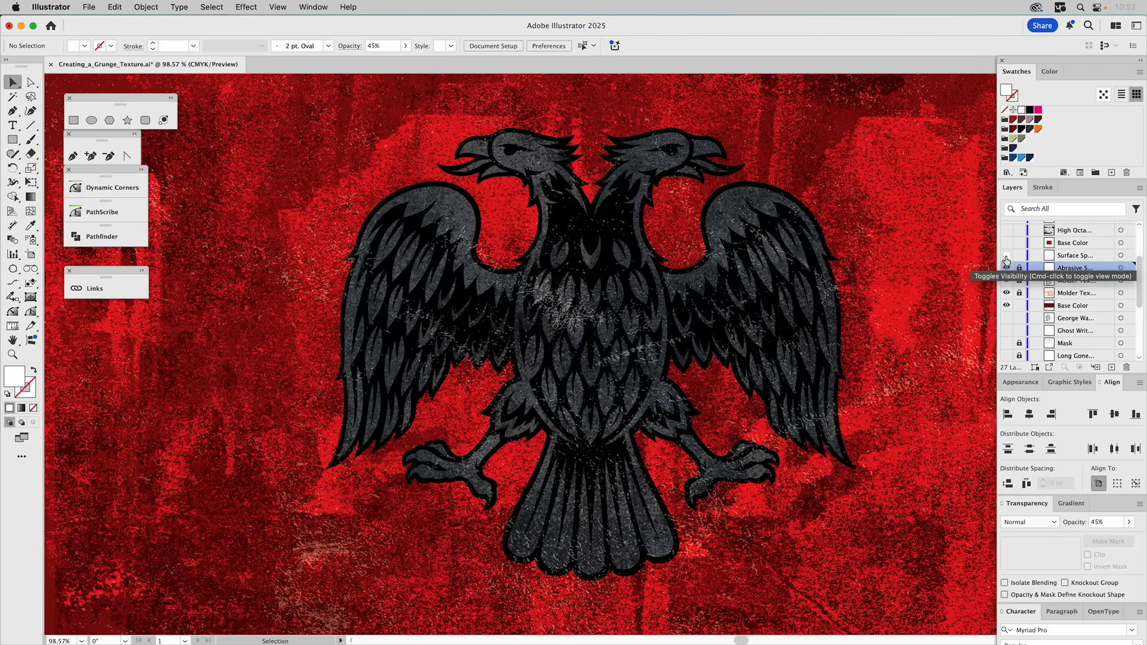
# Step: Show the Surface Speckles layer, color its texture with the C=0 M=100 Y=100 K=45 swatch, and lock the layer
pyautogui.click(1006, 257)
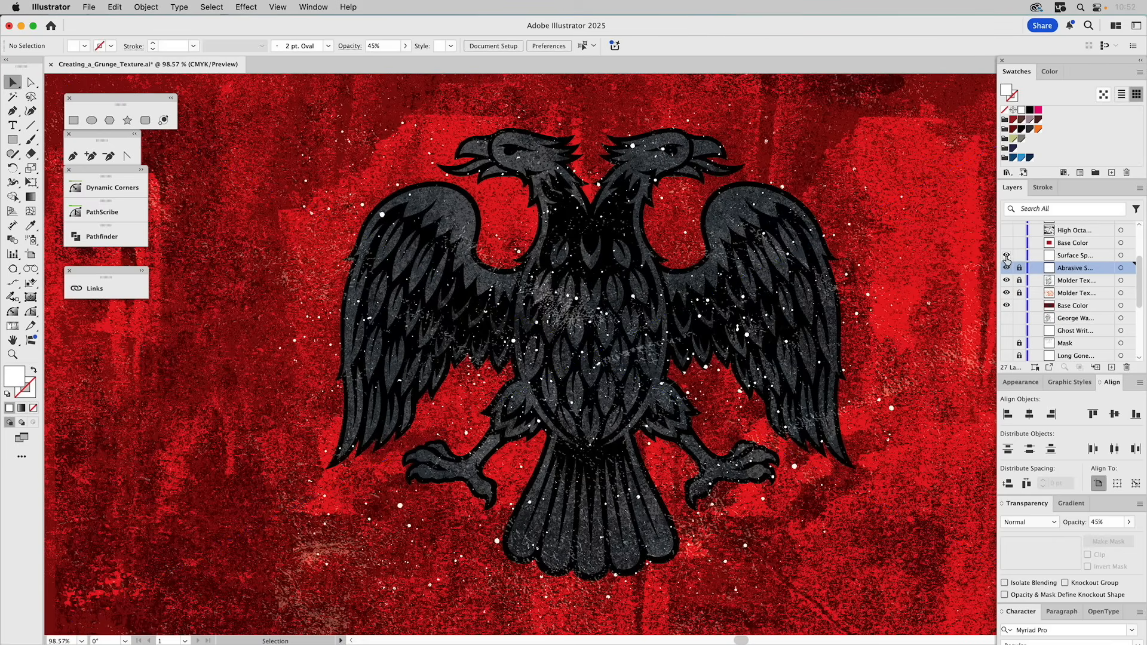
pyautogui.click(826, 239)
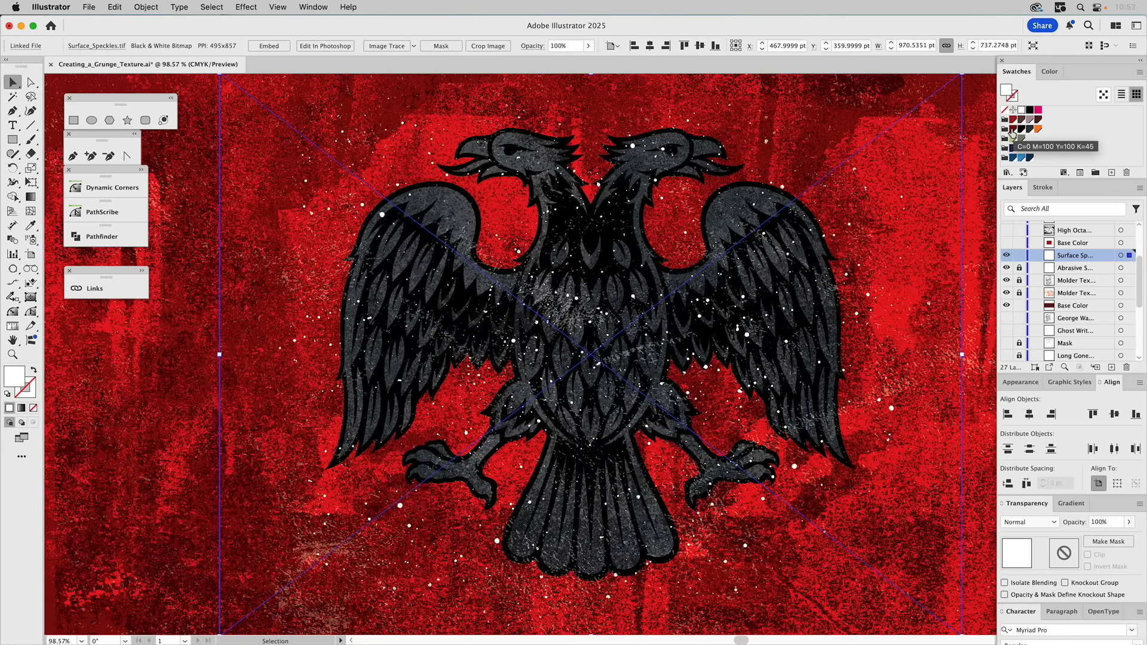
pyautogui.click(1013, 131)
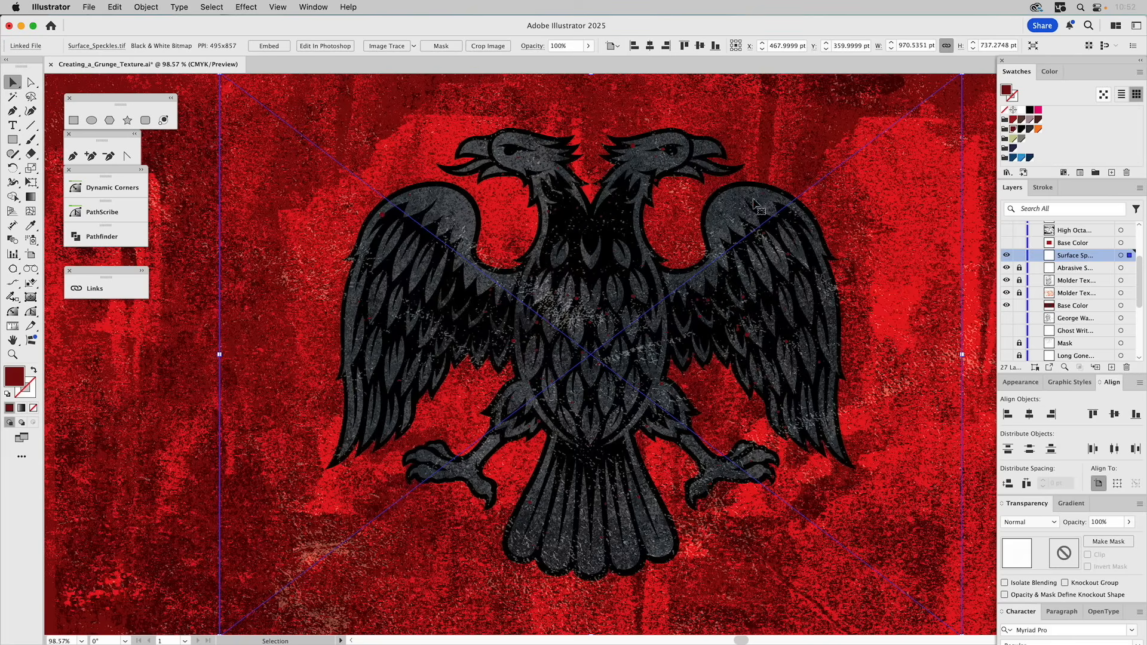
pyautogui.click(1020, 256)
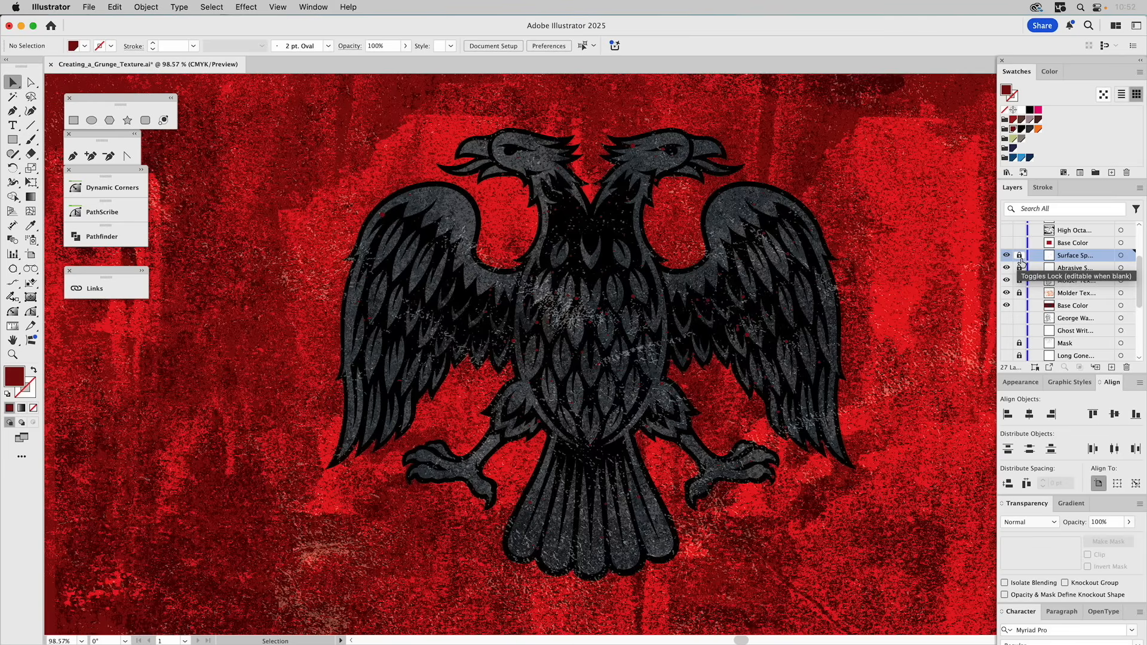
# Step: Show the Hot Rod design's red Base Color layer and hide all the eagle design layers
pyautogui.scroll(3, 1023, 263)
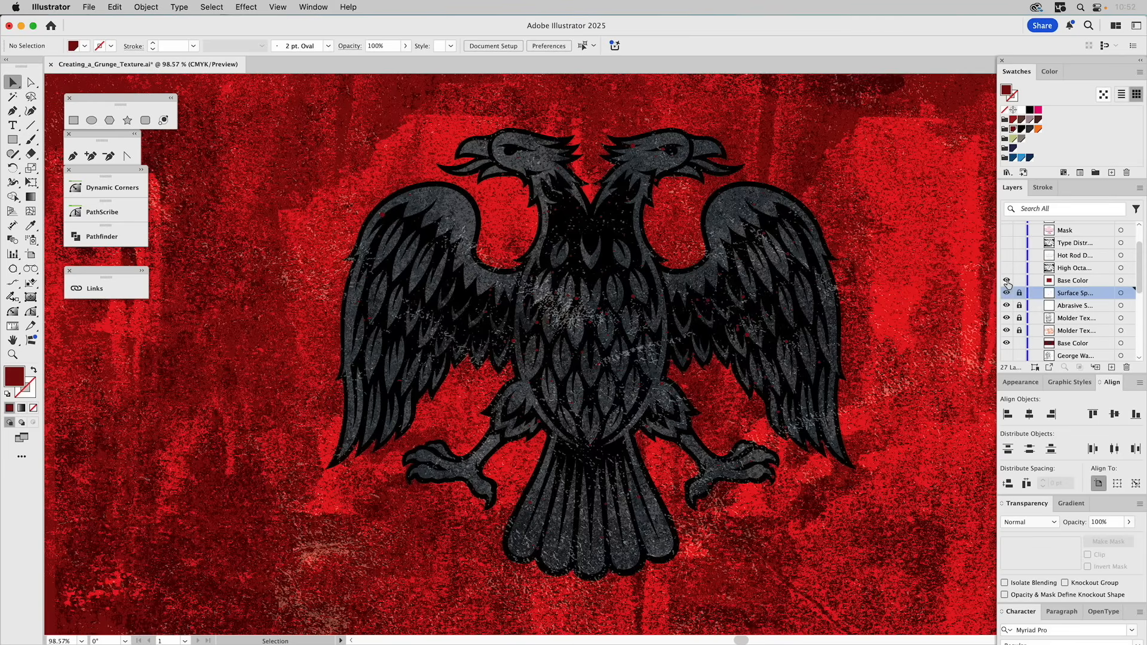
pyautogui.click(1007, 281)
pyautogui.moveTo(1007, 292); pyautogui.dragTo(1008, 344)
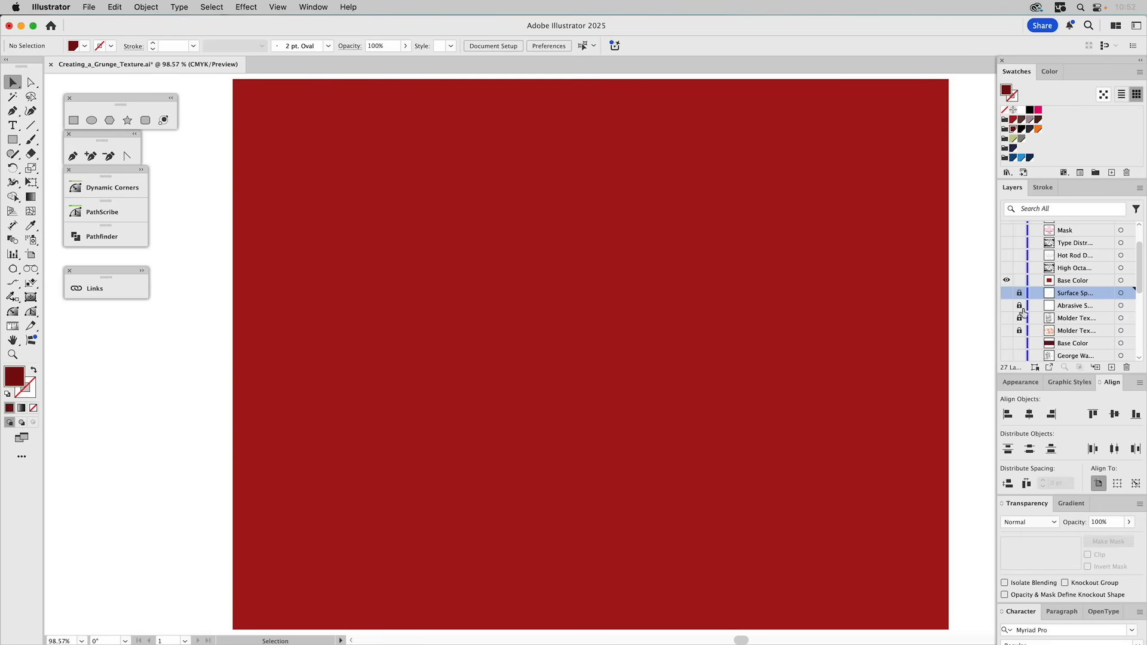
# Step: Show the High Octane texture layer, with its texture centered horizontally on the artboard and colored dark brown
pyautogui.click(1006, 268)
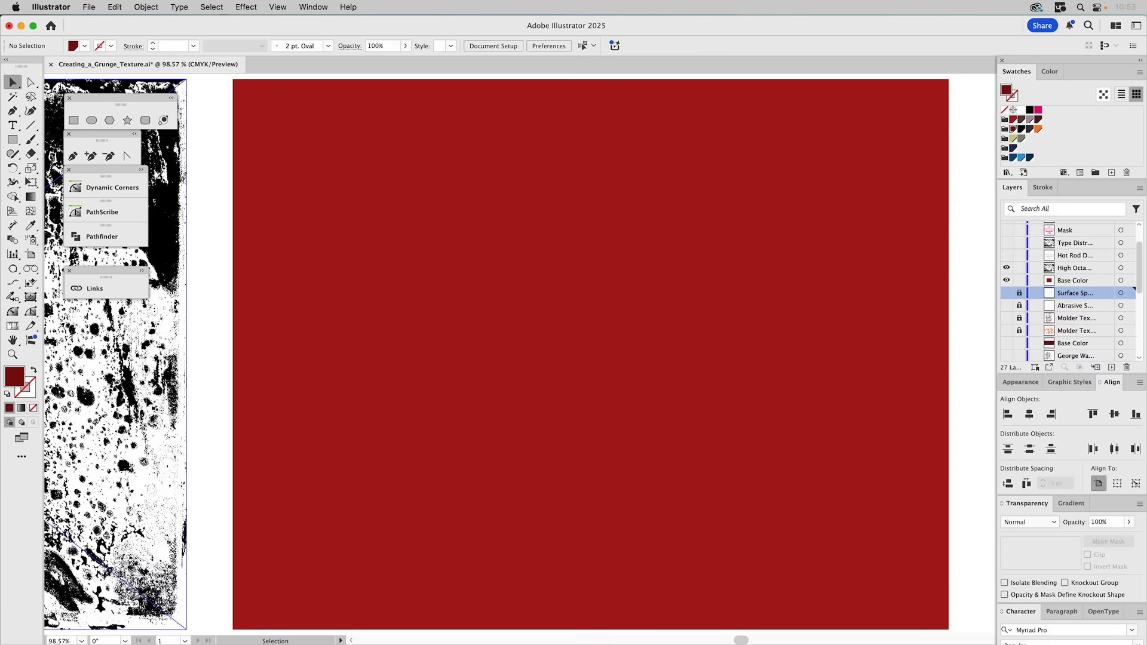
pyautogui.click(150, 405)
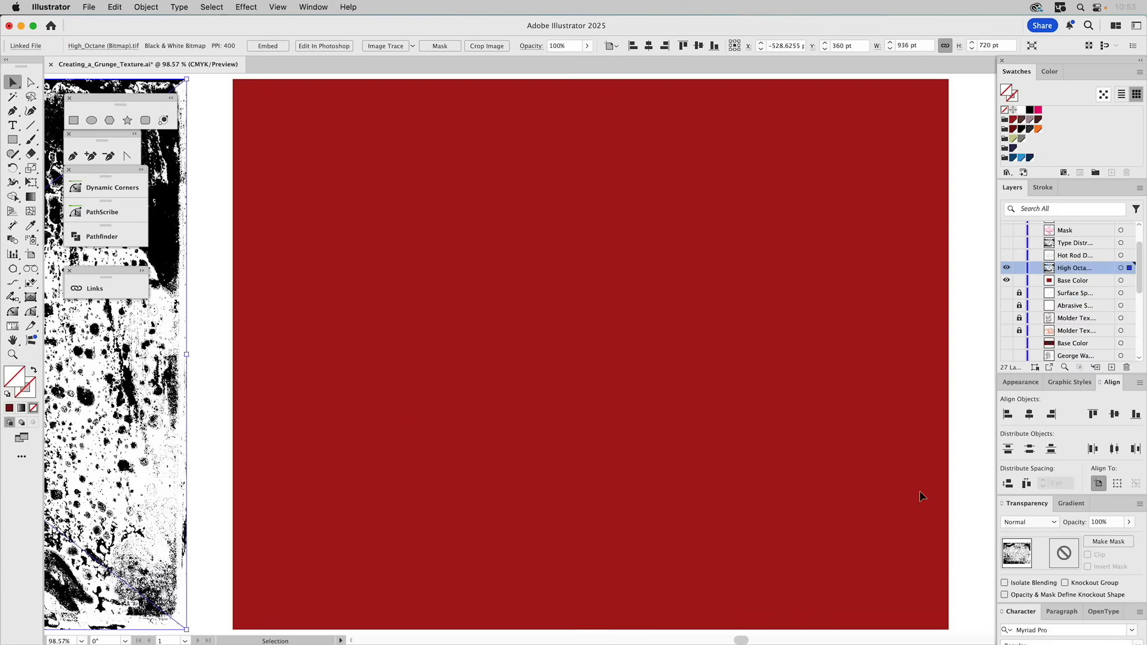
pyautogui.click(1028, 415)
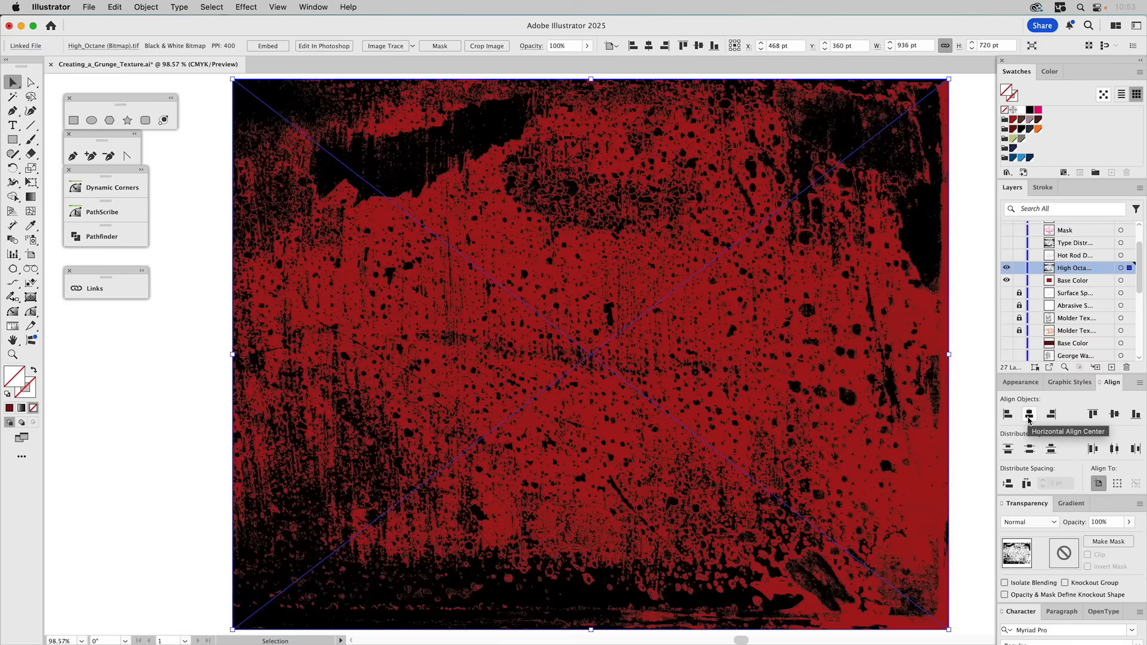
pyautogui.click(1038, 120)
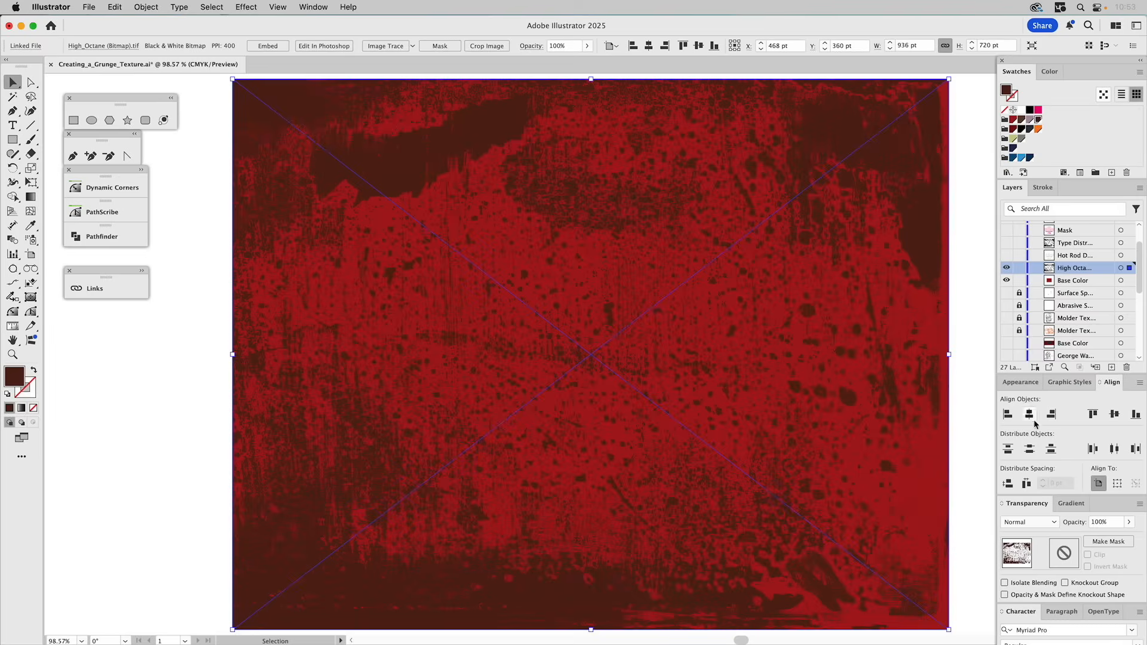
# Step: Blend the High Octane texture using Multiply at 55% opacity, and lock its layer and the Base Color layer
pyautogui.click(1024, 524)
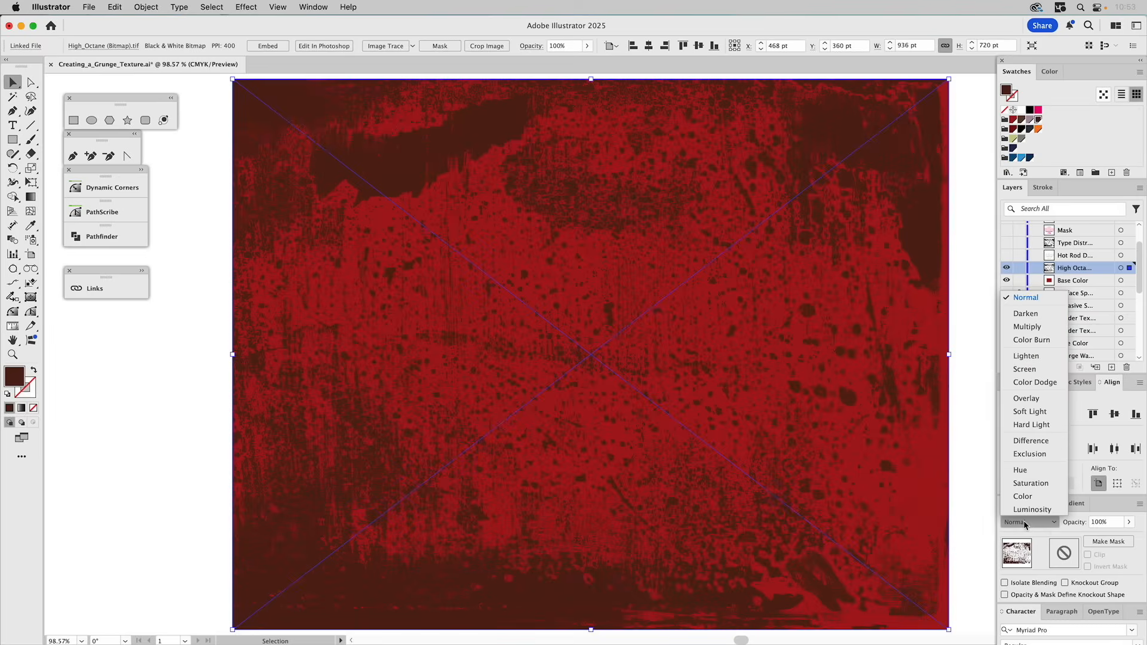
pyautogui.click(1026, 328)
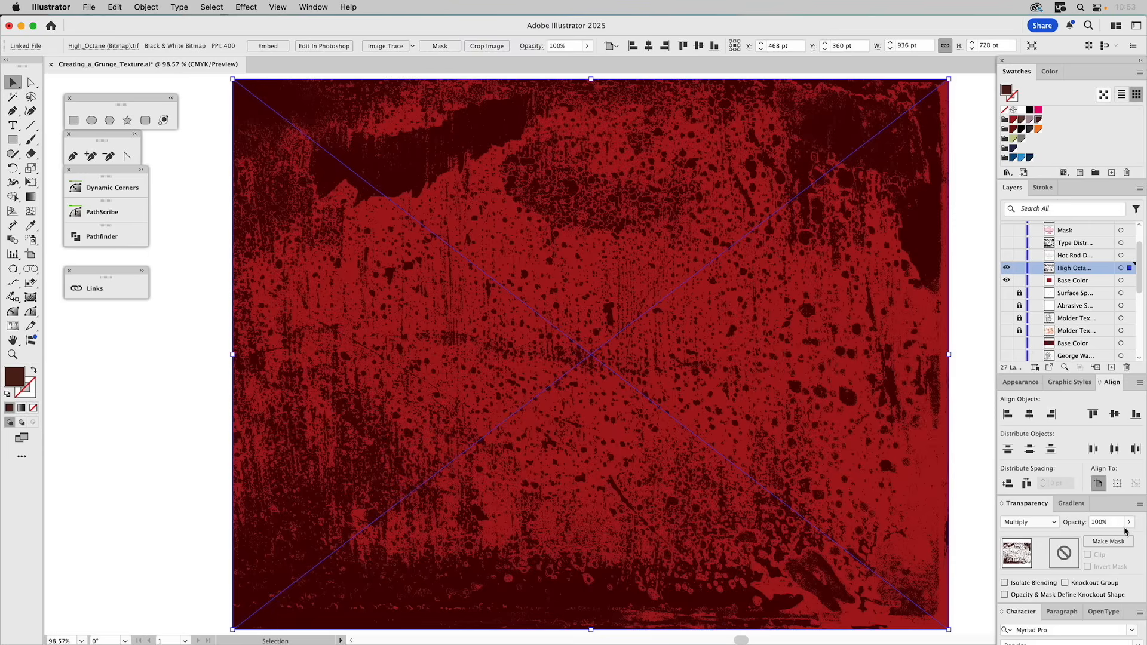
pyautogui.click(1102, 522)
pyautogui.write('55')
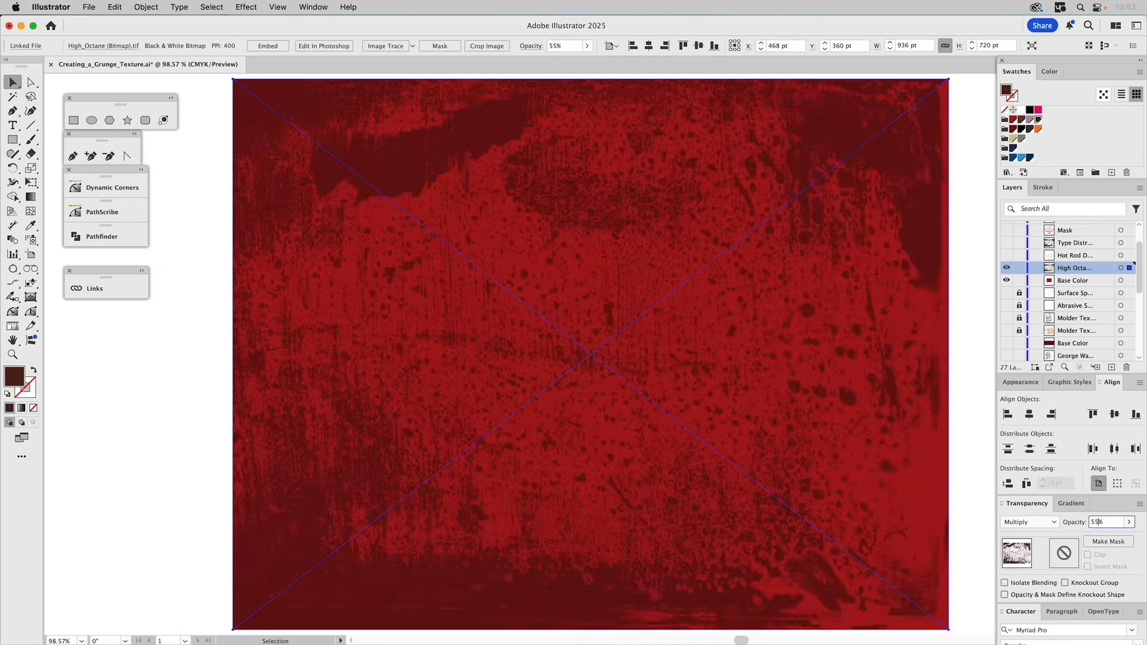
pyautogui.click(980, 204)
pyautogui.click(1020, 268)
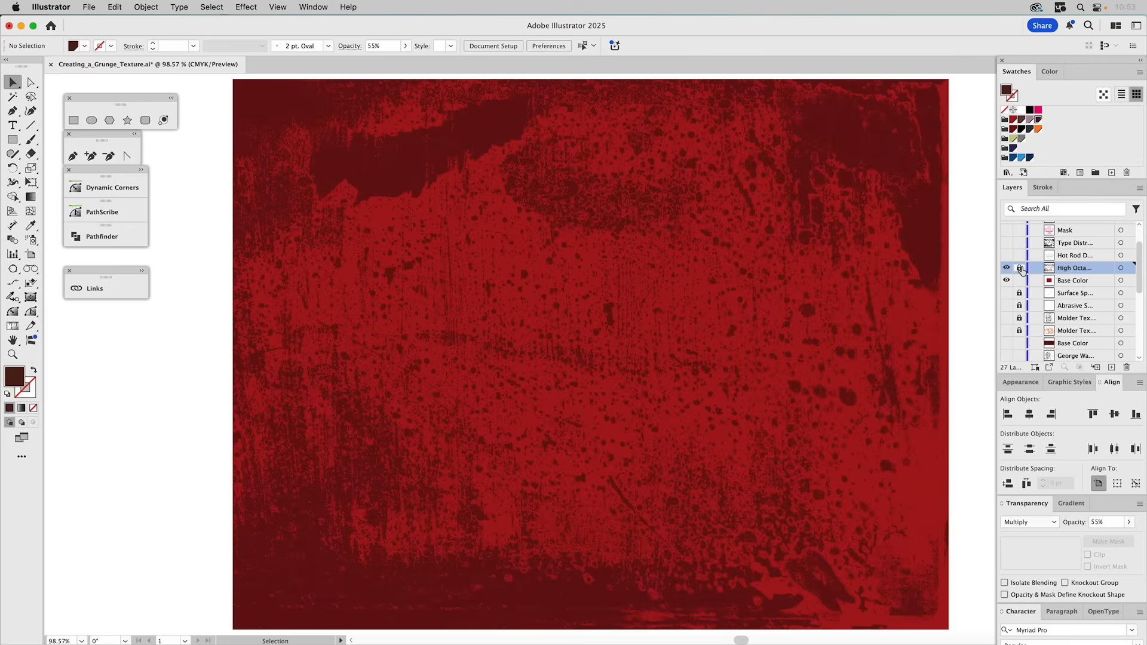
pyautogui.click(1020, 280)
# Step: Show the Hot Rod design and type distress layers, and color the distress texture with the C=0 M=15 Y=0 K=30 swatch
pyautogui.click(1007, 256)
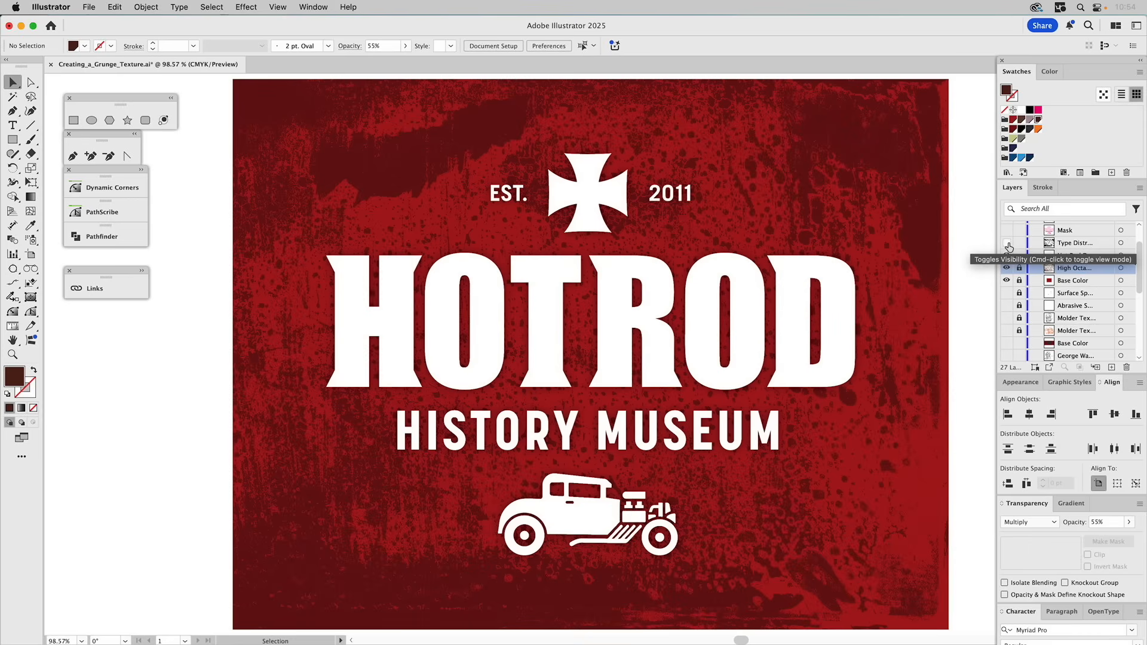
pyautogui.click(1007, 243)
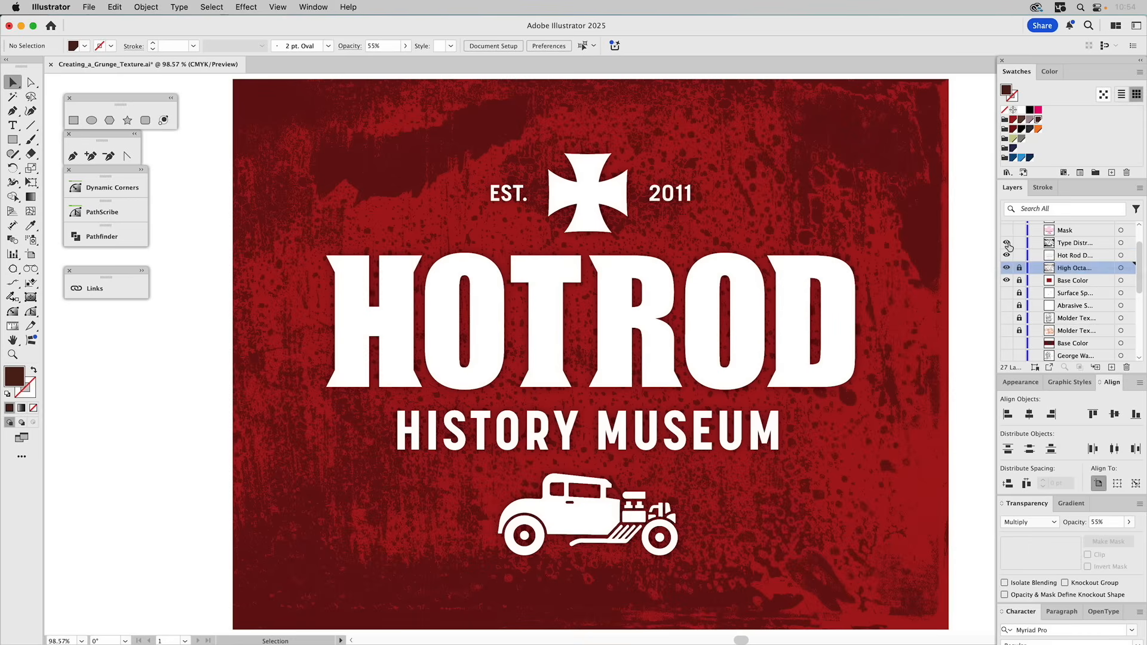
pyautogui.click(838, 292)
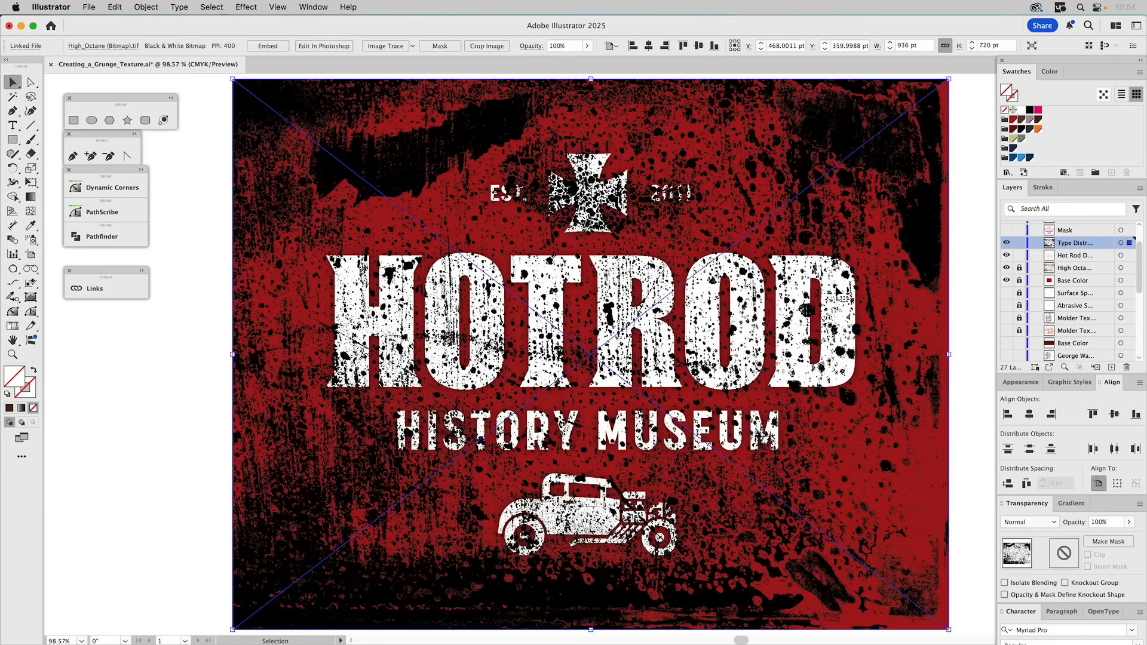
pyautogui.click(1030, 124)
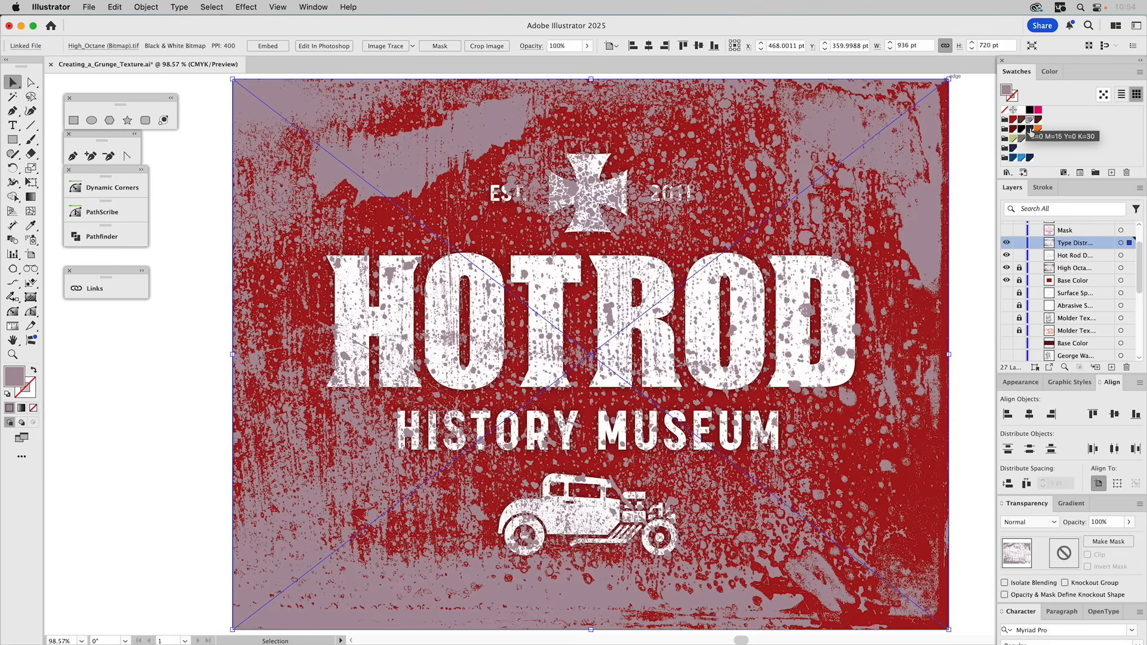
# Step: Set the type distress texture's opacity to 65%
pyautogui.click(1103, 524)
pyautogui.write('65')
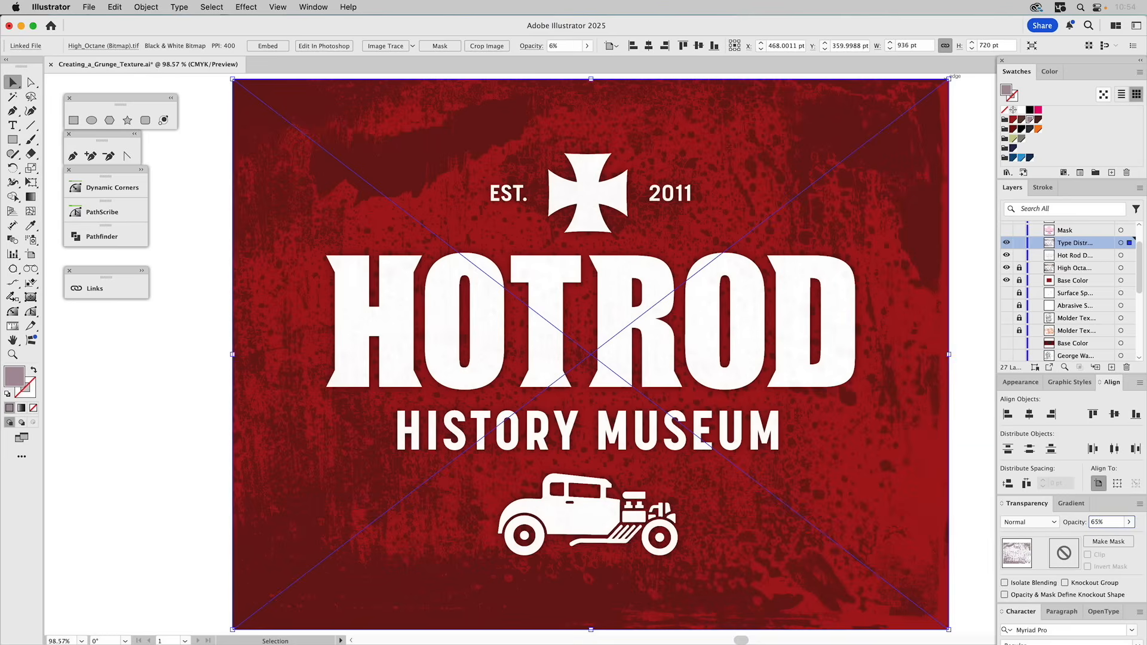
pyautogui.press('Return')
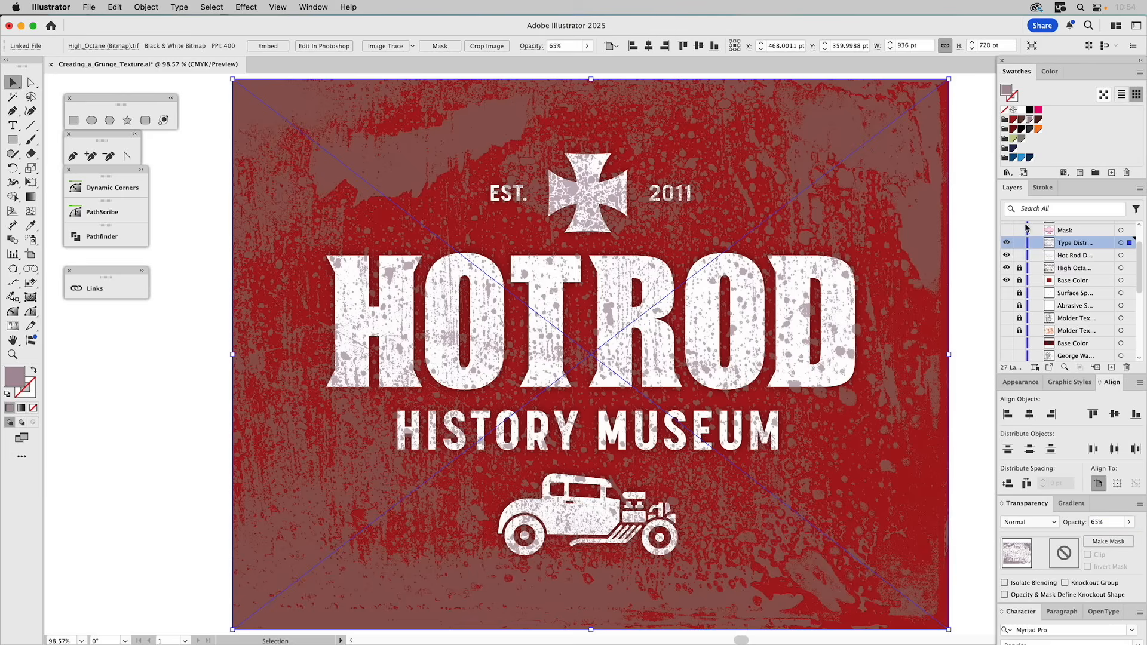
# Step: Show the Mask layer and clip the distress texture to its Hot Rod lettering and car shapes with a clipping mask
pyautogui.click(1006, 230)
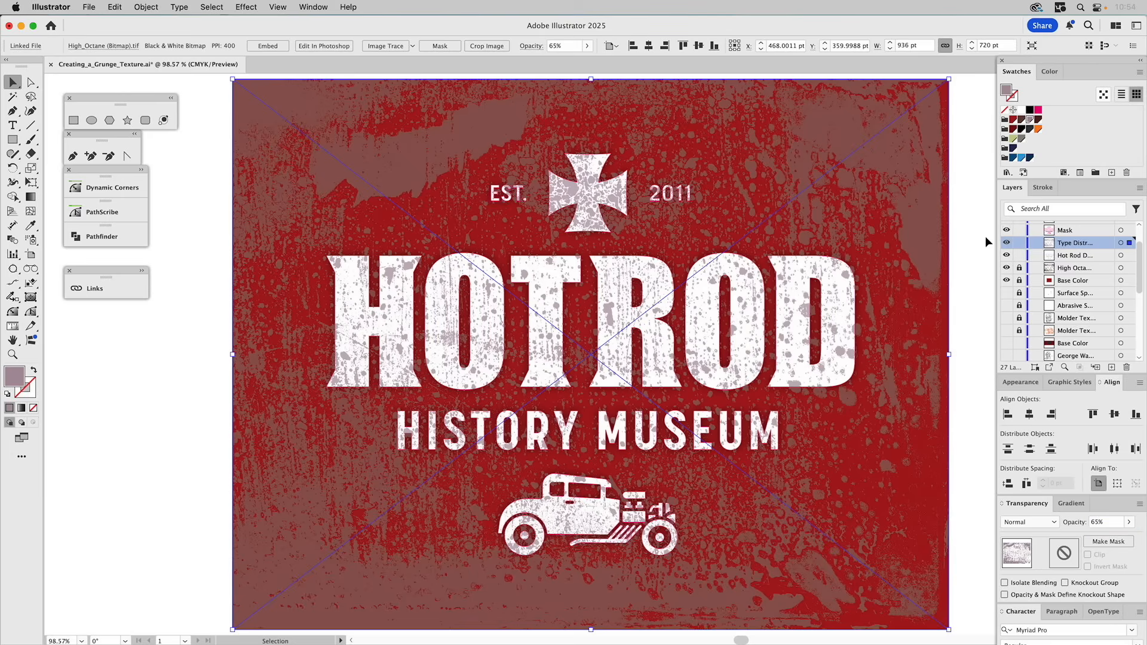
pyautogui.keyDown('shift'); pyautogui.click(827, 261); pyautogui.keyUp('shift')
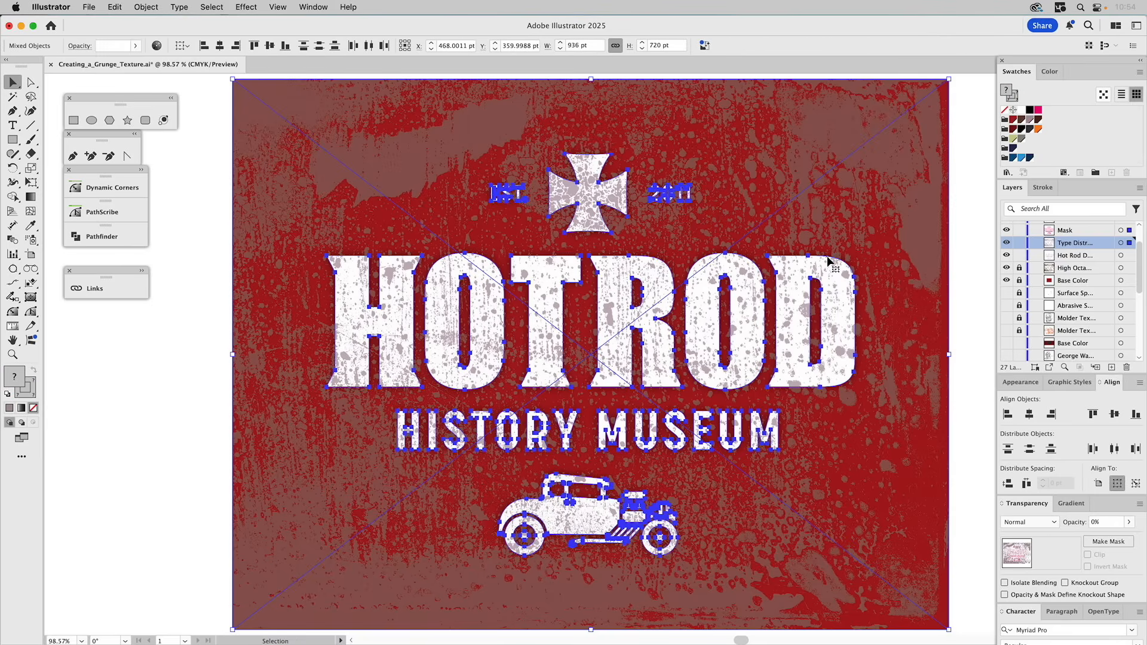
pyautogui.press('super+7')
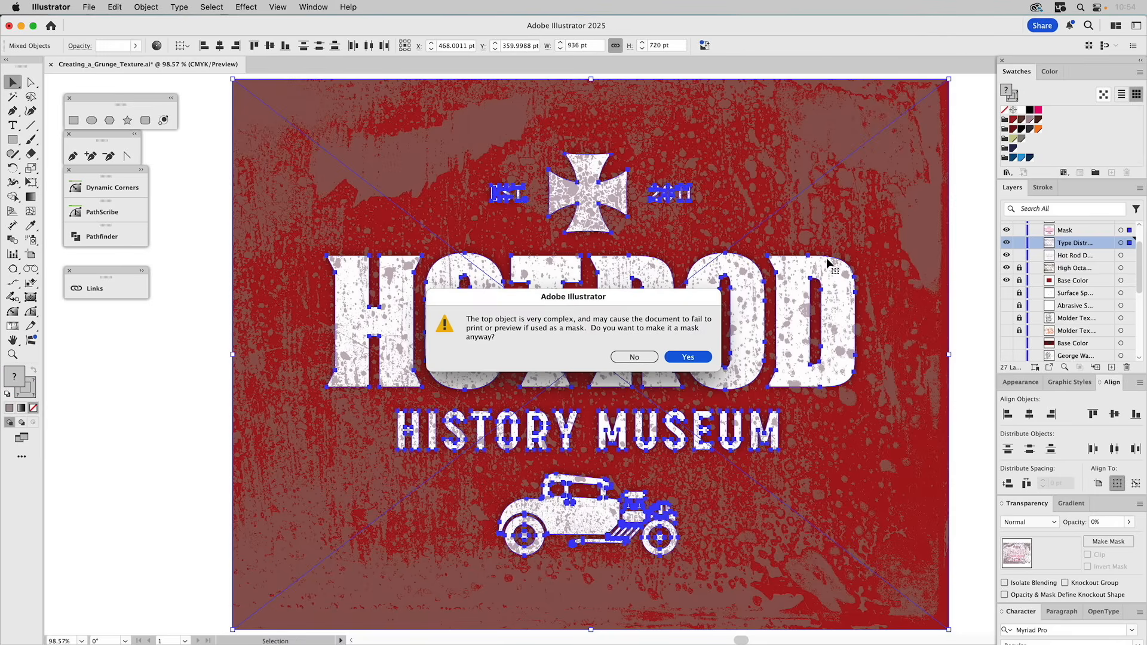
pyautogui.click(690, 358)
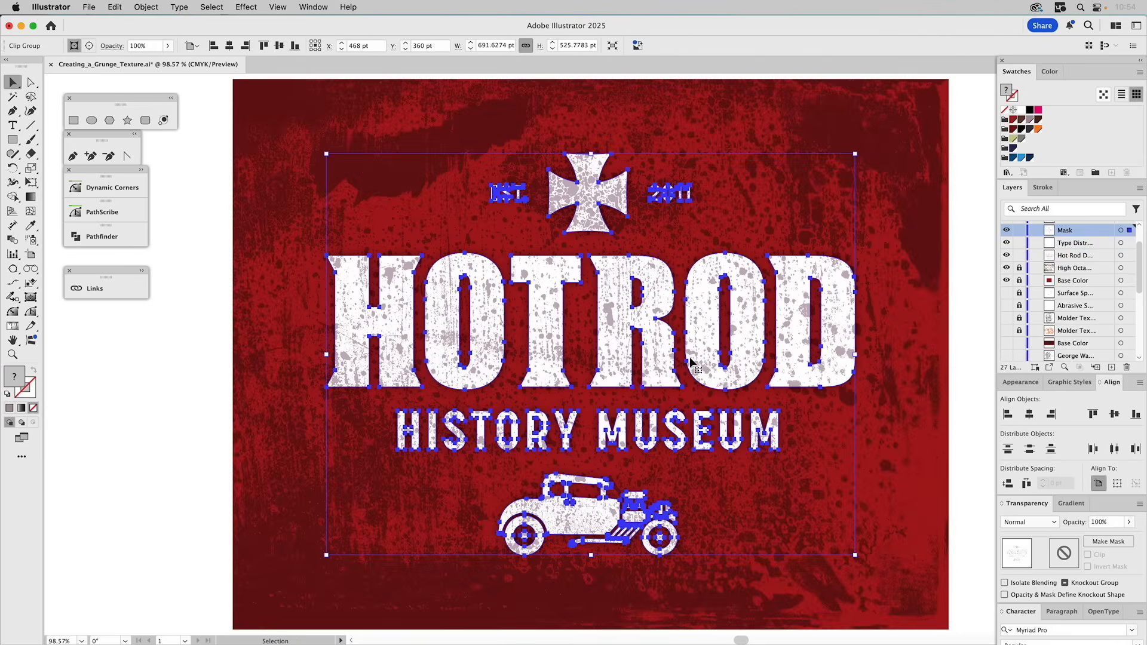
pyautogui.click(130, 356)
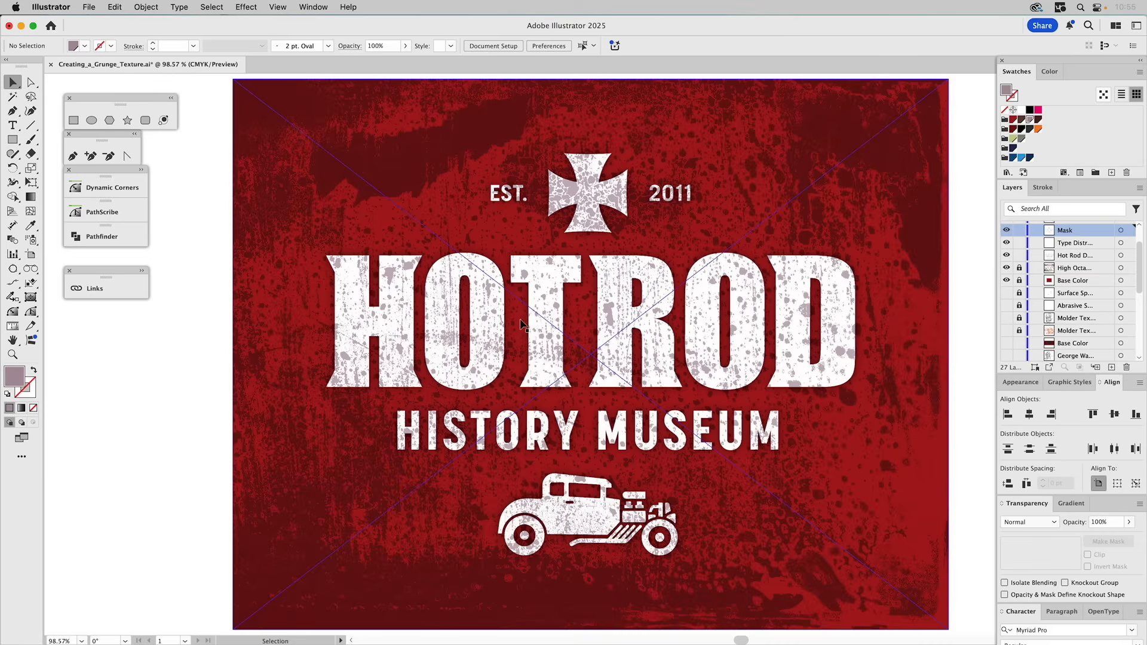
# Step: Show the Rockwell's Desk texture layer and color the texture with the C=7 M=45 Y=45 K=60 swatch
pyautogui.scroll(1, 1056, 293)
pyautogui.scroll(1, 1056, 292)
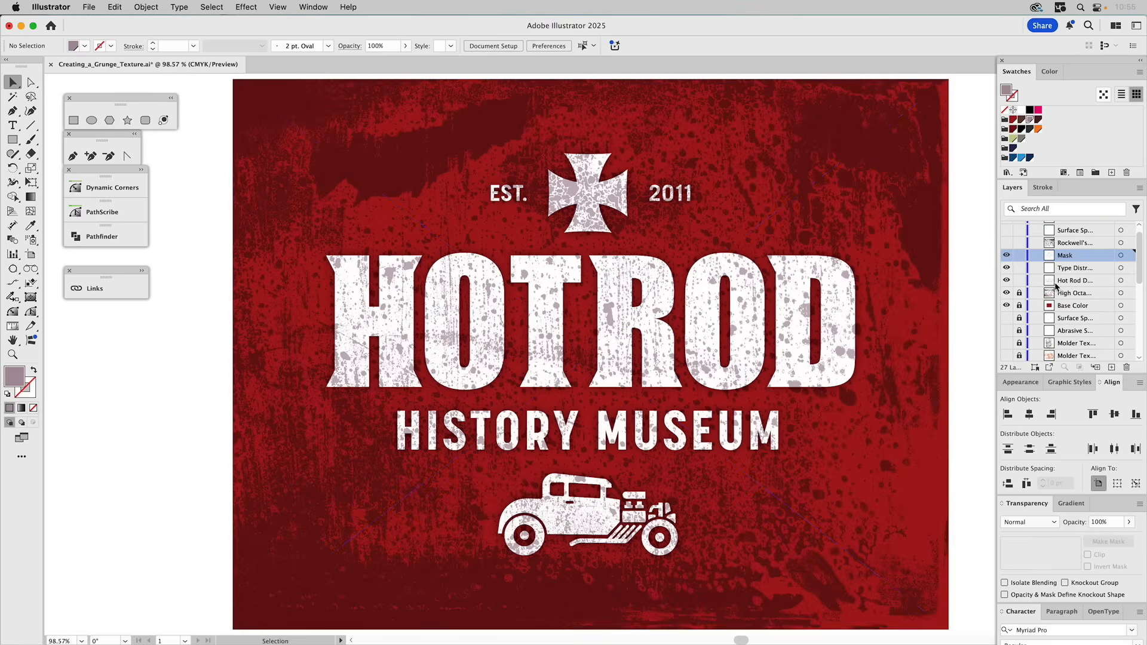
pyautogui.click(1006, 243)
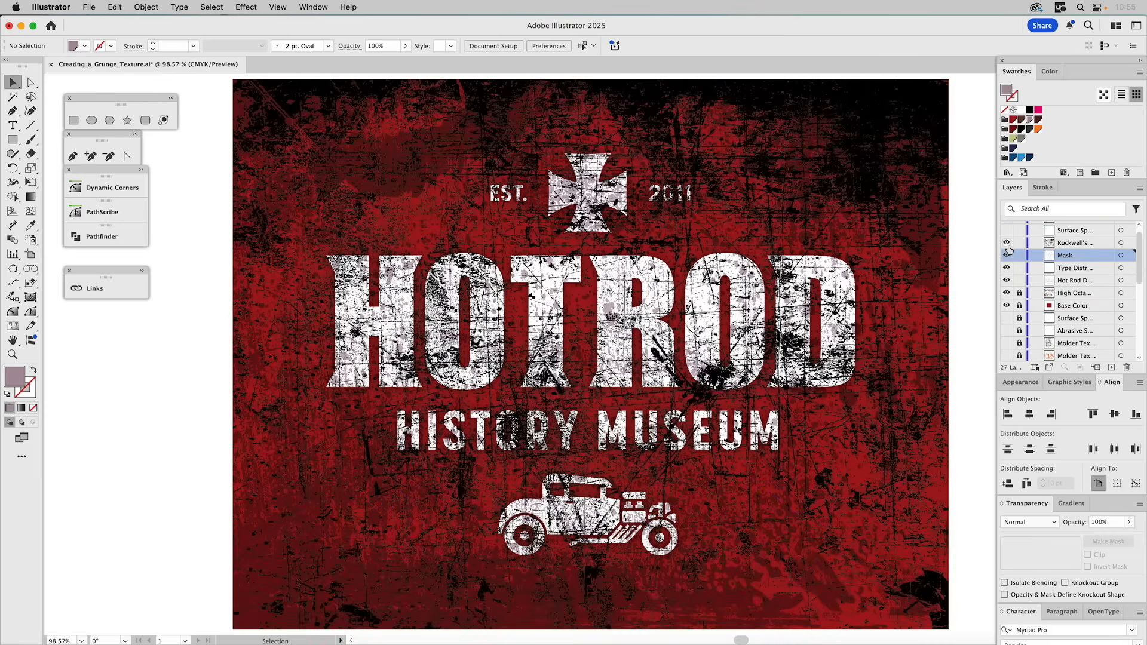
pyautogui.click(907, 112)
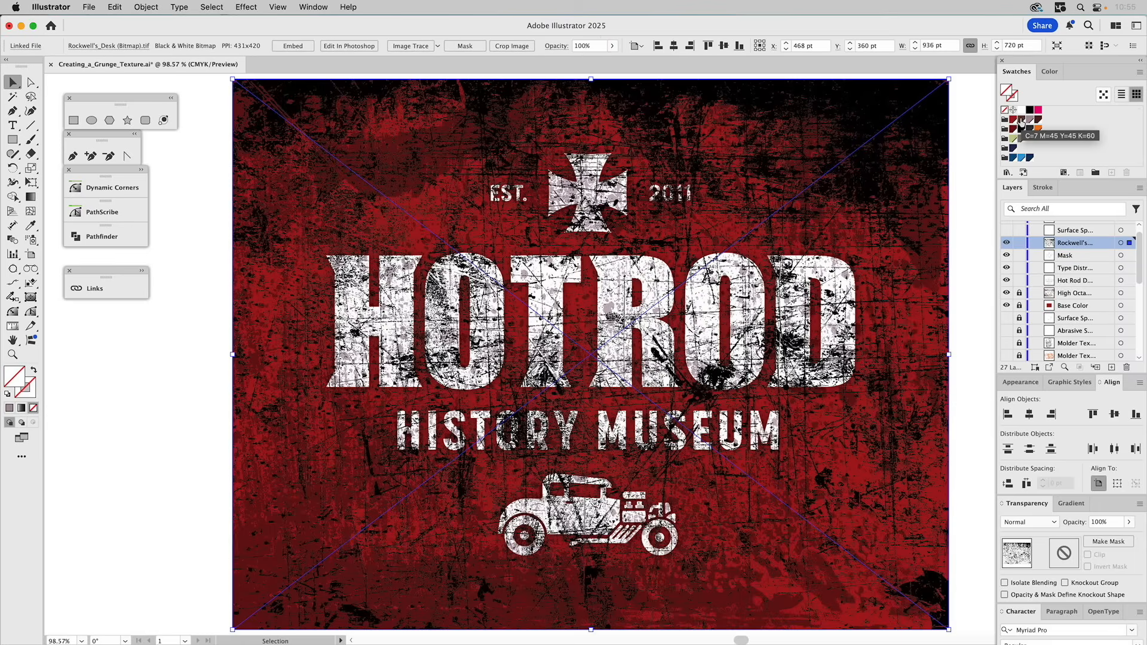
pyautogui.click(1021, 123)
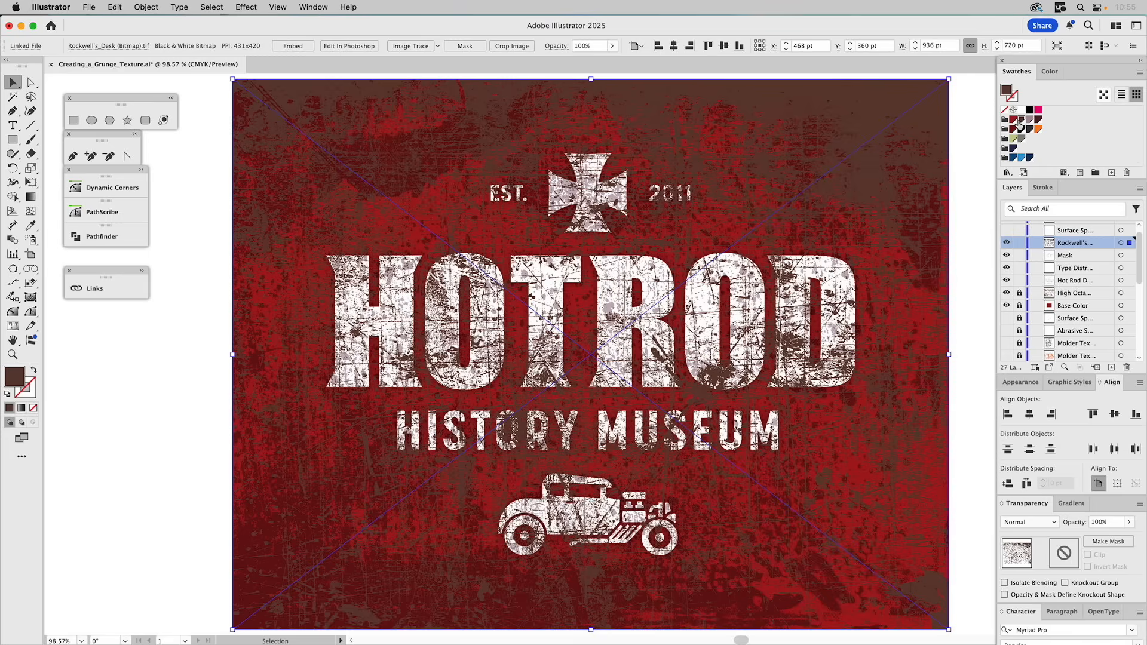
# Step: Blend the Rockwell's Desk texture using Multiply at 70% opacity, and lock the layers from the Hot Rod design up to it
pyautogui.click(1024, 522)
pyautogui.click(1026, 328)
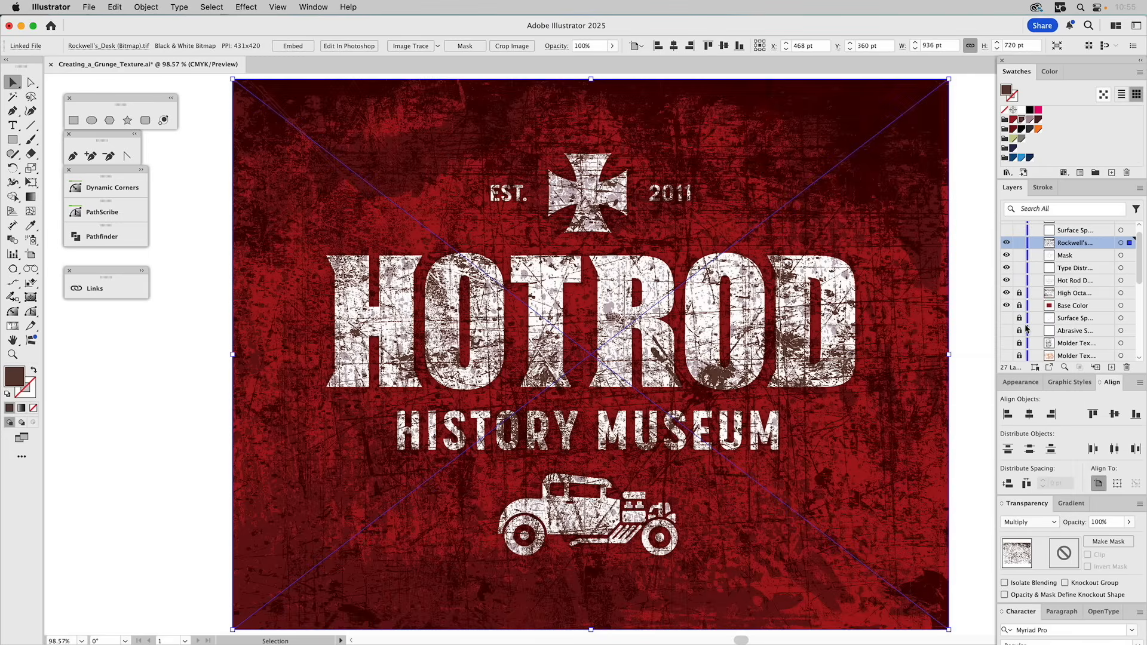
pyautogui.click(1103, 523)
pyautogui.write('70')
pyautogui.press('Return')
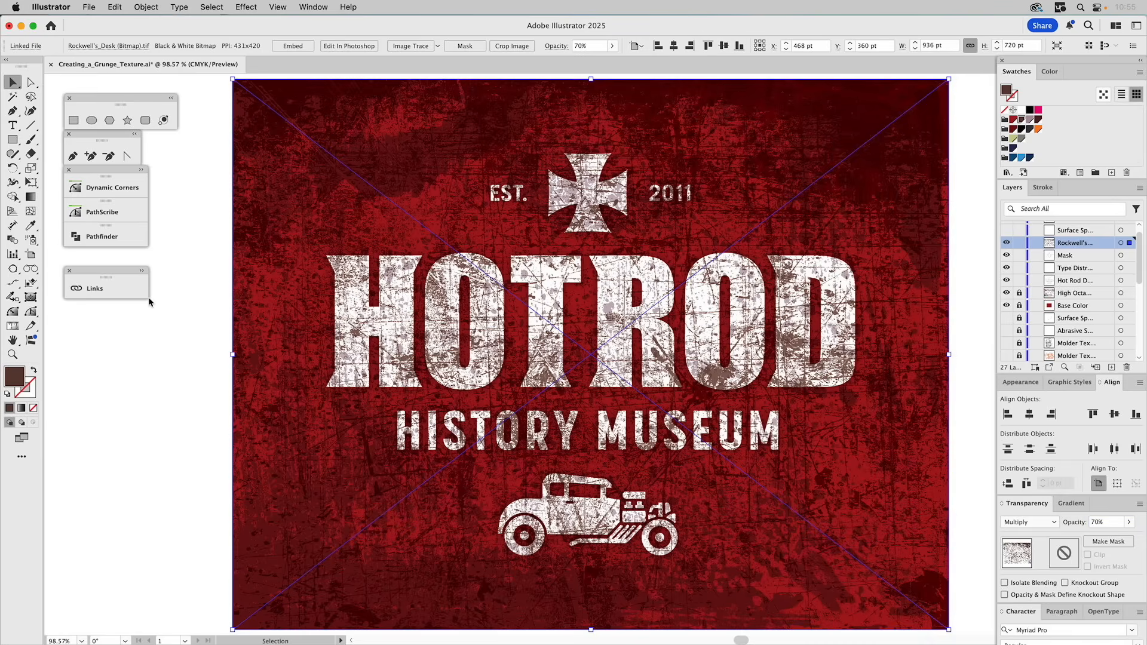
pyautogui.click(173, 286)
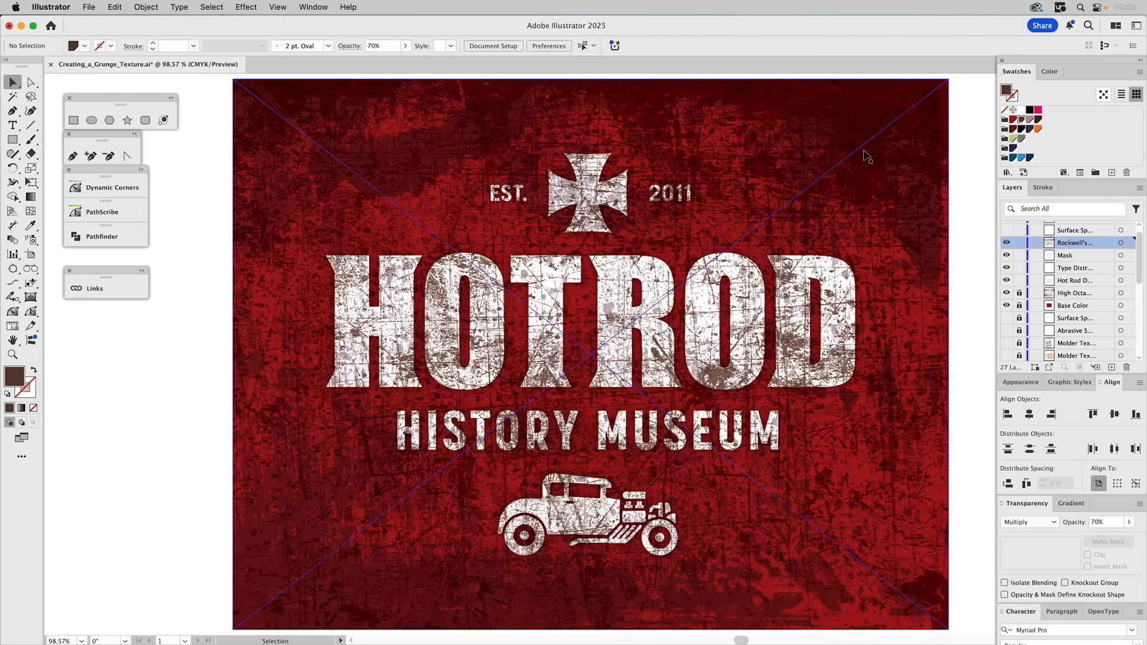
pyautogui.moveTo(1019, 280); pyautogui.dragTo(1019, 242)
# Step: Show the Surface Speckling layer, color its texture with the orange swatch, and lock the layer
pyautogui.scroll(1, 1069, 251)
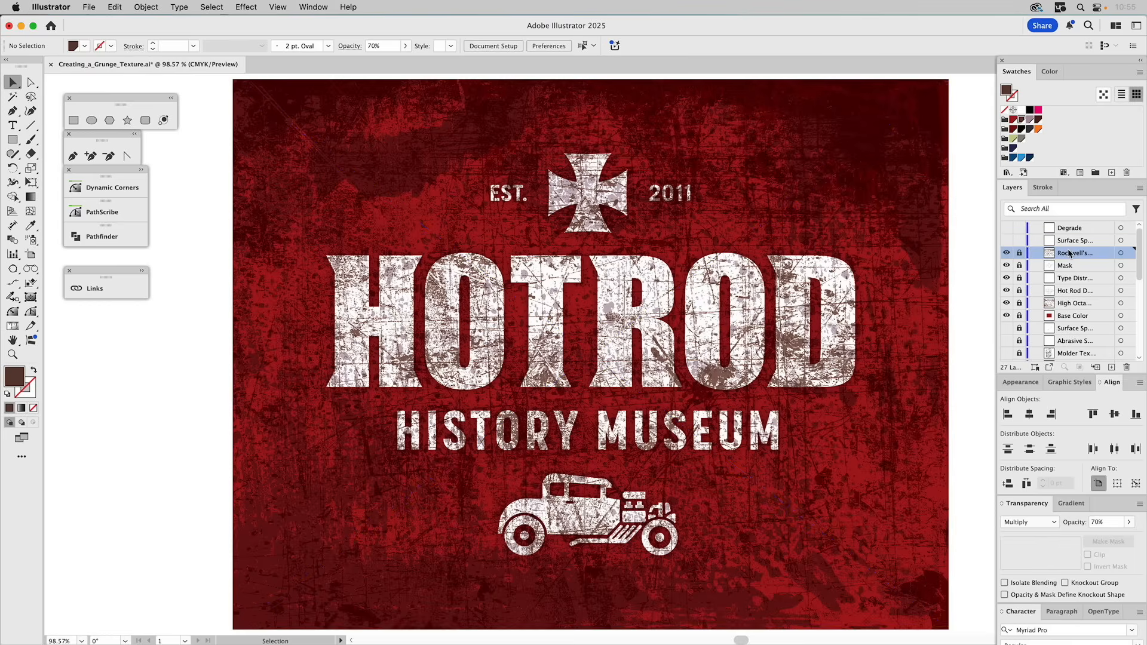
pyautogui.click(1006, 241)
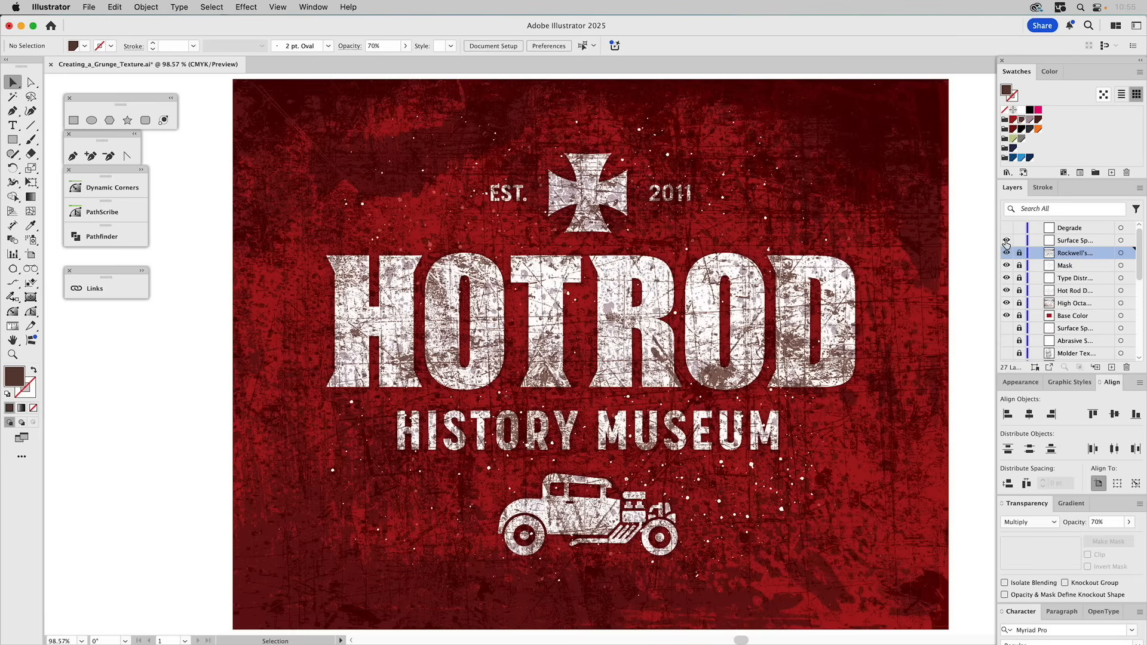
pyautogui.click(767, 215)
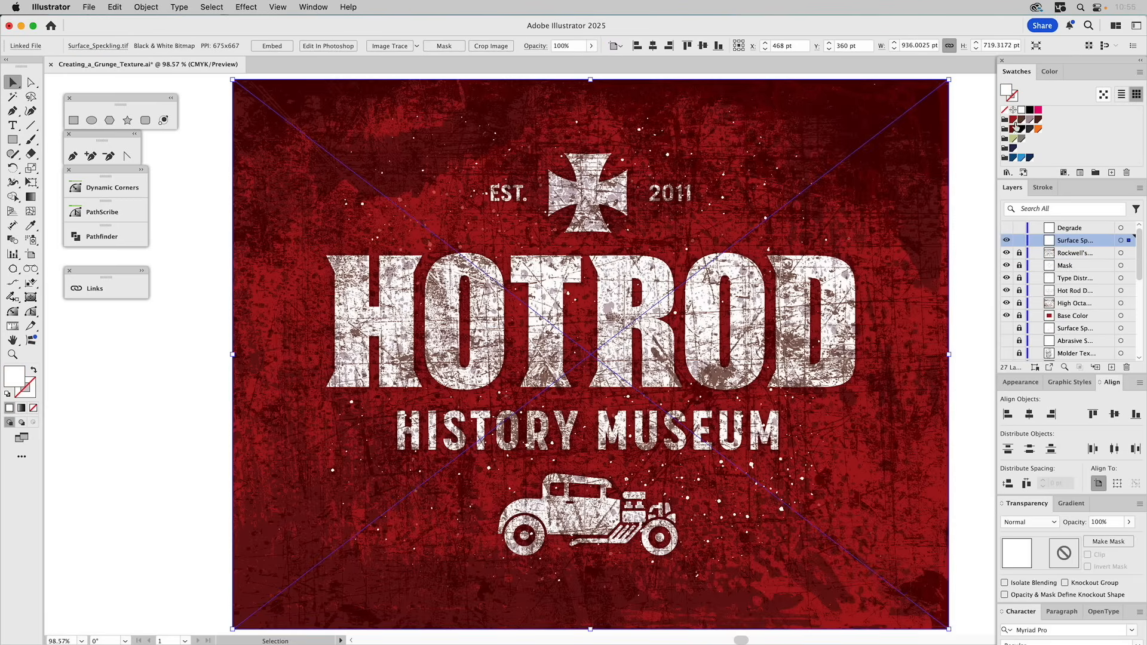
pyautogui.click(1013, 120)
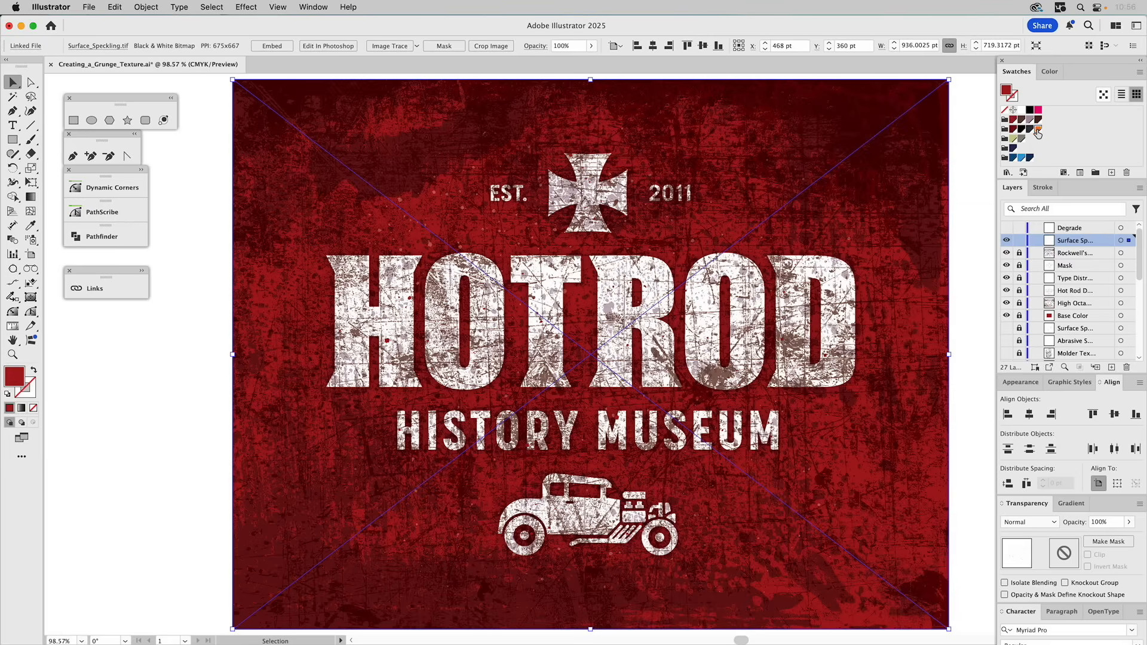
pyautogui.click(1037, 129)
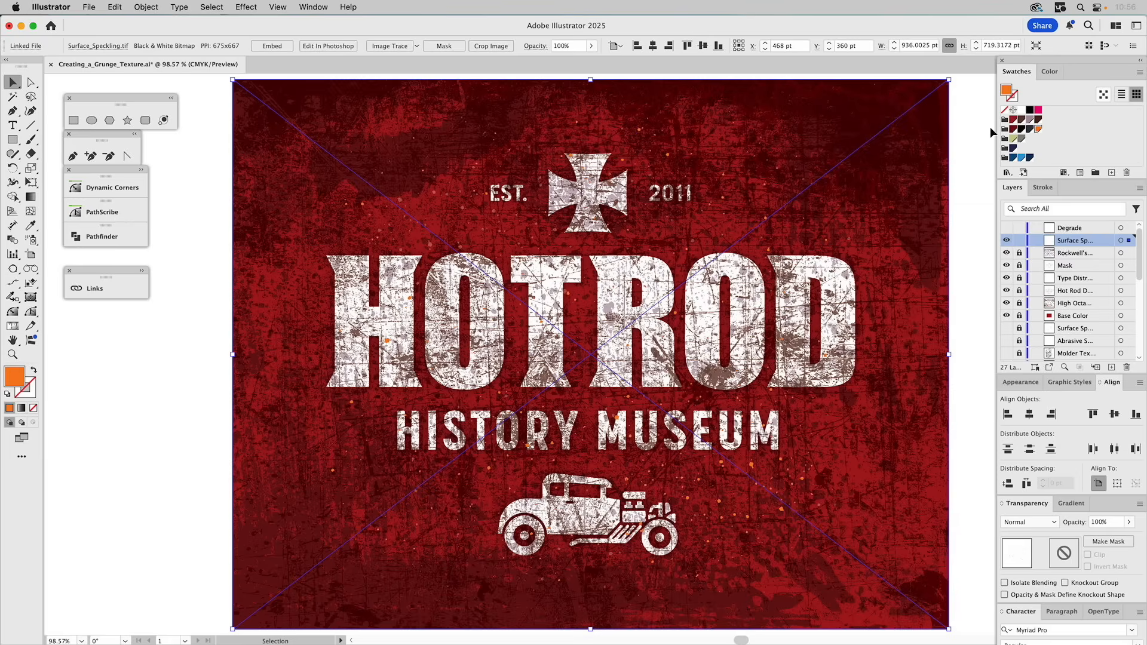
pyautogui.click(98, 368)
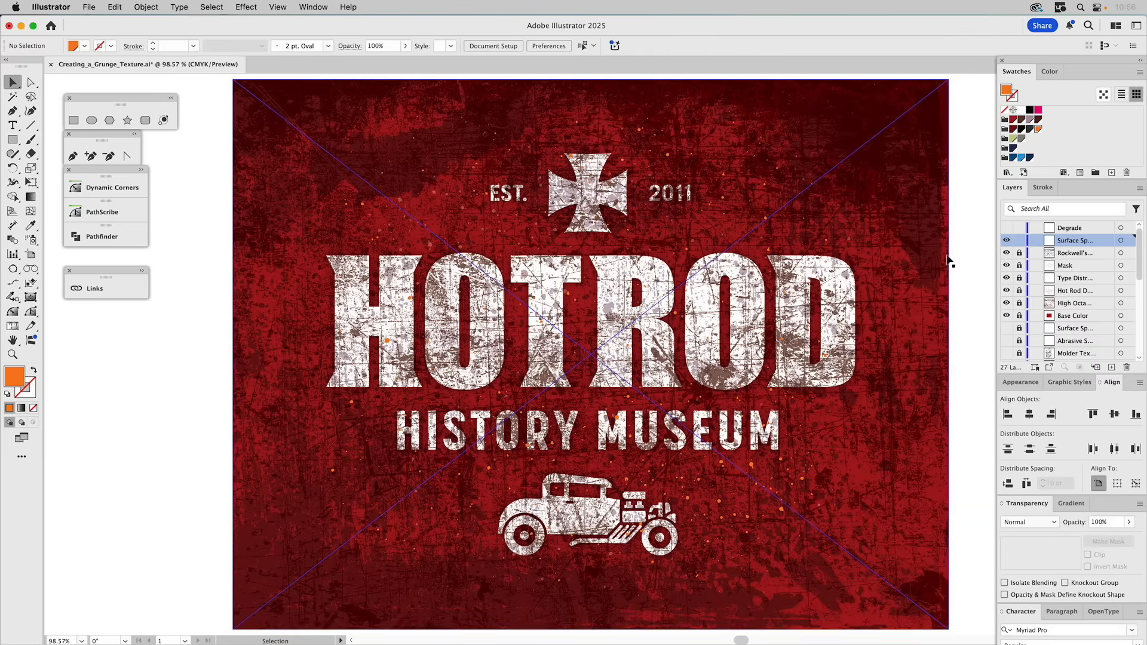
pyautogui.click(1020, 241)
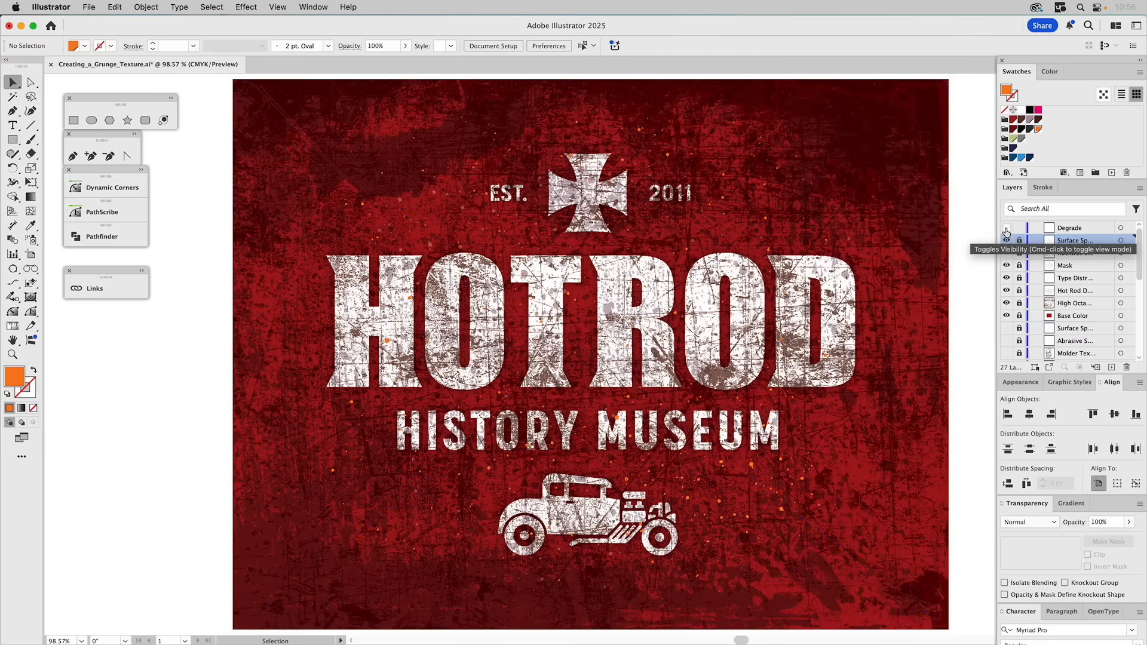
# Step: Show the Degrade layer over the Hot Rod design
pyautogui.click(1006, 229)
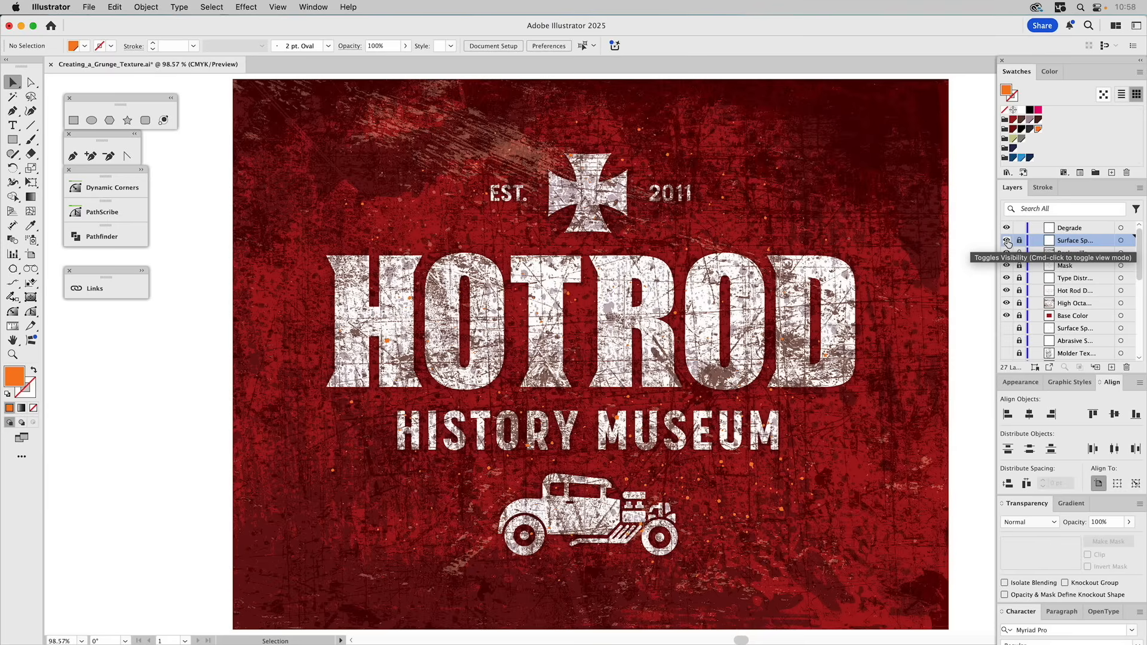
pyautogui.click(1007, 241)
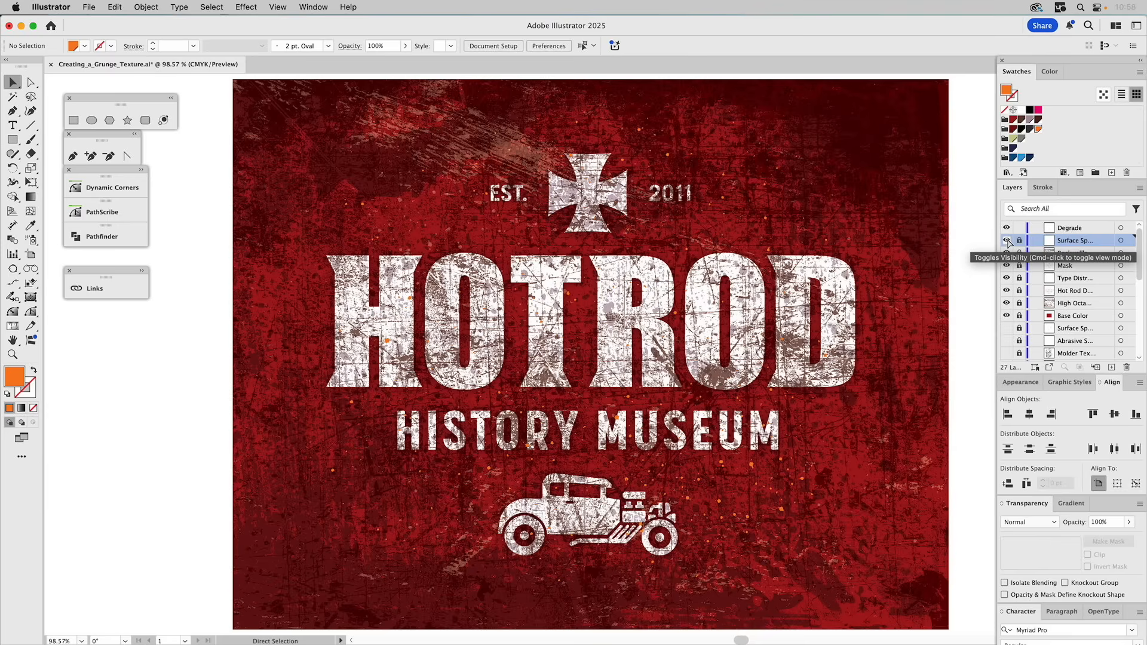